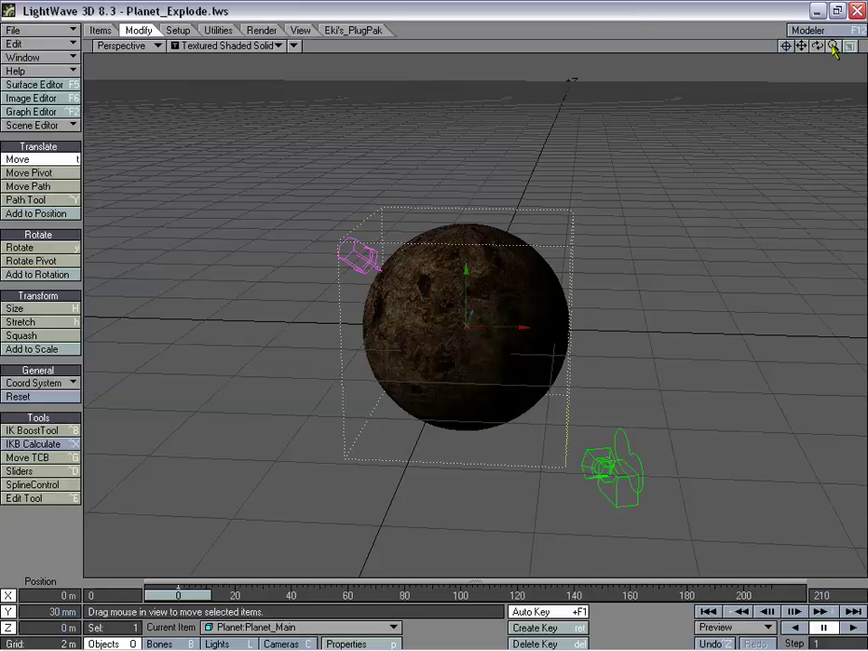
# - Save the scene as Planet_Explode.lws, overwriting the existing file
pyautogui.moveTo(834, 47); pyautogui.dragTo(855, 47)
pyautogui.click(51, 34)
pyautogui.moveTo(55, 60)
pyautogui.click(145, 55)
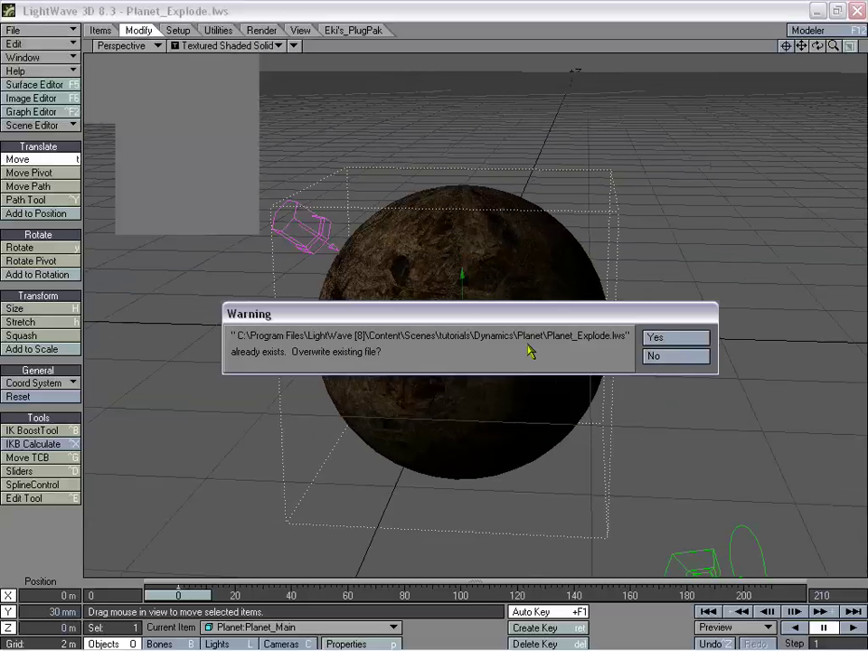
pyautogui.click(669, 339)
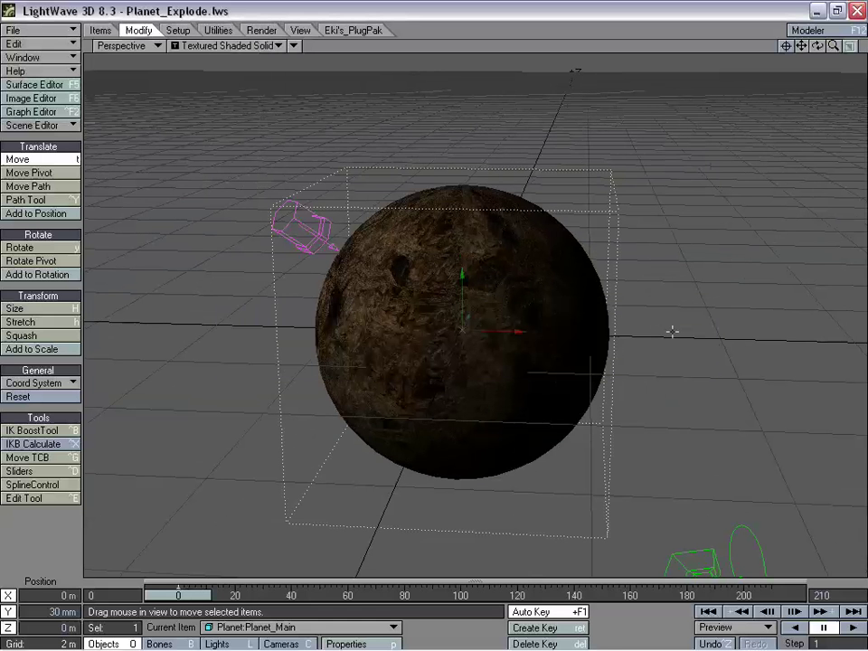
# - Save the Planet object in Modeler and return to Layout
pyautogui.click(809, 30)
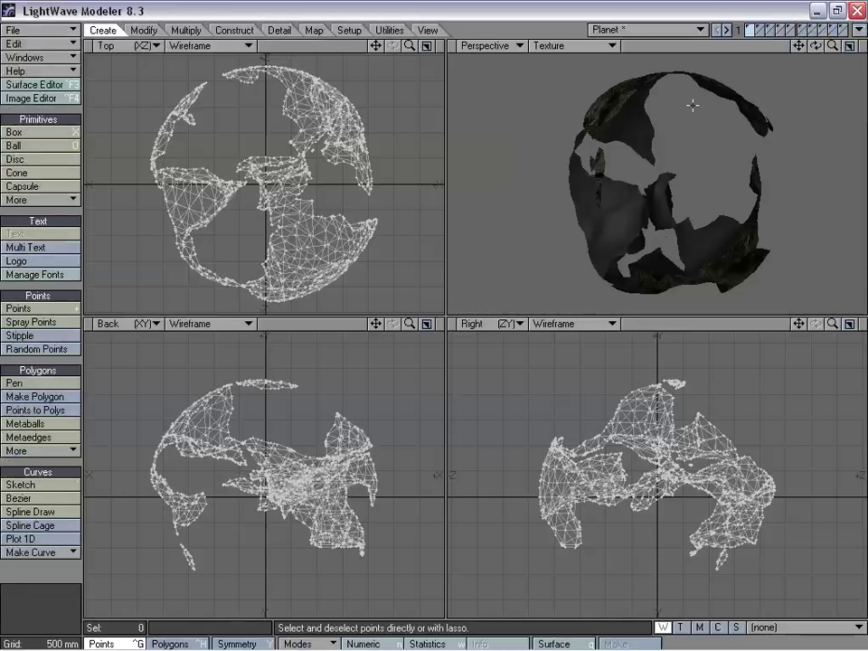
pyautogui.moveTo(663, 127)
pyautogui.keyDown('alt'); pyautogui.mouseDown()
pyautogui.moveTo(694, 147)
pyautogui.moveTo(667, 141)
pyautogui.mouseUp(); pyautogui.keyUp('alt')
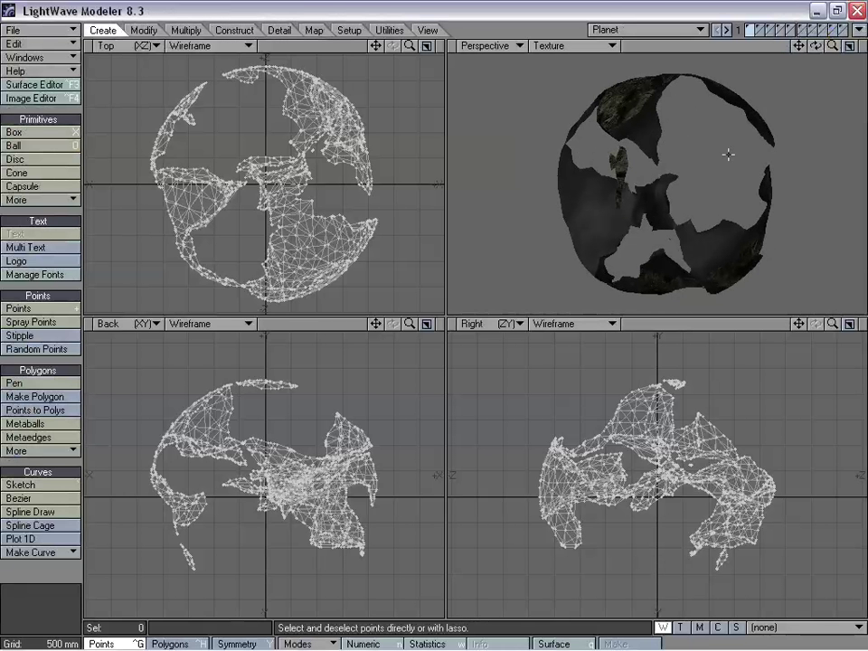
pyautogui.click(858, 30)
pyautogui.click(831, 28)
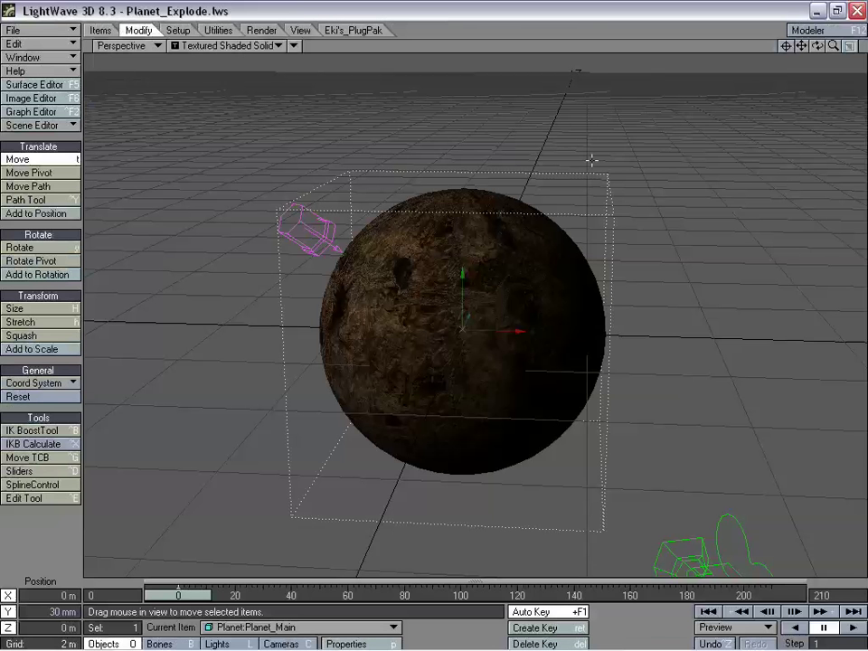
pyautogui.moveTo(832, 47); pyautogui.dragTo(811, 47)
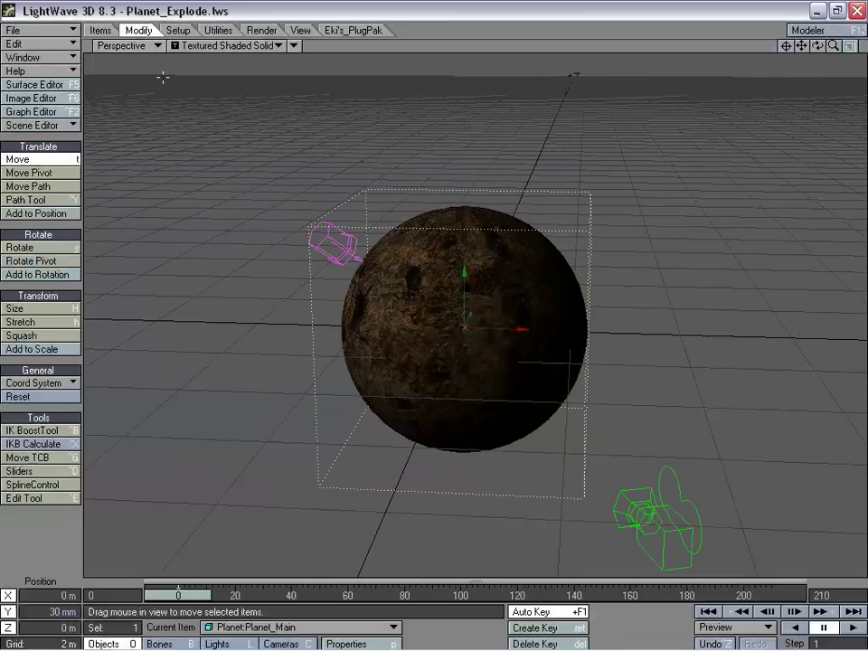
pyautogui.click(135, 45)
pyautogui.click(200, 72)
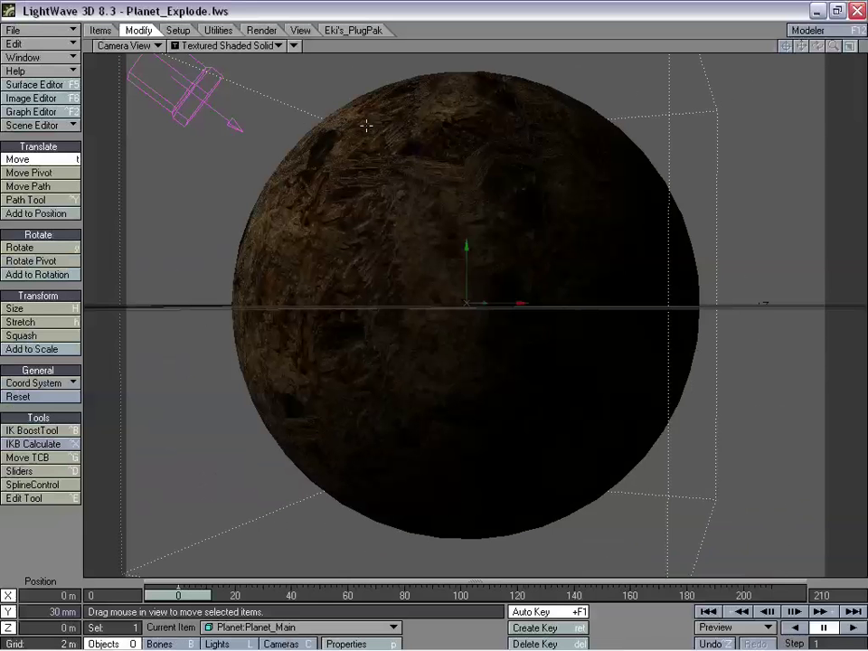
pyautogui.click(135, 45)
pyautogui.click(144, 110)
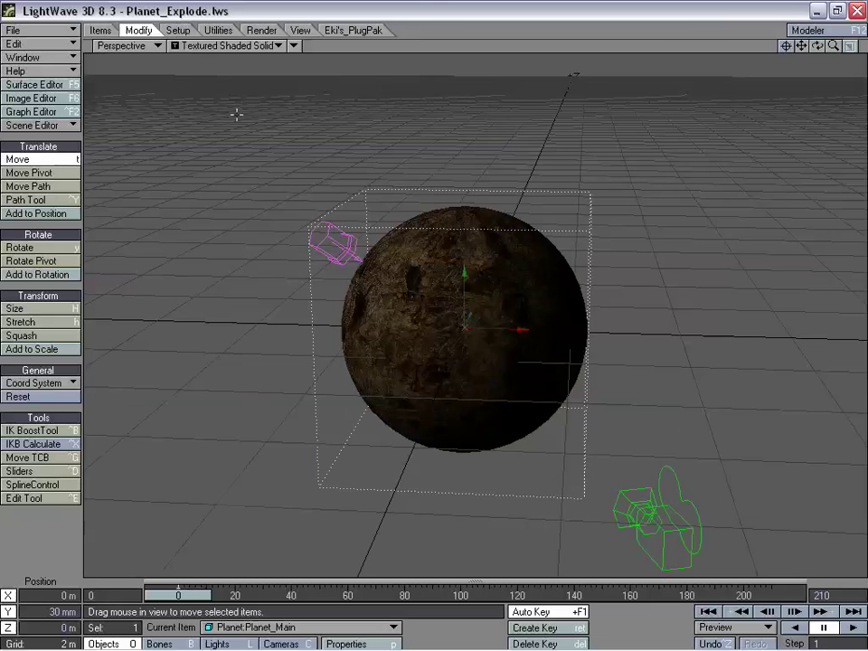
pyautogui.moveTo(832, 47); pyautogui.dragTo(502, 65)
# - Move the camera back from the planet, through its own view, to about X 3.3 m, Y 0.69 m, Z -12.43 m
pyautogui.click(134, 46)
pyautogui.click(144, 70)
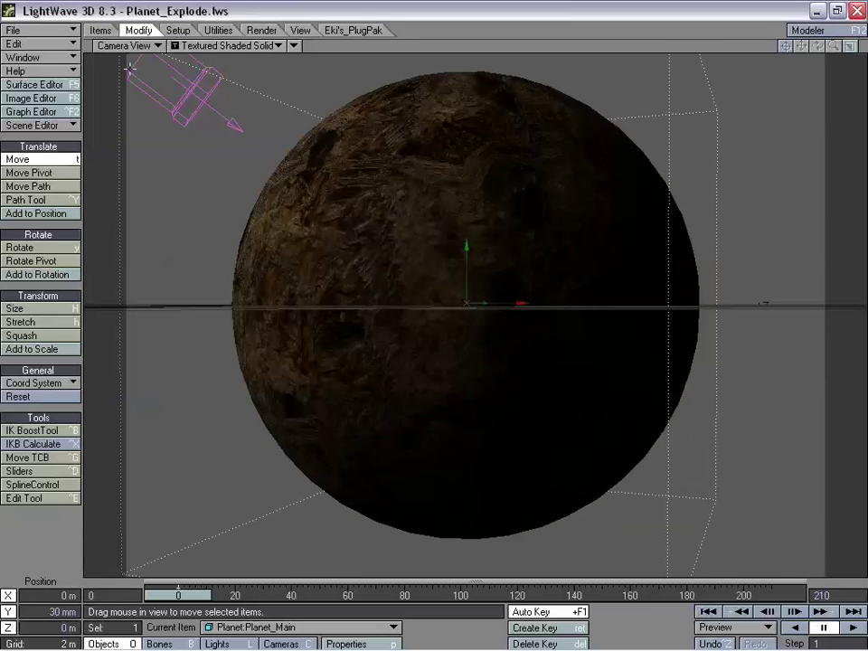
pyautogui.hotkey('shift', 'c')
pyautogui.moveTo(378, 259); pyautogui.dragTo(366, 366)
pyautogui.moveTo(366, 366); pyautogui.dragTo(366, 299, button='right')
pyautogui.moveTo(447, 240); pyautogui.dragTo(448, 287)
pyautogui.moveTo(447, 287); pyautogui.dragTo(448, 324, button='right')
pyautogui.moveTo(448, 324); pyautogui.dragTo(448, 240)
pyautogui.moveTo(447, 241); pyautogui.dragTo(447, 262, button='right')
pyautogui.moveTo(452, 203); pyautogui.dragTo(440, 232)
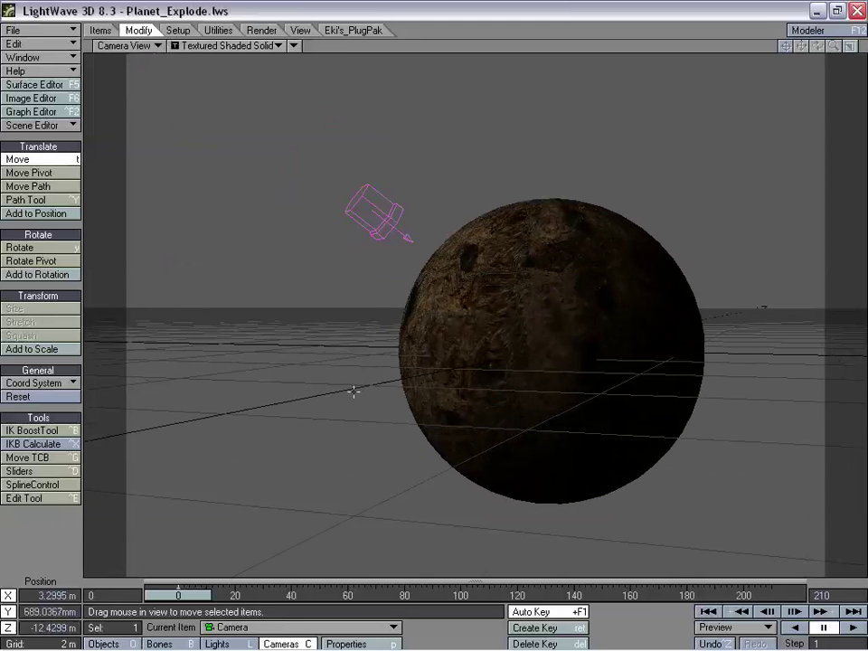
# - Set the camera's render width to 850 pixels, keeping the height at 480
pyautogui.press('p')
pyautogui.moveTo(231, 67); pyautogui.dragTo(280, 102)
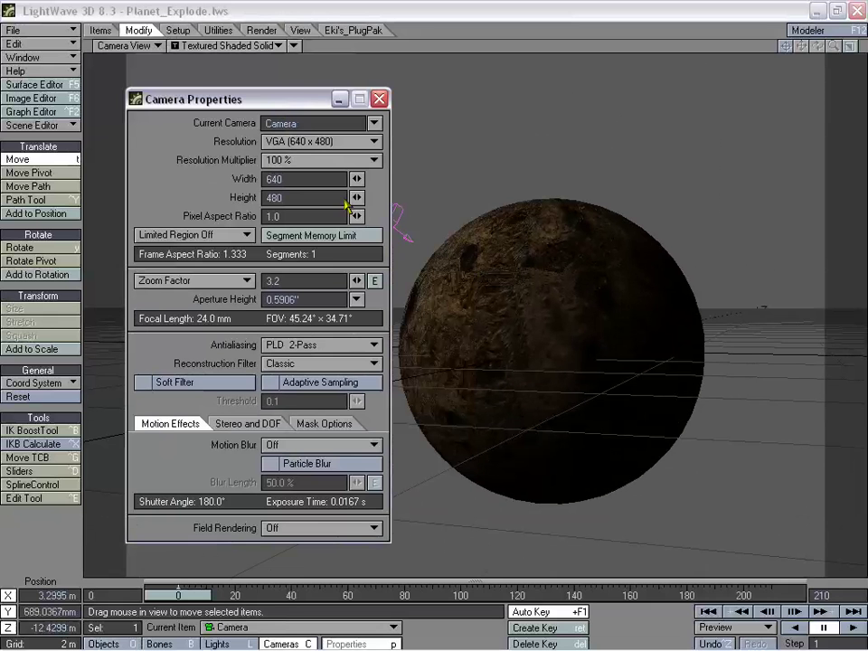
pyautogui.click(289, 178)
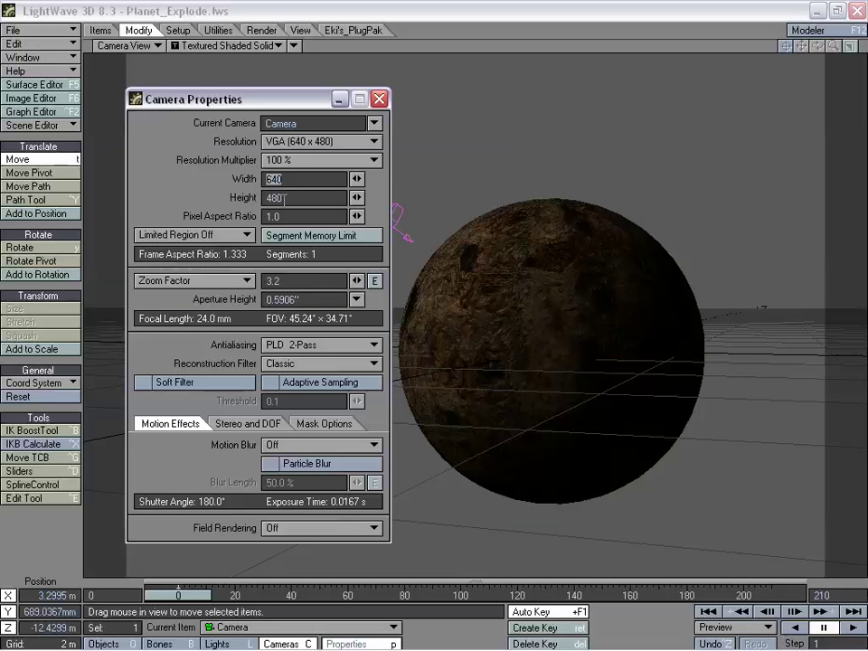
pyautogui.write('850')
pyautogui.press('Tab')
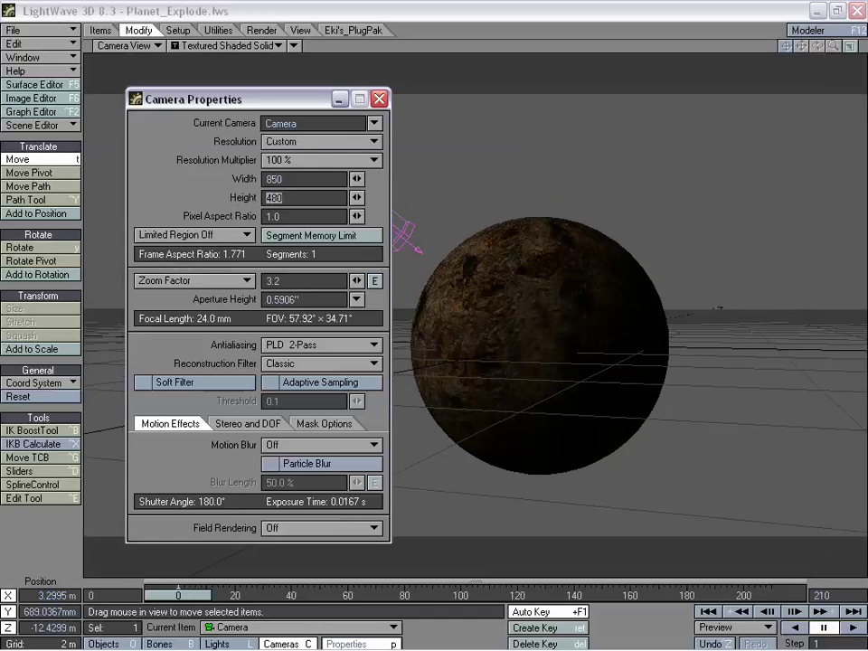
pyautogui.press('Tab')
pyautogui.press('Tab')
pyautogui.click(379, 98)
# - Reframe the planet by moving the camera and rotating it to heading -22.5°, pitch 2.6° and bank 11°
pyautogui.moveTo(476, 361); pyautogui.dragTo(424, 262)
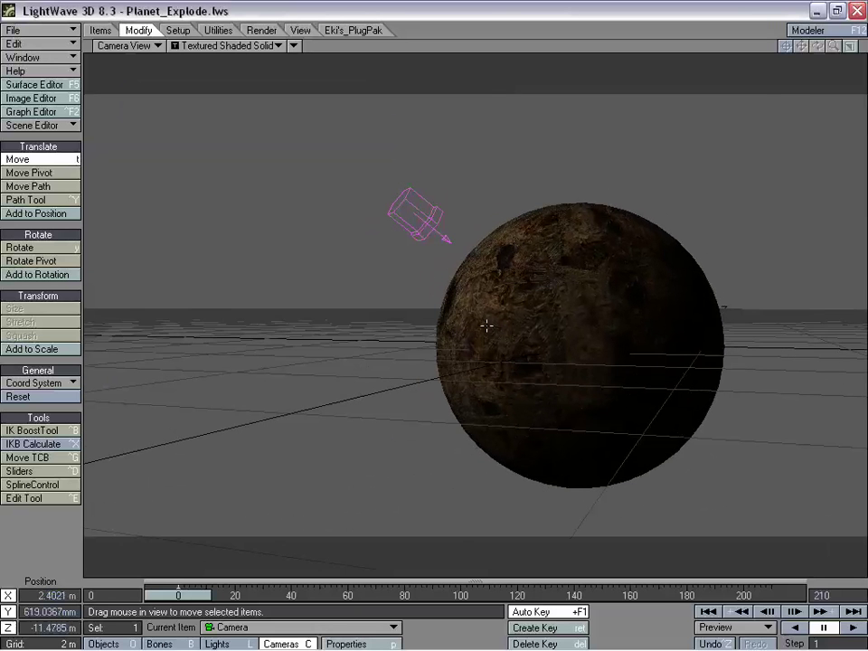
pyautogui.press('y')
pyautogui.moveTo(474, 301); pyautogui.dragTo(470, 287)
pyautogui.moveTo(487, 287); pyautogui.dragTo(489, 279, button='right')
pyautogui.press('t')
pyautogui.moveTo(488, 278); pyautogui.dragTo(528, 277)
pyautogui.moveTo(489, 283); pyautogui.dragTo(489, 277, button='right')
# - Bank the camera to 16.5° and move it to about X 3.18 m, Y 0.62 m, Z -11.72 m
pyautogui.press('y')
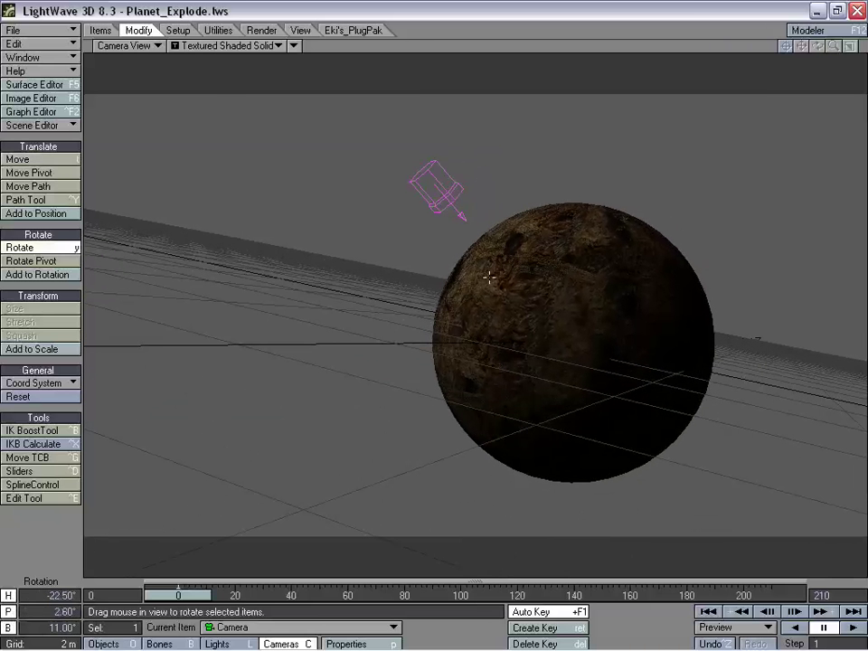
pyautogui.moveTo(497, 287); pyautogui.dragTo(434, 311, button='right')
pyautogui.press('t')
pyautogui.moveTo(512, 280); pyautogui.dragTo(513, 293)
pyautogui.moveTo(513, 293); pyautogui.dragTo(513, 297, button='right')
pyautogui.moveTo(514, 296); pyautogui.dragTo(564, 282)
pyautogui.moveTo(564, 282); pyautogui.dragTo(564, 254, button='right')
pyautogui.moveTo(563, 253)
pyautogui.mouseDown()
pyautogui.moveTo(587, 274)
pyautogui.moveTo(561, 263)
pyautogui.mouseUp()
pyautogui.moveTo(561, 263); pyautogui.dragTo(561, 270, button='right')
pyautogui.moveTo(500, 274); pyautogui.dragTo(498, 272, button='right')
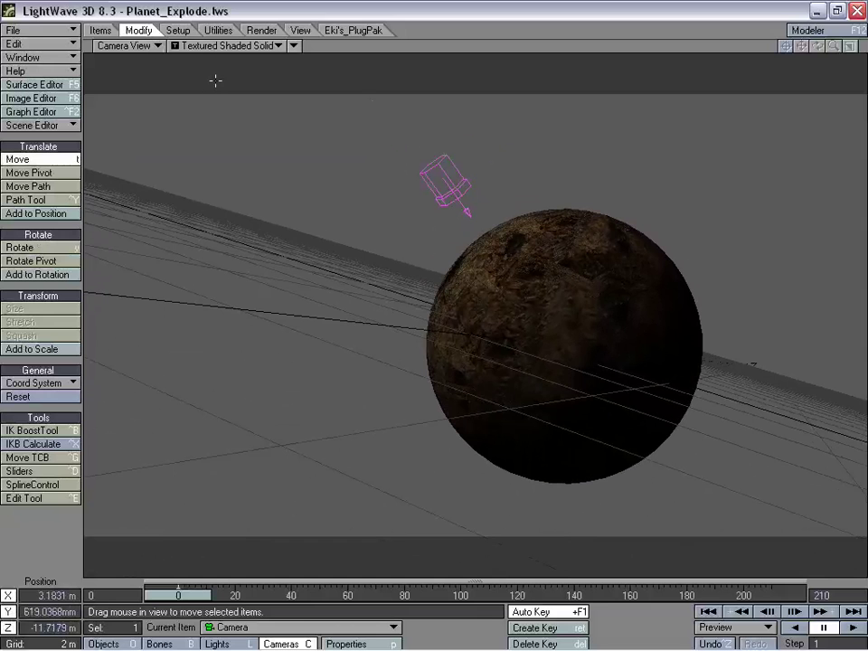
# - Check the camera's placement in the perspective view and rotate its heading to -21.9°
pyautogui.click(159, 47)
pyautogui.click(164, 110)
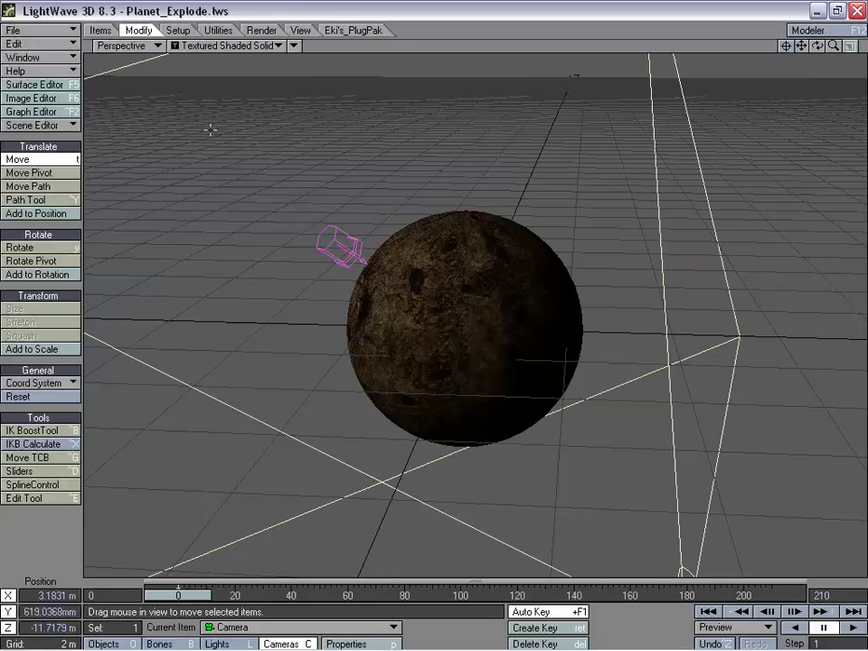
pyautogui.moveTo(816, 46)
pyautogui.mouseDown()
pyautogui.moveTo(782, 47)
pyautogui.moveTo(851, 45)
pyautogui.moveTo(806, 47)
pyautogui.moveTo(815, 50)
pyautogui.mouseUp()
pyautogui.click(124, 45)
pyautogui.click(132, 68)
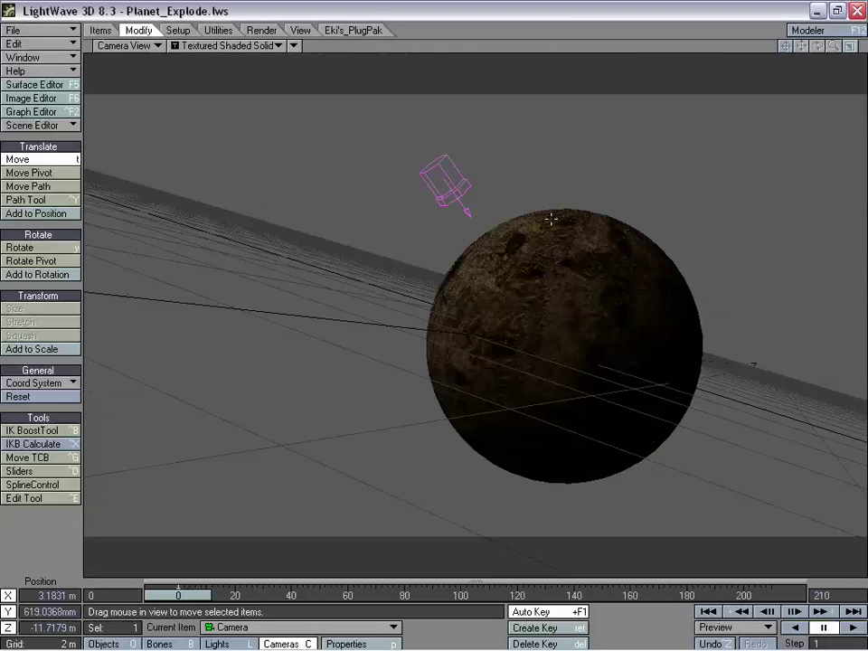
pyautogui.press('y')
pyautogui.moveTo(485, 285)
pyautogui.mouseDown()
pyautogui.moveTo(463, 287)
pyautogui.moveTo(485, 285)
pyautogui.mouseUp()
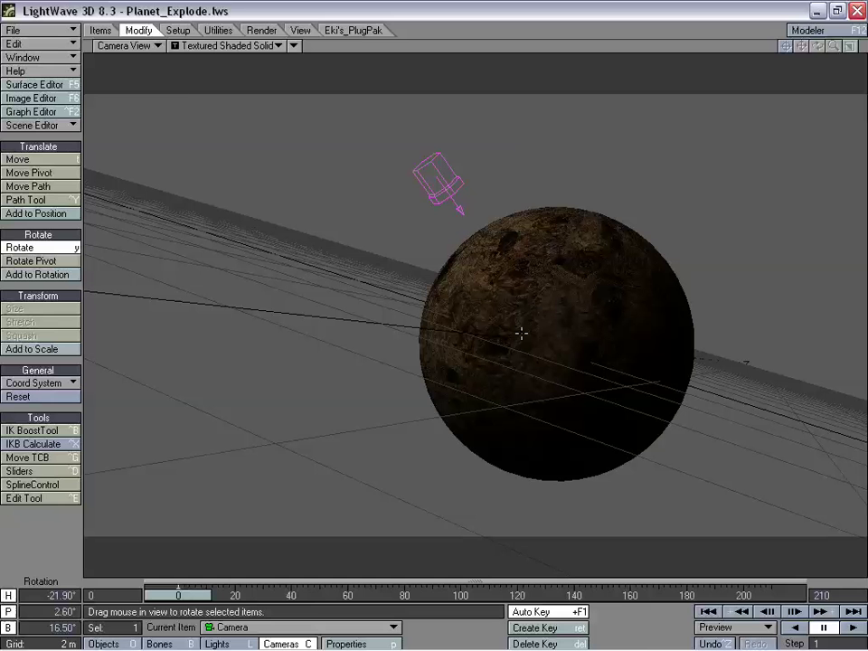
pyautogui.click(143, 45)
# - Enable VIPER and render the current frame to inspect the lit planet
pyautogui.click(262, 31)
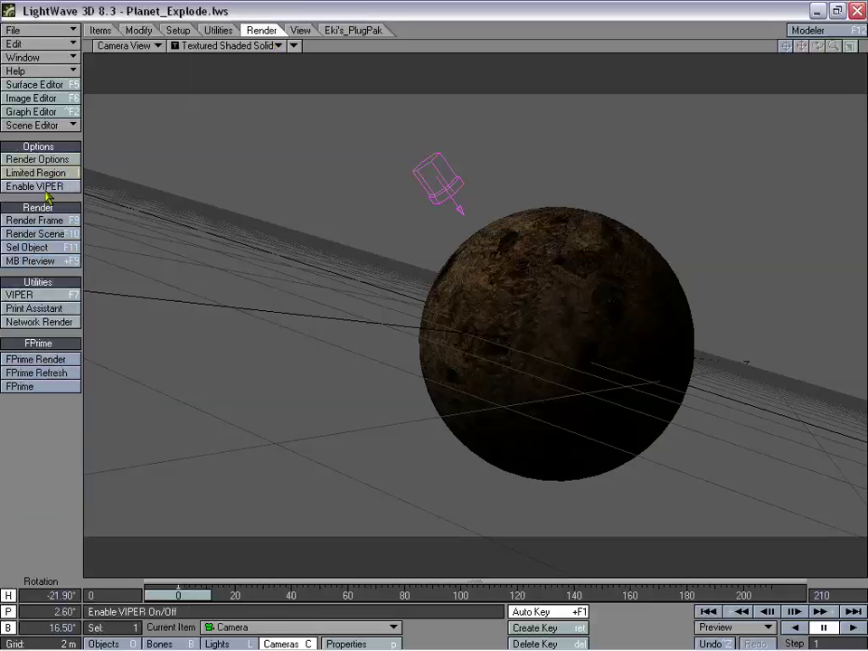
pyautogui.click(54, 187)
pyautogui.click(43, 220)
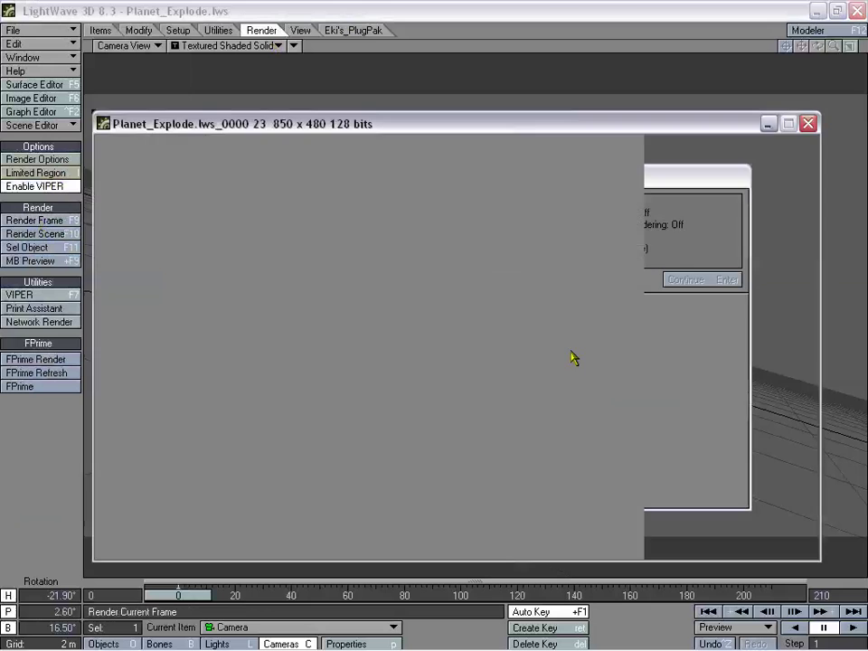
pyautogui.press('Return')
pyautogui.moveTo(587, 123); pyautogui.dragTo(583, 95)
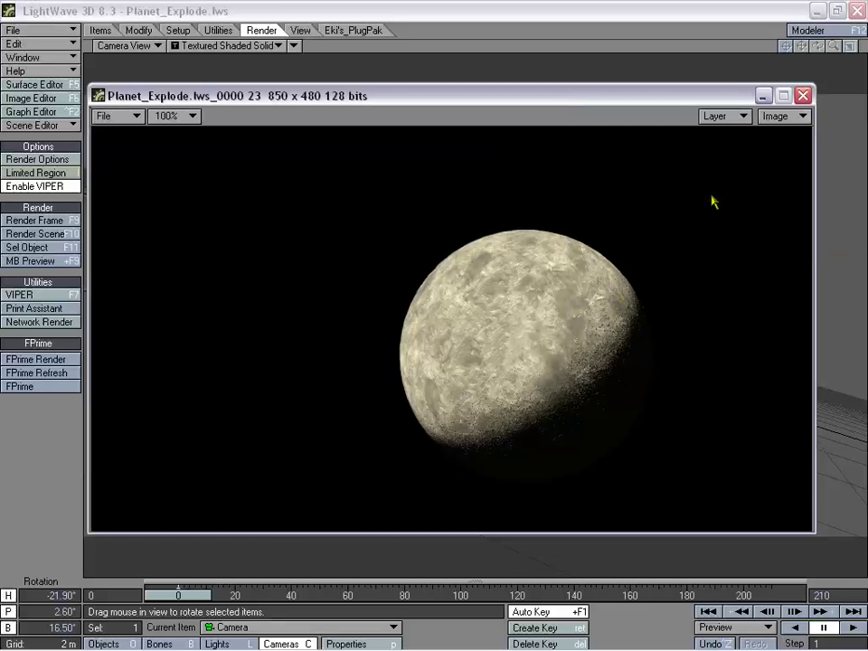
pyautogui.click(802, 95)
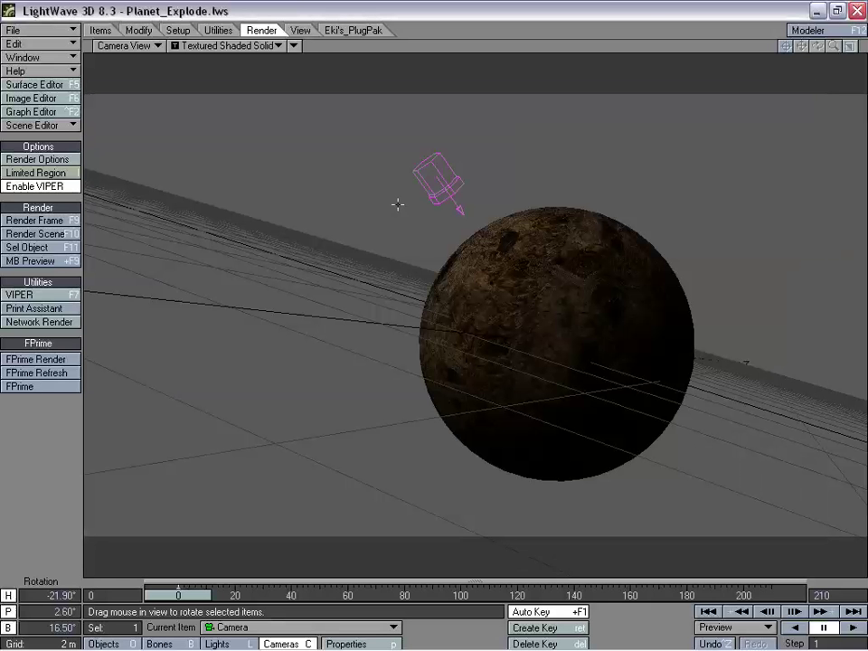
# - Turn on Ray Trace Shadows in the render options
pyautogui.keyDown('ctrl'); pyautogui.keyDown('shift'); pyautogui.click(330, 176); pyautogui.keyUp('shift'); pyautogui.keyUp('ctrl')
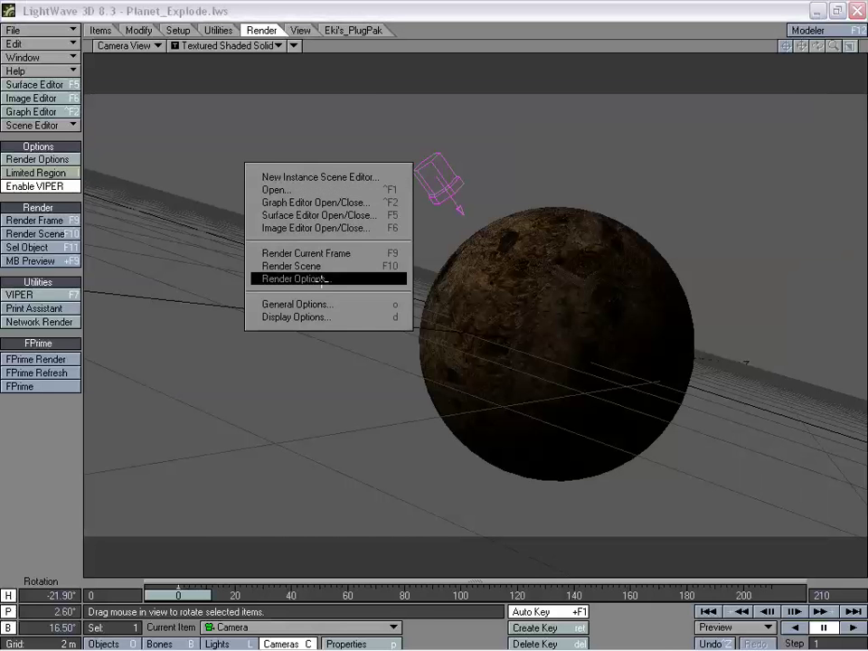
pyautogui.keyDown('ctrl'); pyautogui.keyDown('shift'); pyautogui.moveTo(321, 279); pyautogui.dragTo(321, 279, button='right'); pyautogui.keyUp('shift'); pyautogui.keyUp('ctrl')
pyautogui.click(195, 305)
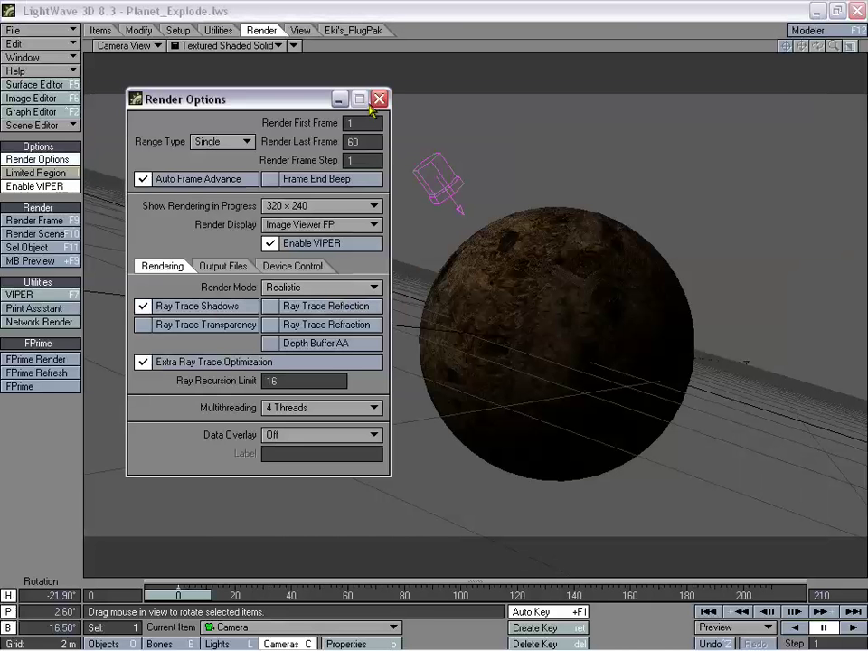
pyautogui.click(379, 100)
# - Render the current frame again and examine the planet's surface and shadows
pyautogui.click(36, 219)
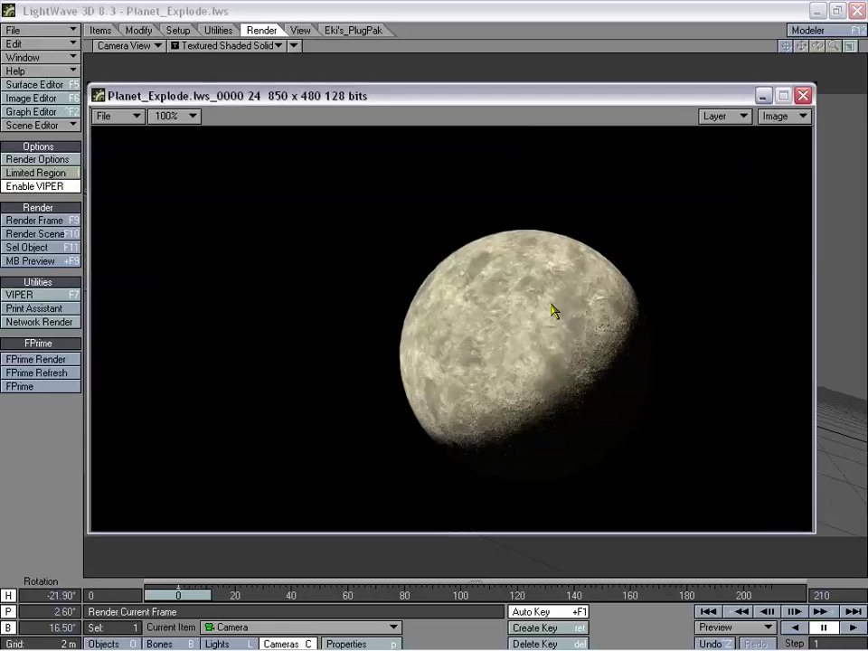
pyautogui.click(665, 278)
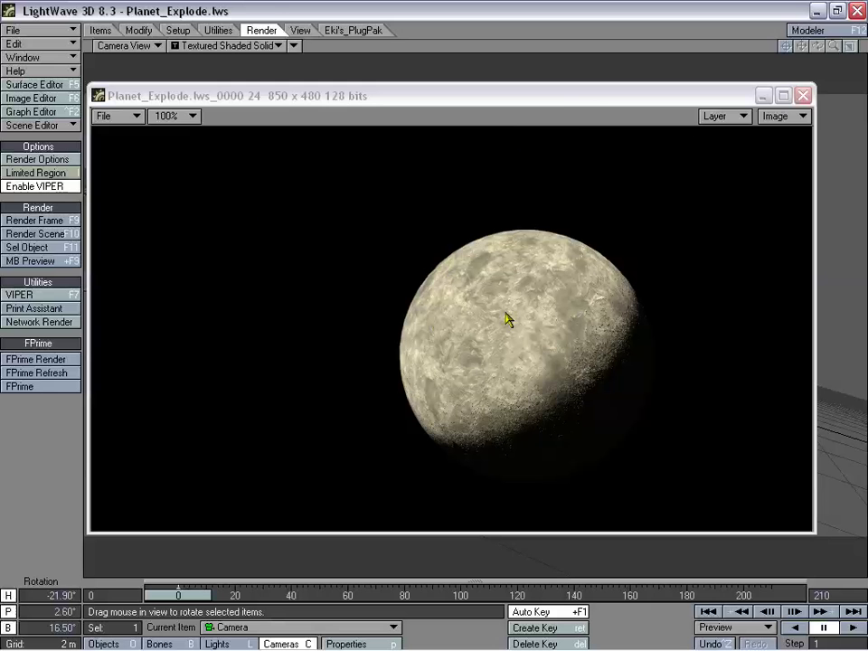
pyautogui.moveTo(580, 97); pyautogui.dragTo(613, 108)
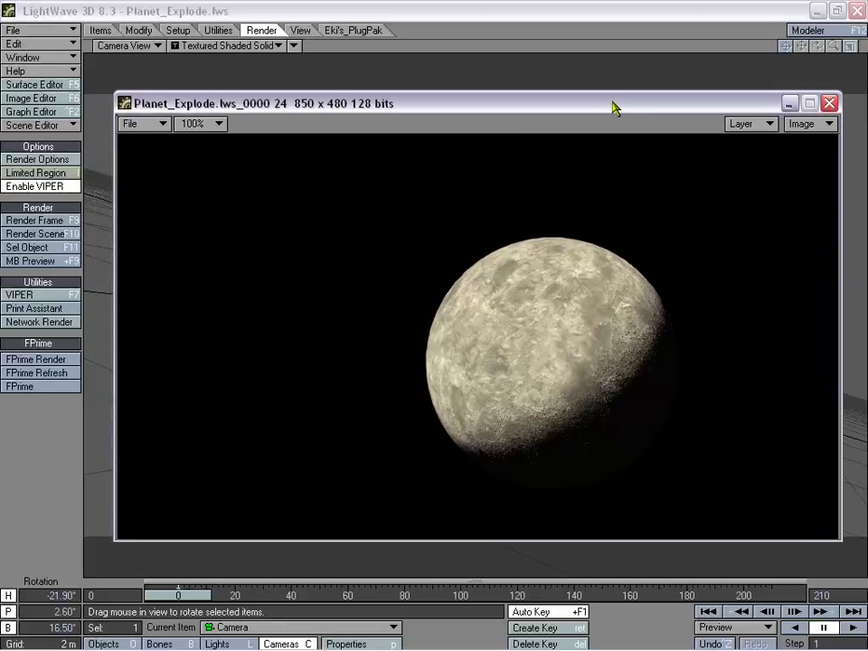
pyautogui.moveTo(613, 107); pyautogui.dragTo(581, 70)
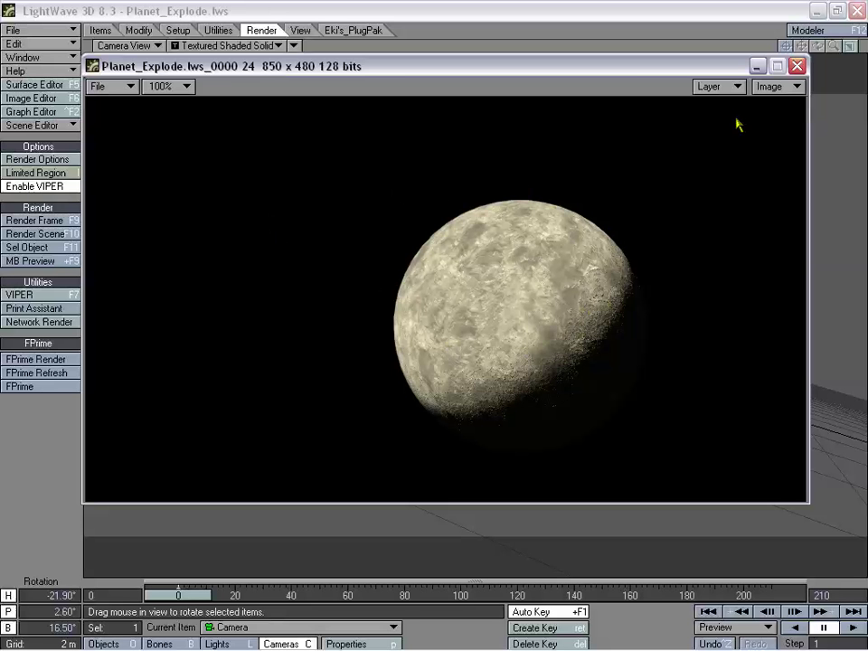
pyautogui.click(797, 66)
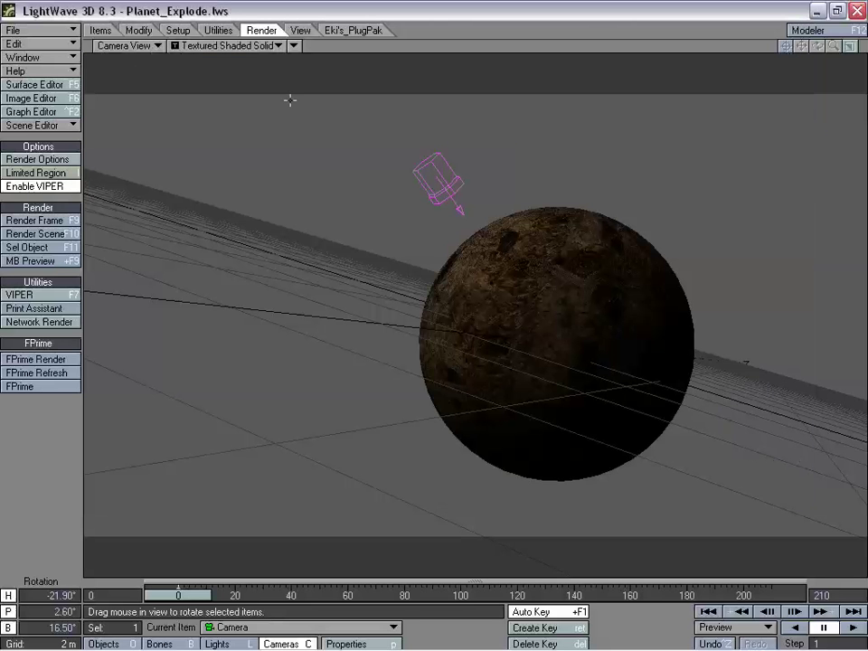
# - Examine the camera's placement around the planet in the perspective and camera views
pyautogui.click(127, 45)
pyautogui.click(149, 105)
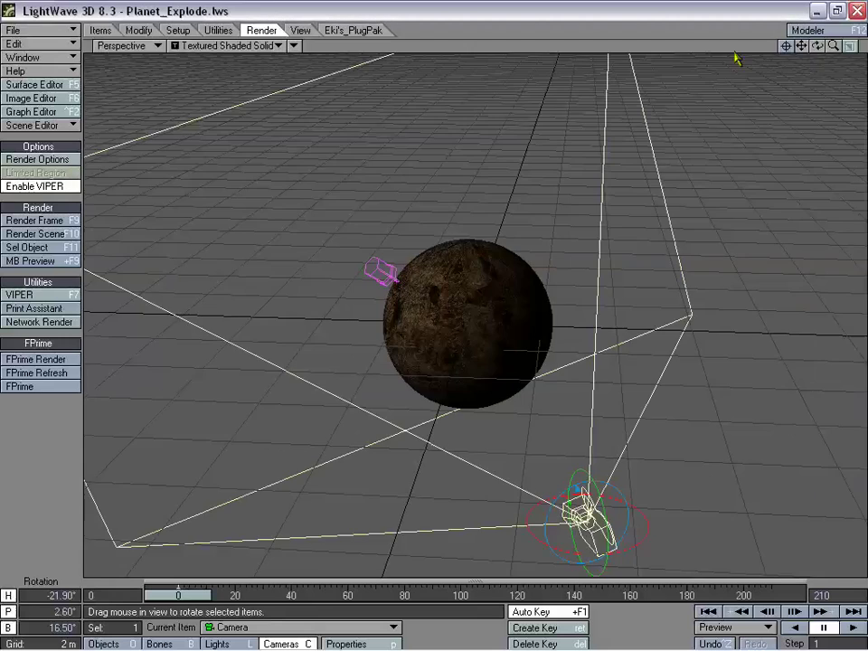
pyautogui.moveTo(817, 45); pyautogui.dragTo(848, 45)
pyautogui.click(126, 45)
pyautogui.click(137, 67)
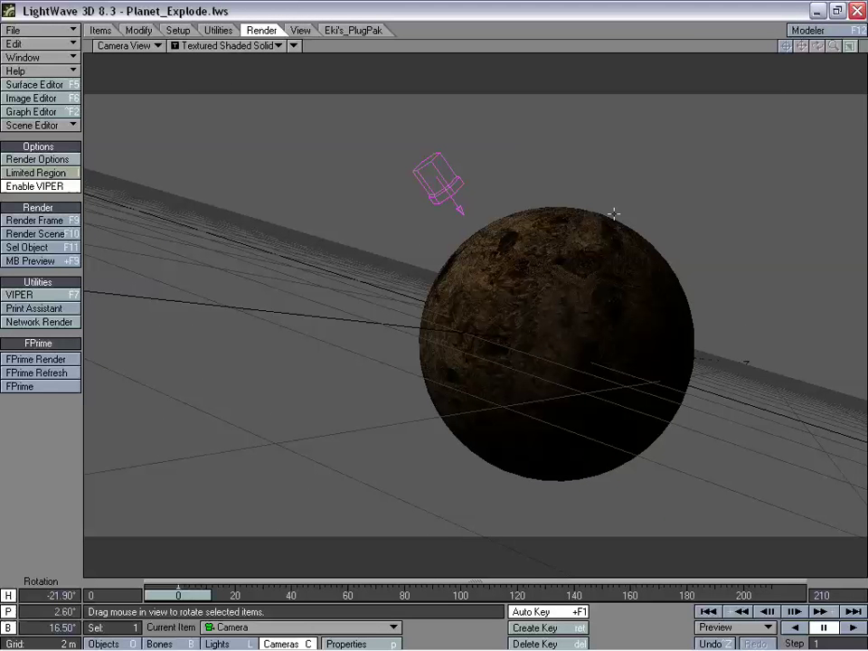
pyautogui.click(156, 47)
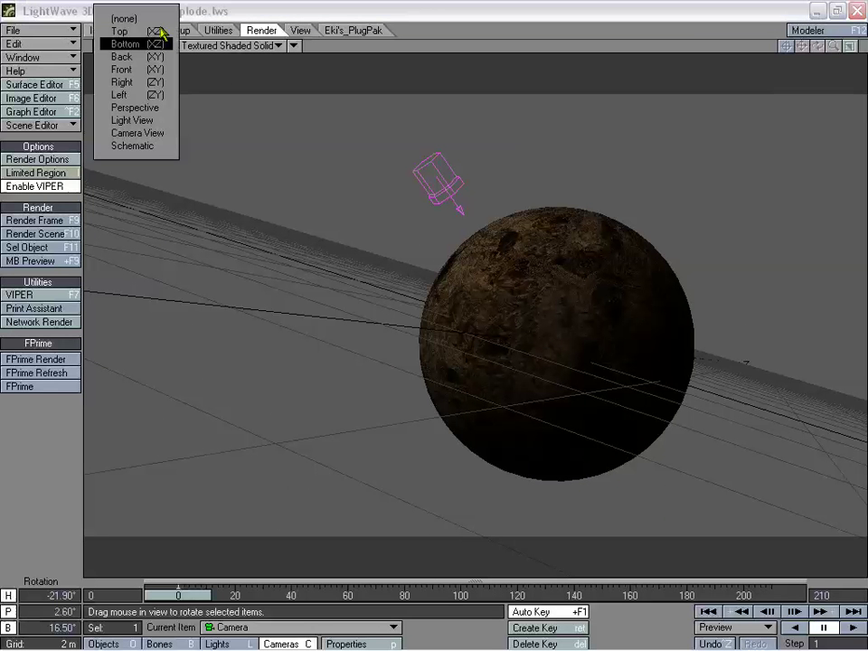
pyautogui.click(135, 107)
pyautogui.moveTo(818, 47); pyautogui.dragTo(379, 158)
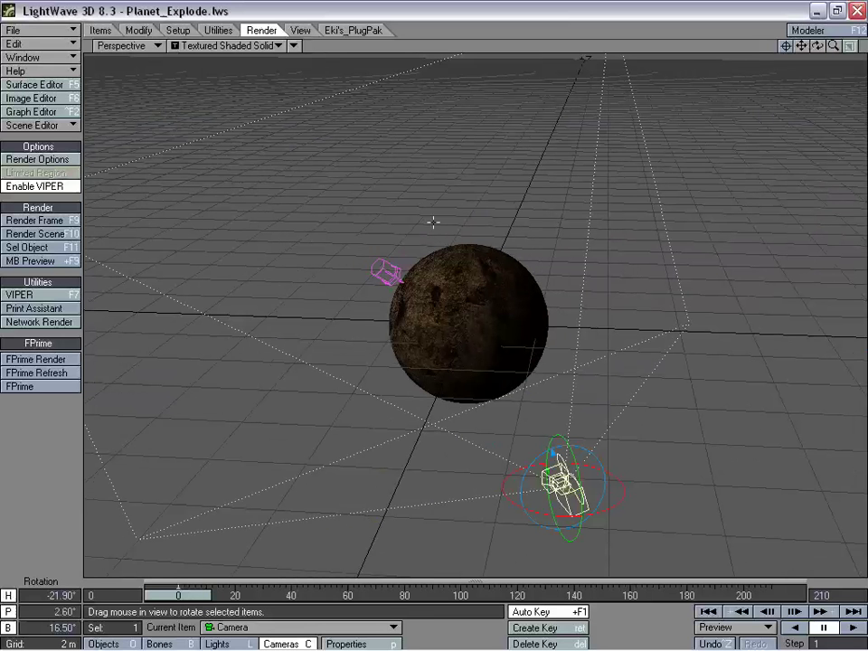
# - Select the Planet:Planet_Main object and open its object properties
pyautogui.click(106, 643)
pyautogui.click(241, 627)
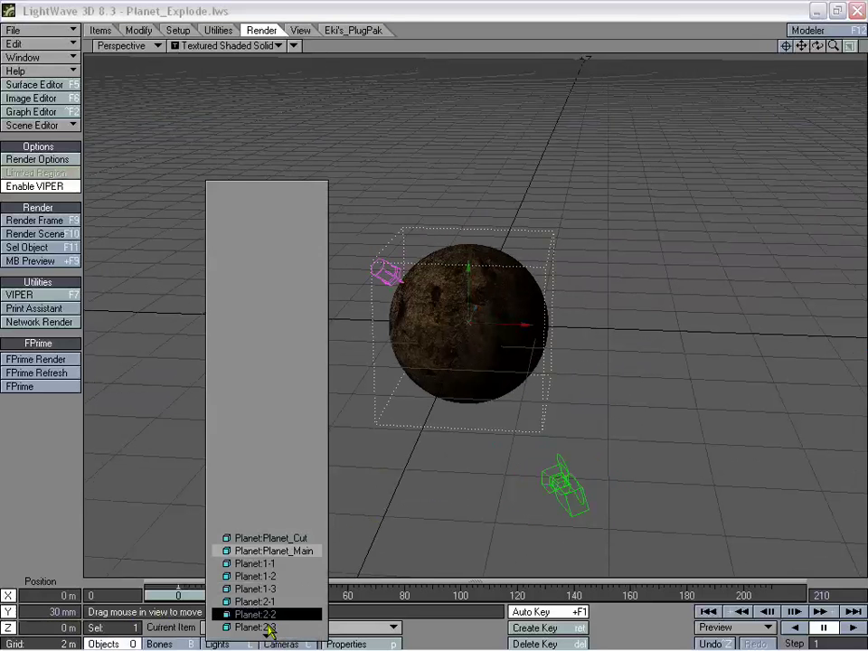
pyautogui.click(287, 550)
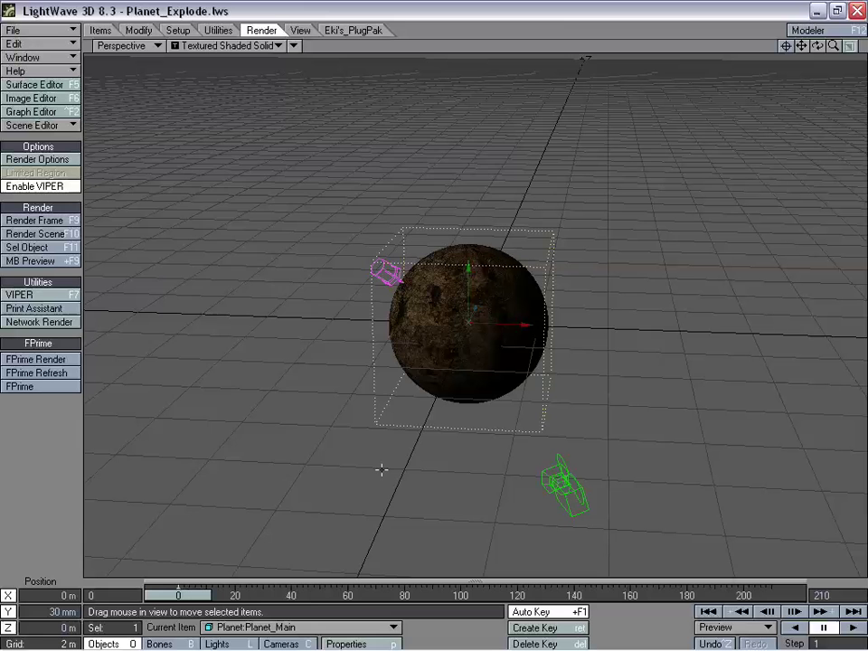
pyautogui.press('p')
pyautogui.moveTo(300, 108); pyautogui.dragTo(208, 148)
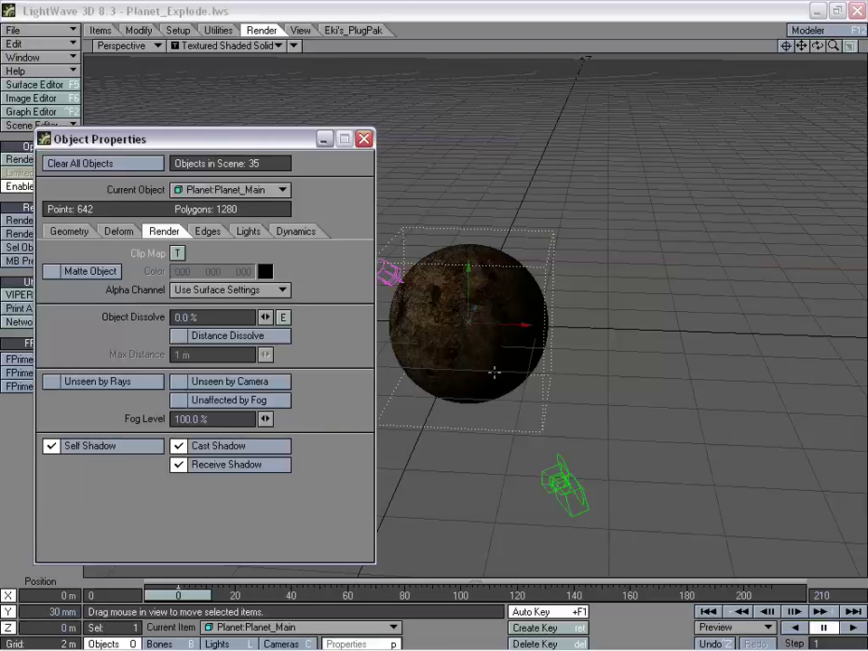
# - Scrub the timeline between frames 0 and 30 and leave the scene at frame 30
pyautogui.moveTo(181, 593); pyautogui.dragTo(262, 594)
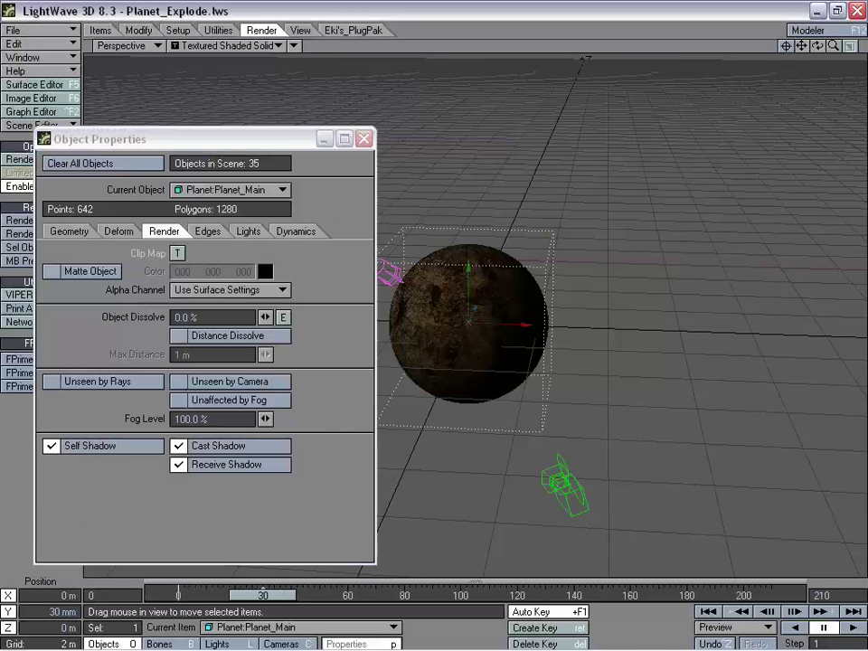
pyautogui.moveTo(262, 594); pyautogui.dragTo(178, 594)
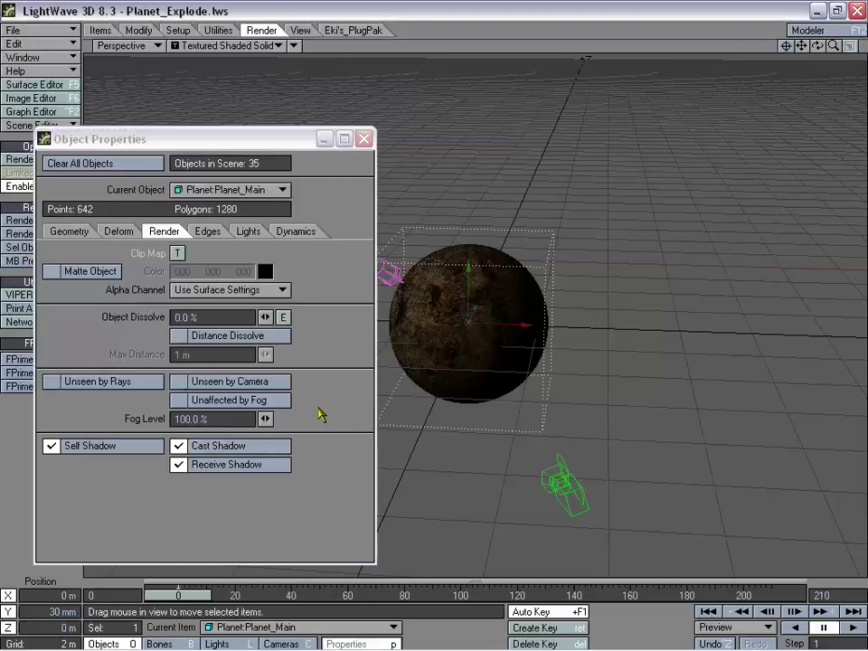
pyautogui.moveTo(233, 140)
pyautogui.mouseDown()
pyautogui.moveTo(232, 148)
pyautogui.moveTo(241, 120)
pyautogui.moveTo(232, 146)
pyautogui.mouseUp()
pyautogui.moveTo(186, 594); pyautogui.dragTo(263, 594)
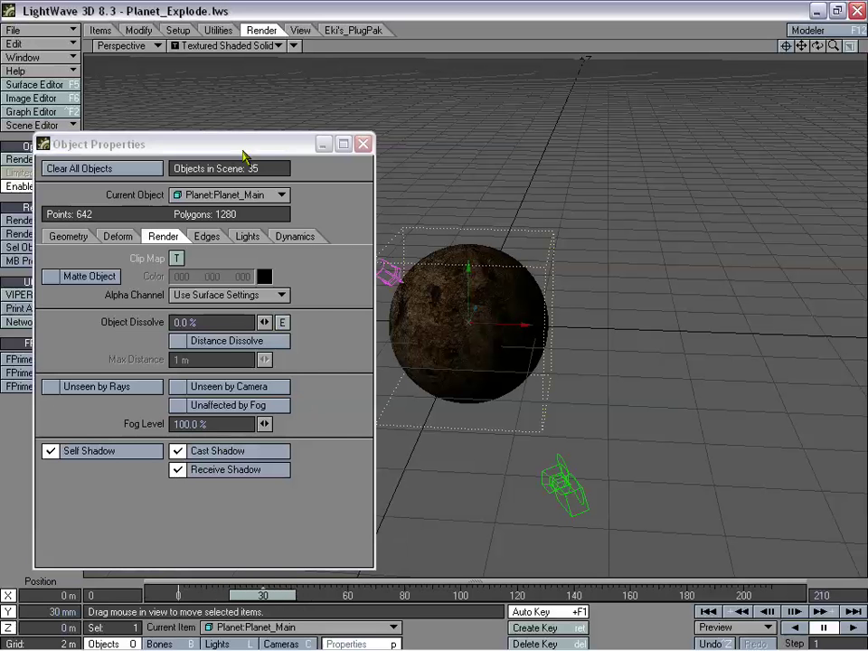
pyautogui.moveTo(246, 151); pyautogui.dragTo(224, 146)
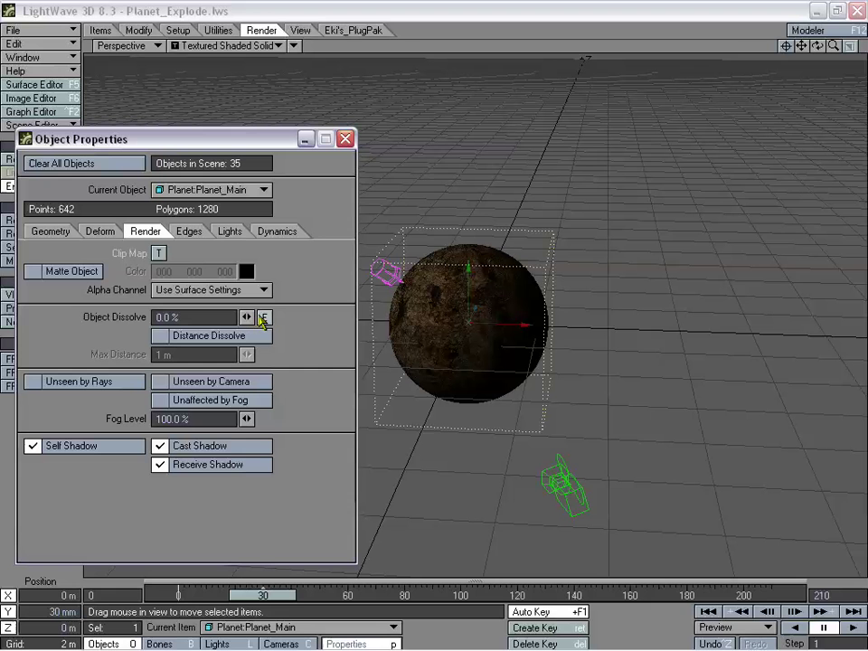
# - Open Planet_Main's Object Dissolve envelope and add keys at frames 30 and 29, both with a value of 0%
pyautogui.click(266, 318)
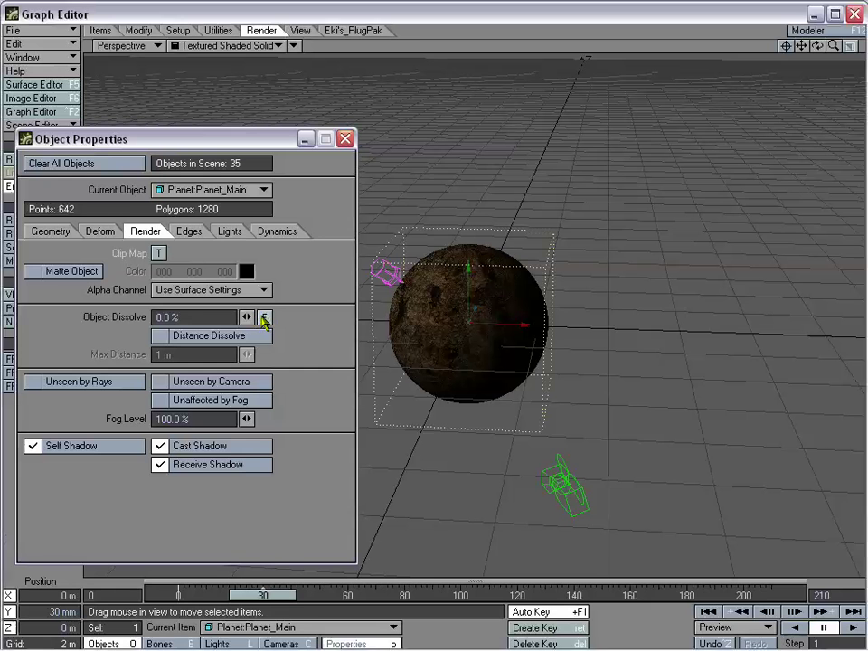
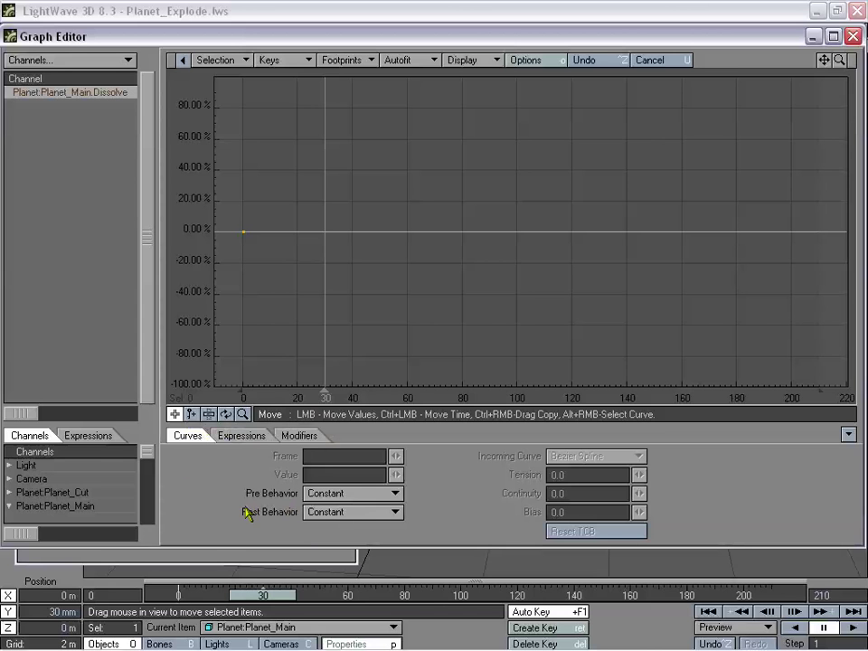
pyautogui.click(190, 414)
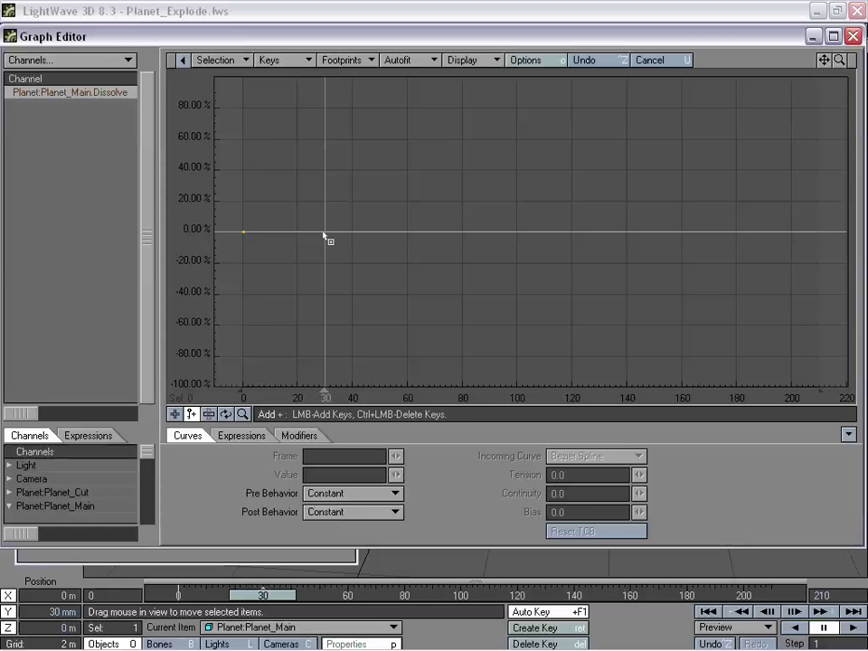
pyautogui.click(326, 234)
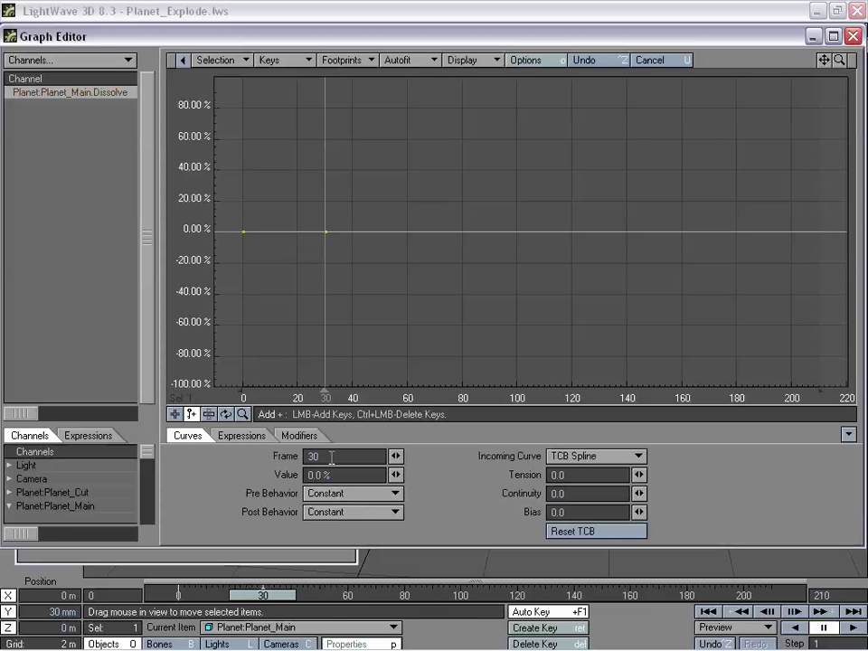
pyautogui.moveTo(322, 236)
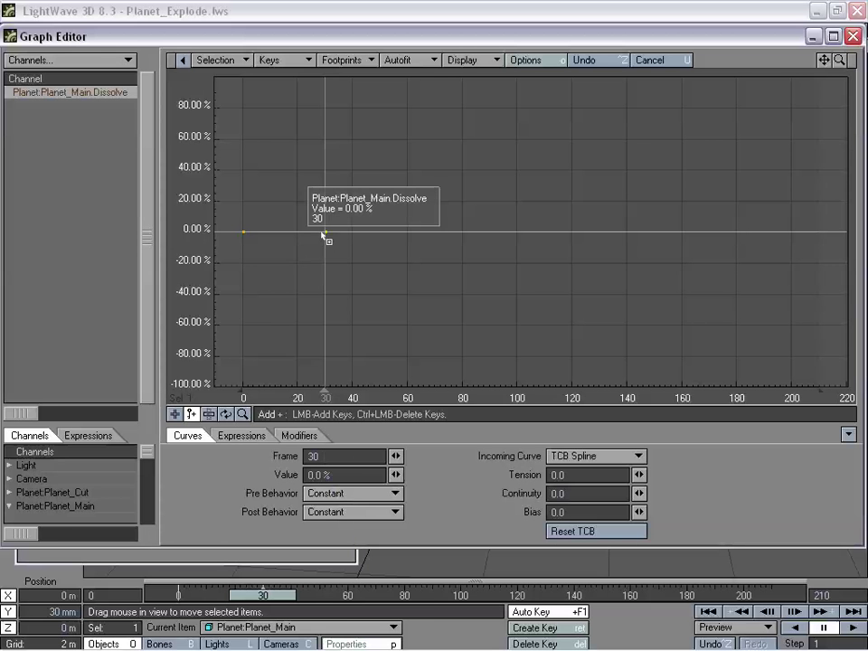
pyautogui.moveTo(323, 234); pyautogui.dragTo(319, 236)
pyautogui.moveTo(324, 456); pyautogui.dragTo(284, 452)
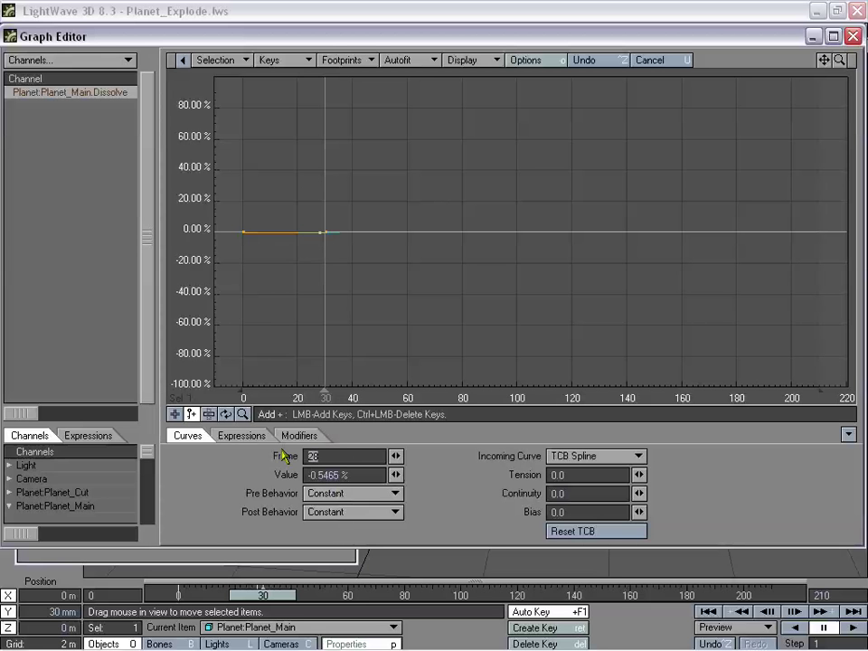
pyautogui.write('29')
pyautogui.press('Tab')
pyautogui.write('0')
pyautogui.press('Return')
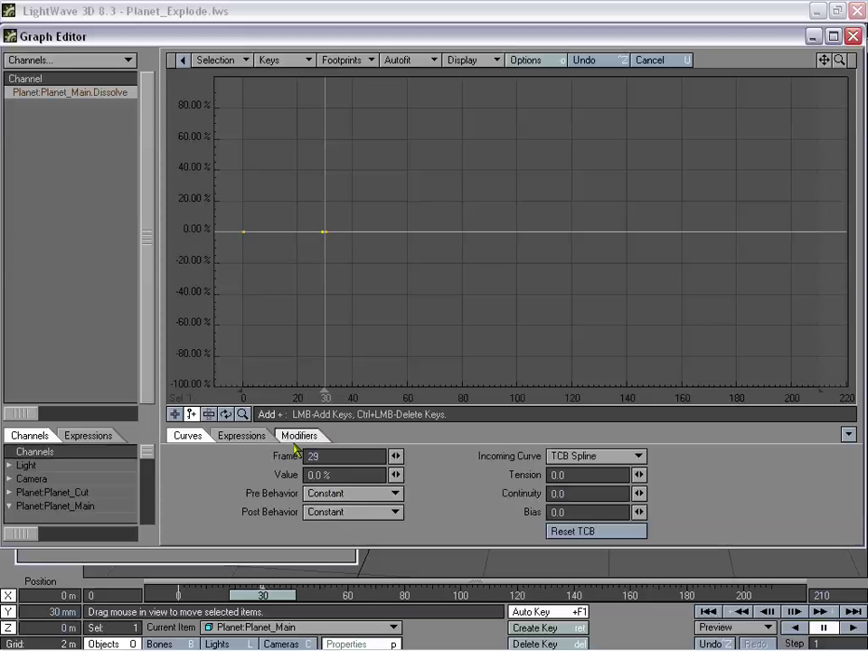
# - Set the dissolve key at frame 30 to 100%
pyautogui.click(175, 414)
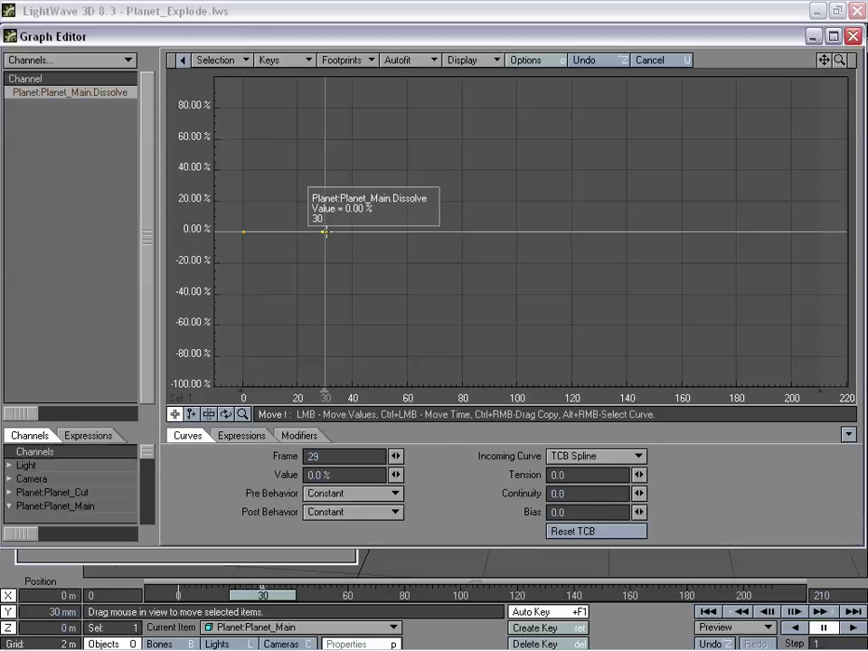
pyautogui.click(326, 232)
pyautogui.click(336, 476)
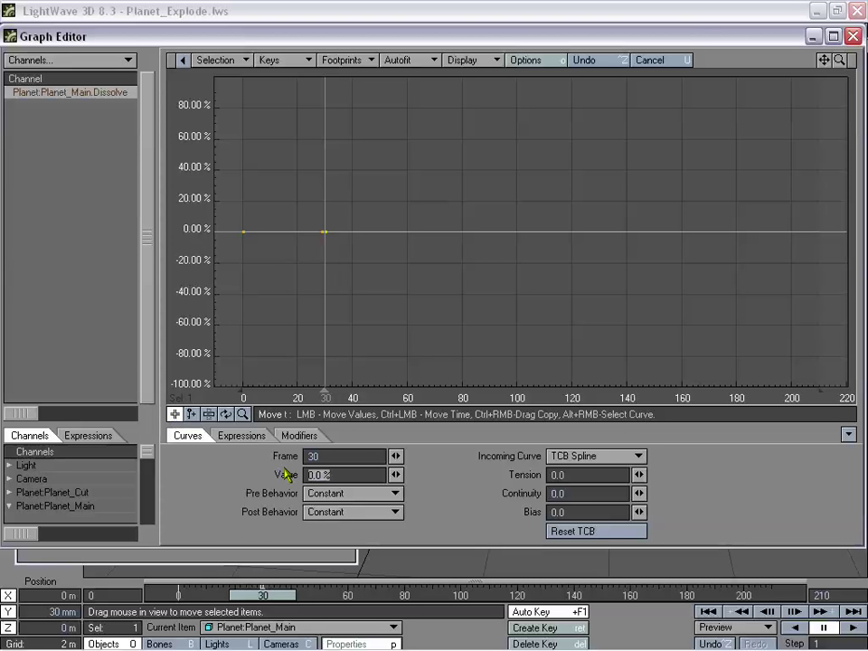
pyautogui.write('100')
pyautogui.press('Return')
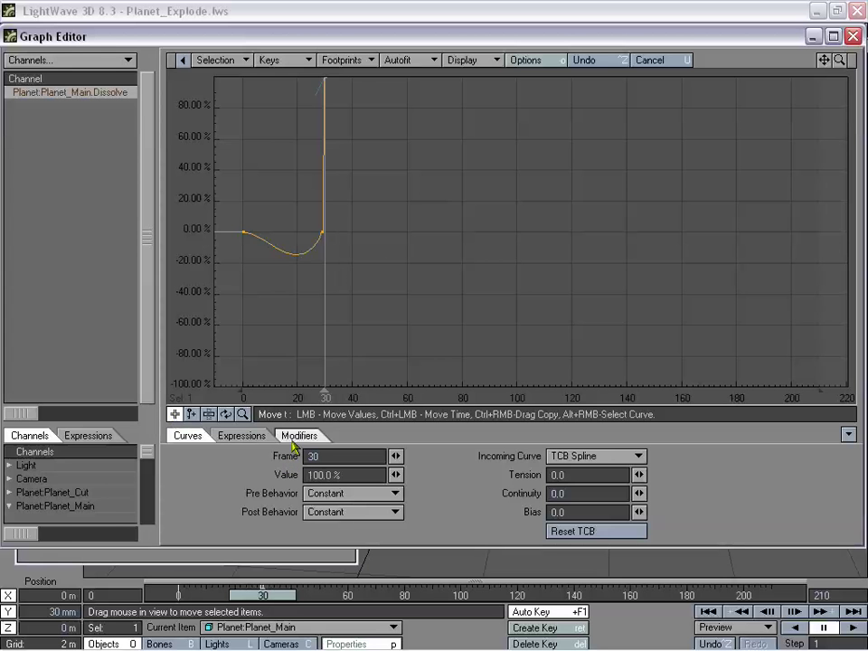
# - Make the curve at the frame 29 dissolve key Linear and close the Graph Editor
pyautogui.moveTo(839, 60); pyautogui.dragTo(860, 70)
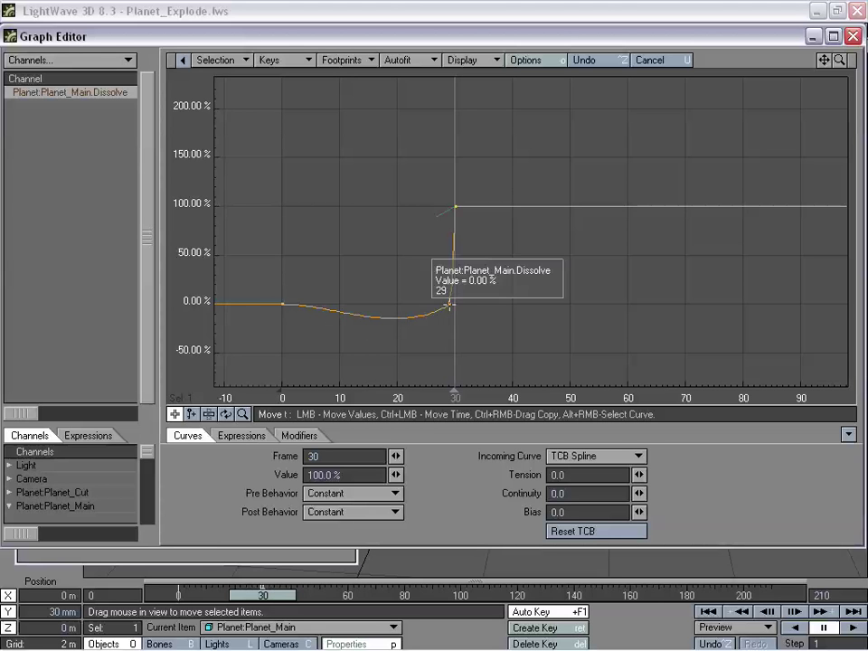
pyautogui.rightClick(449, 304)
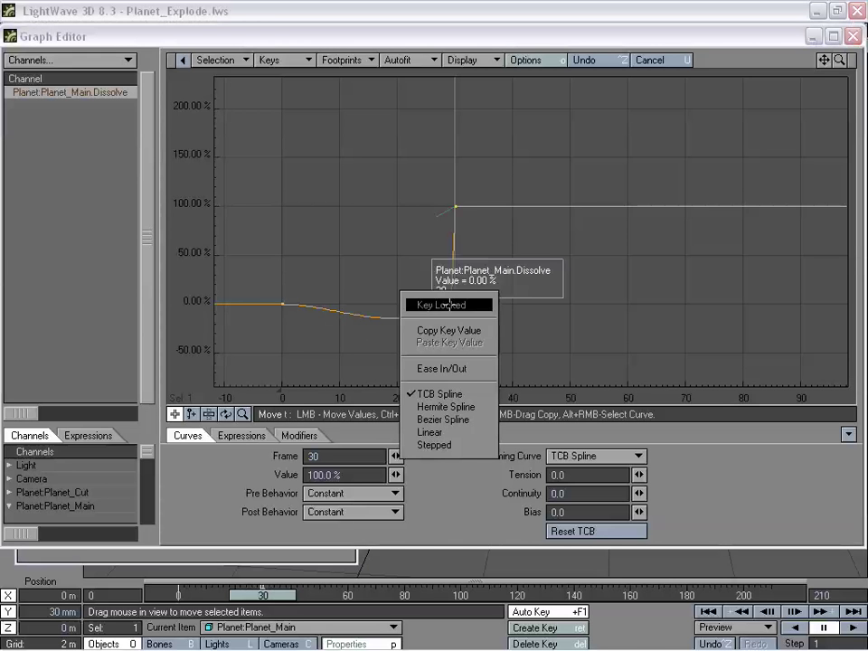
pyautogui.click(449, 431)
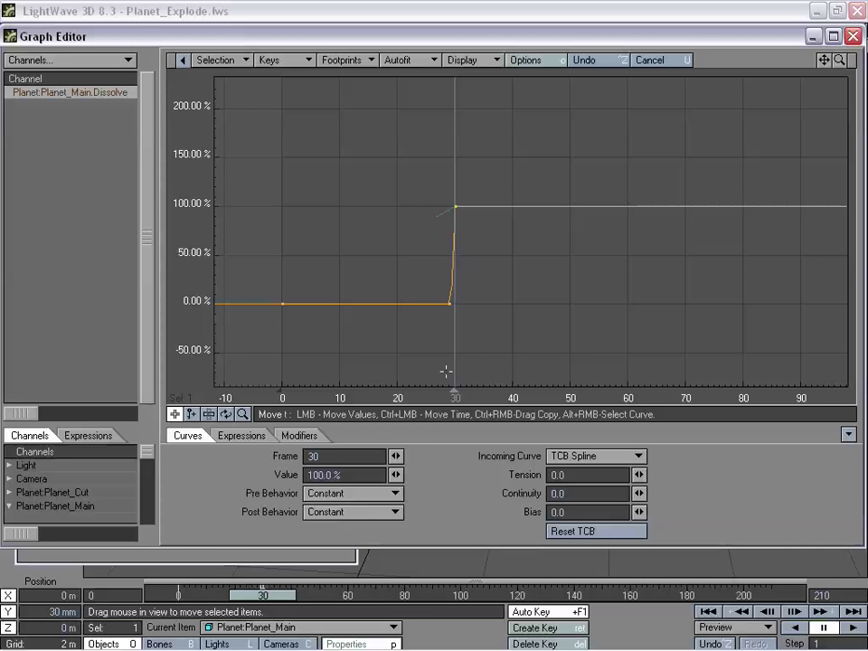
pyautogui.click(853, 36)
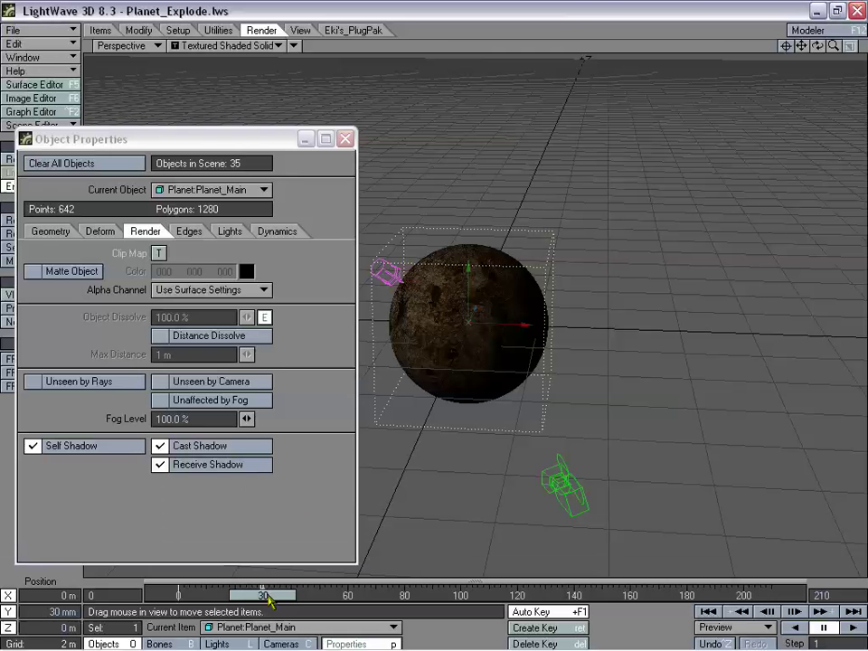
# - Return to frame 0, close the object properties and show the scene in Camera View
pyautogui.moveTo(268, 594); pyautogui.dragTo(180, 595)
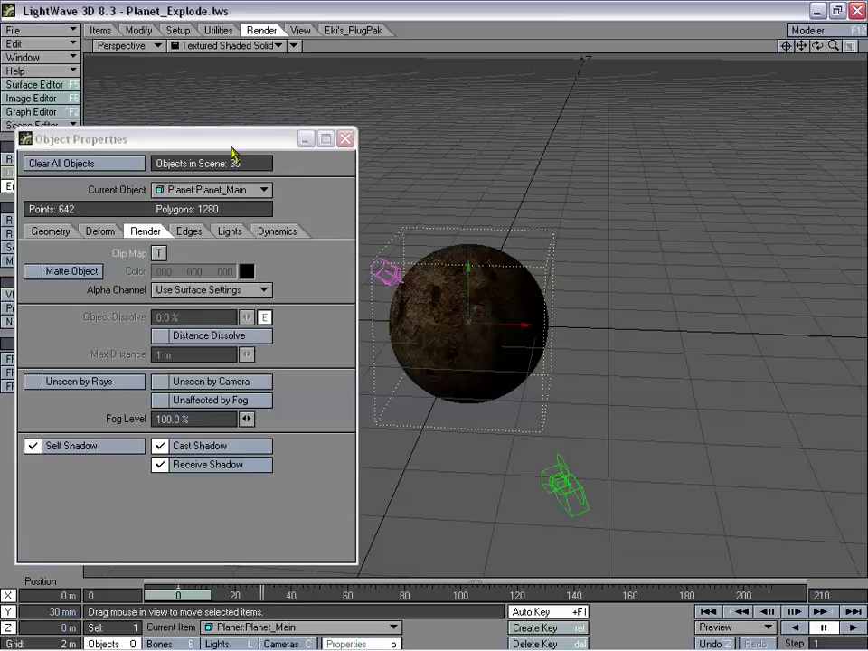
pyautogui.moveTo(233, 152); pyautogui.dragTo(287, 132)
pyautogui.click(398, 118)
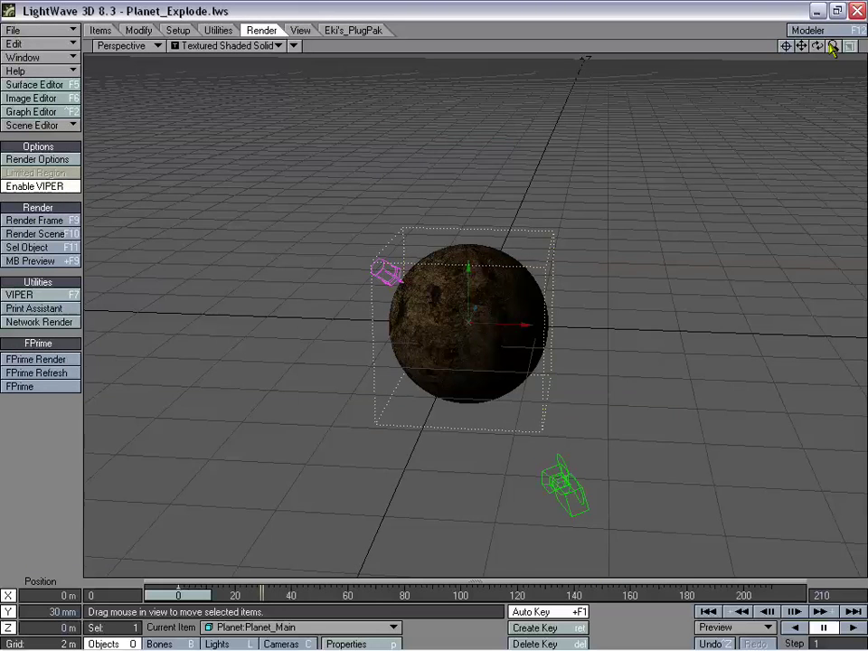
pyautogui.moveTo(832, 47); pyautogui.dragTo(845, 27)
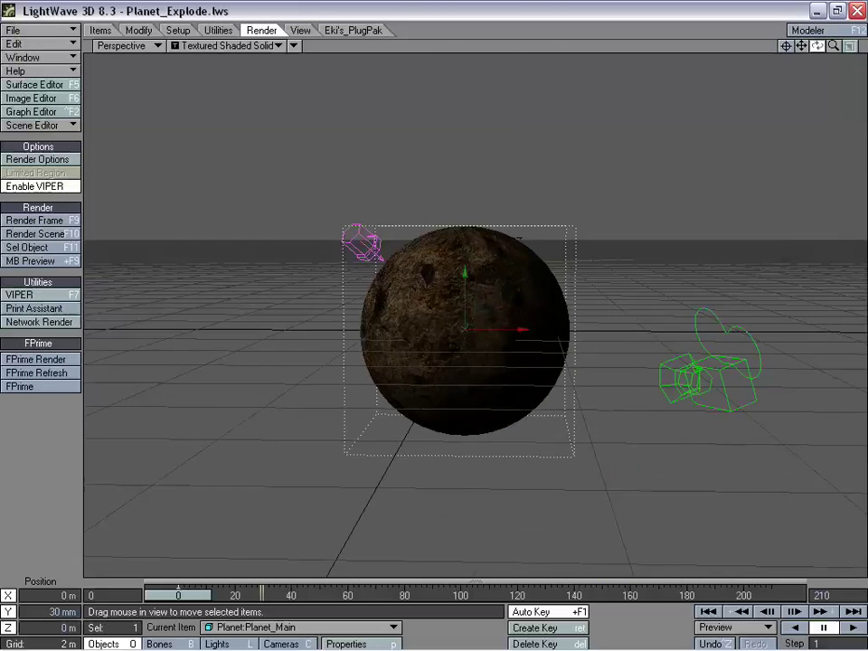
pyautogui.click(158, 45)
pyautogui.click(155, 136)
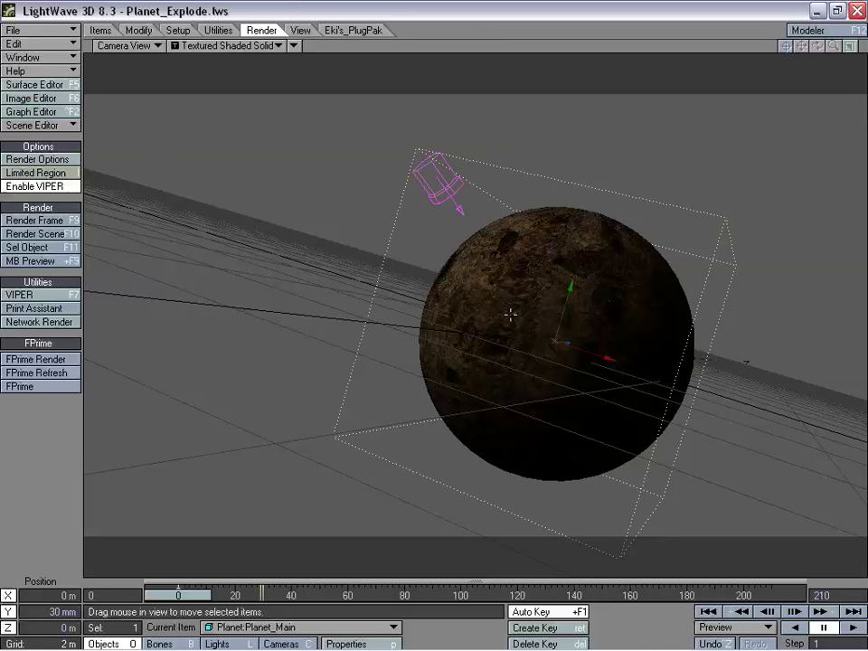
# - Reopen the object properties and make the fragment Planet:1-1 the current object
pyautogui.press('p')
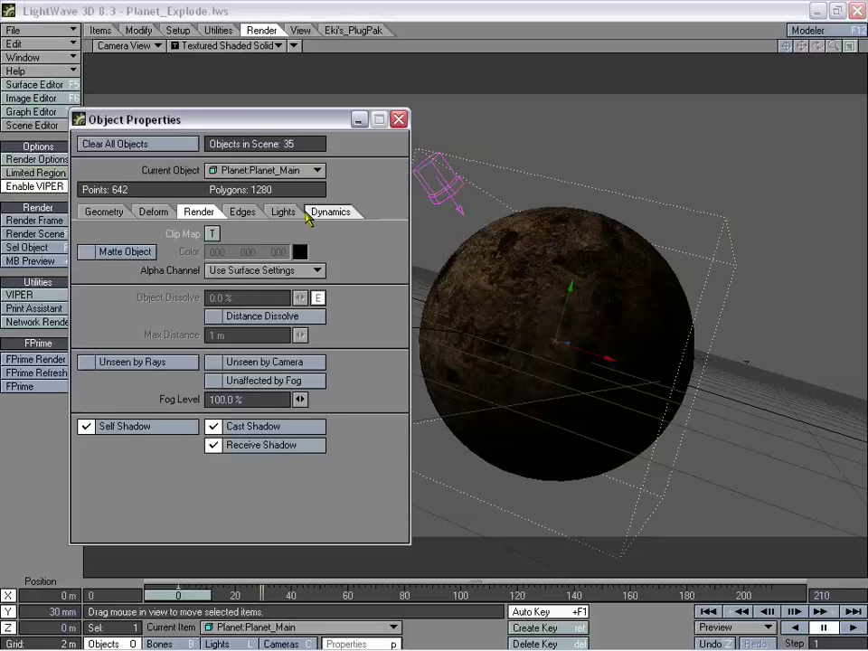
pyautogui.moveTo(252, 122); pyautogui.dragTo(277, 85)
pyautogui.click(309, 153)
pyautogui.click(318, 171)
pyautogui.click(492, 5)
pyautogui.hotkey('ctrl', 'z')
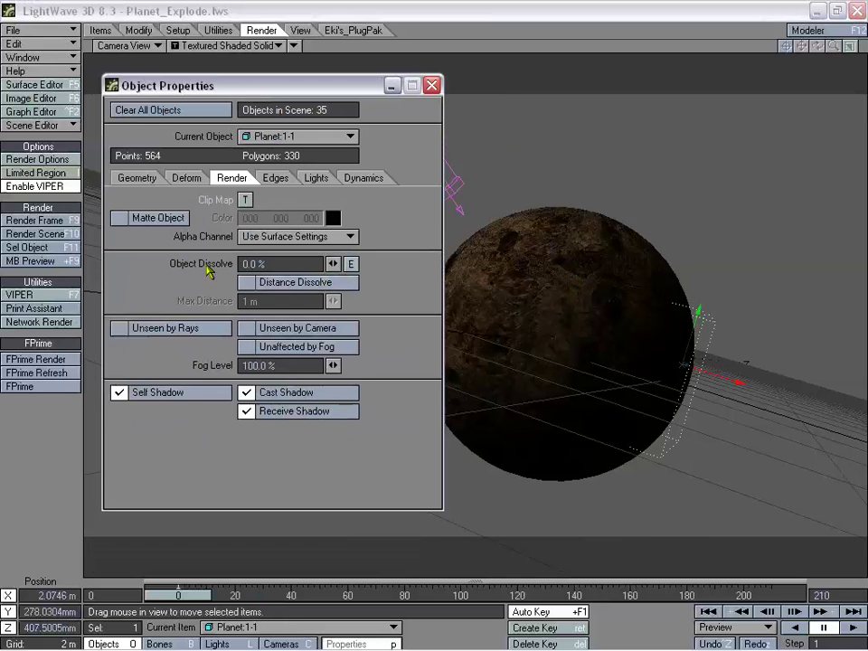
# - Add two keys near frame 30 to Planet:1-1's Object Dissolve envelope, setting the earlier one to frame 29 with value 0%
pyautogui.click(350, 263)
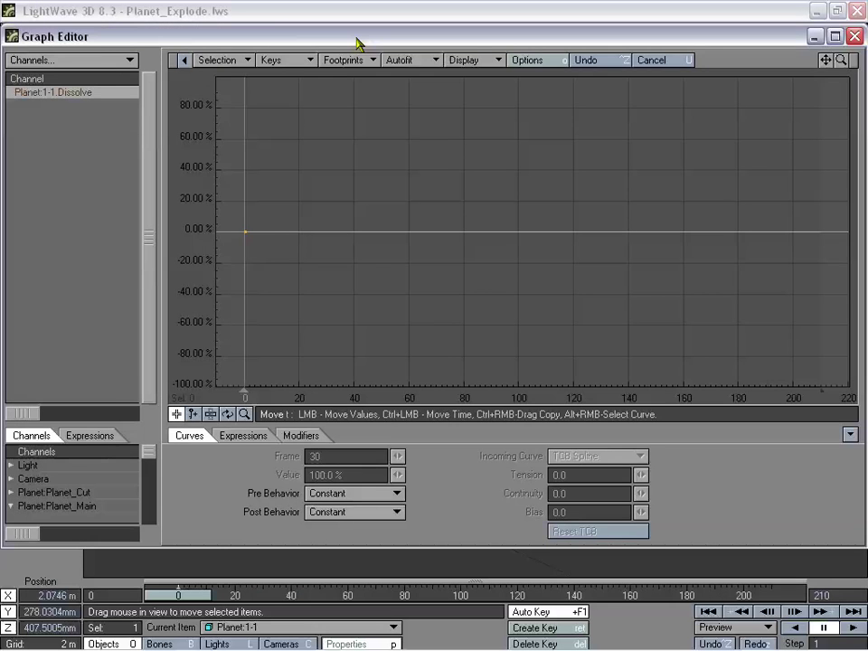
pyautogui.moveTo(358, 42); pyautogui.dragTo(359, 75)
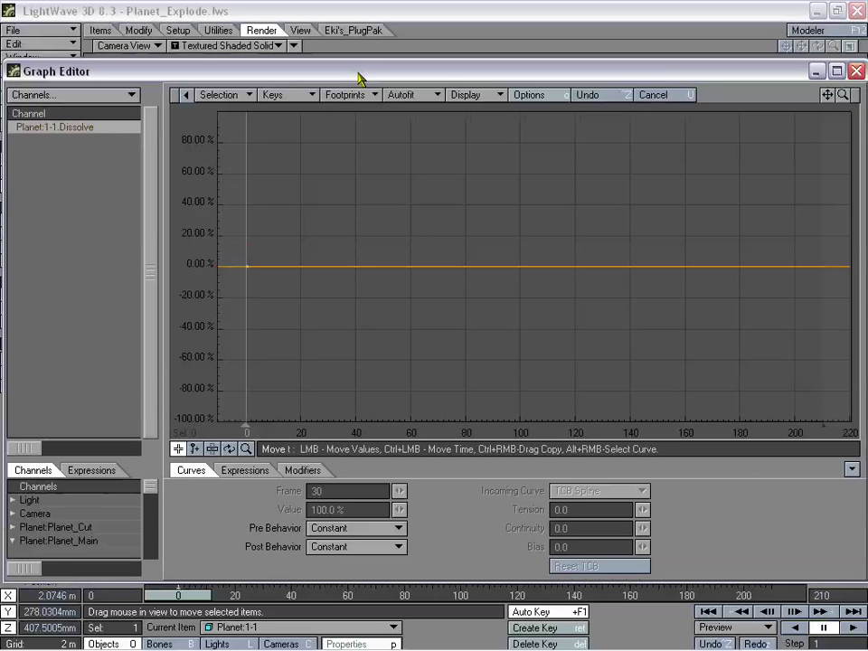
pyautogui.click(193, 448)
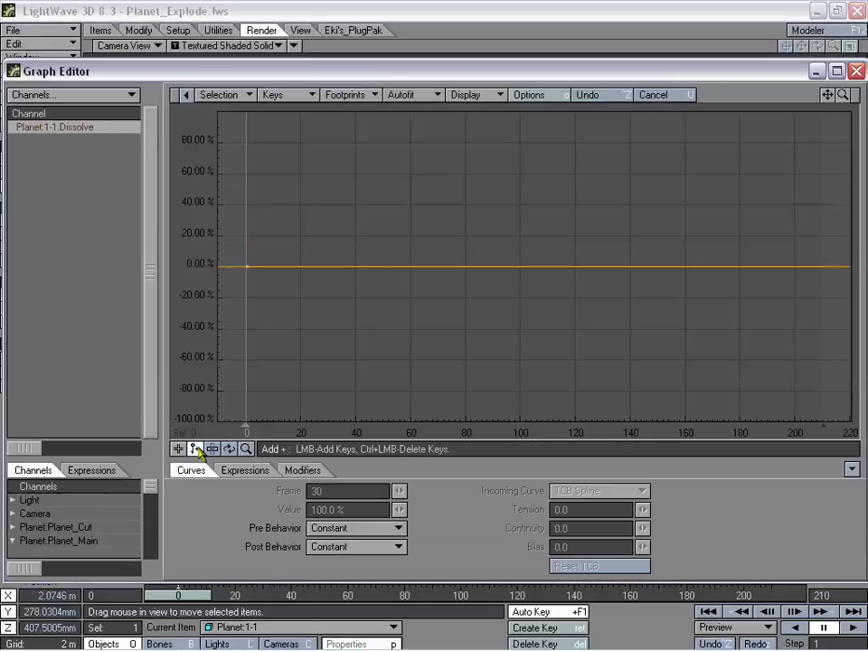
pyautogui.click(336, 268)
pyautogui.click(330, 268)
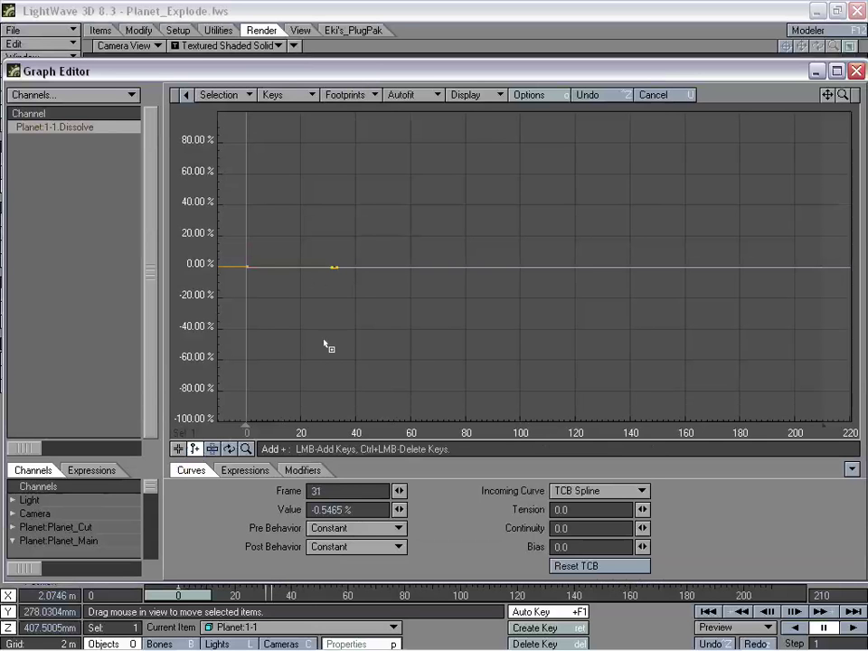
pyautogui.click(346, 490)
pyautogui.press('BackSpace')
pyautogui.press('BackSpace')
pyautogui.write('29')
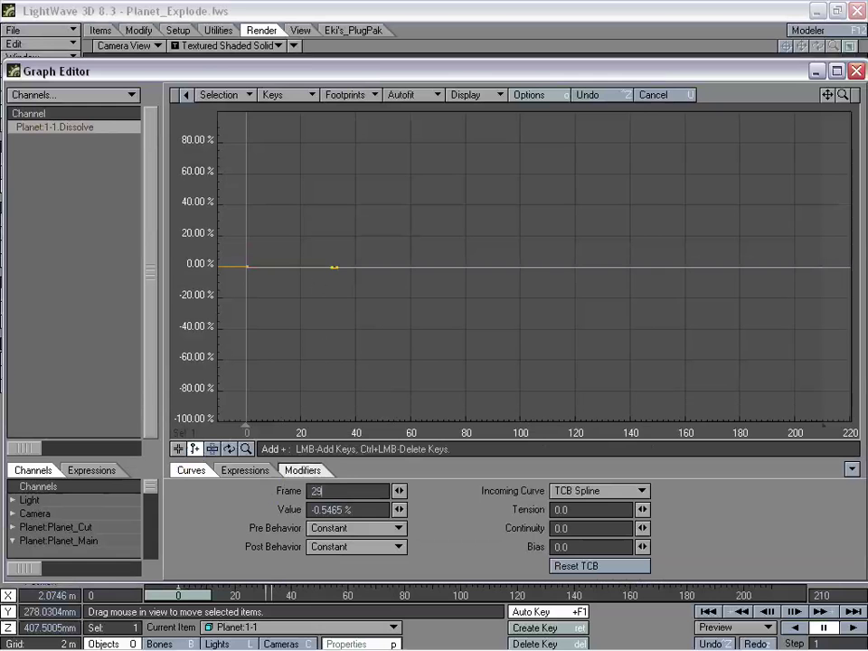
pyautogui.press('Tab')
pyautogui.write('0')
pyautogui.press('Return')
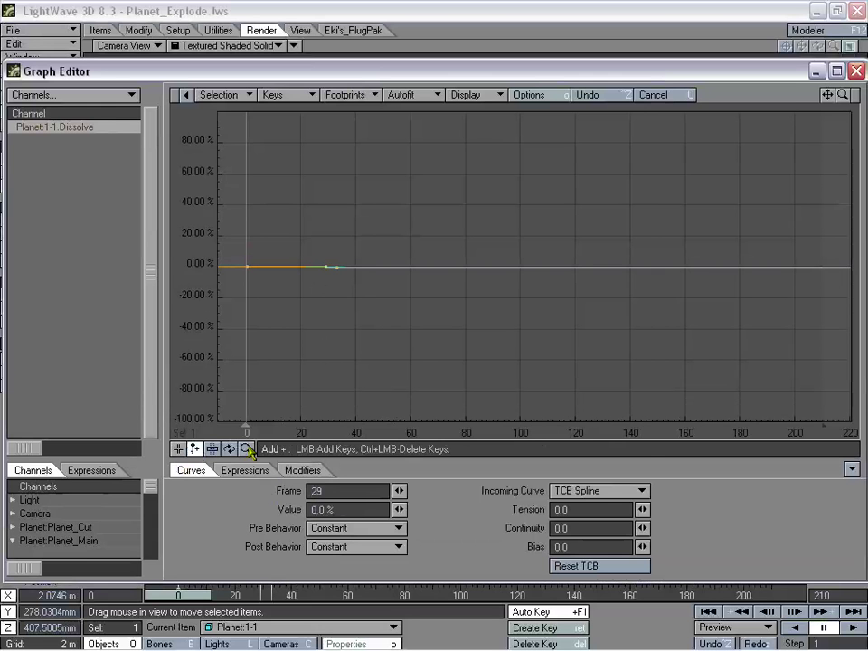
# - Set the later of the two added Planet:1-1 dissolve keys to frame 30 with value 0%
pyautogui.press('t')
pyautogui.moveTo(329, 264); pyautogui.dragTo(338, 267)
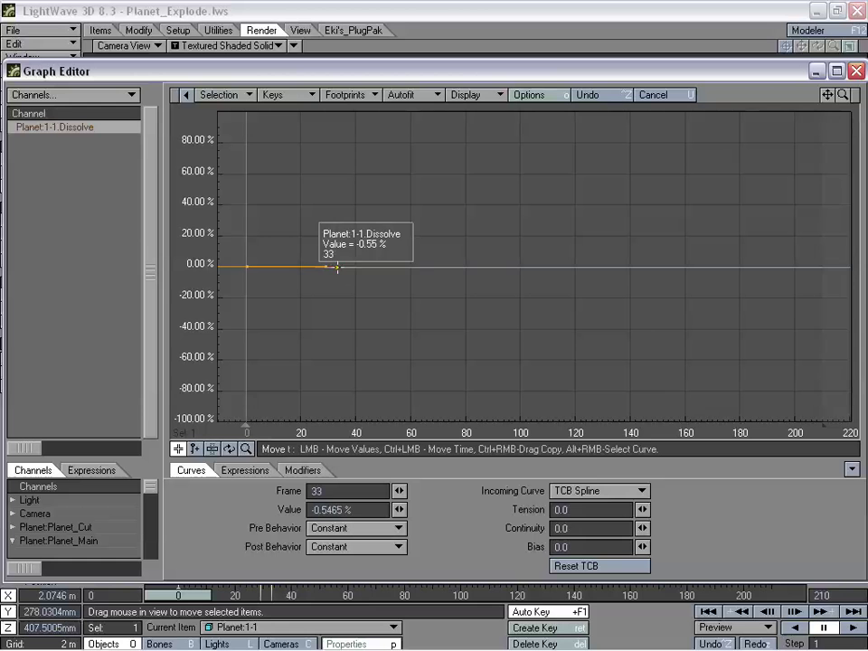
pyautogui.moveTo(358, 509); pyautogui.dragTo(272, 487)
pyautogui.write('0')
pyautogui.press('Return')
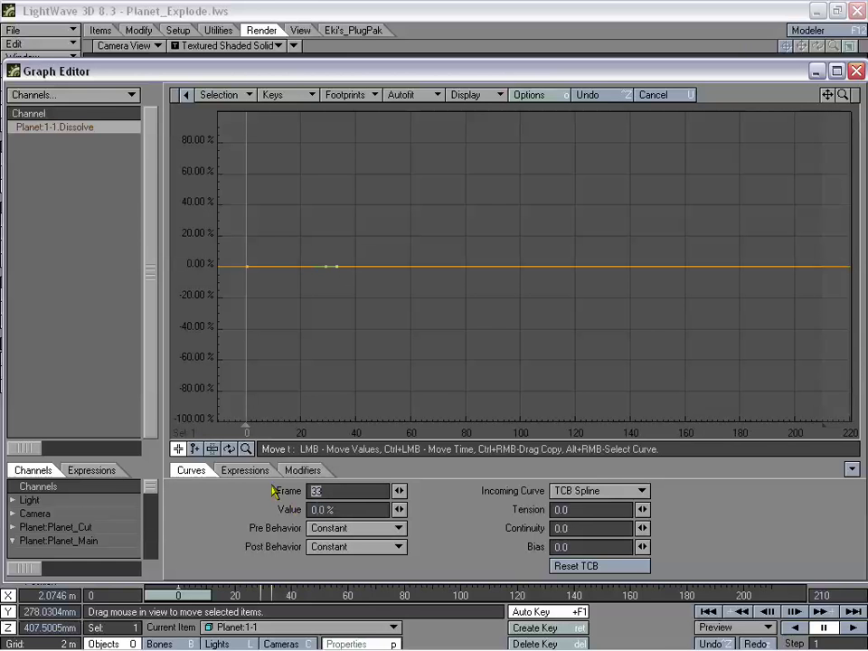
pyautogui.write('30')
pyautogui.press('Tab')
pyautogui.press('Return')
# - Set the Planet:1-1 dissolve keys at frame 0 and frame 29 to 100%
pyautogui.click(246, 266)
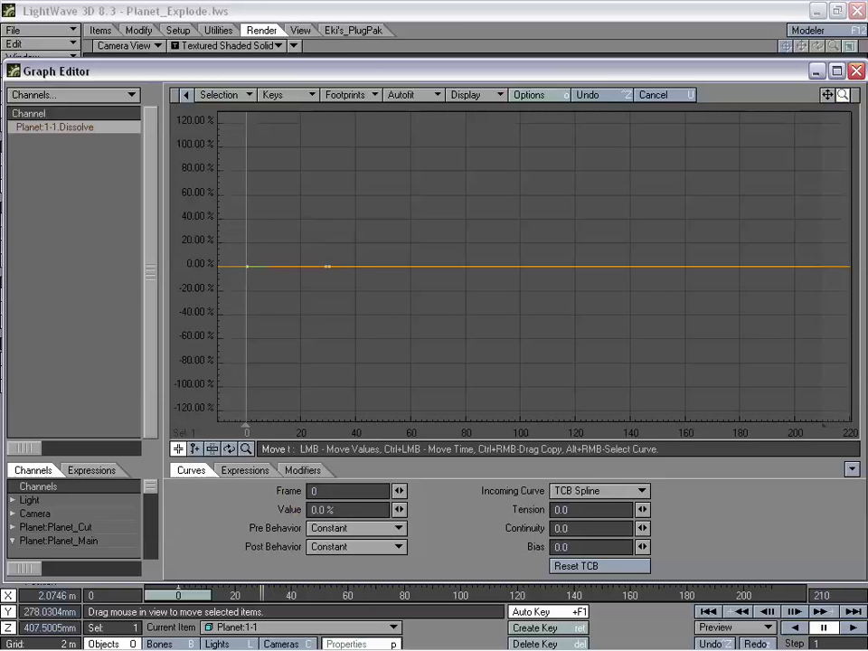
pyautogui.moveTo(840, 98); pyautogui.dragTo(861, 80)
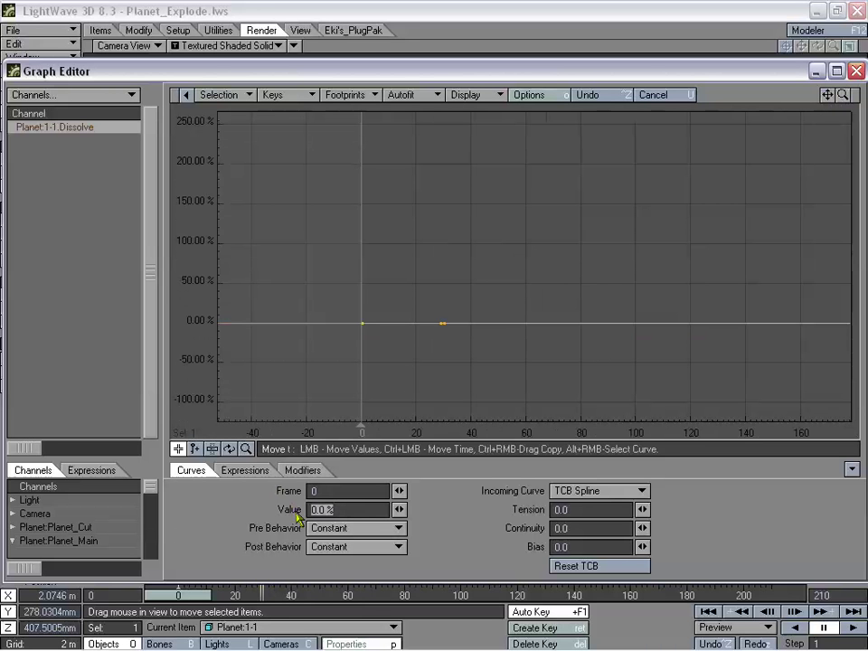
pyautogui.write('100')
pyautogui.press('Return')
pyautogui.click(439, 323)
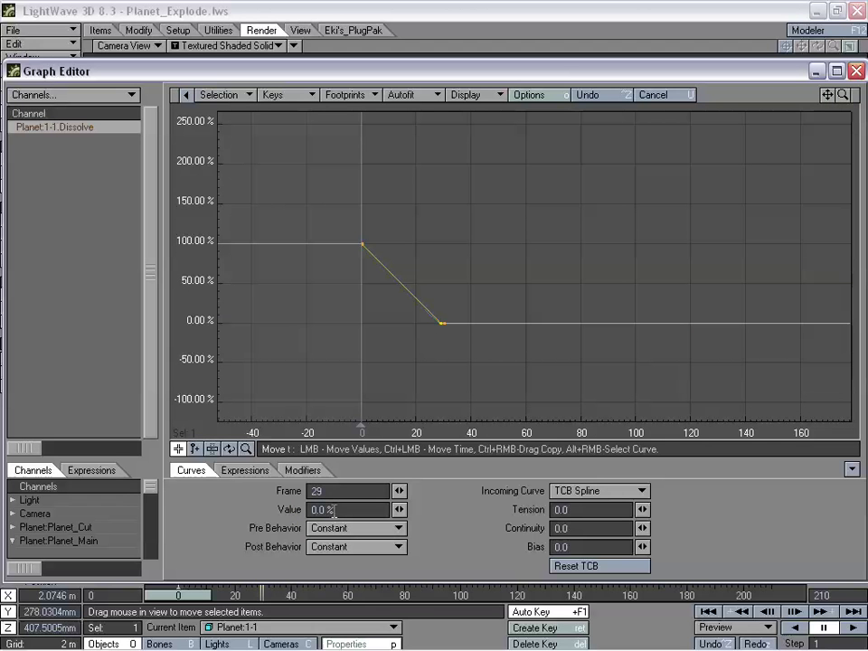
pyautogui.write('100')
pyautogui.press('Return')
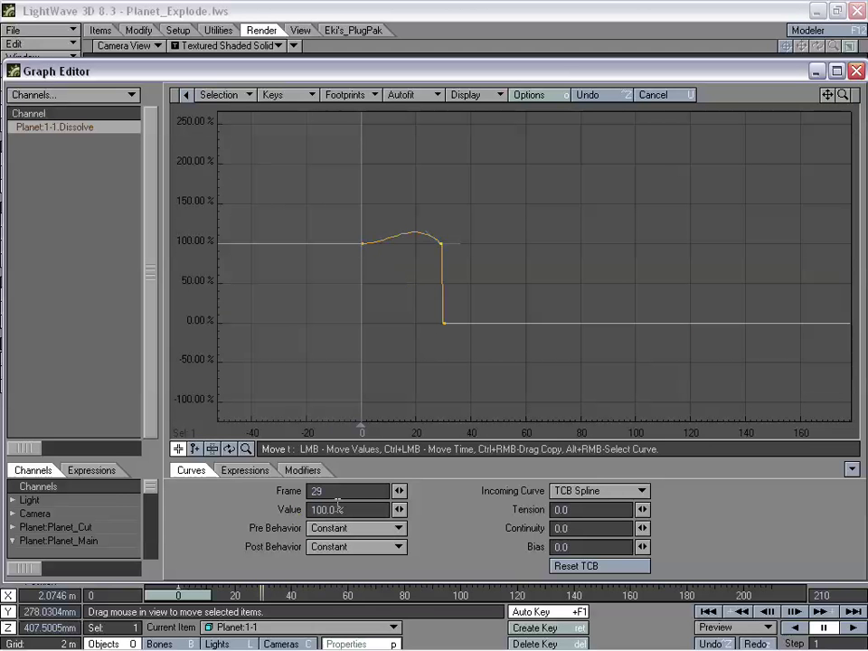
# - Make the incoming curve of Planet:1-1's frame 29 dissolve key Linear
pyautogui.click(443, 322)
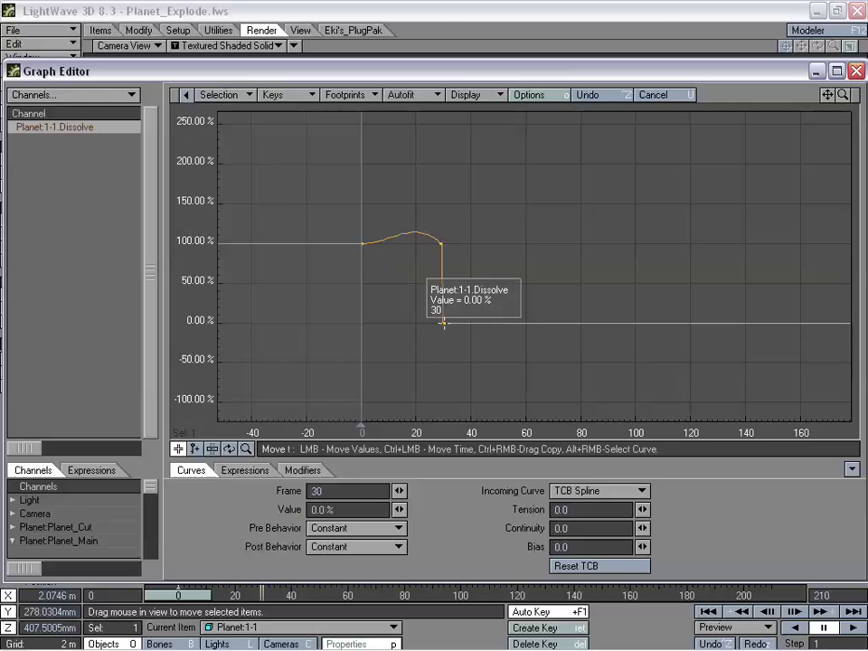
pyautogui.click(441, 243)
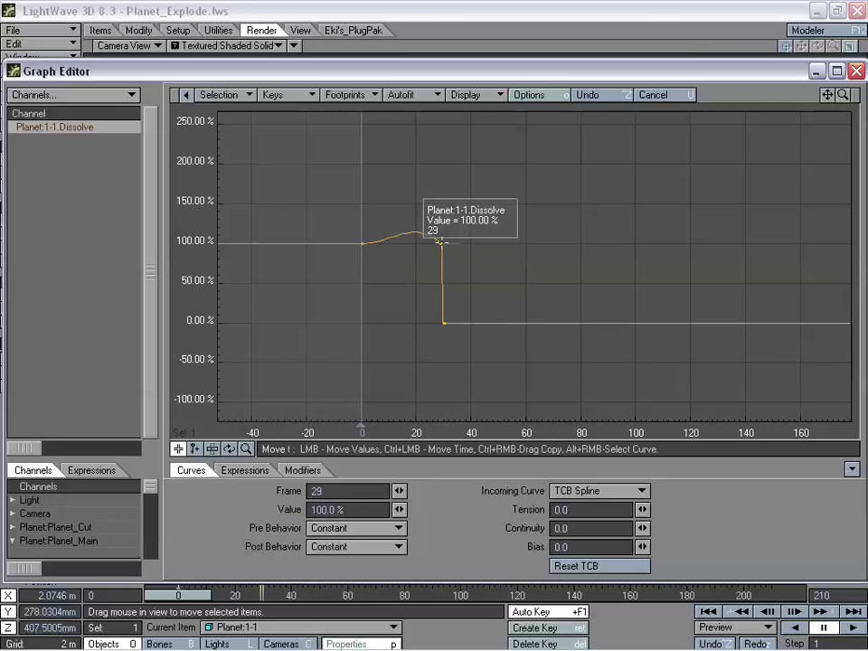
pyautogui.rightClick(441, 241)
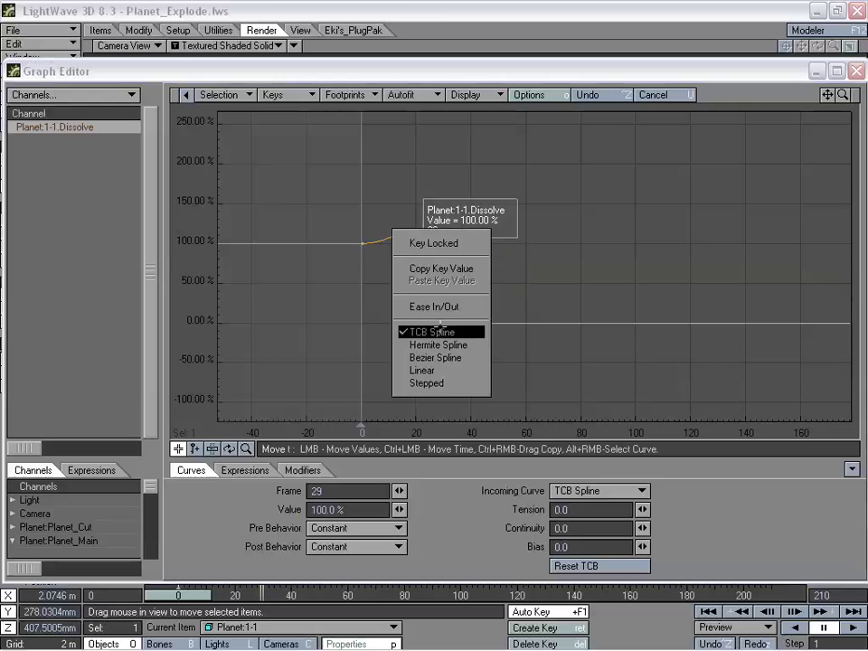
pyautogui.click(443, 371)
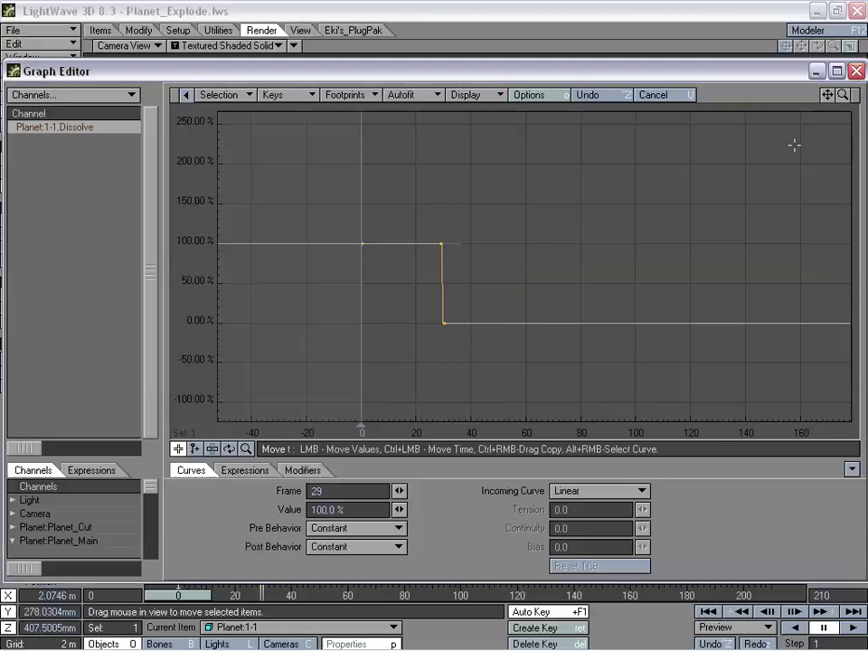
# - Copy the Planet:1-1.Dissolve channel and close the Graph Editor
pyautogui.moveTo(843, 94)
pyautogui.mouseDown()
pyautogui.moveTo(866, 95)
pyautogui.moveTo(827, 94)
pyautogui.moveTo(865, 113)
pyautogui.moveTo(842, 82)
pyautogui.mouseUp()
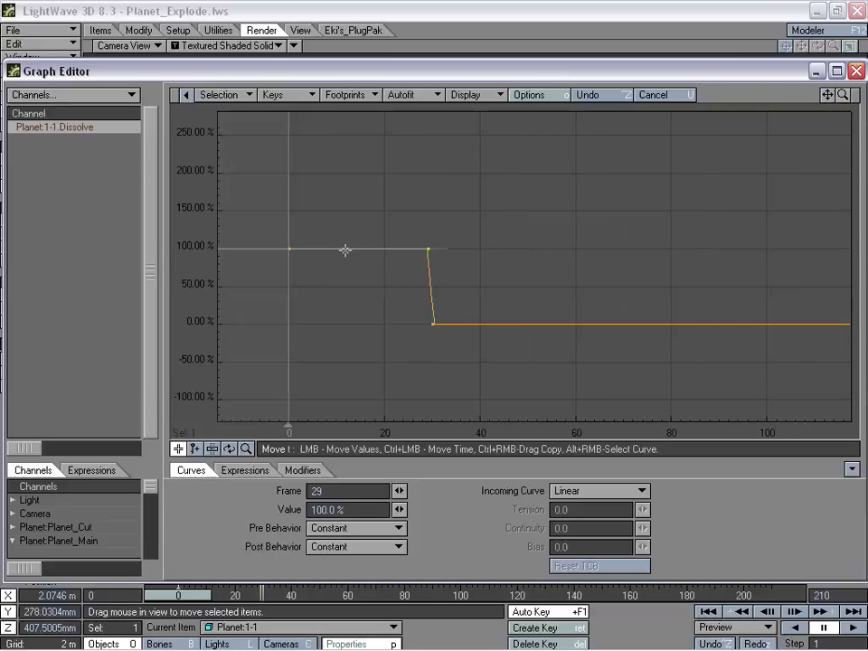
pyautogui.moveTo(429, 251)
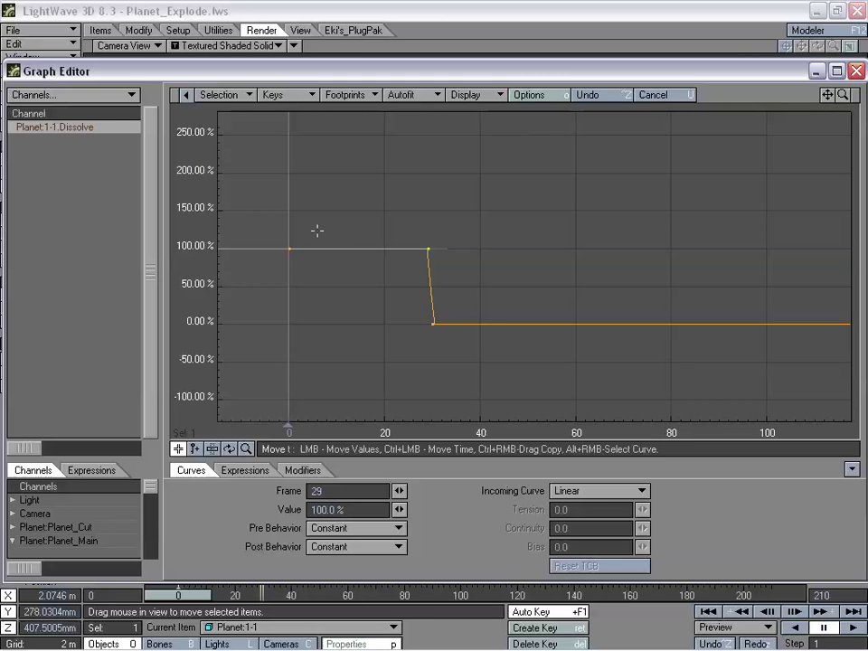
pyautogui.rightClick(49, 127)
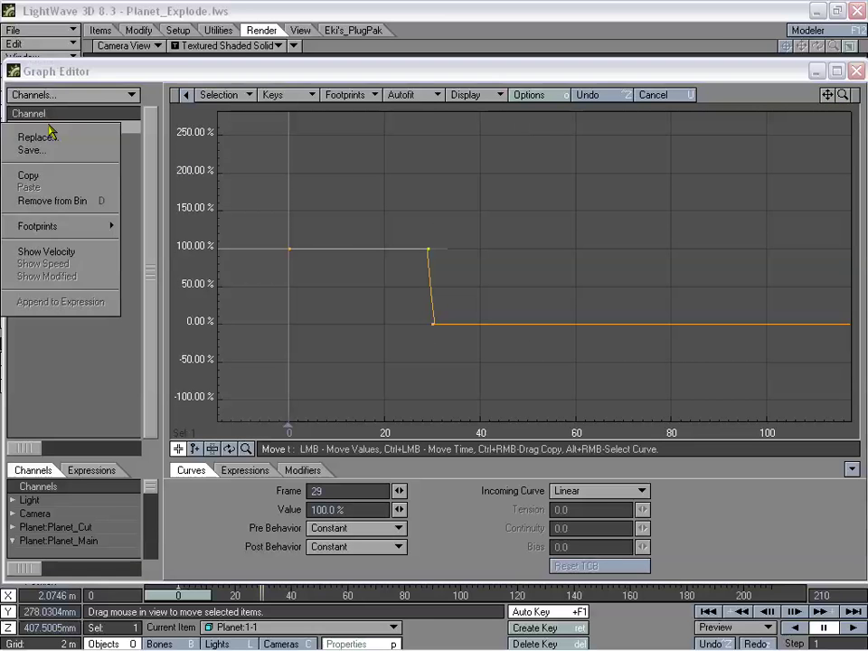
pyautogui.click(53, 177)
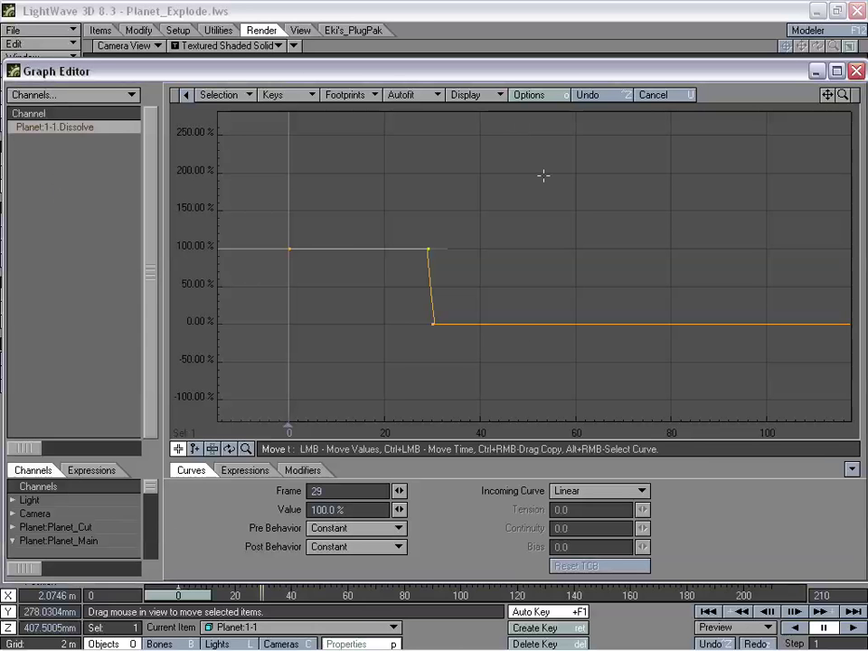
pyautogui.click(855, 71)
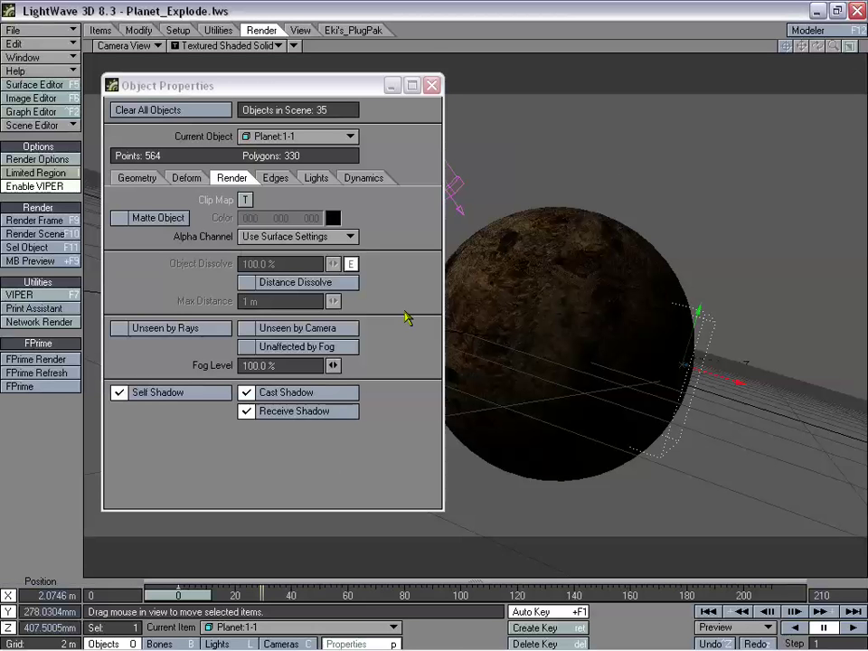
# - Switch to fragment Planet:1-2, paste the copied envelope onto its Object Dissolve channel and close the Graph Editor
pyautogui.press('Down')
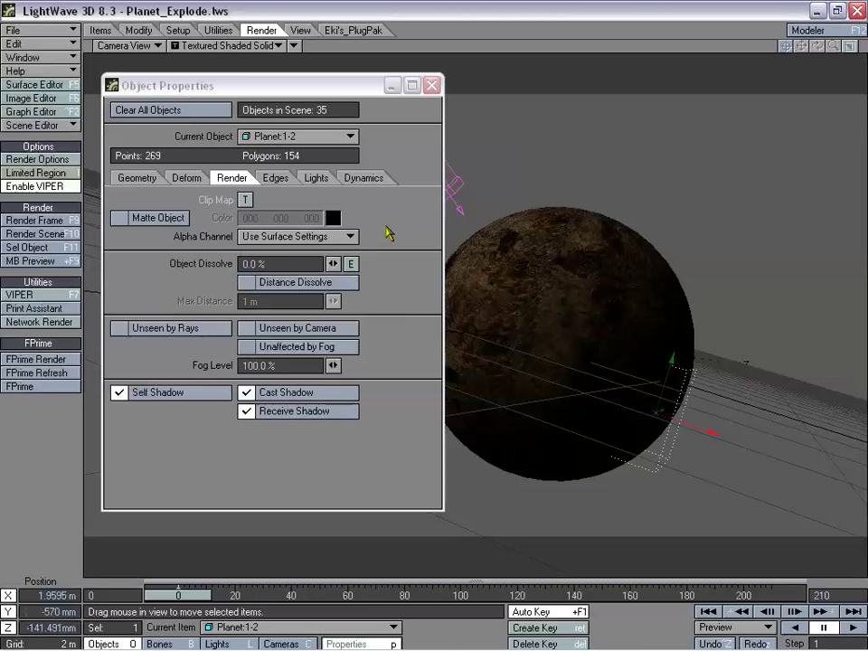
pyautogui.click(350, 264)
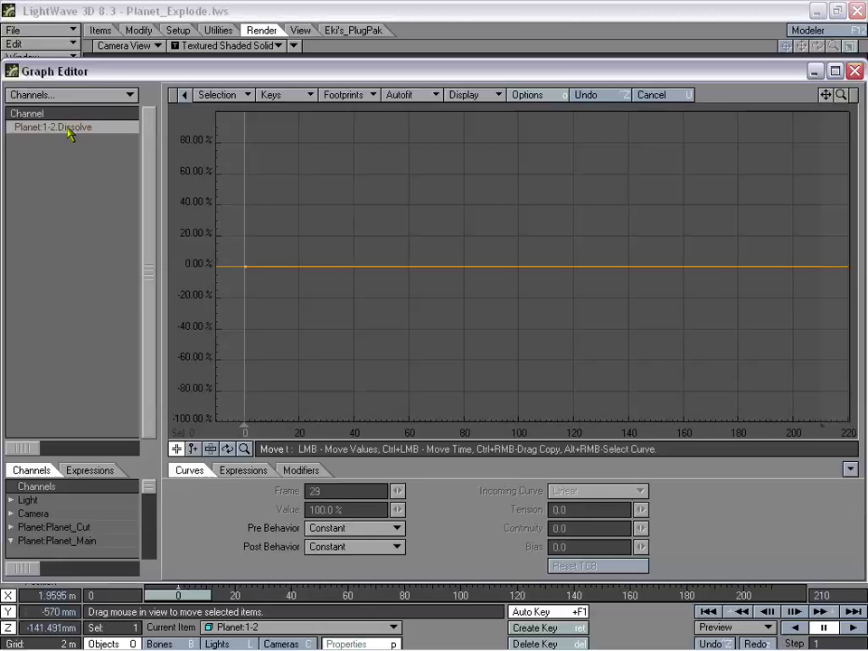
pyautogui.rightClick(69, 133)
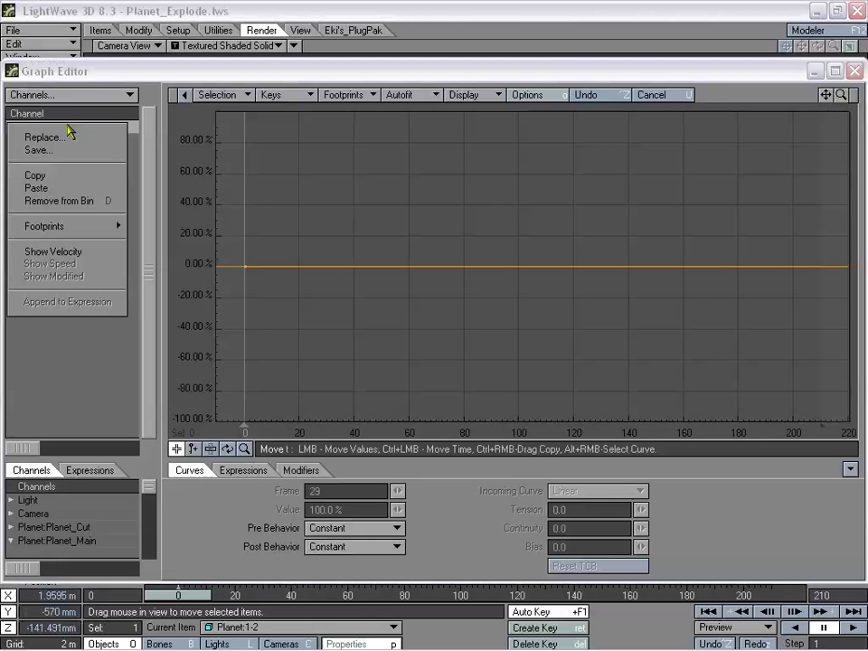
pyautogui.click(64, 188)
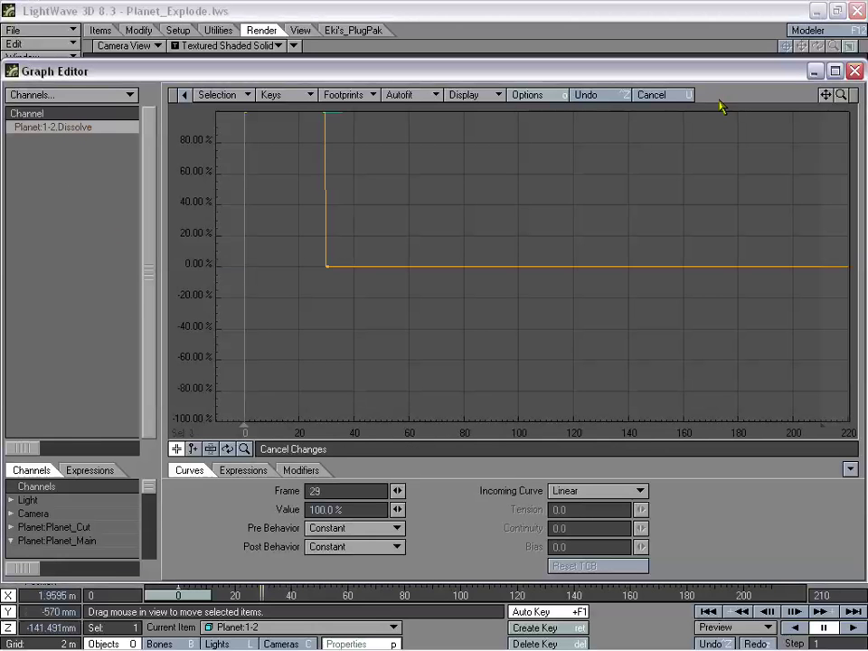
pyautogui.moveTo(826, 96); pyautogui.dragTo(867, 168)
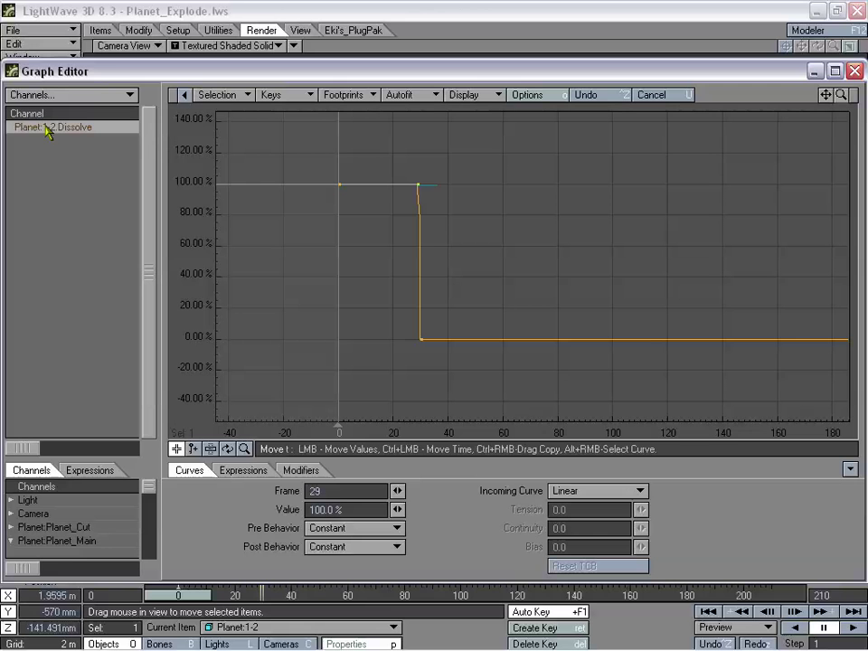
pyautogui.click(854, 71)
# - Paste the copied dissolve envelope onto the next fragment, Planet:1-3, and close the Graph Editor
pyautogui.press('Down')
pyautogui.click(351, 263)
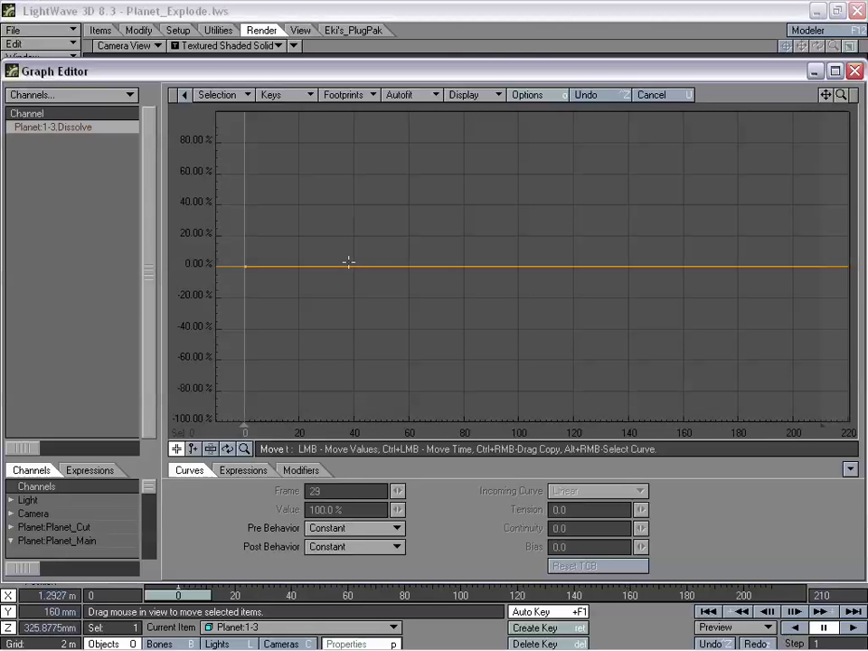
pyautogui.rightClick(90, 140)
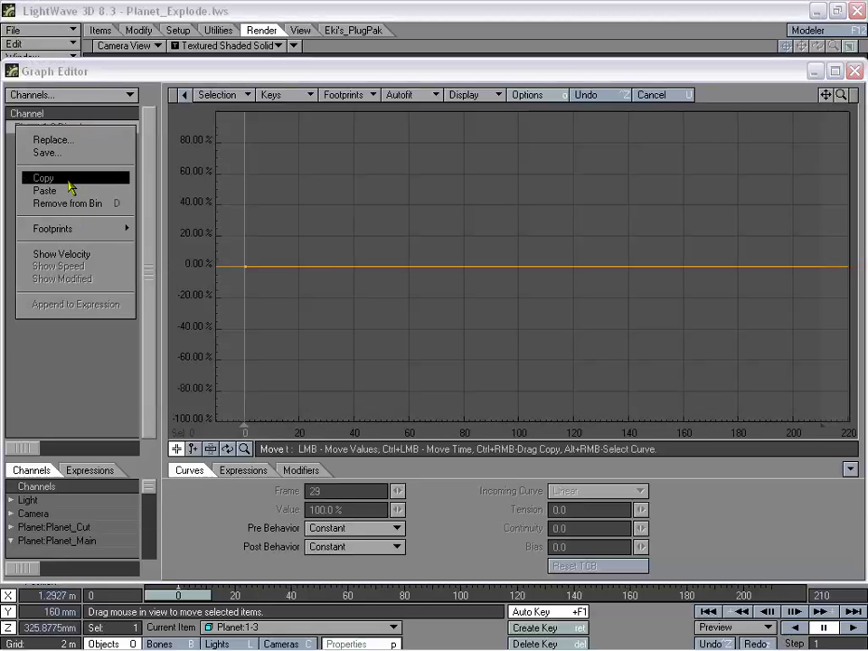
pyautogui.click(74, 191)
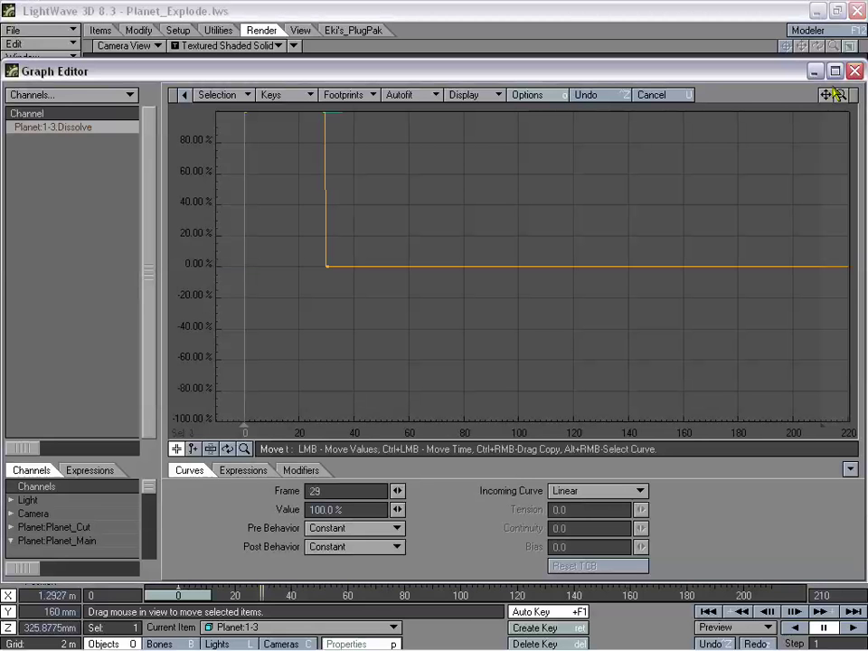
pyautogui.click(855, 71)
# - Make Planet:2-1 the current object and paste the copied envelope onto its Object Dissolve channel
pyautogui.press('Down')
pyautogui.click(351, 263)
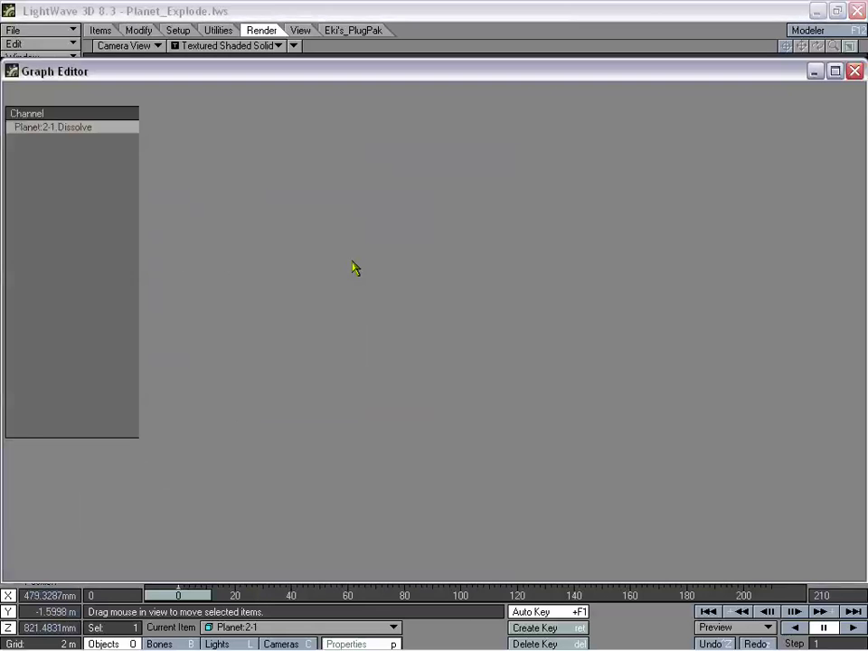
pyautogui.rightClick(64, 132)
pyautogui.click(94, 190)
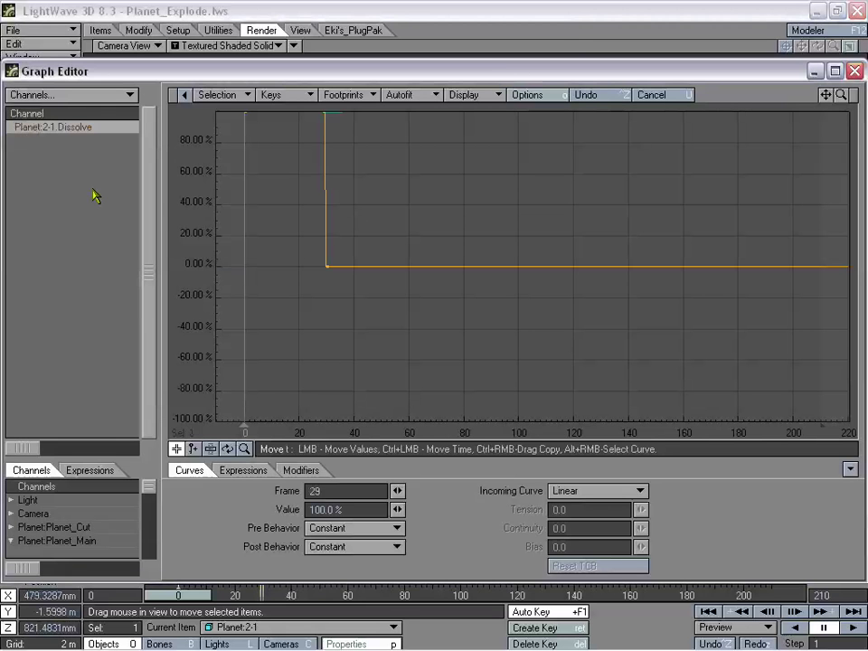
pyautogui.click(855, 71)
# - Make Planet:2-2 the current object and paste the copied envelope onto its Object Dissolve channel
pyautogui.press('Down')
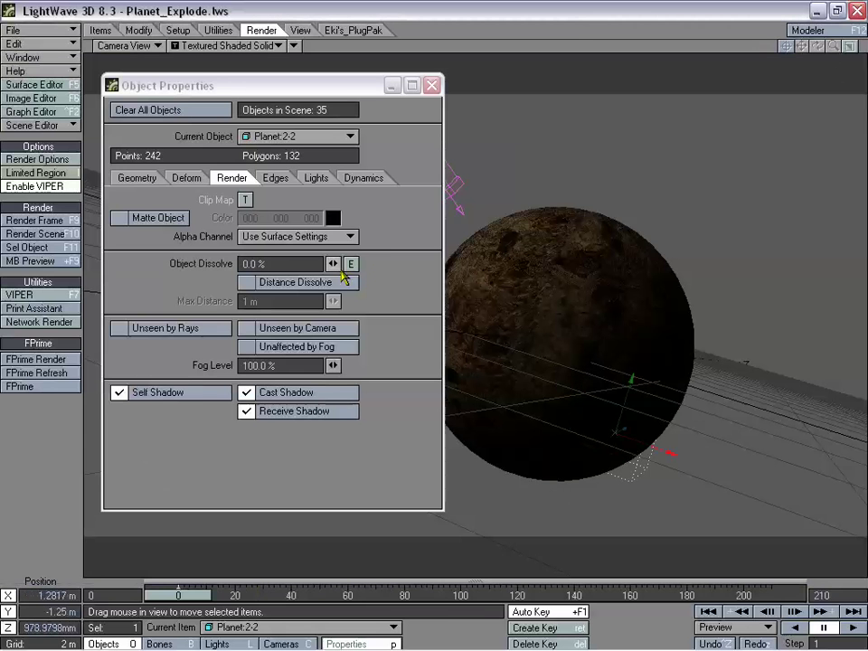
pyautogui.click(350, 263)
pyautogui.rightClick(70, 132)
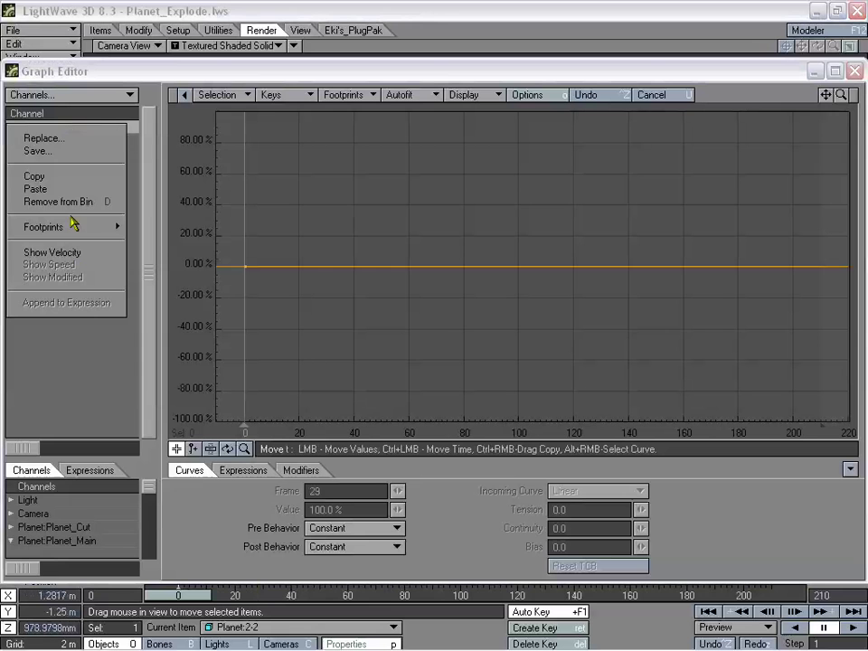
pyautogui.click(54, 190)
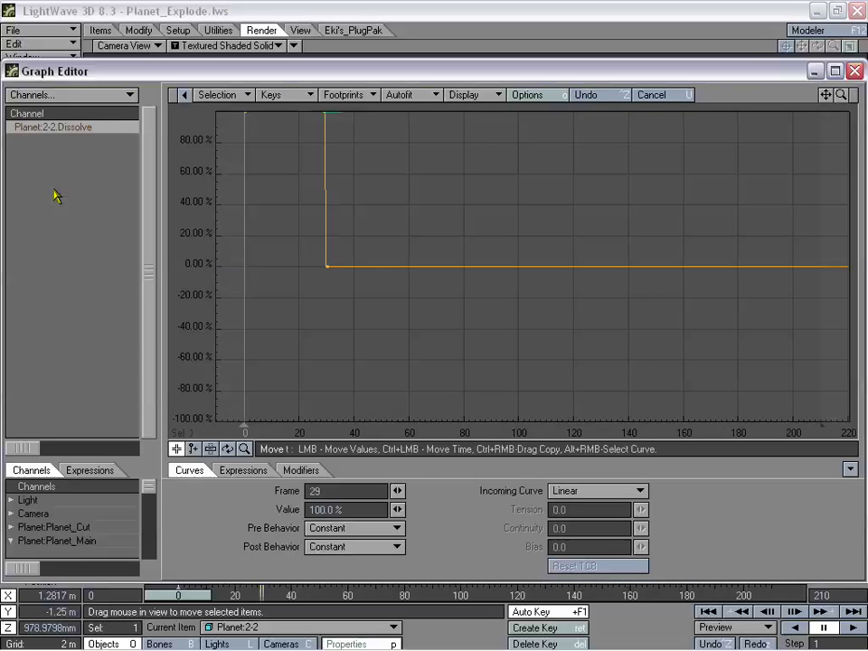
pyautogui.click(854, 70)
# - Make Planet:2-3 the current object and paste the copied envelope onto its Object Dissolve channel
pyautogui.press('Down')
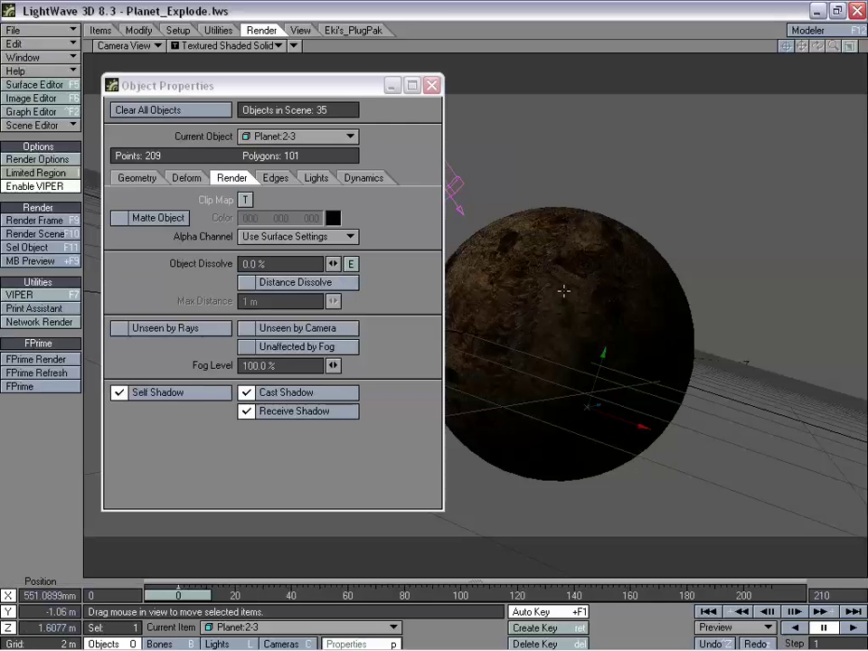
pyautogui.click(351, 263)
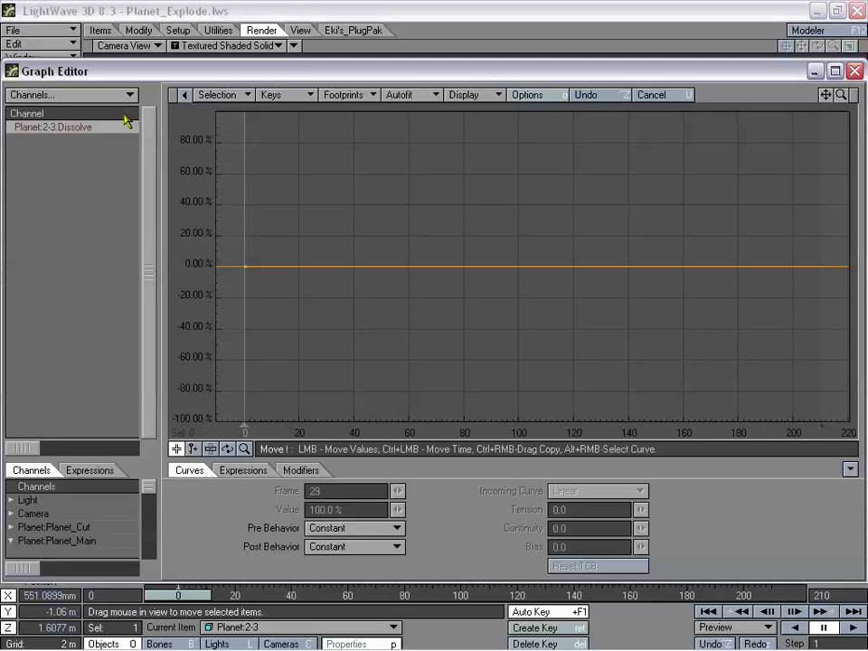
pyautogui.rightClick(90, 132)
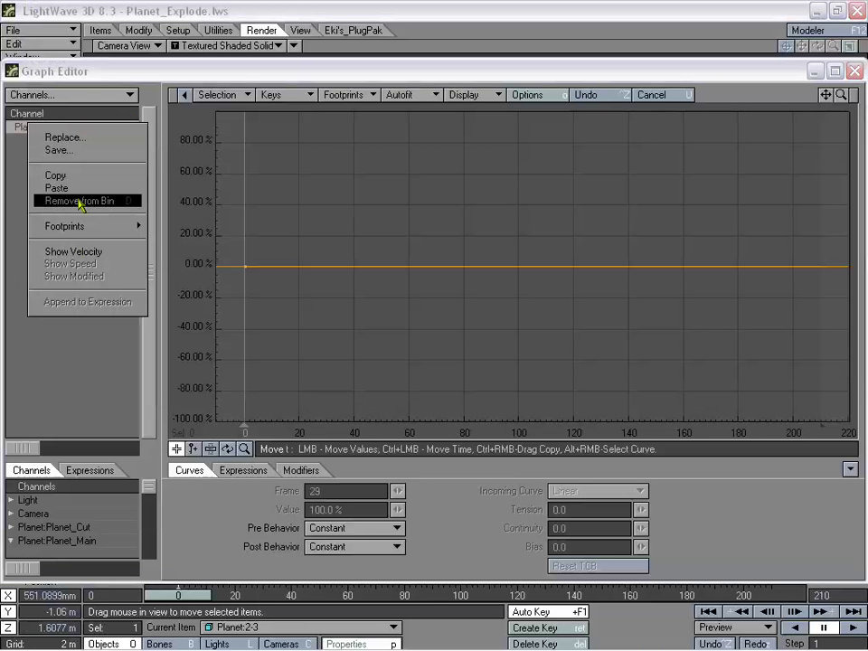
pyautogui.click(56, 188)
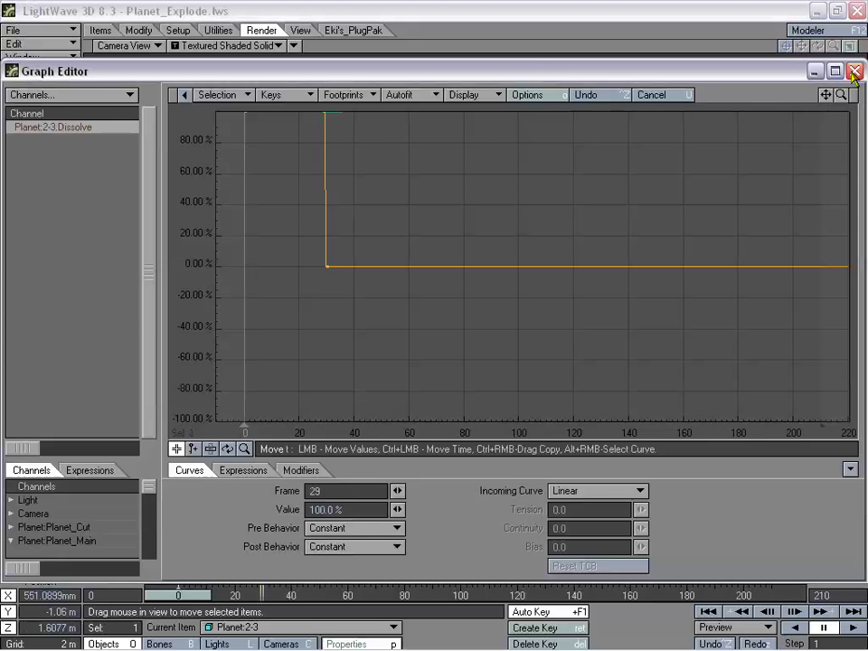
pyautogui.click(854, 71)
# - Make Planet:2-4 the current object, paste the copied envelope onto its Object Dissolve channel, and close the Graph Editor
pyautogui.press('Down')
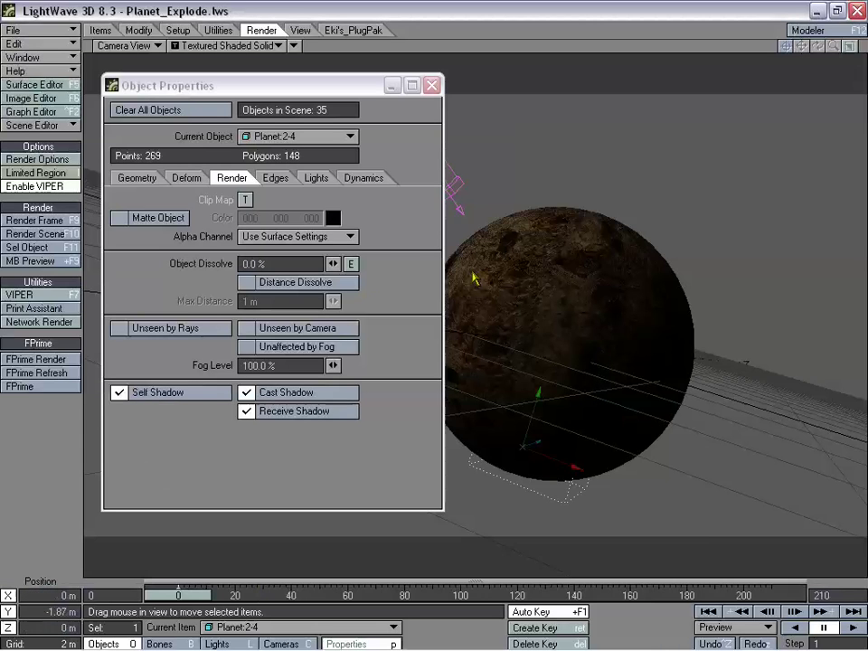
pyautogui.click(351, 261)
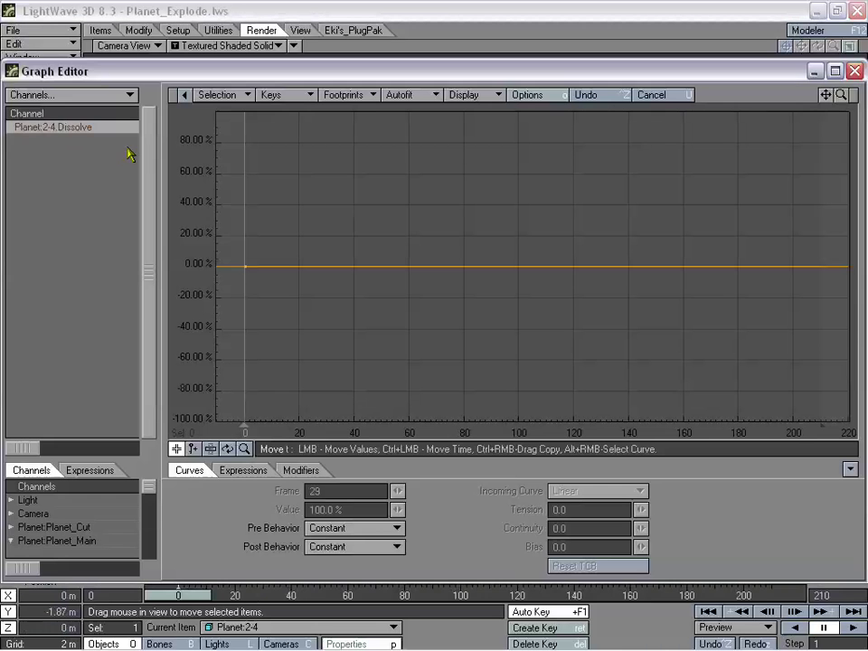
pyautogui.rightClick(90, 127)
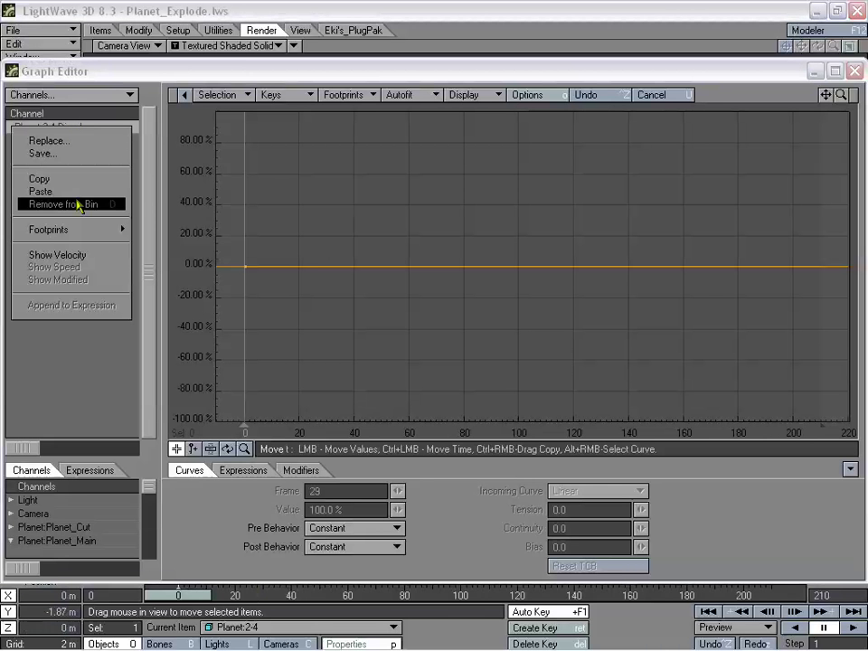
pyautogui.click(56, 191)
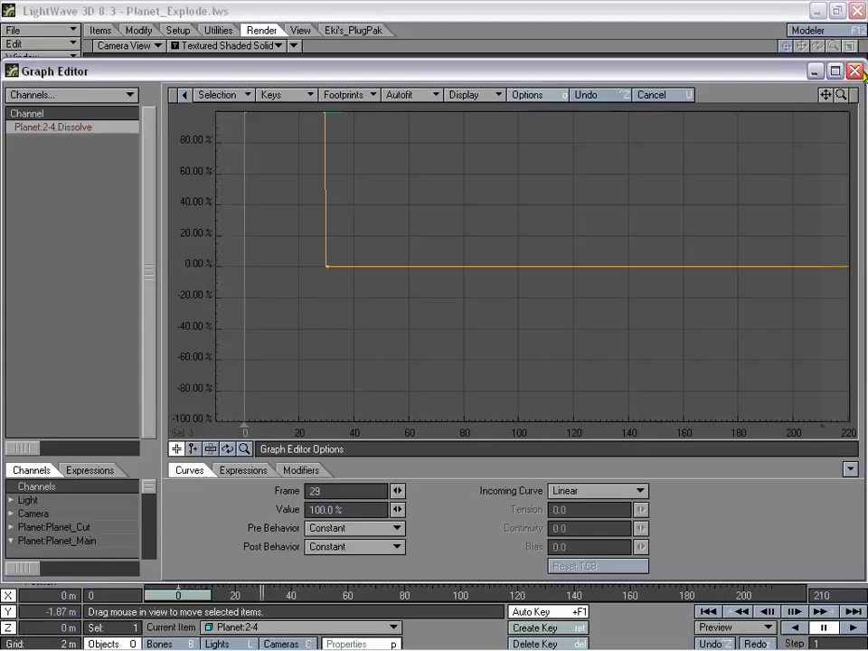
pyautogui.click(854, 71)
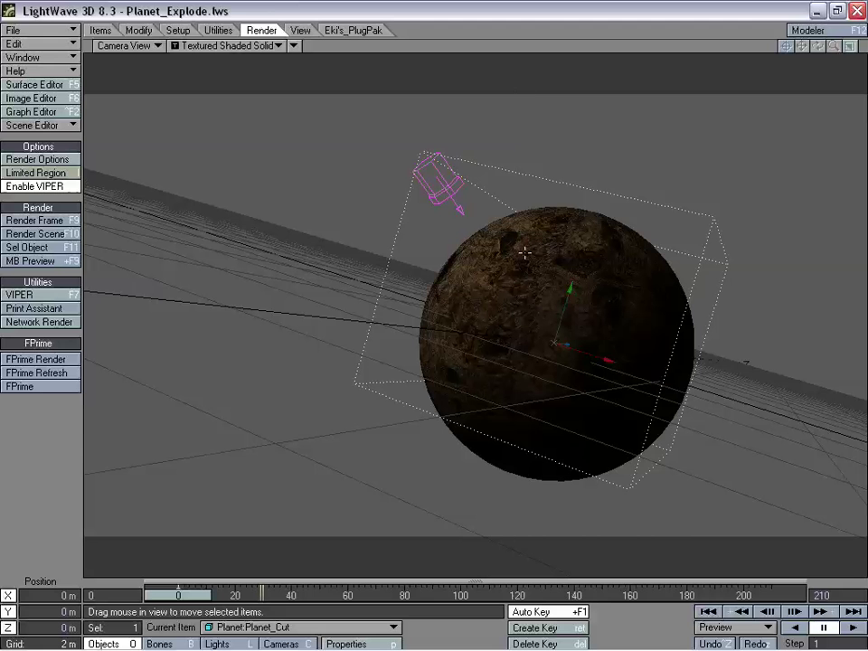
# - Make Planet:Planet_Main the current item and examine the whole planet's surface up close in the Perspective view
pyautogui.click(126, 46)
pyautogui.click(178, 72)
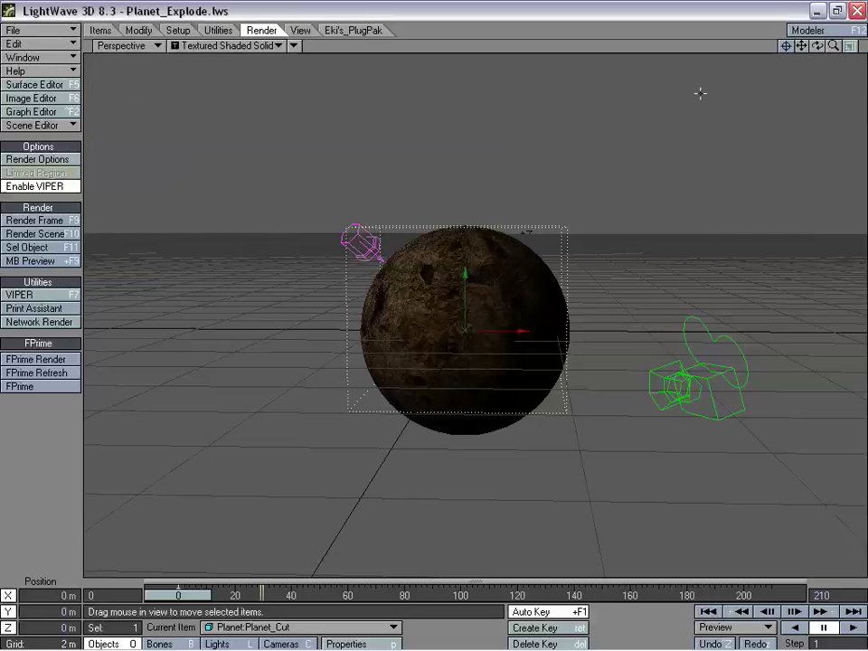
pyautogui.moveTo(817, 46); pyautogui.dragTo(804, 67)
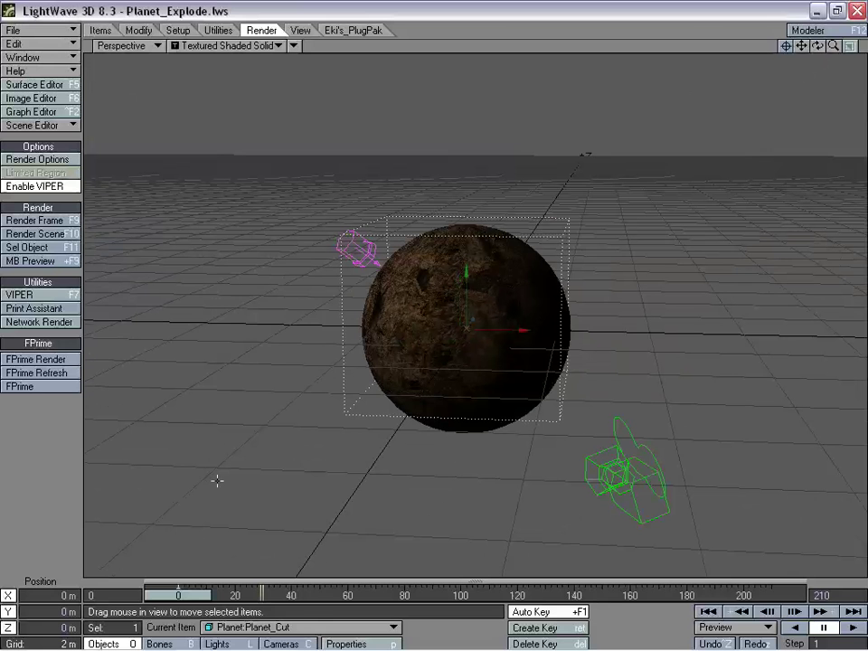
pyautogui.click(289, 627)
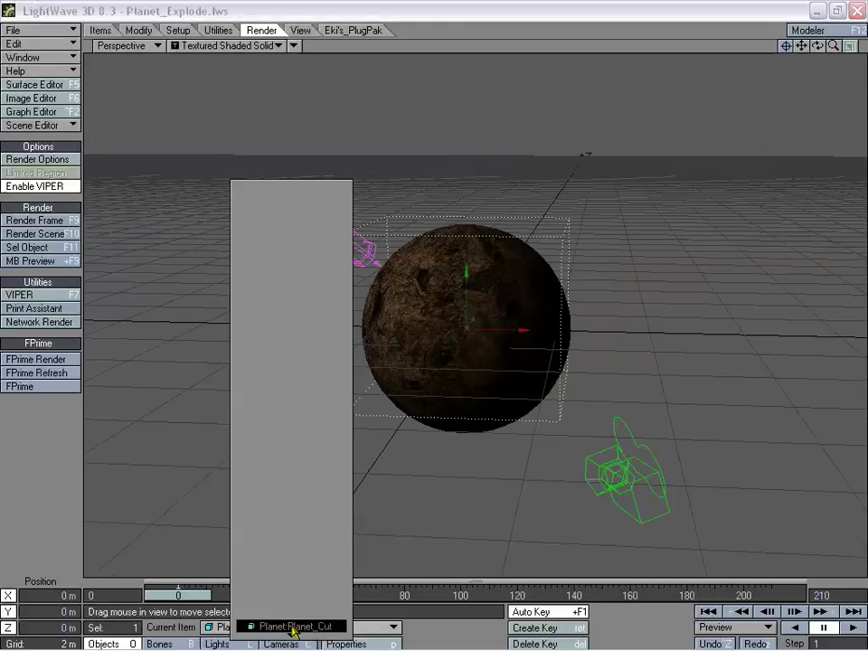
pyautogui.click(301, 586)
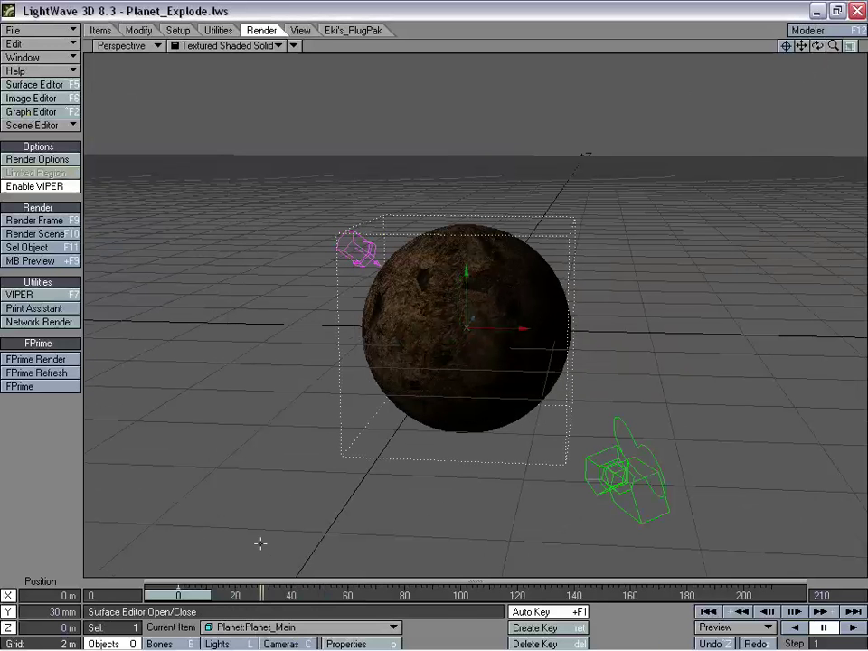
pyautogui.moveTo(180, 594)
pyautogui.mouseDown()
pyautogui.moveTo(378, 594)
pyautogui.moveTo(178, 594)
pyautogui.mouseUp()
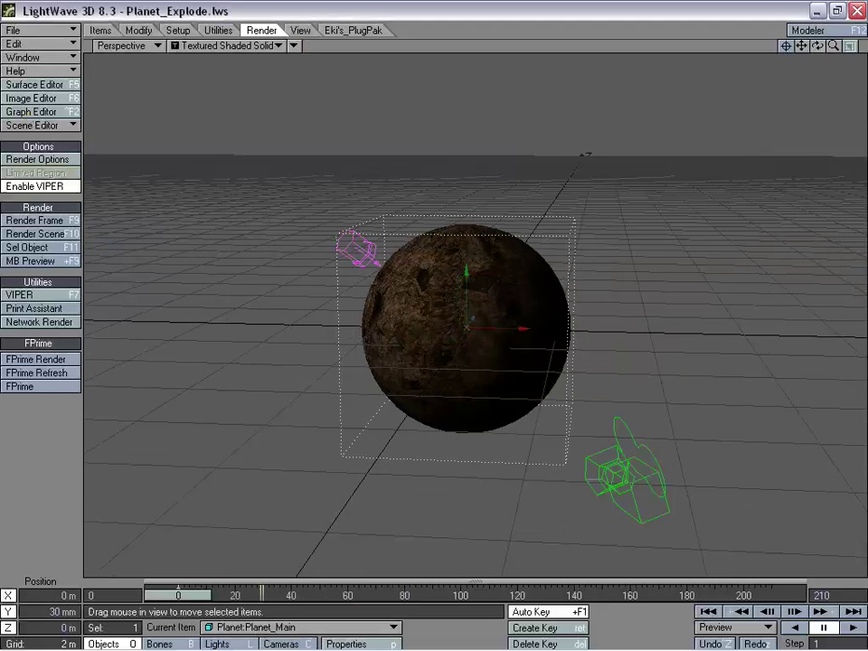
pyautogui.moveTo(829, 46); pyautogui.dragTo(395, 197)
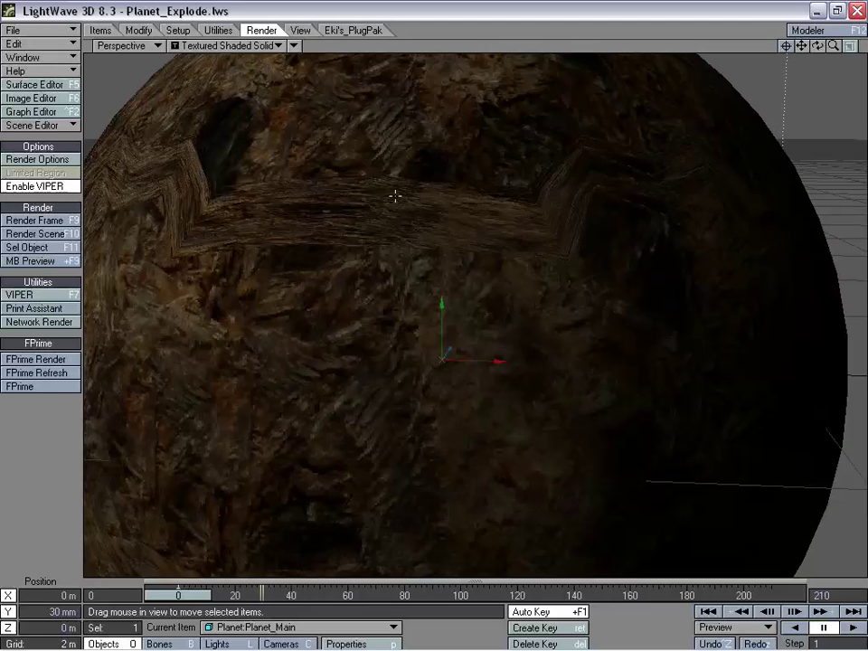
# - Render frame 29 and frame 30 separately from the Camera View
pyautogui.moveTo(181, 593); pyautogui.dragTo(259, 594)
pyautogui.click(123, 46)
pyautogui.click(131, 71)
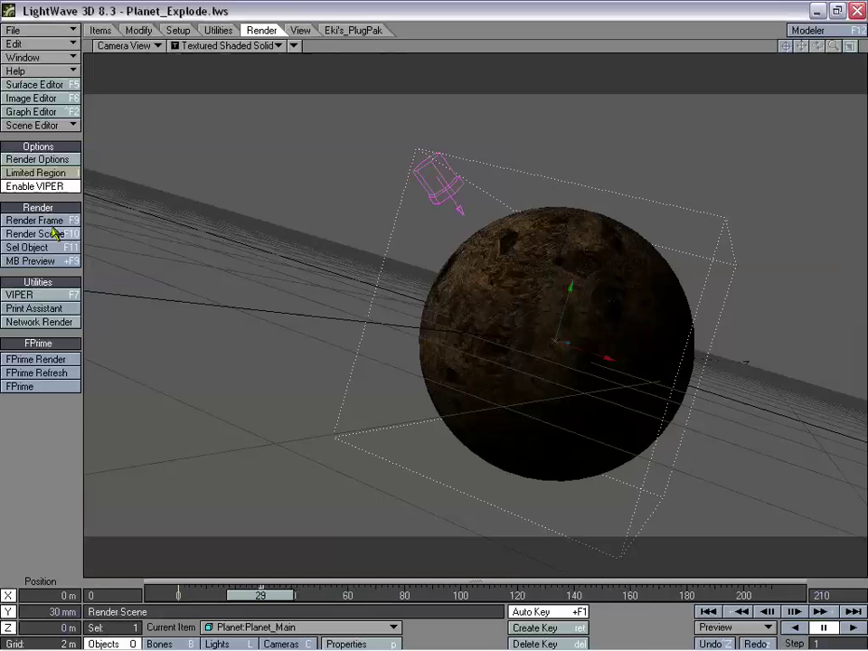
pyautogui.moveTo(264, 598)
pyautogui.mouseDown()
pyautogui.moveTo(248, 598)
pyautogui.moveTo(268, 601)
pyautogui.mouseUp()
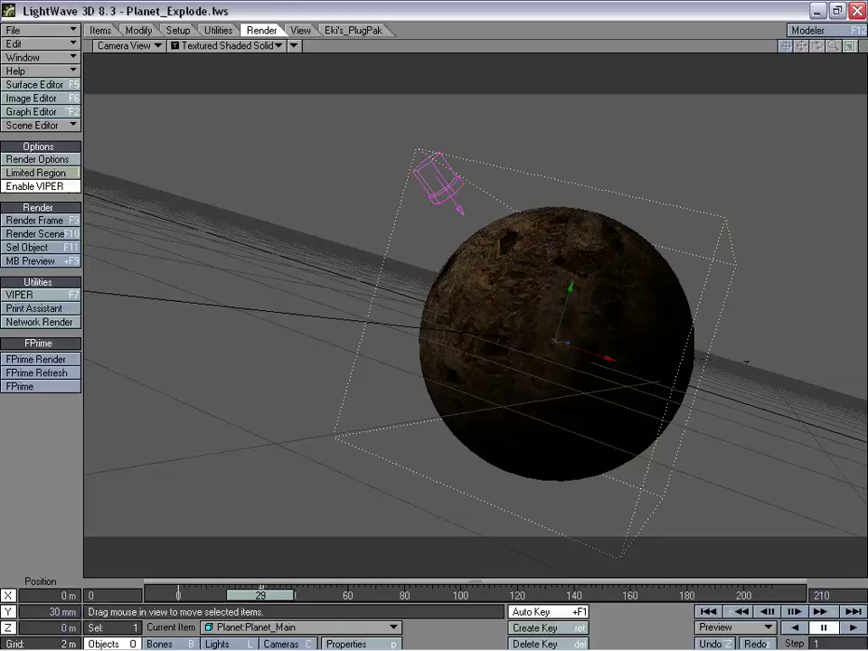
pyautogui.click(46, 223)
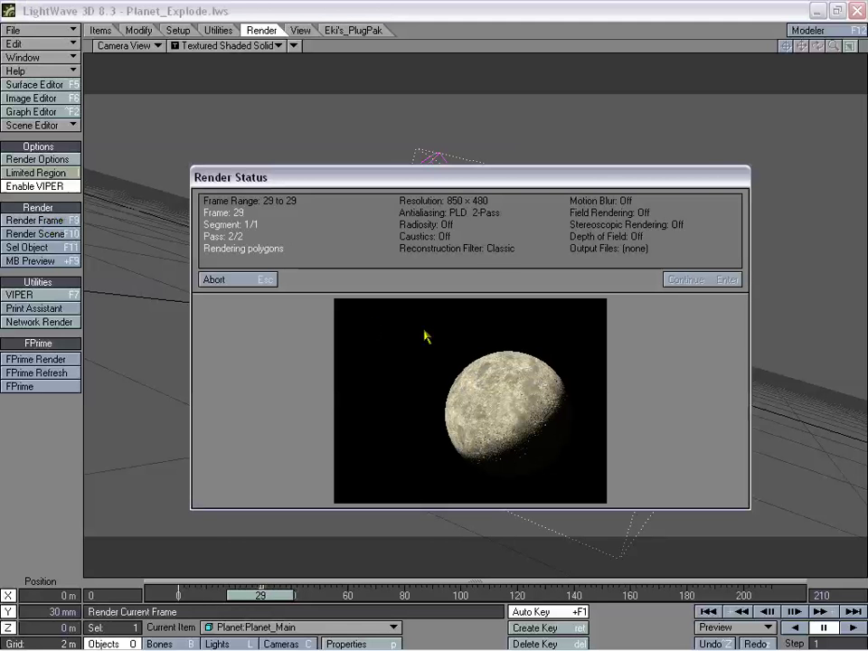
pyautogui.click(684, 280)
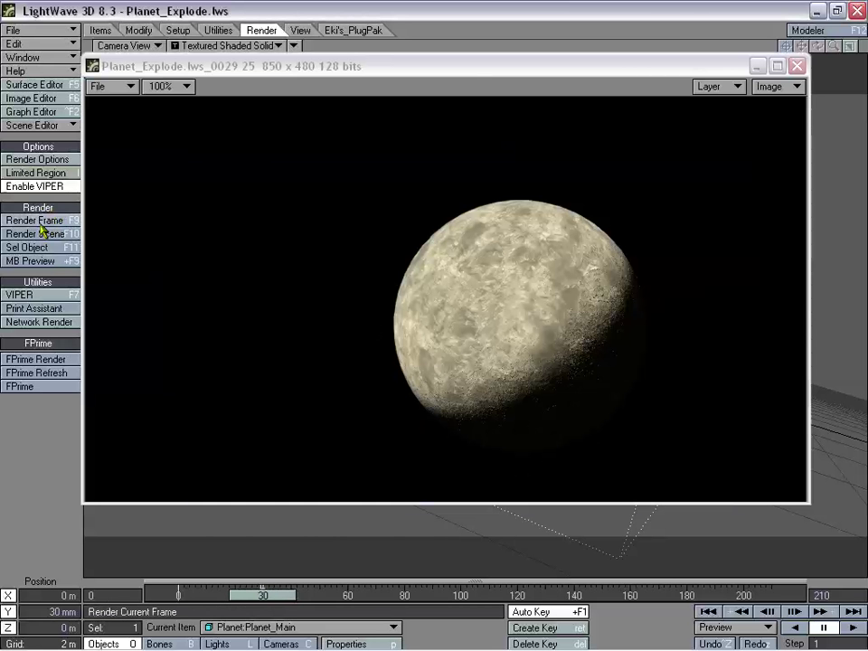
pyautogui.click(41, 220)
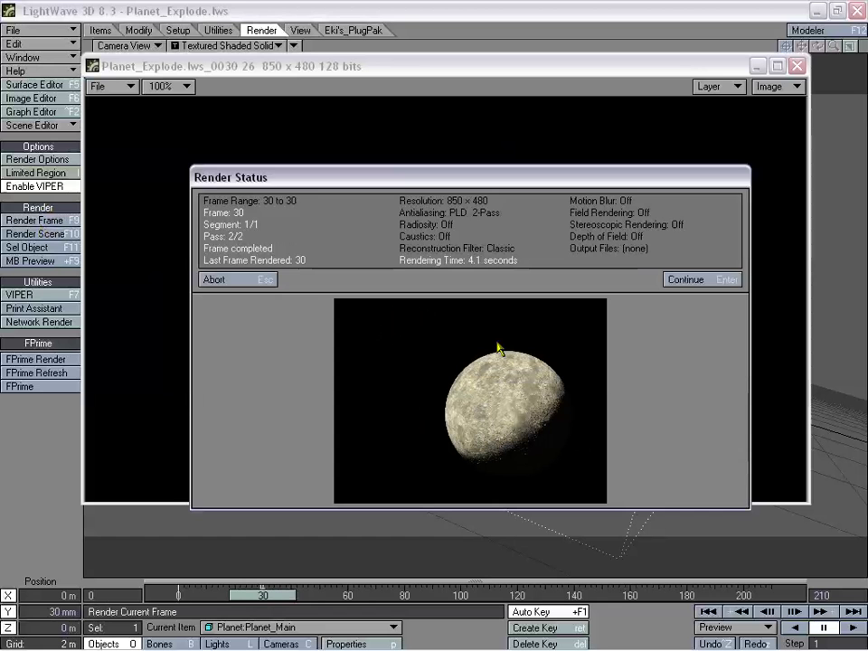
pyautogui.click(709, 280)
# - Compare the rendered images of frames 29 and 30 by alternating between them, checking the planet's surface and shadow edge, and close the image viewer
pyautogui.click(721, 86)
pyautogui.click(714, 72)
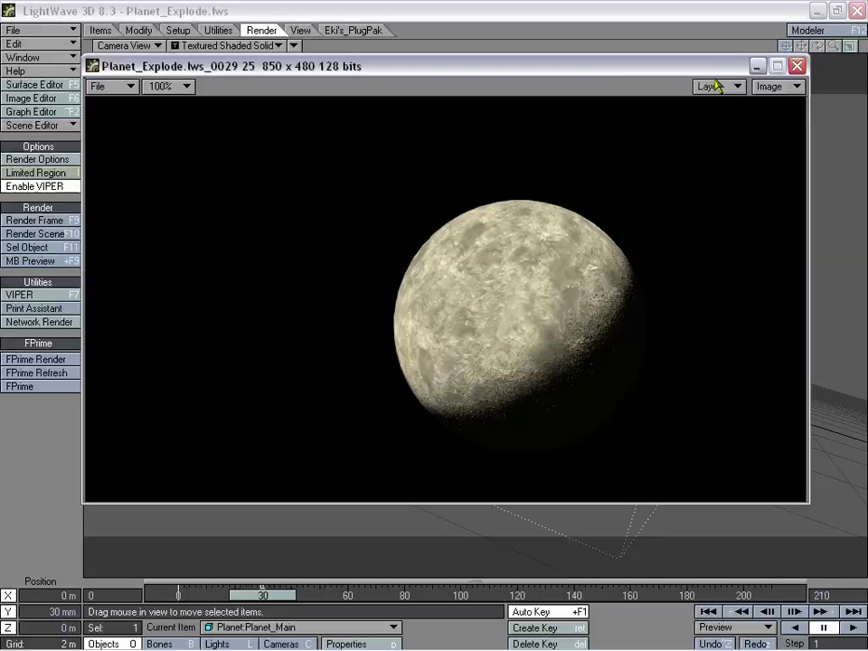
pyautogui.click(716, 89)
pyautogui.click(717, 101)
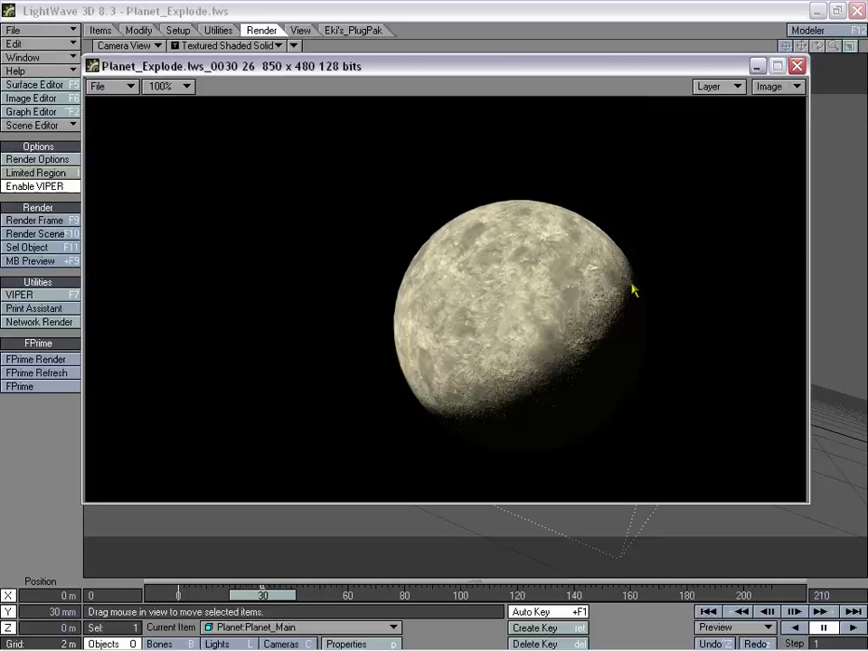
pyautogui.click(707, 86)
pyautogui.click(714, 72)
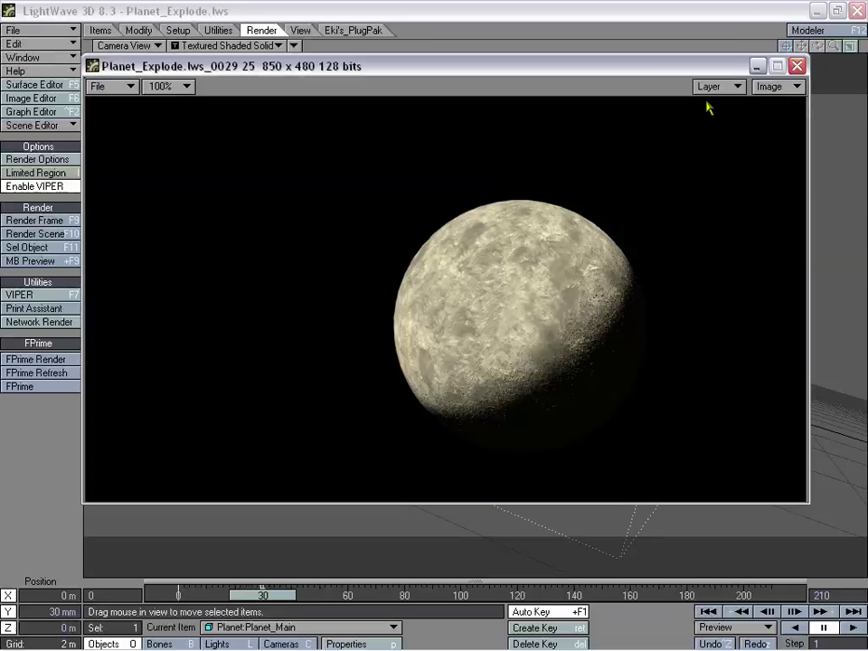
pyautogui.click(707, 86)
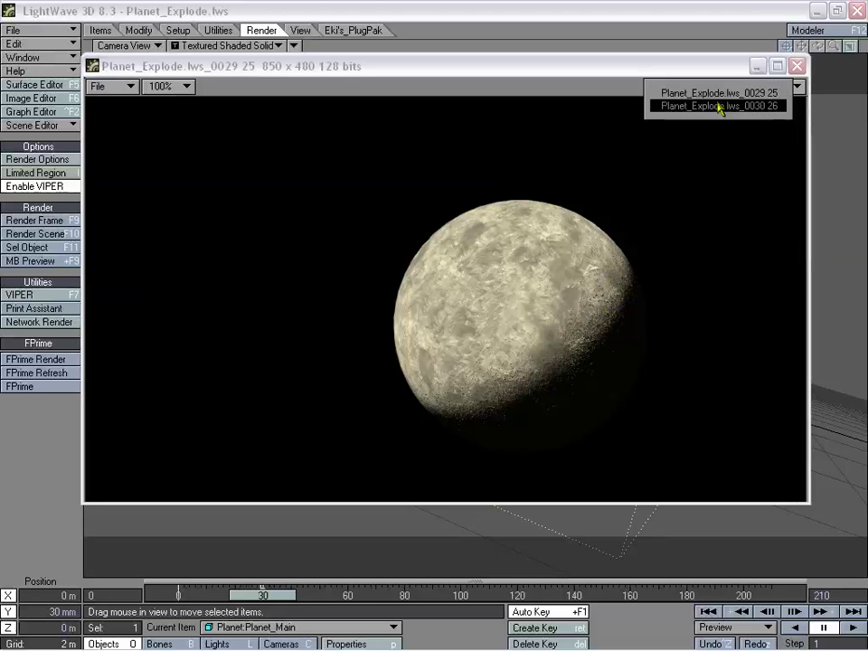
pyautogui.click(721, 105)
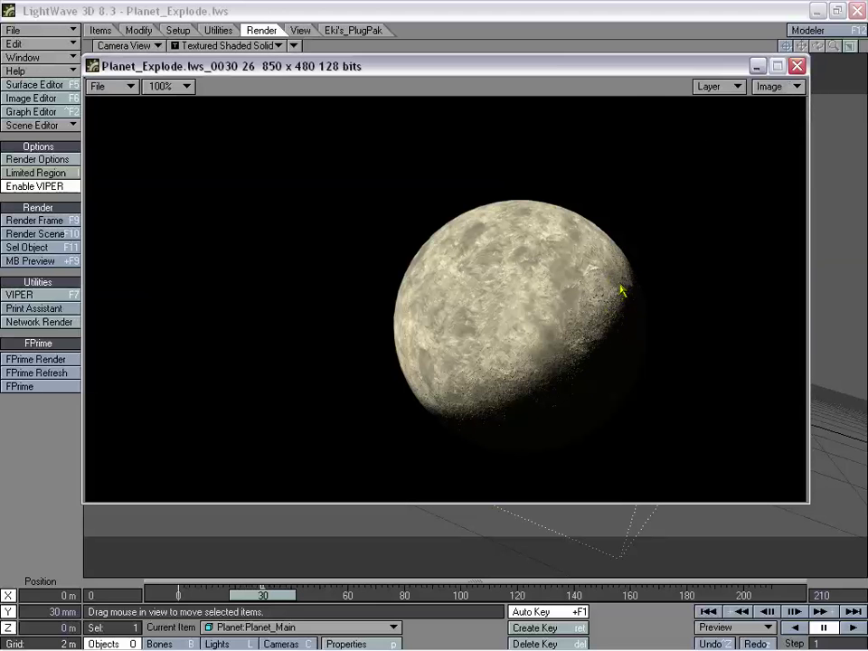
pyautogui.click(706, 86)
pyautogui.click(714, 74)
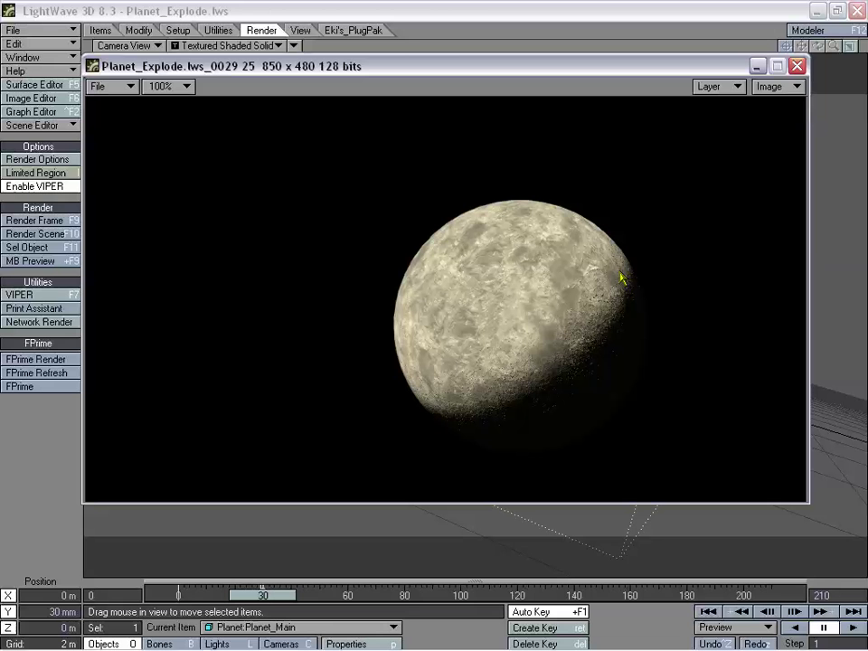
pyautogui.click(707, 88)
pyautogui.click(718, 102)
pyautogui.click(711, 85)
pyautogui.click(710, 73)
pyautogui.click(708, 89)
pyautogui.click(715, 102)
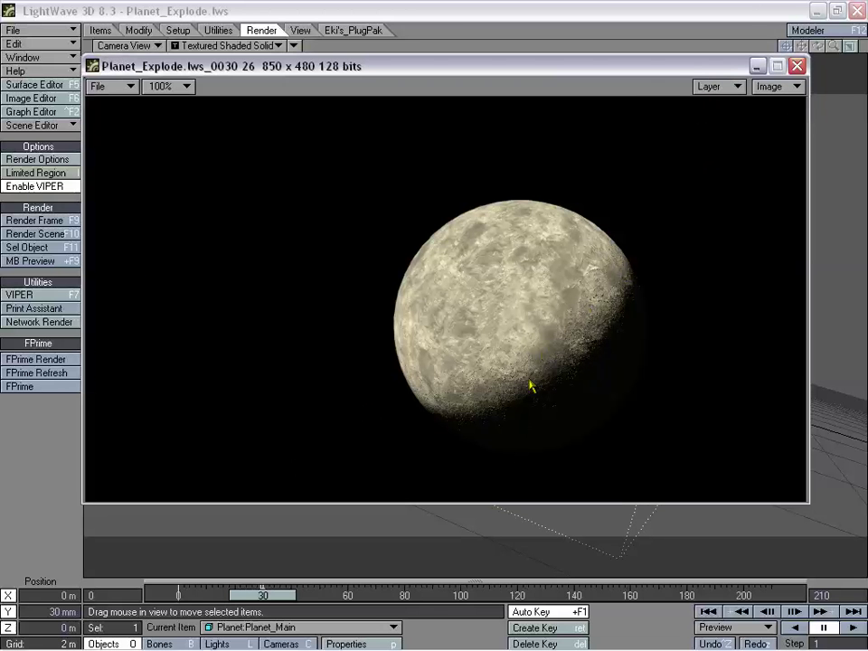
pyautogui.click(719, 87)
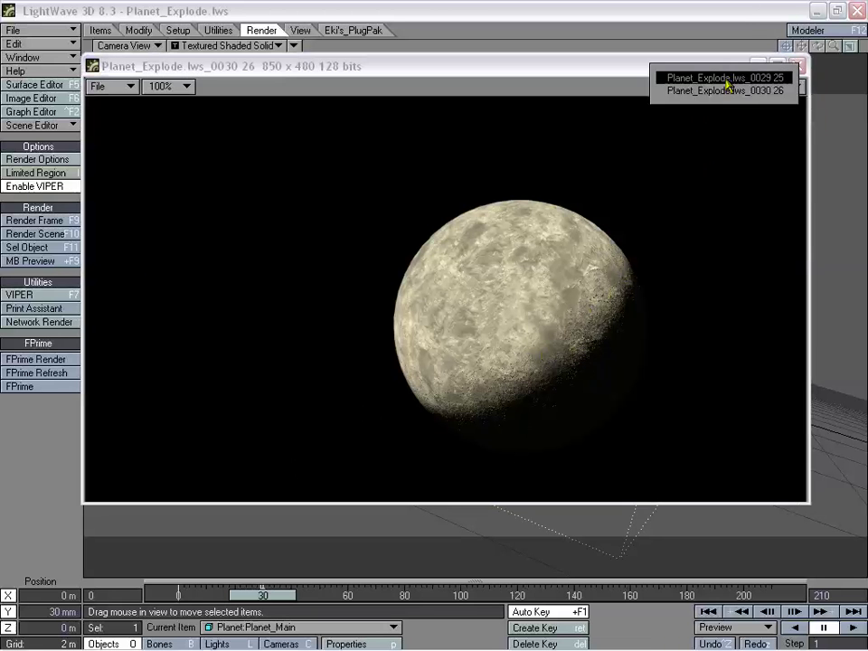
pyautogui.click(720, 81)
pyautogui.click(723, 88)
pyautogui.click(723, 93)
pyautogui.click(720, 87)
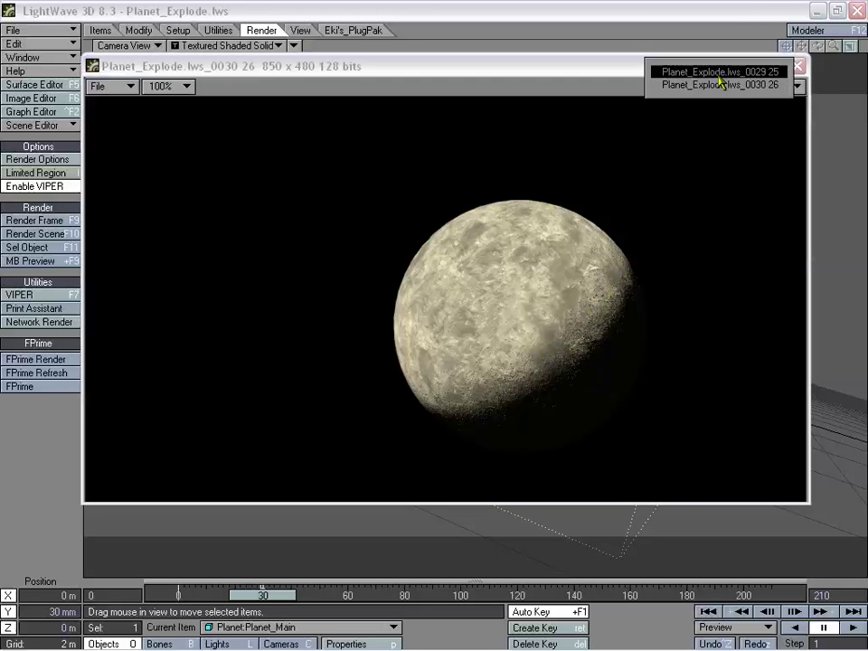
pyautogui.click(721, 82)
pyautogui.click(714, 86)
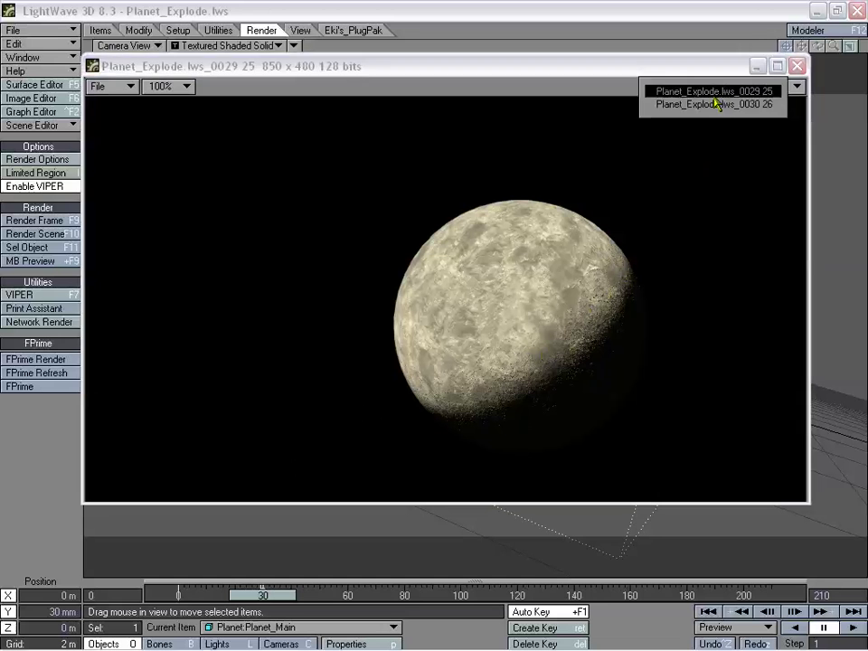
pyautogui.click(719, 101)
pyautogui.click(717, 87)
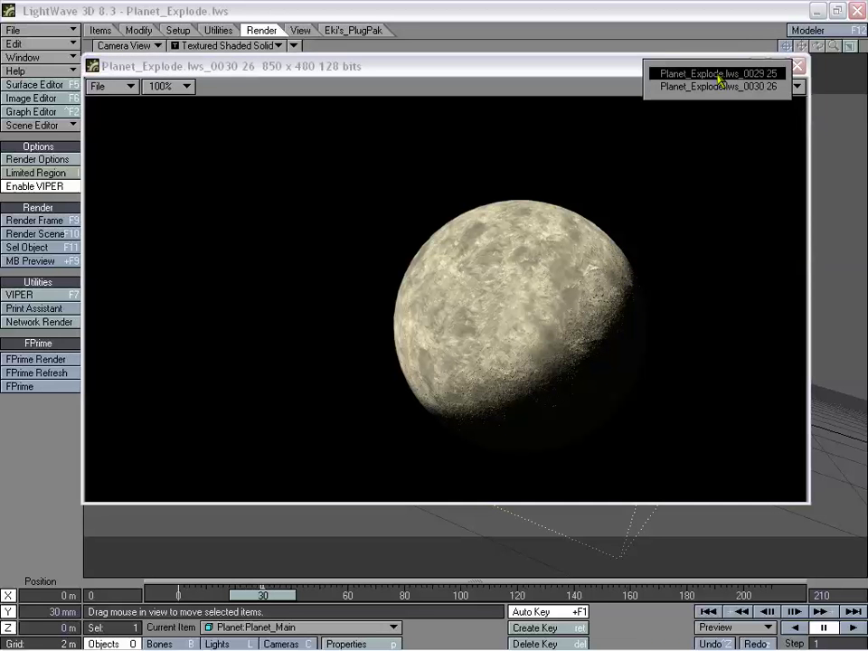
pyautogui.click(720, 80)
pyautogui.click(716, 83)
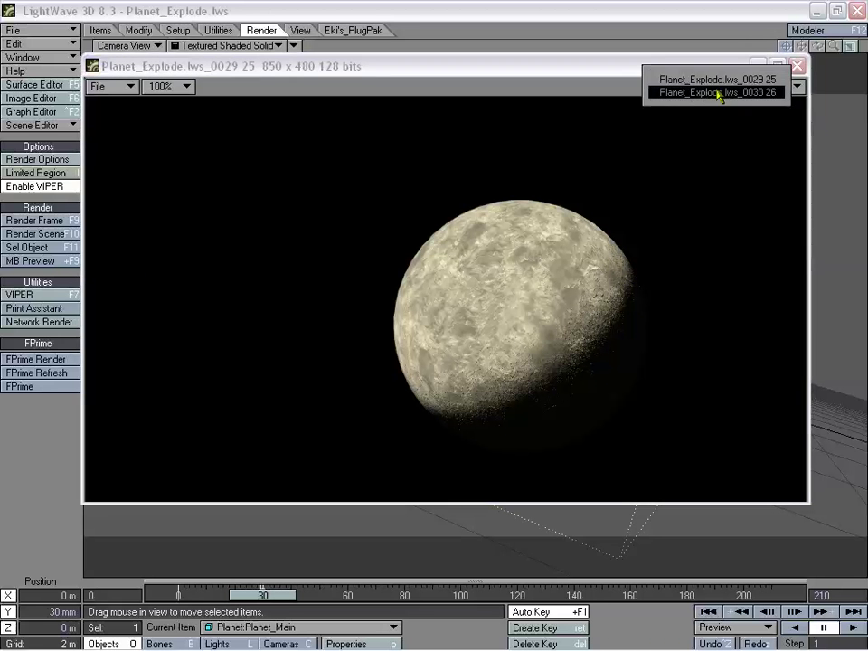
pyautogui.click(718, 91)
pyautogui.click(714, 86)
pyautogui.click(716, 69)
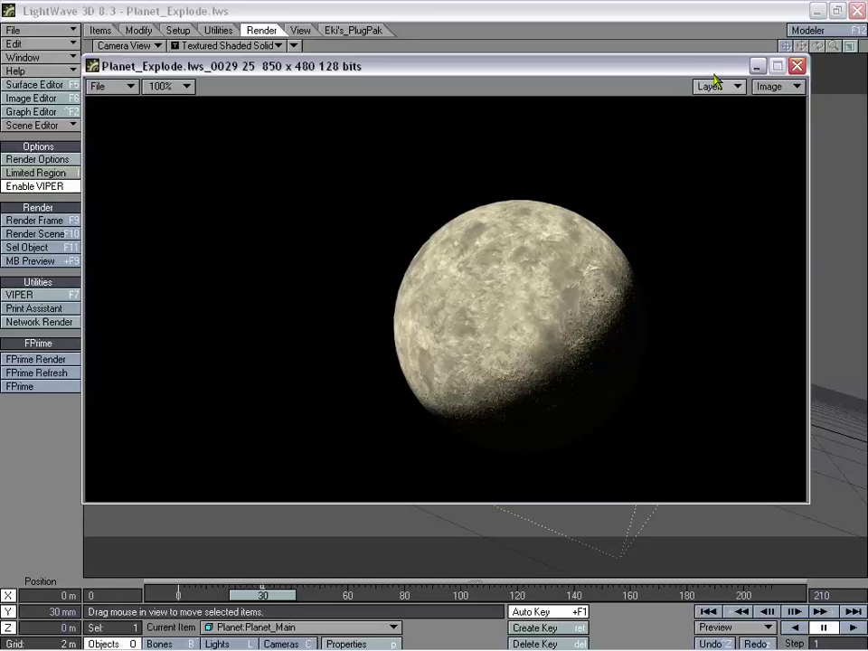
pyautogui.click(727, 89)
pyautogui.click(730, 103)
pyautogui.click(722, 90)
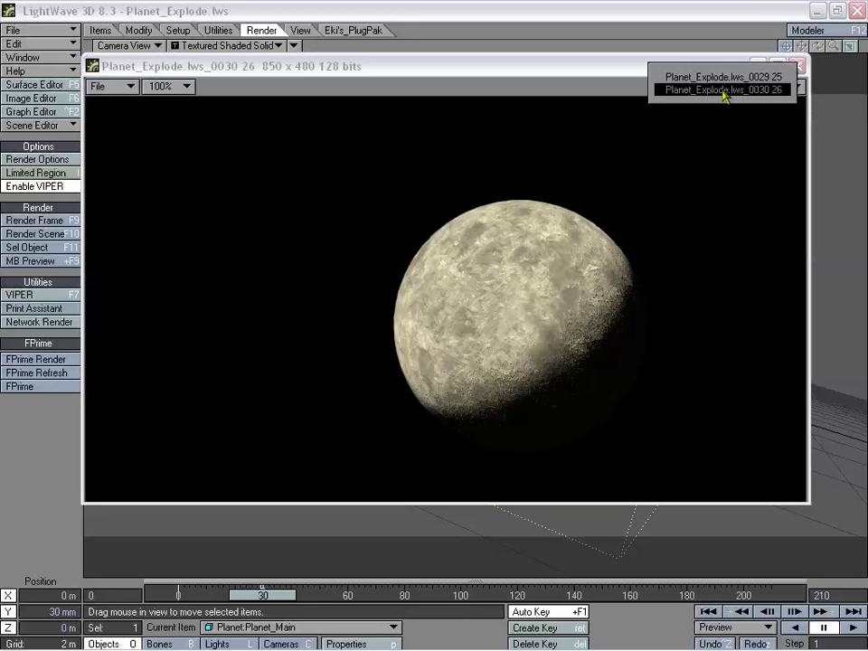
pyautogui.click(721, 87)
pyautogui.click(720, 87)
pyautogui.click(718, 98)
pyautogui.click(719, 89)
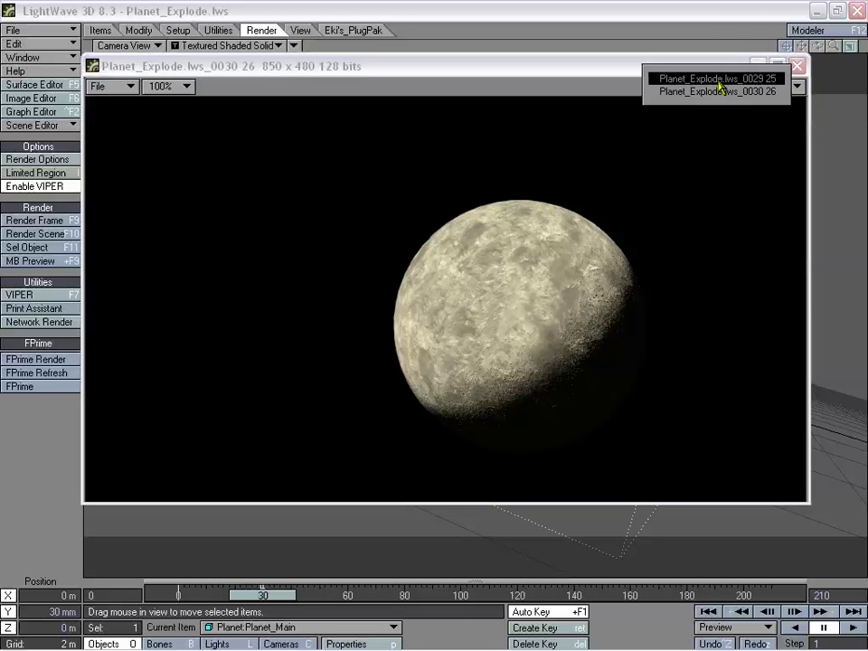
pyautogui.click(721, 82)
pyautogui.click(719, 88)
pyautogui.click(718, 96)
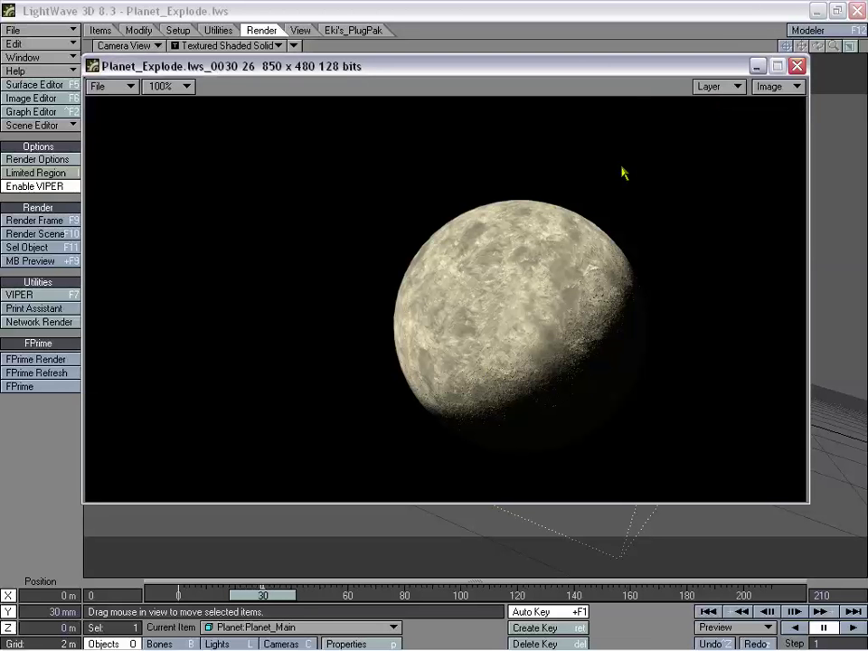
pyautogui.click(721, 86)
pyautogui.click(720, 70)
pyautogui.click(720, 87)
pyautogui.click(720, 102)
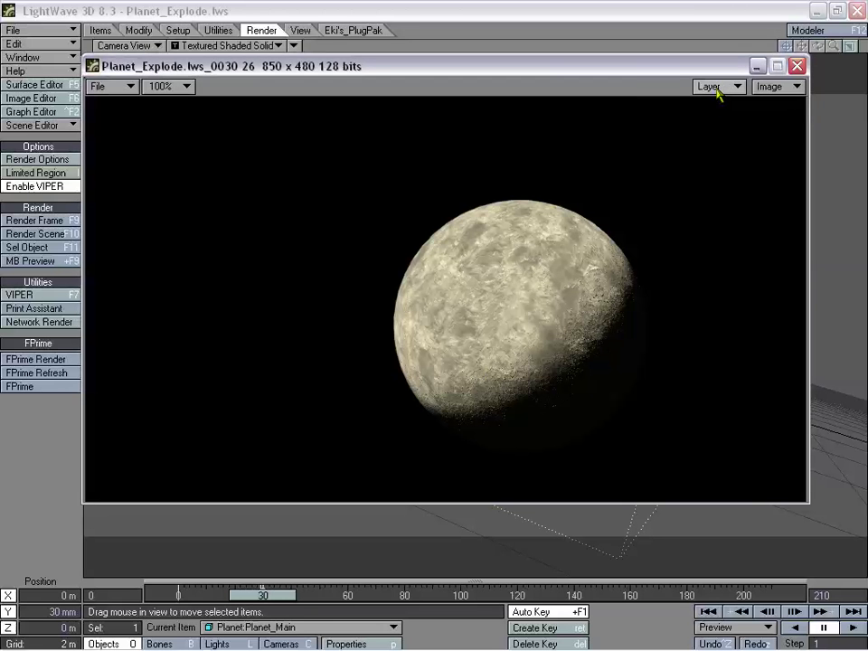
pyautogui.click(718, 87)
pyautogui.click(720, 71)
pyautogui.click(723, 85)
pyautogui.click(723, 82)
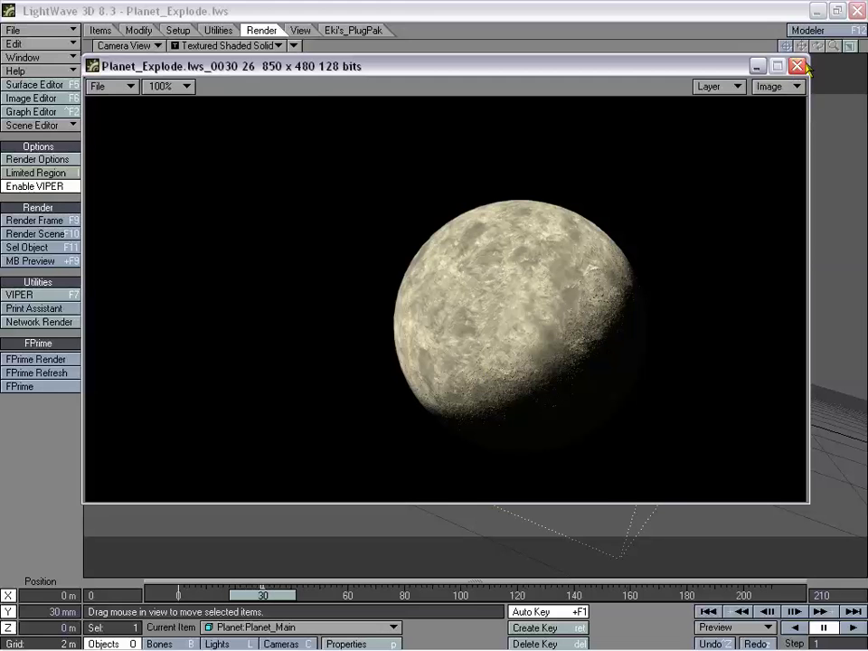
pyautogui.click(797, 66)
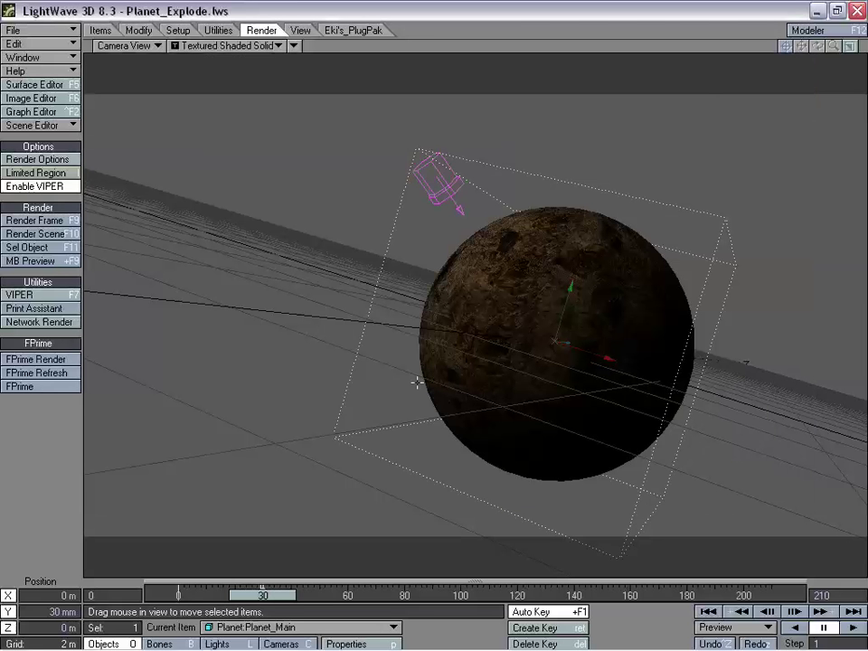
# - Go to frame 0 and examine the planet alternately in the Perspective view and through the Camera View
pyautogui.moveTo(267, 604); pyautogui.dragTo(178, 596)
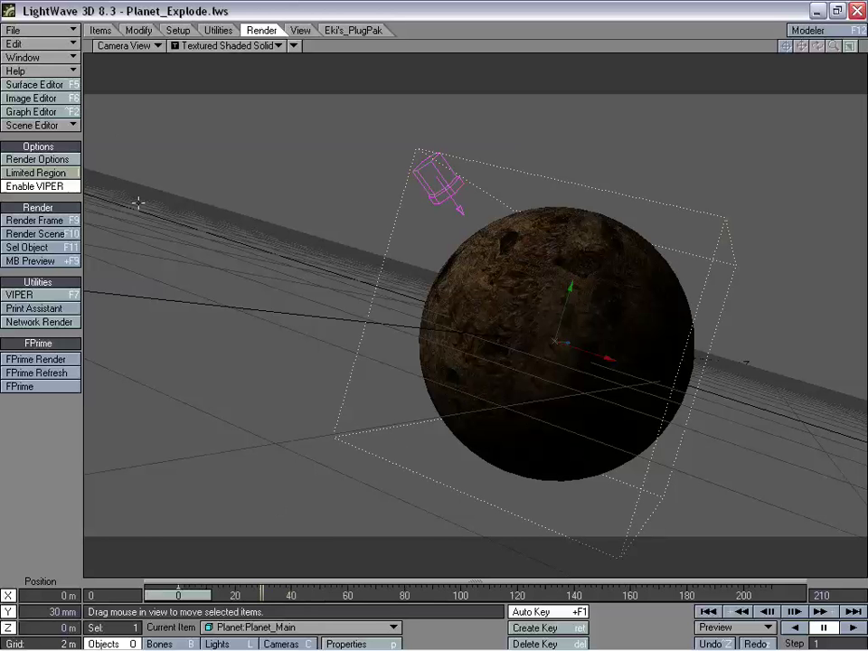
pyautogui.click(96, 41)
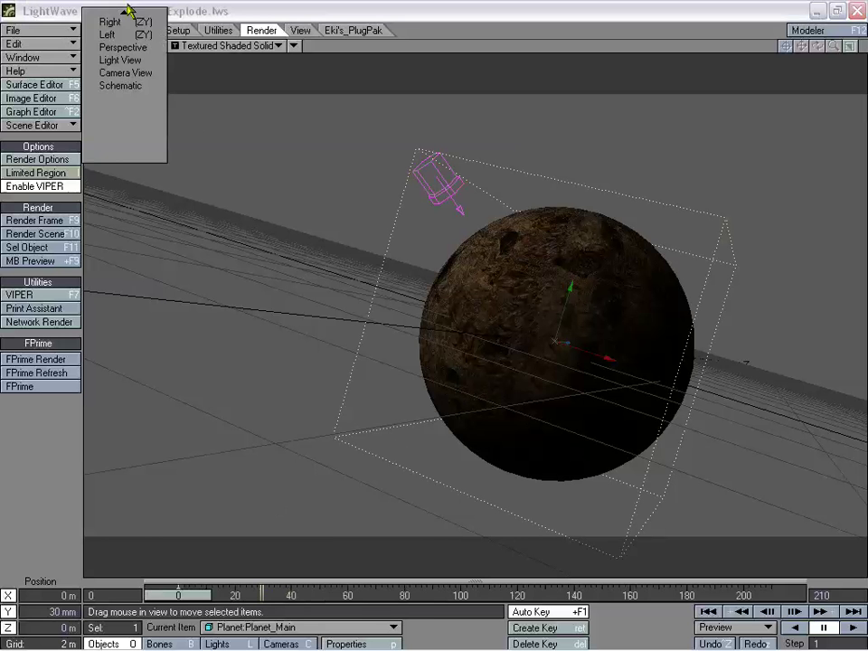
pyautogui.click(185, 111)
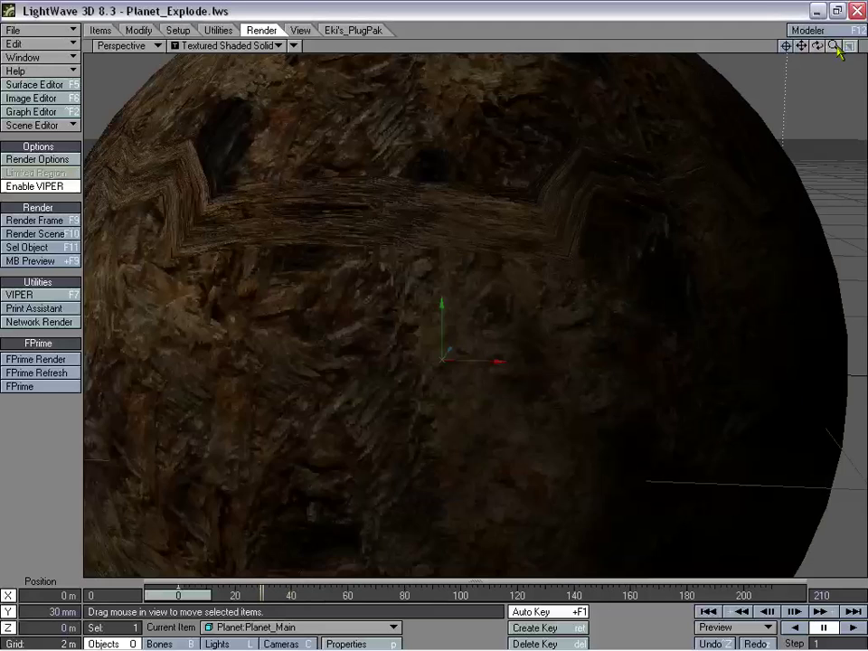
pyautogui.moveTo(834, 47); pyautogui.dragTo(190, 8)
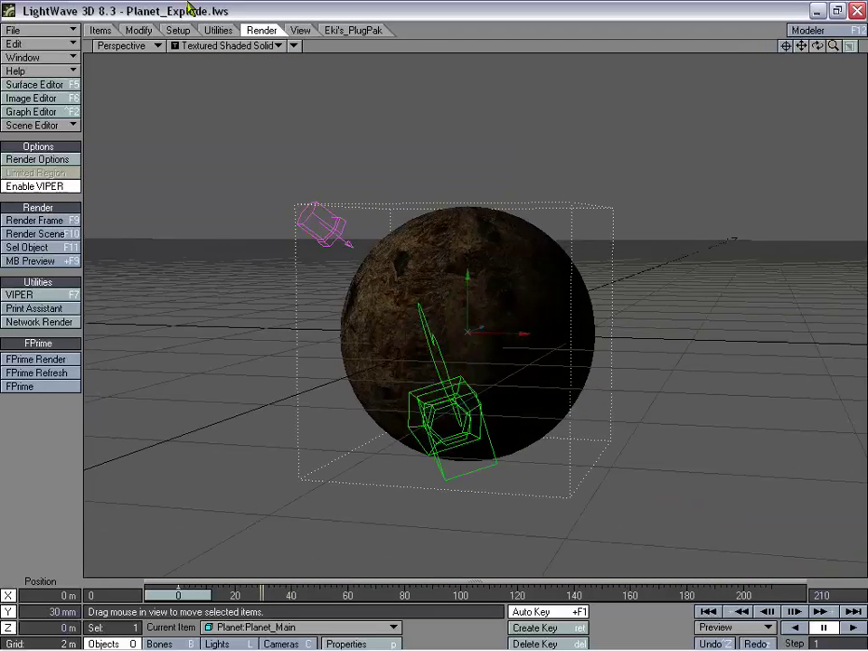
pyautogui.click(148, 45)
pyautogui.click(178, 110)
pyautogui.click(126, 45)
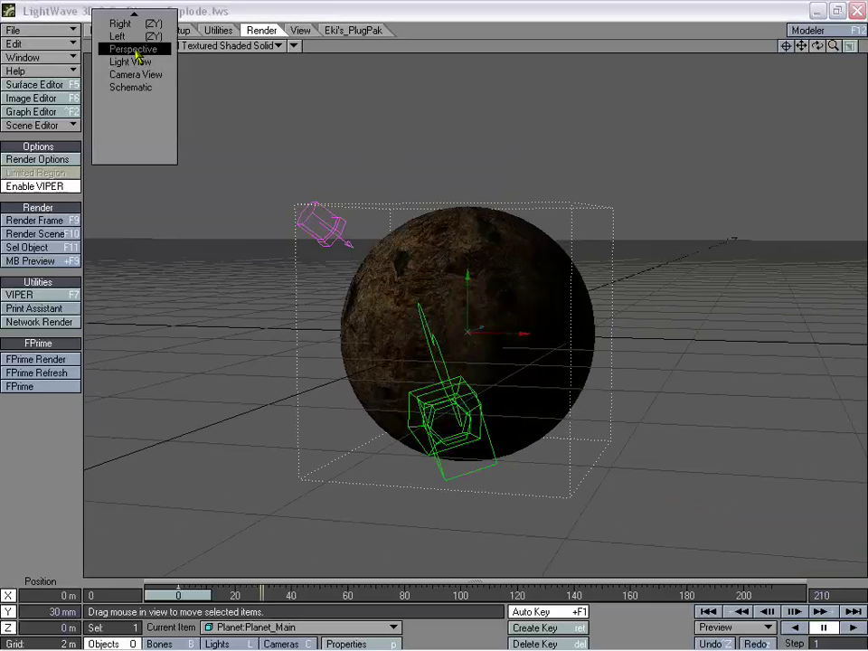
pyautogui.click(185, 74)
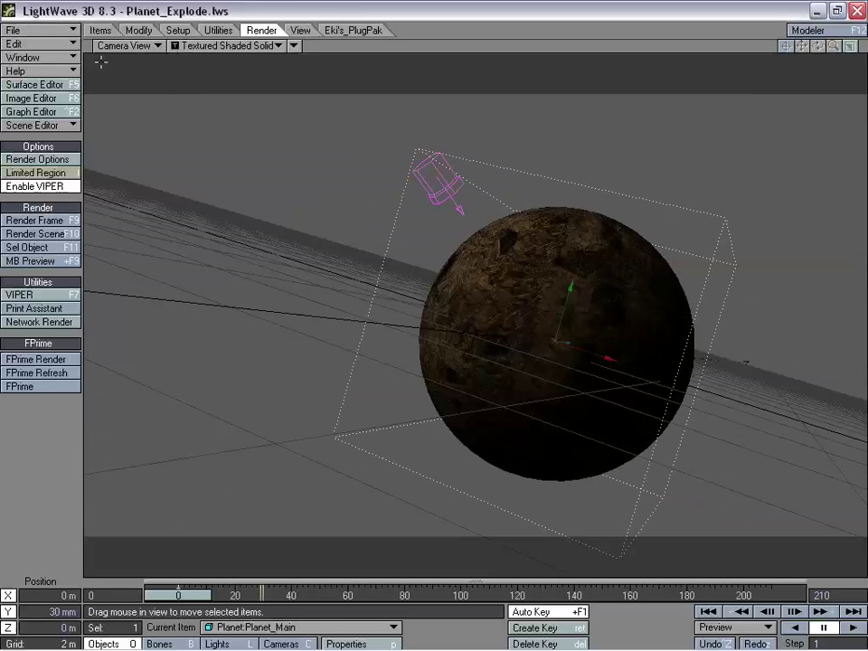
pyautogui.click(126, 45)
pyautogui.click(90, 112)
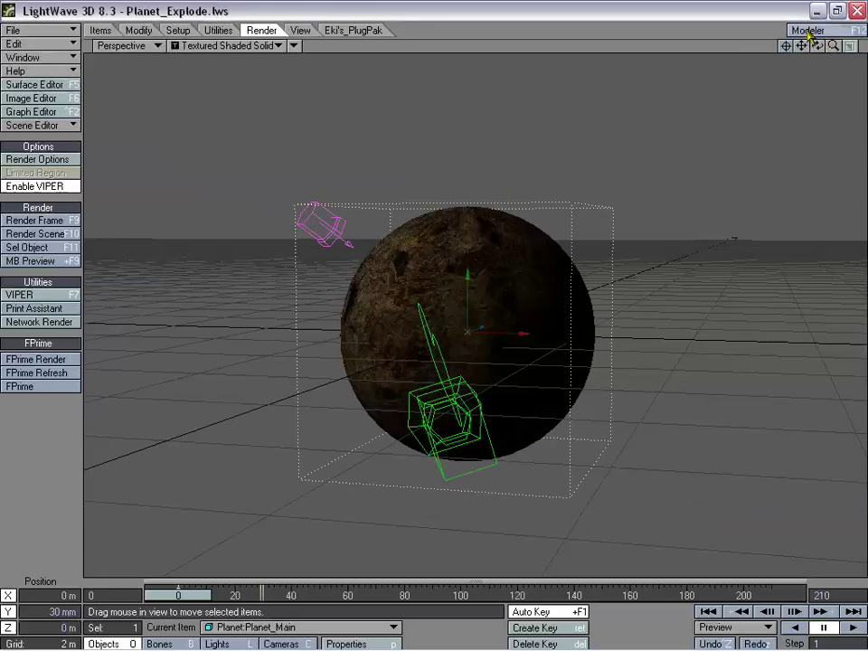
pyautogui.moveTo(817, 46)
pyautogui.mouseDown()
pyautogui.moveTo(840, 68)
pyautogui.moveTo(863, 118)
pyautogui.moveTo(827, 49)
pyautogui.moveTo(814, 47)
pyautogui.mouseUp()
pyautogui.click(128, 46)
pyautogui.click(141, 66)
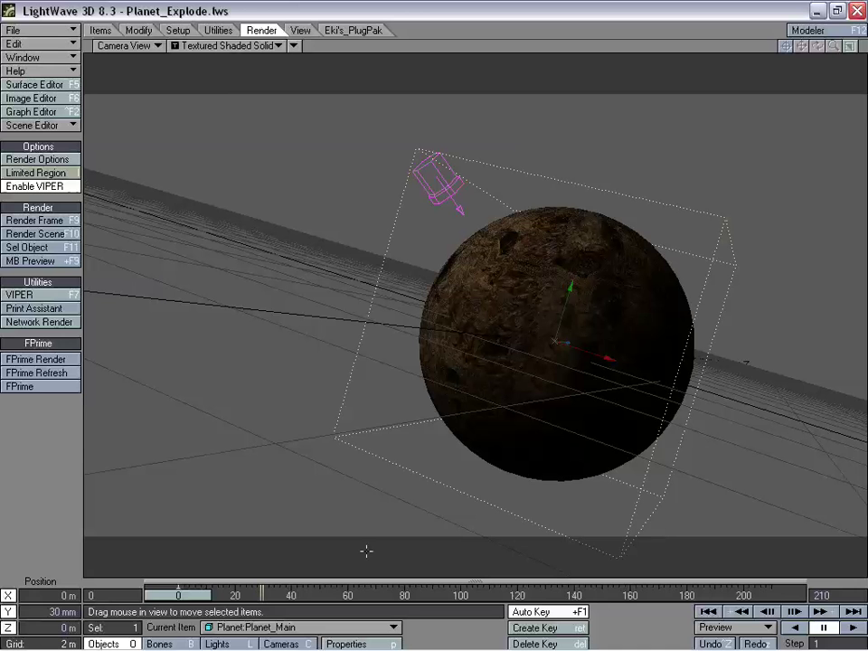
# - Make Null_001 the current item, try lowering it about 230 mm at frame 31, and undo the move
pyautogui.moveTo(184, 598); pyautogui.dragTo(257, 594)
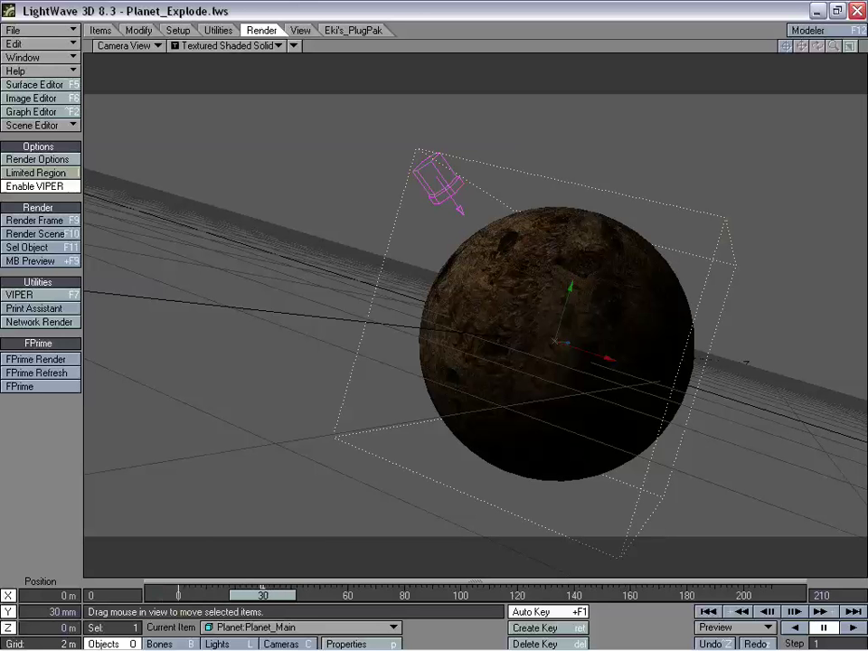
pyautogui.moveTo(262, 595)
pyautogui.mouseDown()
pyautogui.moveTo(277, 595)
pyautogui.moveTo(260, 595)
pyautogui.mouseUp()
pyautogui.click(281, 626)
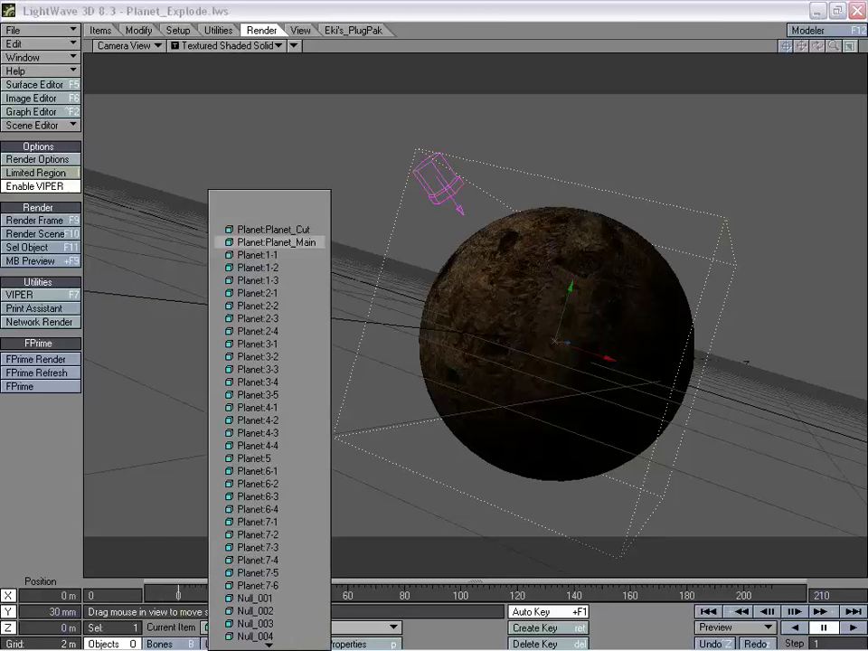
pyautogui.scroll(-1, 277, 604)
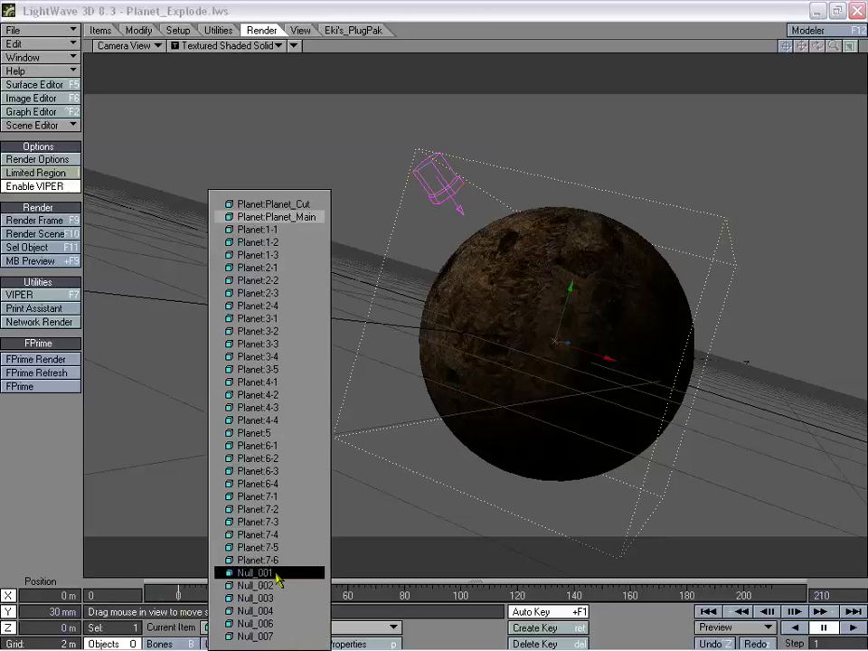
pyautogui.click(277, 573)
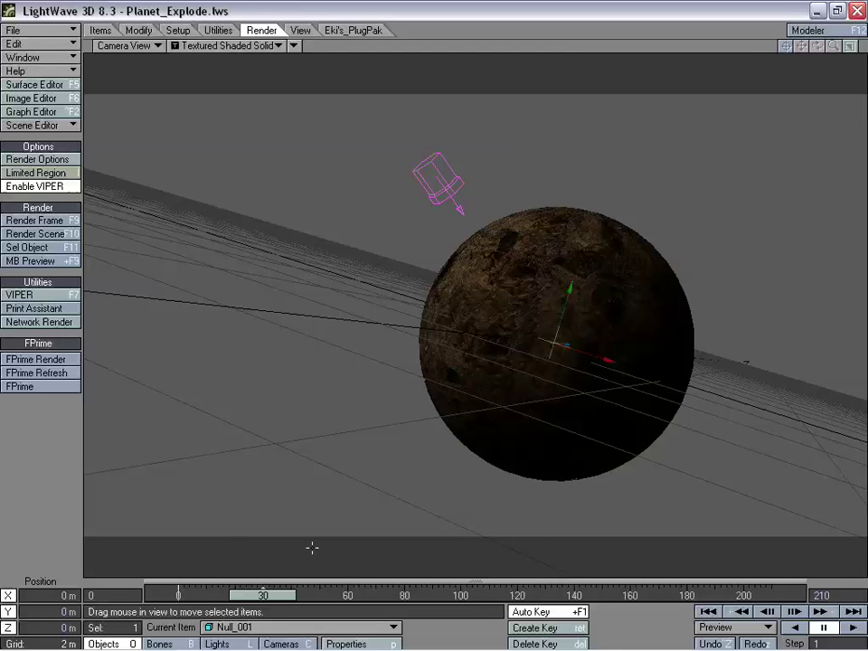
pyautogui.moveTo(263, 595)
pyautogui.mouseDown()
pyautogui.moveTo(178, 595)
pyautogui.moveTo(298, 594)
pyautogui.moveTo(271, 595)
pyautogui.mouseUp()
pyautogui.moveTo(570, 291)
pyautogui.mouseDown()
pyautogui.moveTo(607, 168)
pyautogui.moveTo(552, 347)
pyautogui.moveTo(565, 301)
pyautogui.mouseUp()
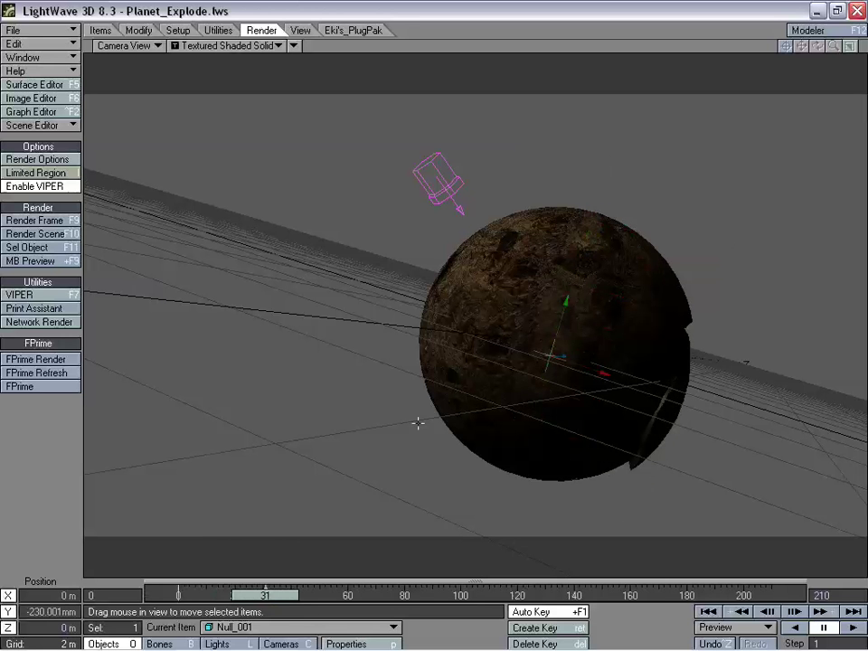
pyautogui.press('z')
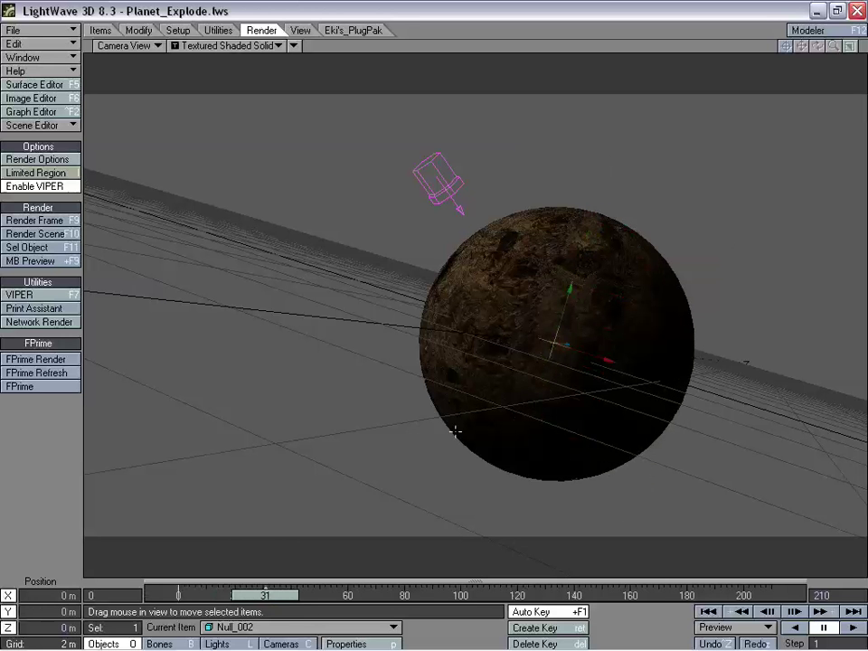
# - Try moving Null_002 about 2.86 m along -X, 1.4 m down and 1.05 m along -Z at frame 31, and undo it
pyautogui.moveTo(455, 431); pyautogui.dragTo(283, 384)
pyautogui.moveTo(454, 431); pyautogui.dragTo(455, 504, button='right')
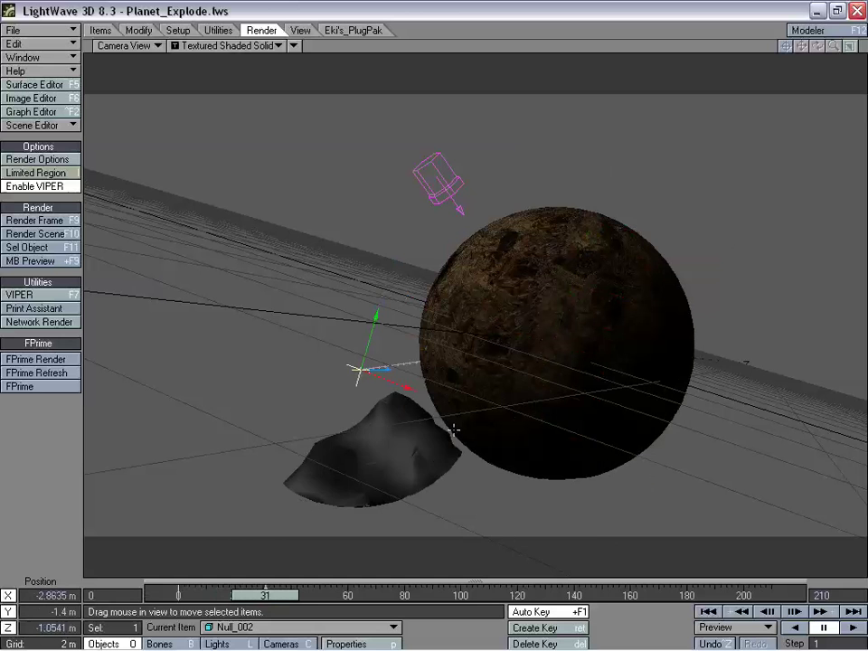
pyautogui.press('z')
pyautogui.press('z')
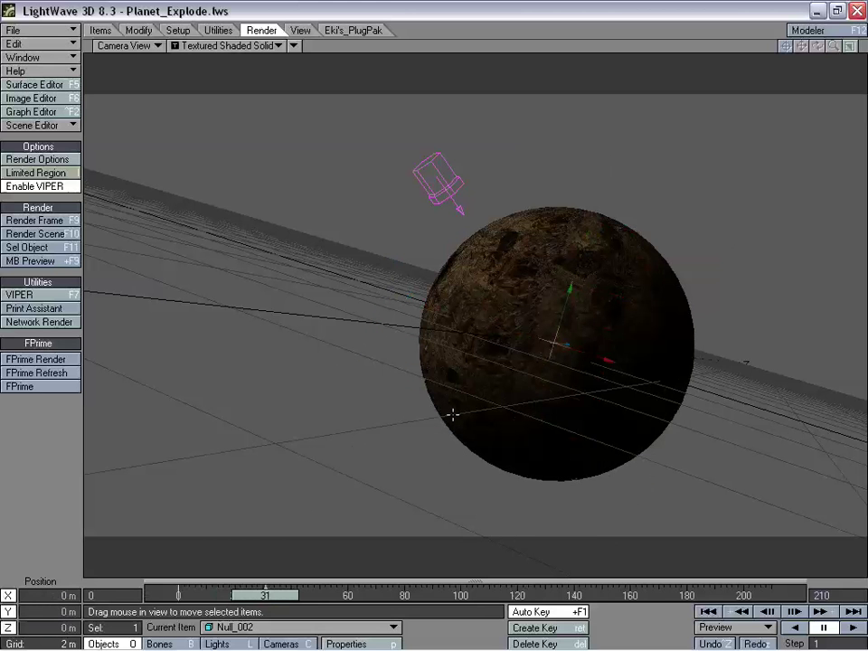
# - Delete the keyframes that the test moves of the nulls left at frame 31
pyautogui.click(534, 643)
pyautogui.click(602, 320)
pyautogui.click(534, 643)
pyautogui.click(583, 320)
# - Return to frame 0, try moving Null_003 up and down in the Camera View, and undo the moves
pyautogui.moveTo(280, 600); pyautogui.dragTo(177, 597)
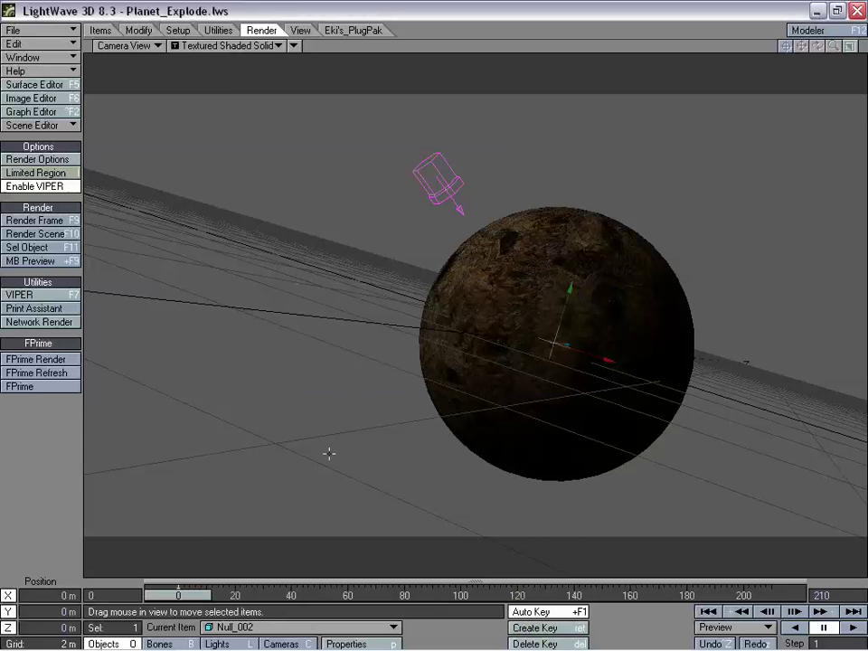
pyautogui.press('Up')
pyautogui.press('Down')
pyautogui.moveTo(417, 344); pyautogui.dragTo(430, 209)
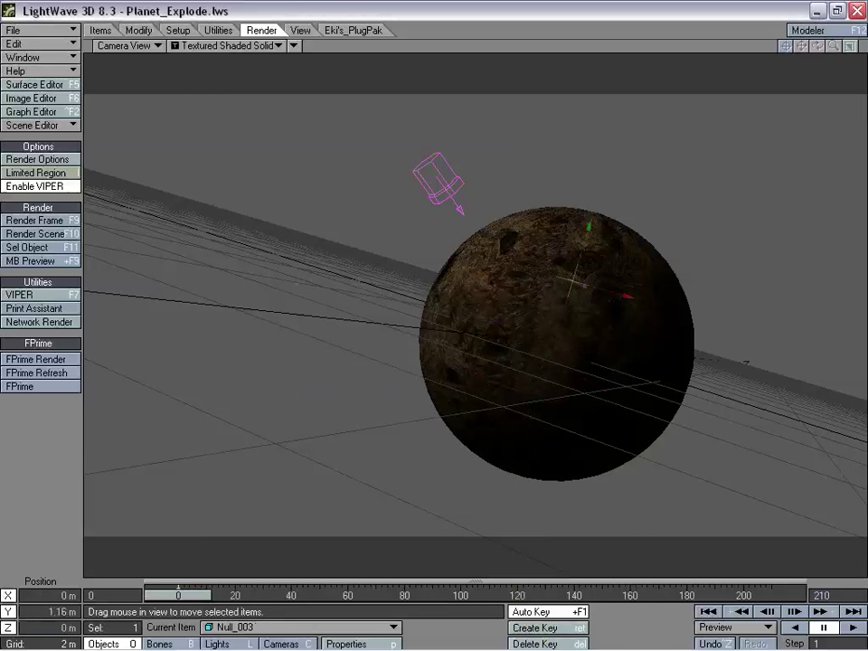
pyautogui.moveTo(575, 282); pyautogui.dragTo(614, 144)
pyautogui.moveTo(429, 210); pyautogui.dragTo(424, 336)
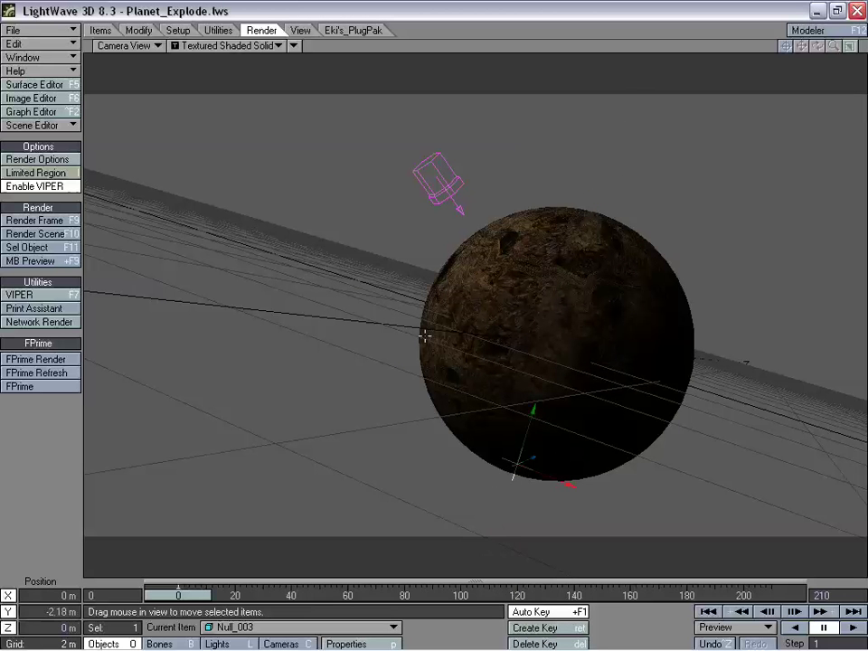
pyautogui.hotkey('ctrl', 'z')
# - Orbit around the planet in the Perspective view, try moving Null_003 horizontally, and undo the move
pyautogui.click(126, 45)
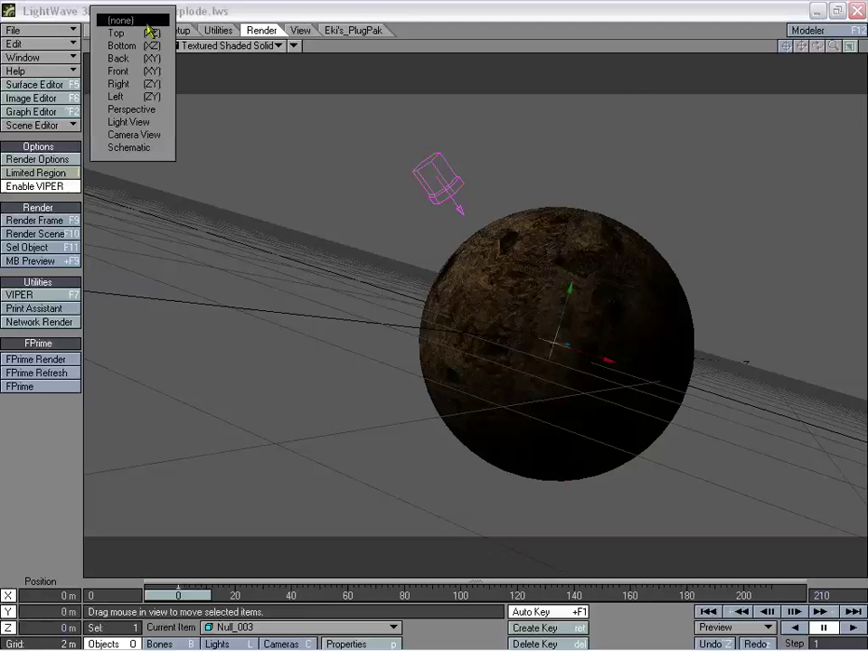
pyautogui.click(134, 115)
pyautogui.moveTo(816, 45); pyautogui.dragTo(426, 266)
pyautogui.moveTo(163, 327); pyautogui.dragTo(496, 336)
pyautogui.hotkey('ctrl', 'z')
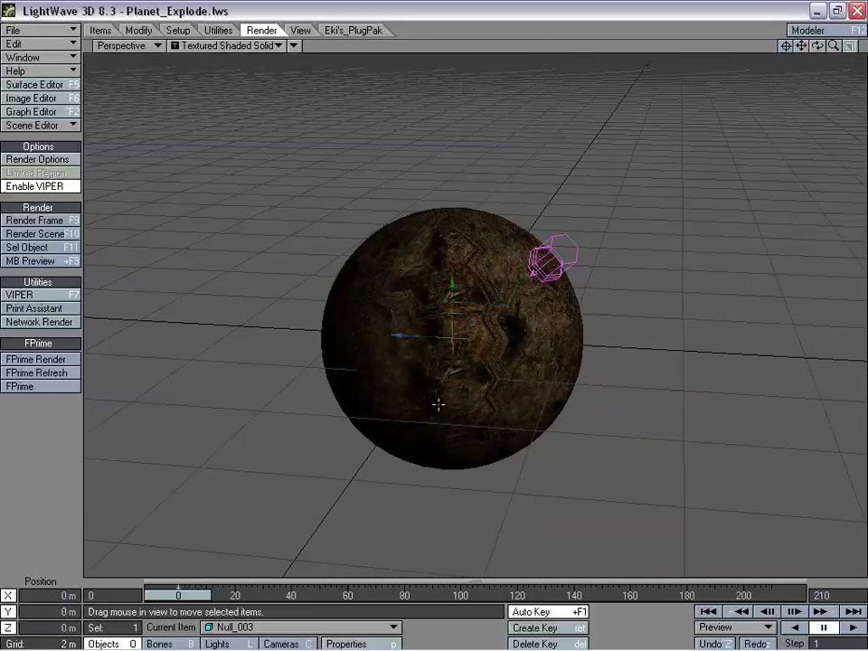
# - Make Planet:3-2 the current object and check its parent item in the Motion Options
pyautogui.click(268, 626)
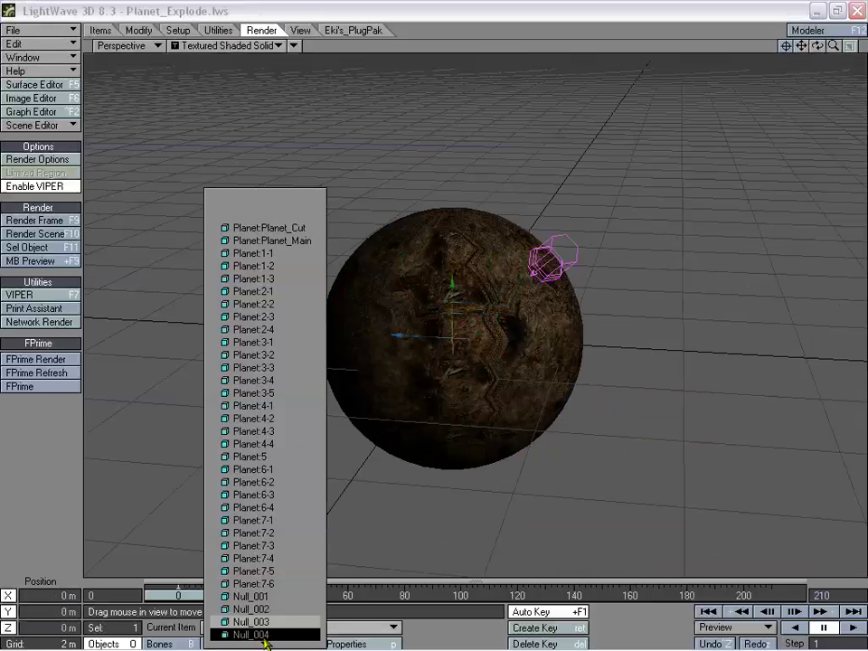
pyautogui.click(287, 355)
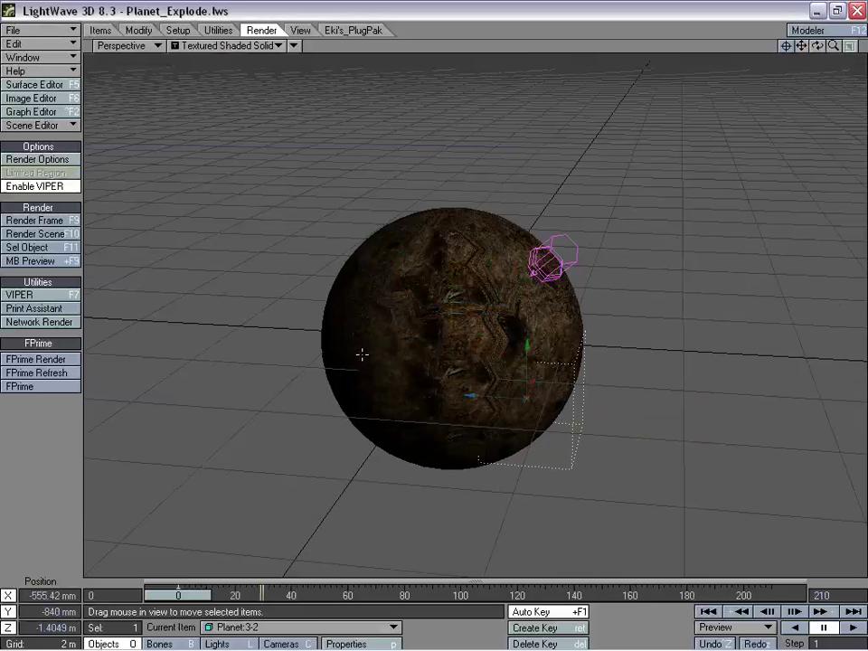
pyautogui.press('m')
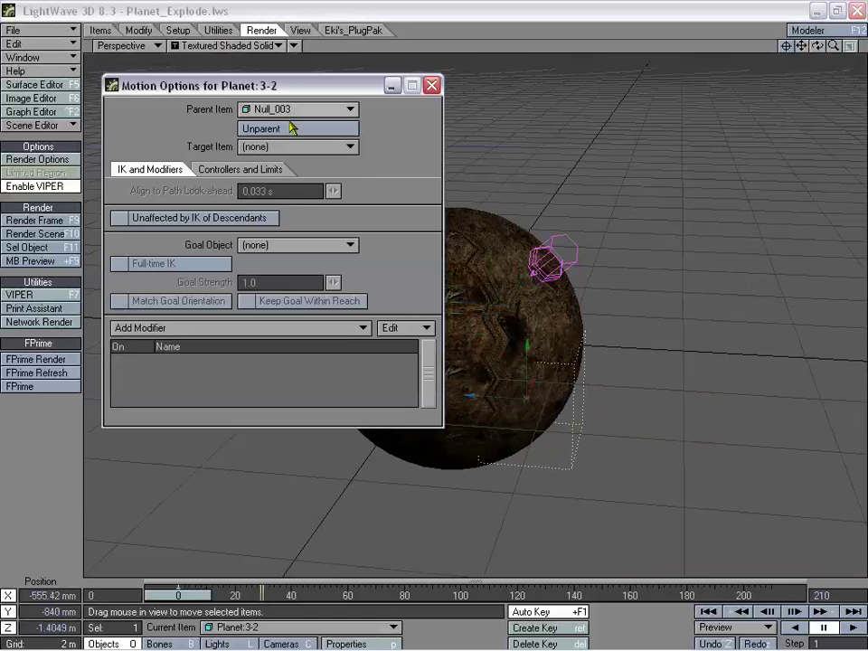
pyautogui.moveTo(258, 87); pyautogui.dragTo(194, 98)
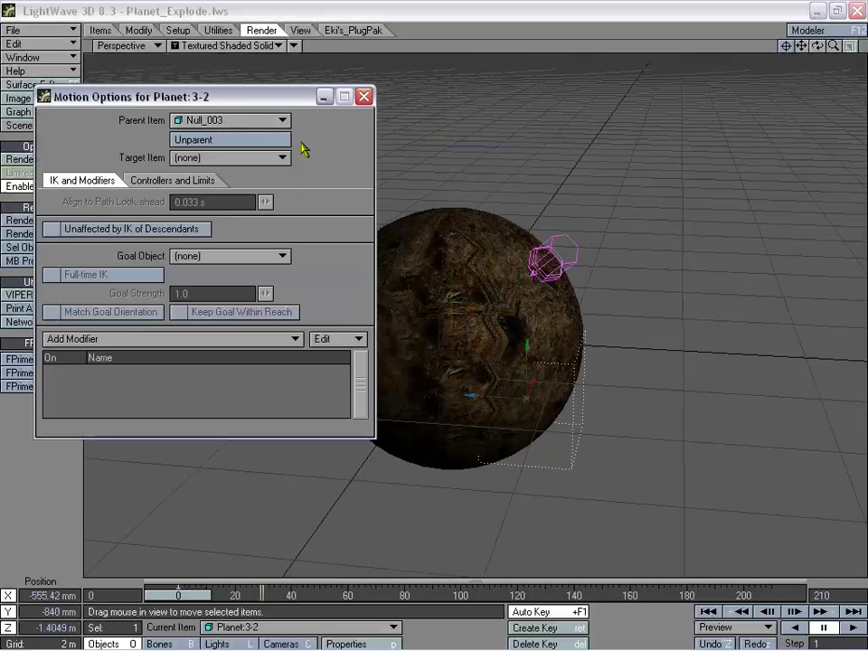
pyautogui.click(363, 96)
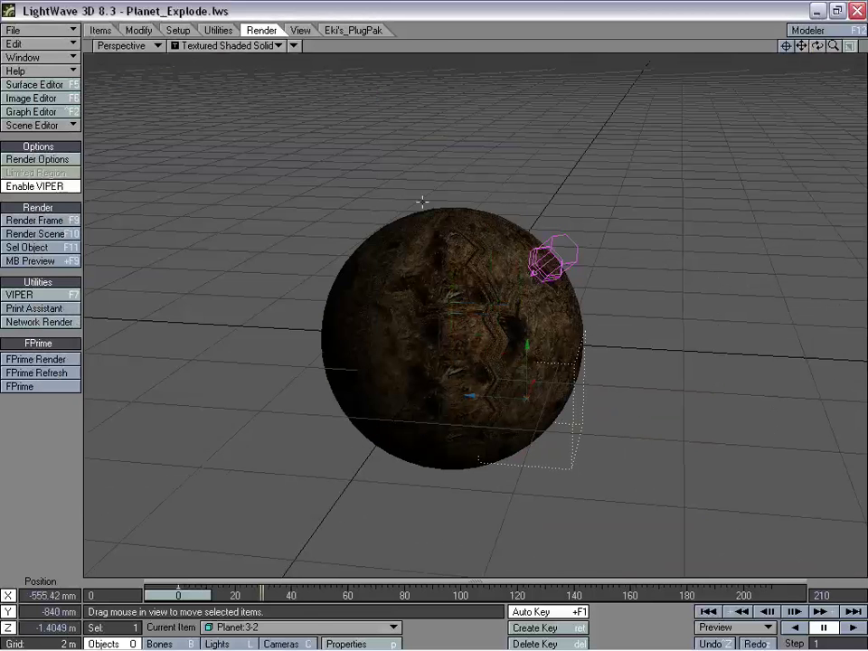
# - Try moving Null_003 away from the planet at frame 0 to about X 3.36 m, Y -3.75 m, Z 24.98 m
pyautogui.click(208, 623)
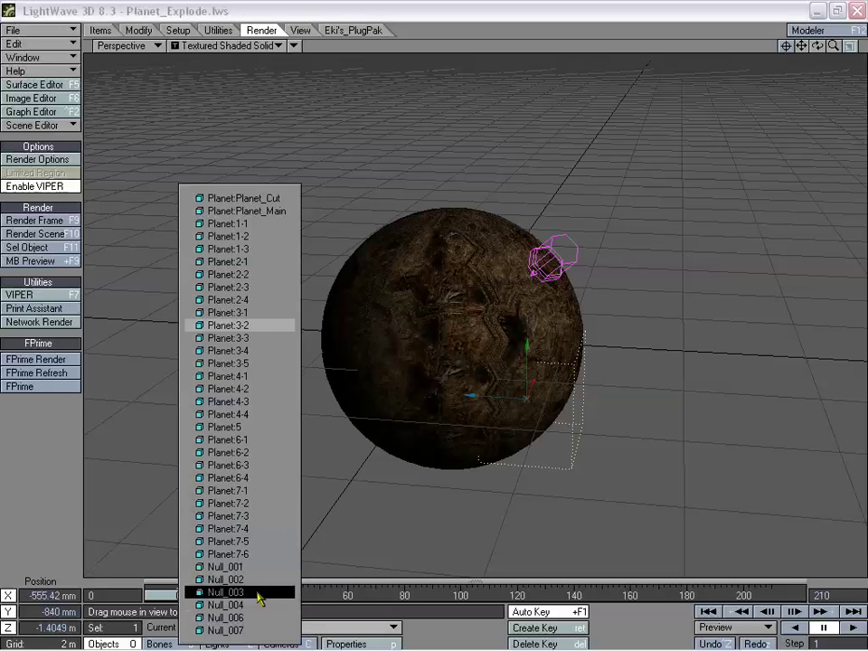
pyautogui.click(259, 597)
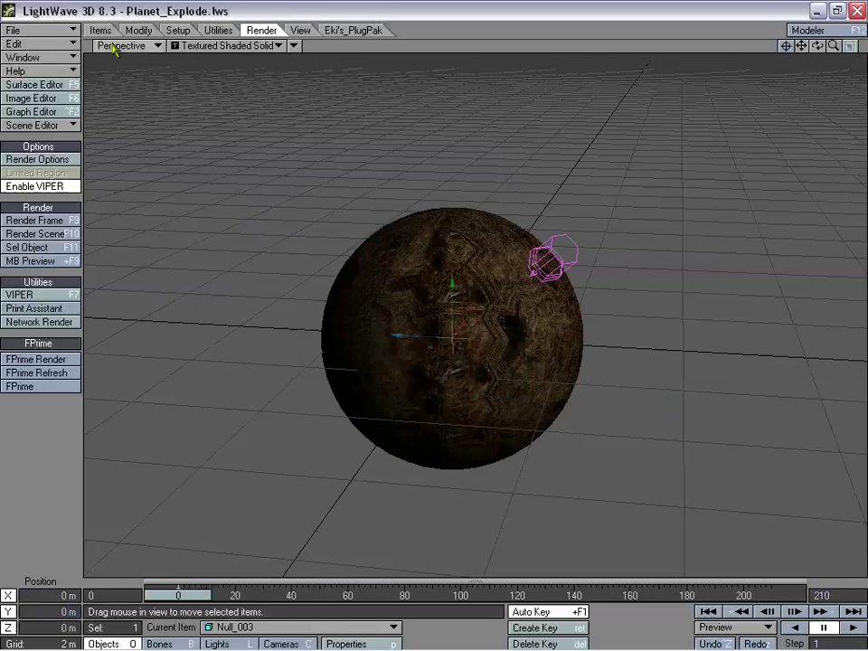
pyautogui.click(65, 186)
pyautogui.click(107, 30)
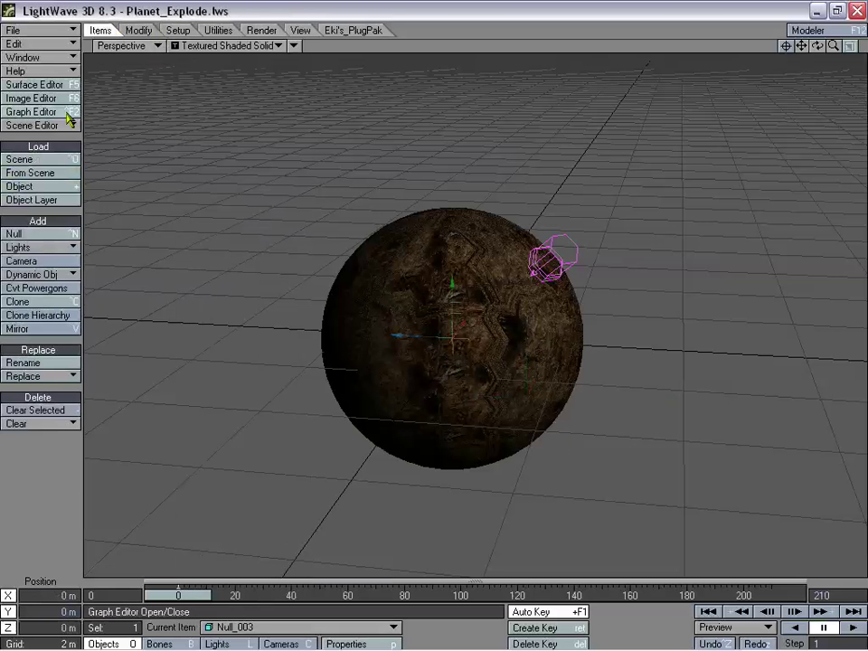
pyautogui.click(139, 30)
pyautogui.moveTo(337, 262); pyautogui.dragTo(492, 264)
pyautogui.moveTo(814, 52); pyautogui.dragTo(767, 54)
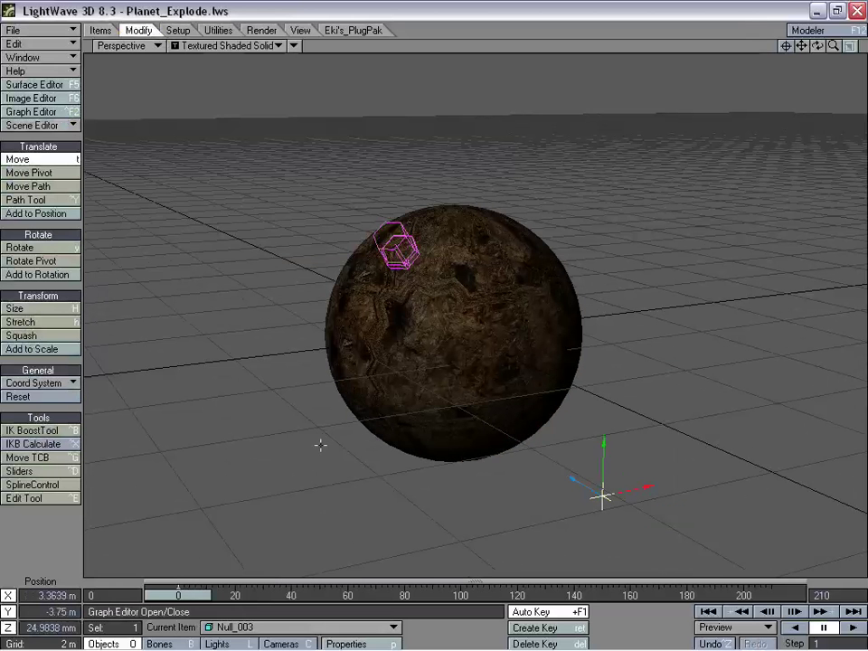
# - Scrub to frame 65 and examine the displaced fragments in the Perspective view and the Camera View
pyautogui.moveTo(196, 592)
pyautogui.mouseDown()
pyautogui.moveTo(768, 594)
pyautogui.moveTo(178, 593)
pyautogui.moveTo(578, 593)
pyautogui.moveTo(191, 601)
pyautogui.mouseUp()
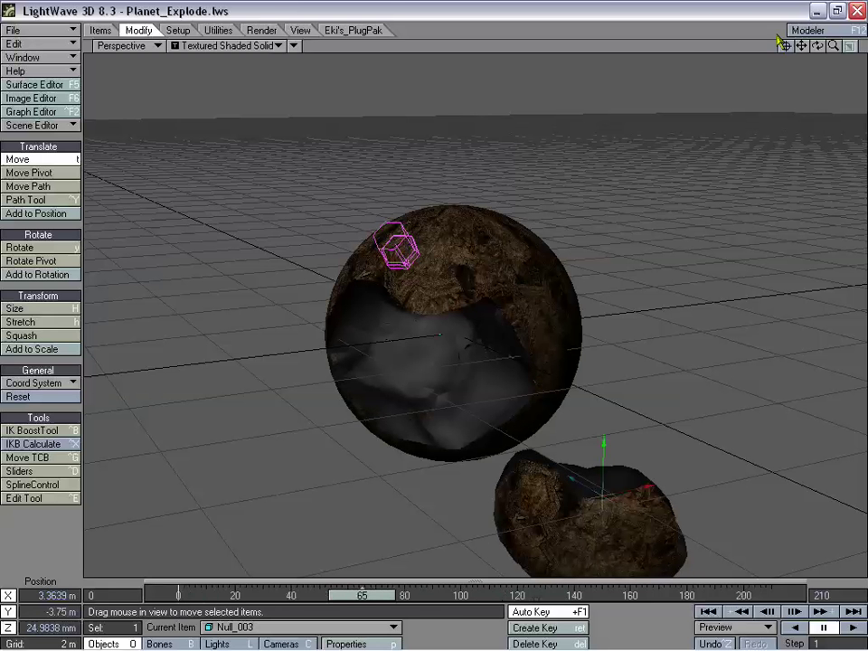
pyautogui.moveTo(816, 47); pyautogui.dragTo(818, 54)
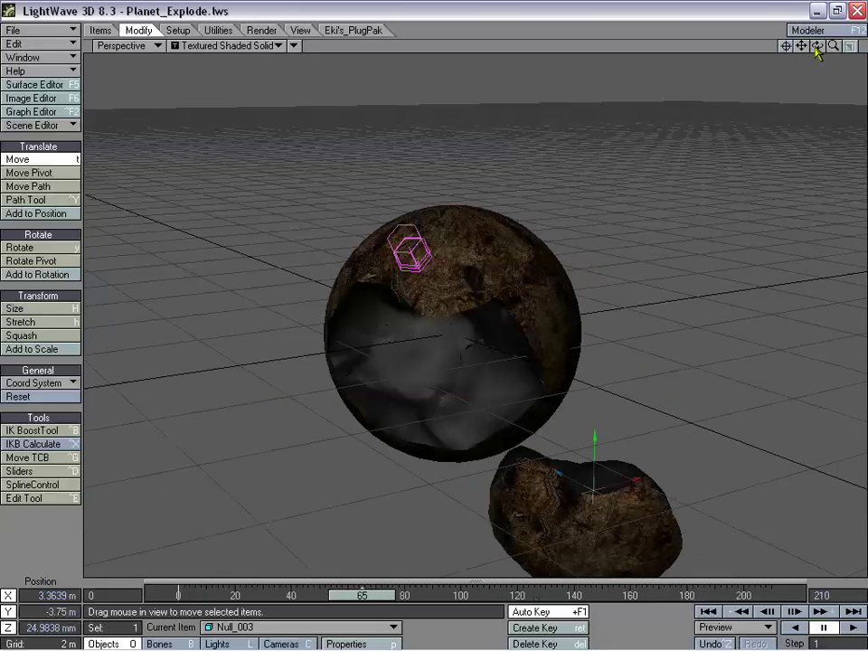
pyautogui.click(121, 45)
pyautogui.click(99, 65)
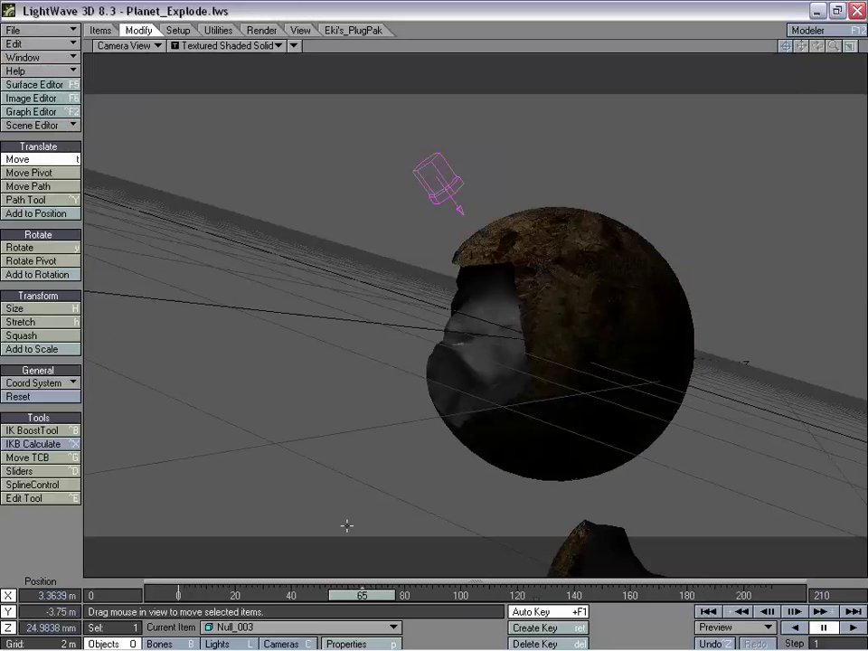
# - Undo the test moves of Null_003 so its fragments return to the planet
pyautogui.hotkey('ctrl', 'z')
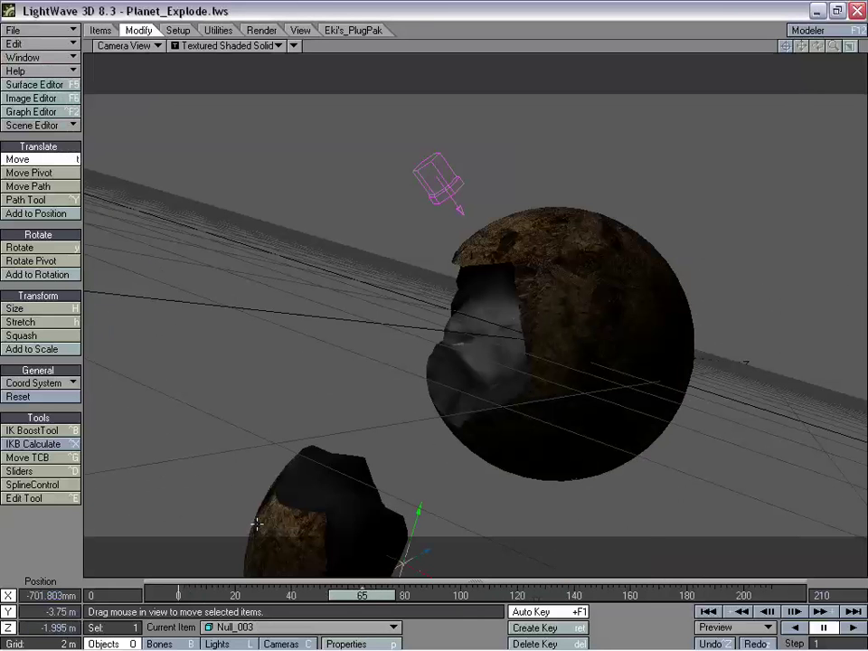
pyautogui.hotkey('ctrl', 'z')
pyautogui.hotkey('ctrl', 'z')
pyautogui.hotkey('ctrl', 'z')
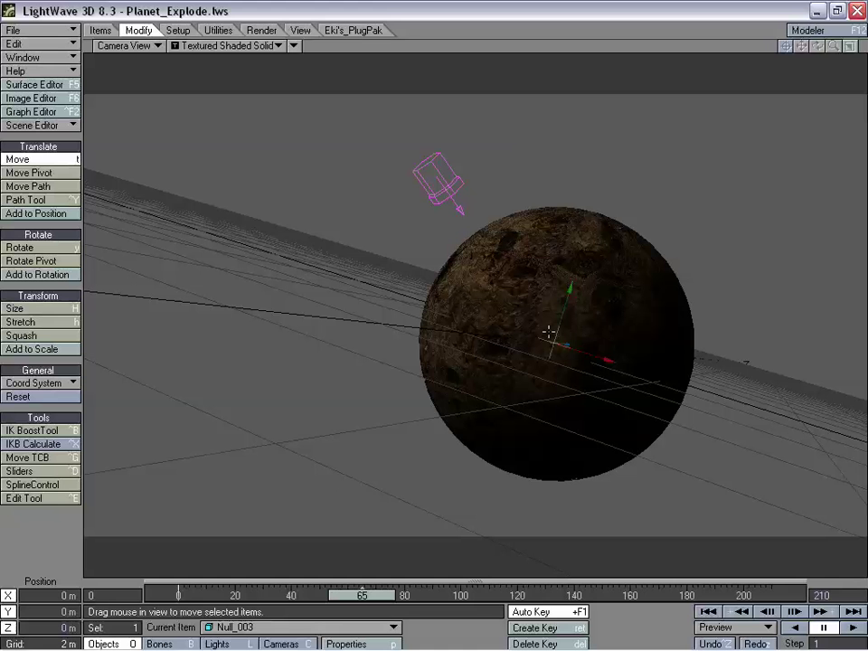
# - Create a motion key for Null_003 at frame 30 so it stays at the planet's centre until then
pyautogui.moveTo(359, 603); pyautogui.dragTo(271, 594)
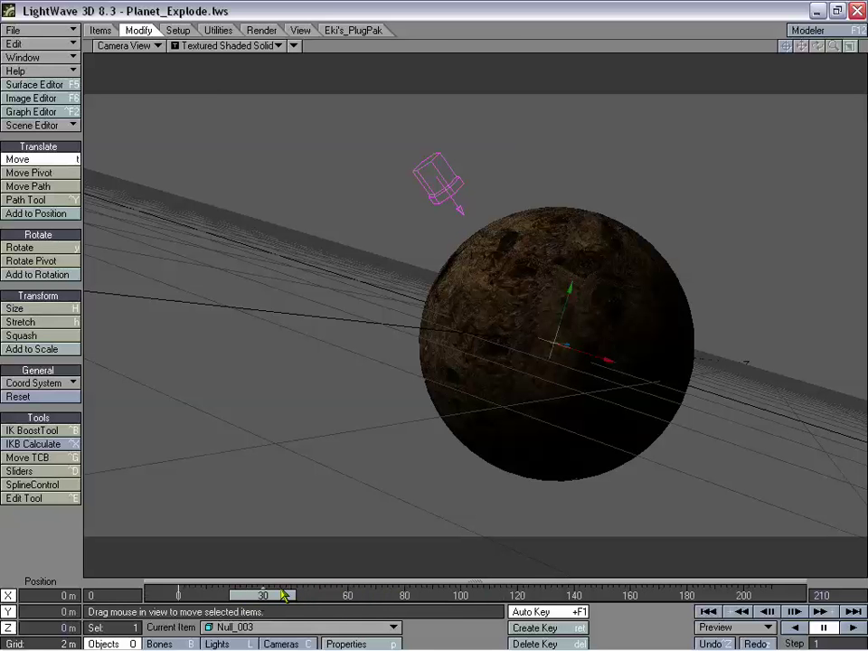
pyautogui.press('Return')
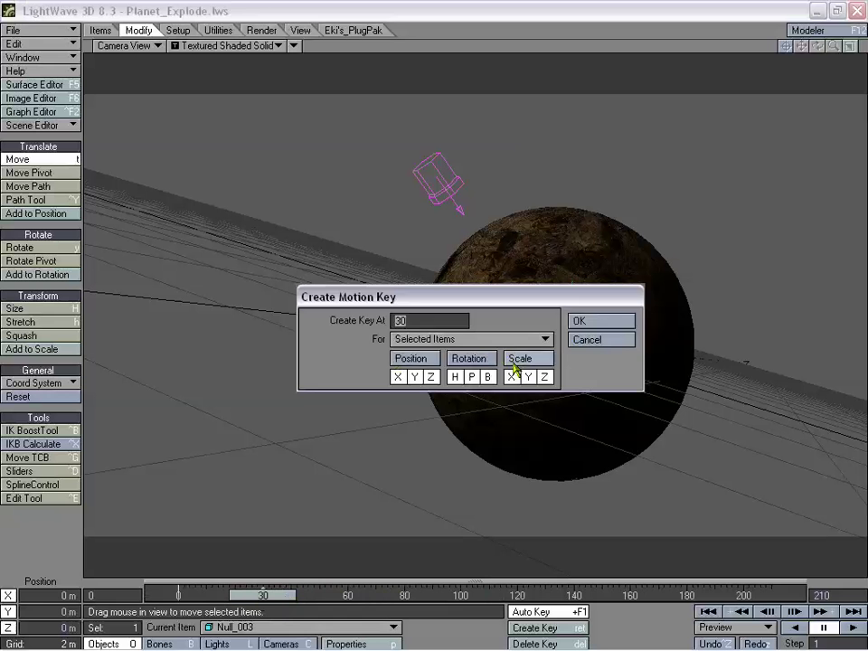
pyautogui.press('Return')
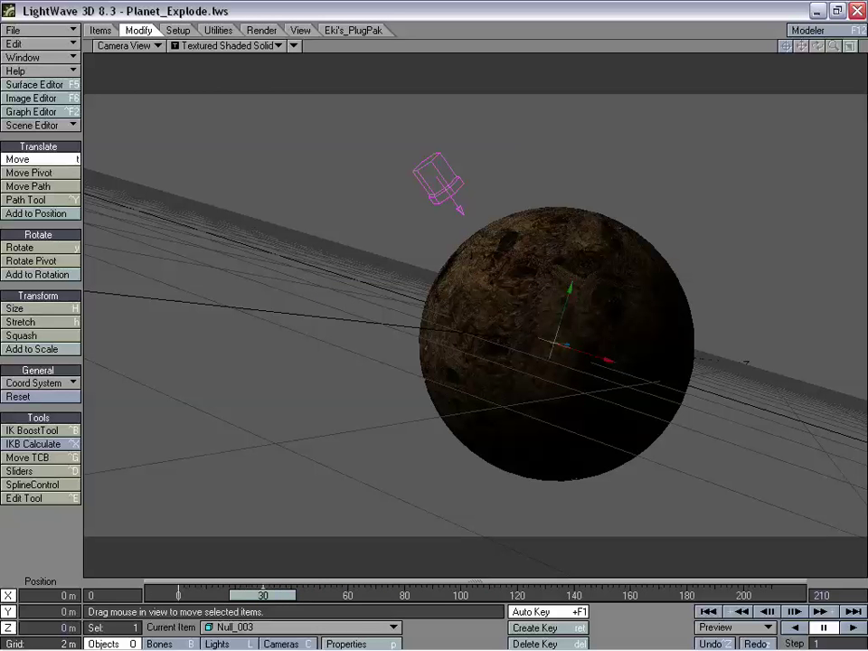
# - At frame 210, move Null_003 away from the planet in the Perspective view to about X -6.47 m, Y -1.42 m, Z -6.87 m
pyautogui.moveTo(263, 595); pyautogui.dragTo(347, 594)
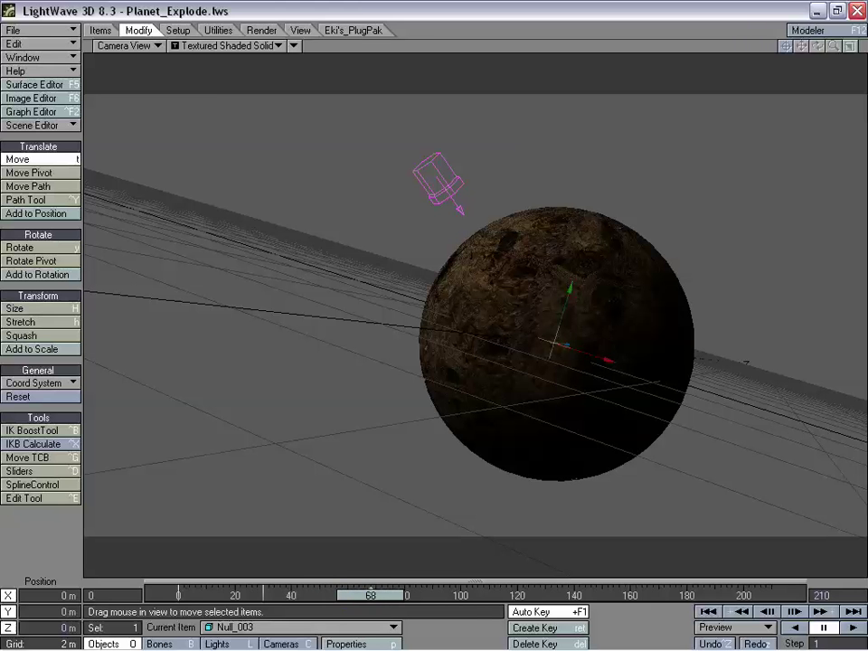
pyautogui.moveTo(371, 595); pyautogui.dragTo(771, 595)
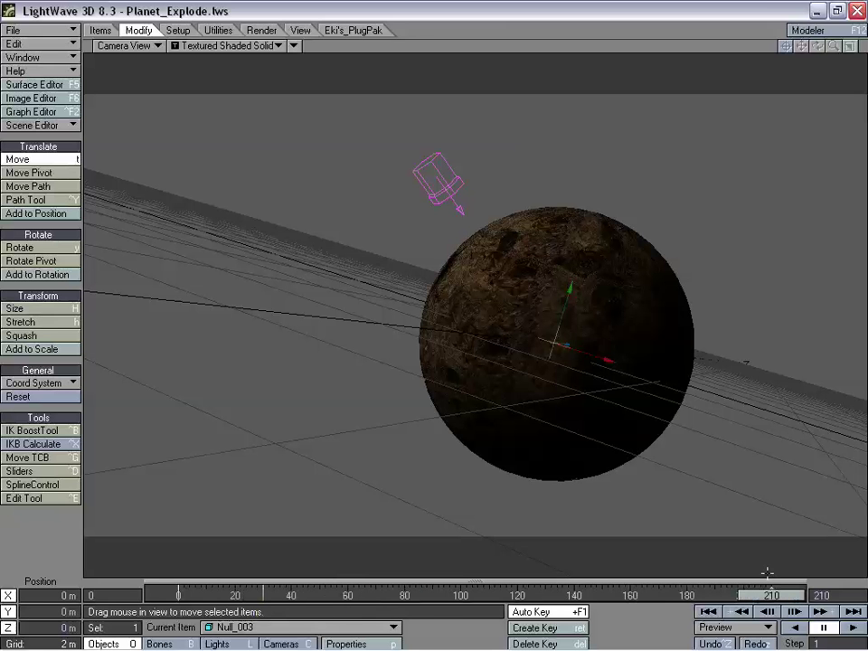
pyautogui.click(127, 45)
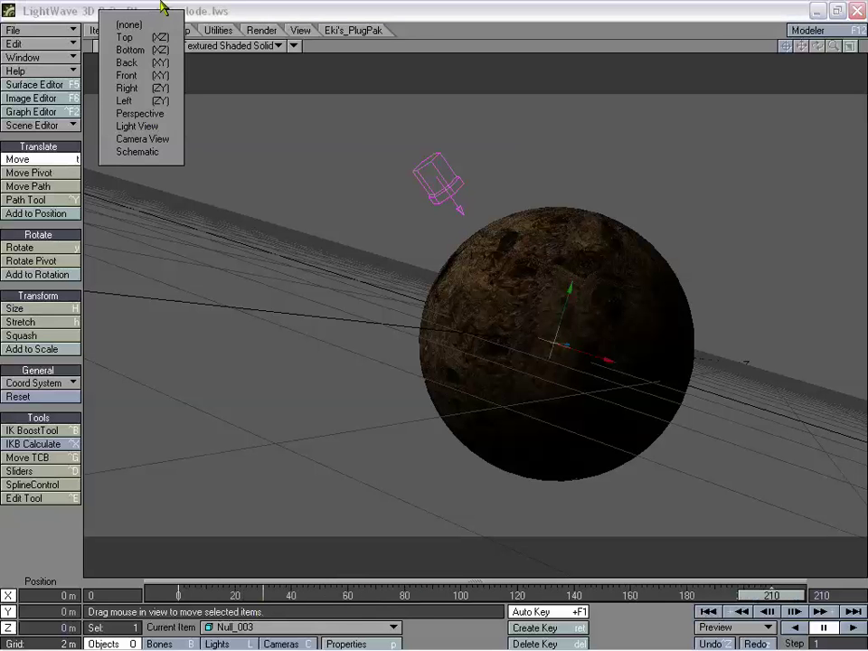
pyautogui.click(136, 113)
pyautogui.moveTo(818, 45); pyautogui.dragTo(736, 293)
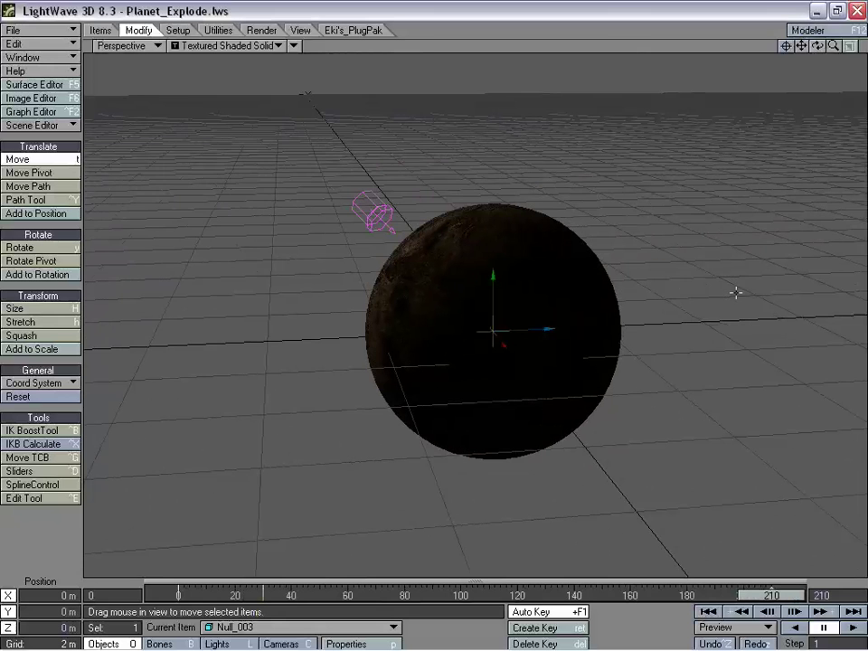
pyautogui.moveTo(682, 279); pyautogui.dragTo(679, 297, button='right')
pyautogui.moveTo(680, 296); pyautogui.dragTo(766, 103)
pyautogui.moveTo(834, 48); pyautogui.dragTo(787, 94)
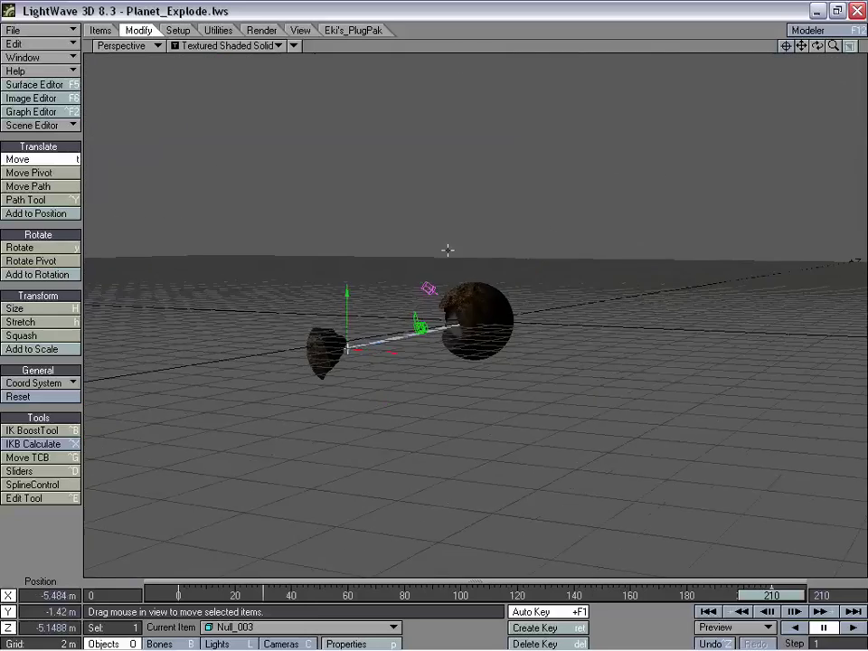
pyautogui.keyDown('alt'); pyautogui.moveTo(447, 250); pyautogui.dragTo(542, 299); pyautogui.keyUp('alt')
pyautogui.keyDown('alt'); pyautogui.moveTo(447, 136); pyautogui.dragTo(371, 237); pyautogui.keyUp('alt')
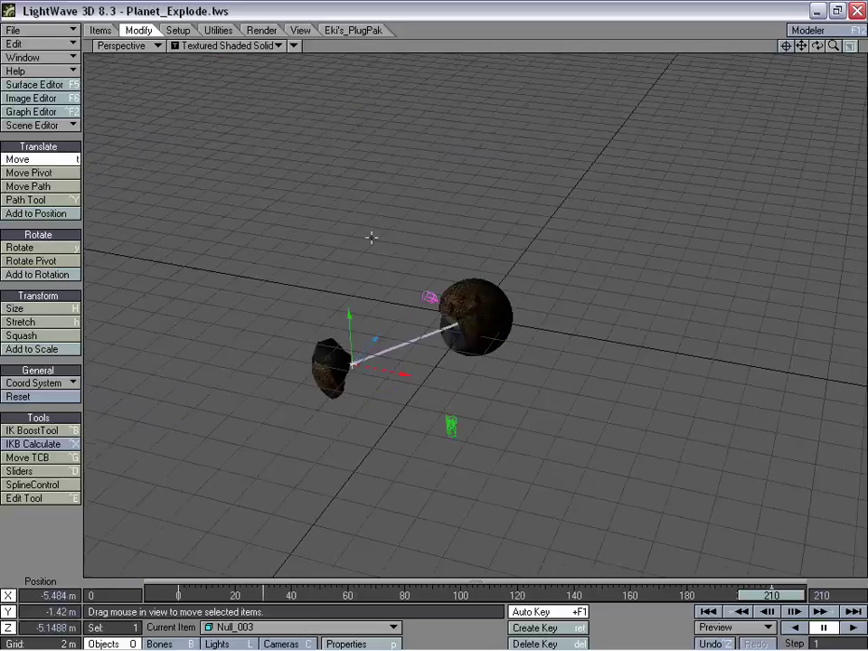
pyautogui.moveTo(402, 373); pyautogui.dragTo(375, 390)
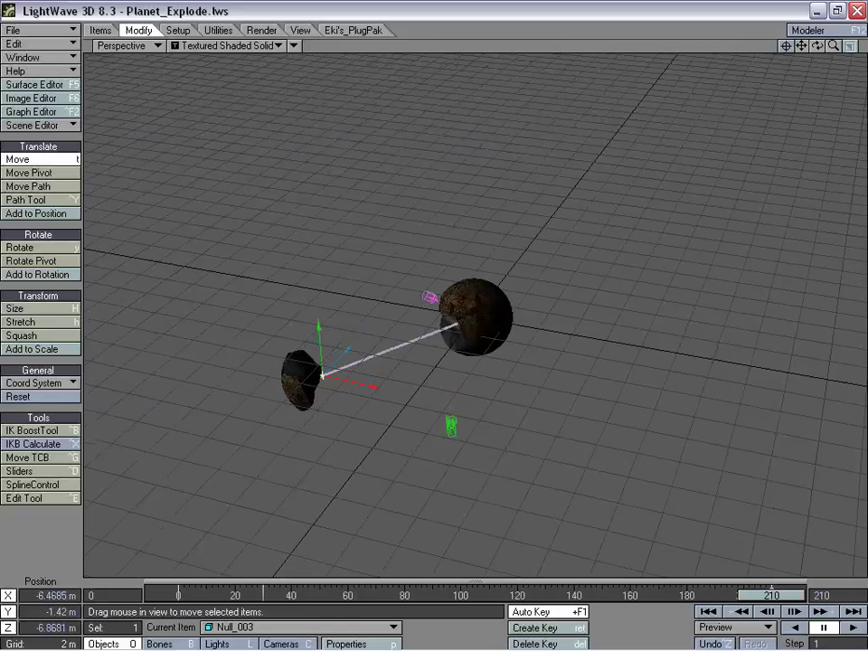
# - Check frame 210 in the Camera View, and move Null_003 farther out in Perspective to about X -8.06 m, Z -8.37 m
pyautogui.click(122, 45)
pyautogui.click(124, 70)
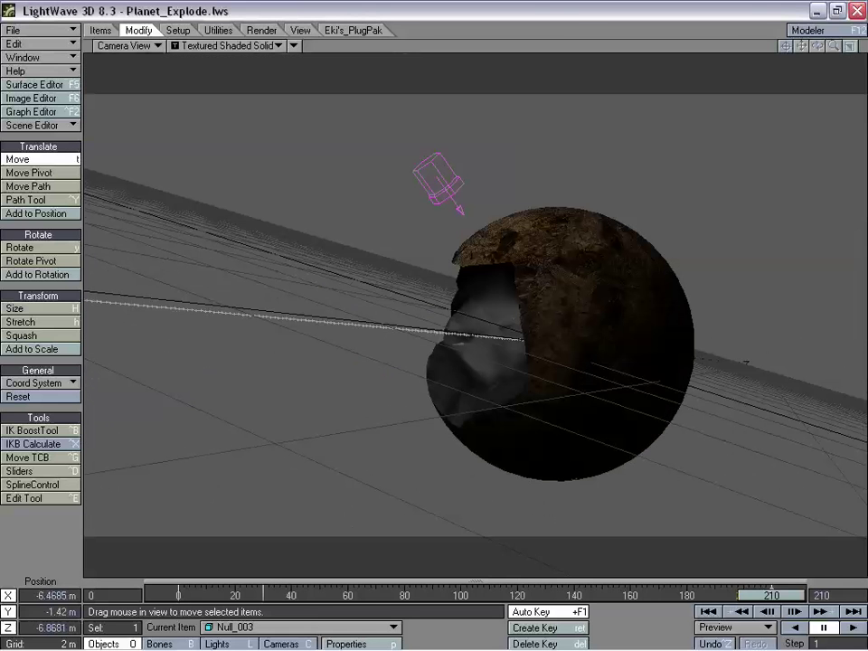
pyautogui.moveTo(771, 595)
pyautogui.mouseDown()
pyautogui.moveTo(341, 595)
pyautogui.moveTo(771, 595)
pyautogui.mouseUp()
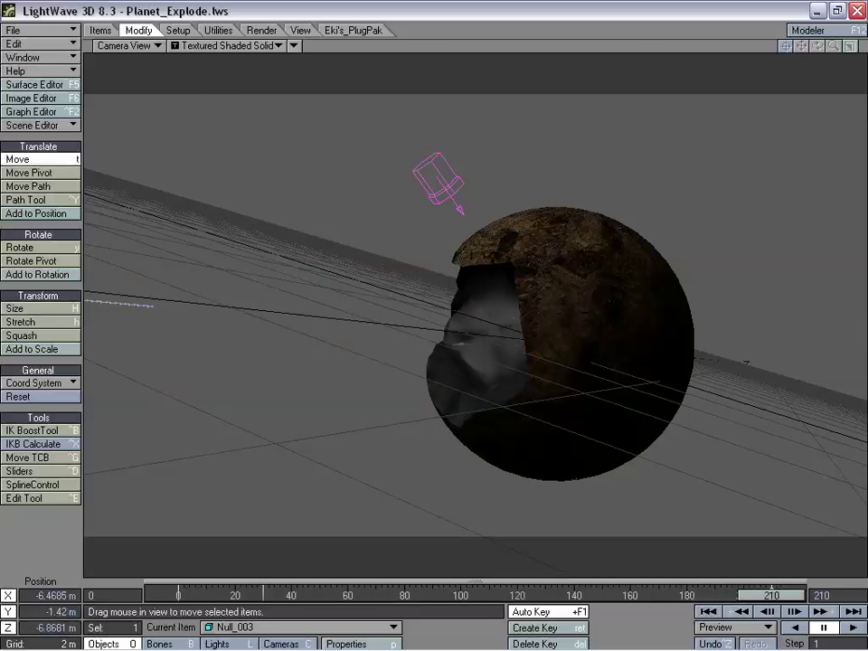
pyautogui.click(144, 47)
pyautogui.click(144, 25)
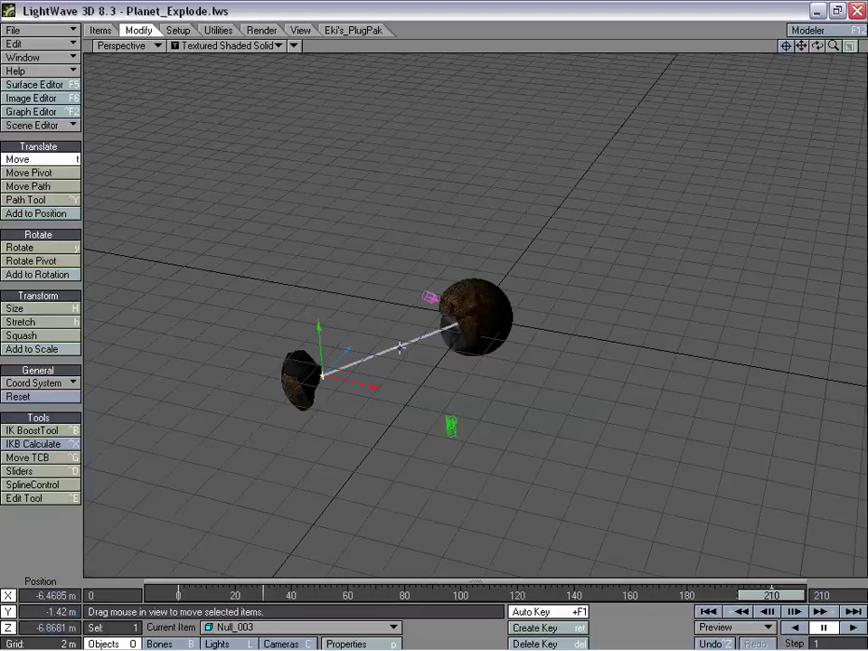
pyautogui.moveTo(400, 347); pyautogui.dragTo(379, 312)
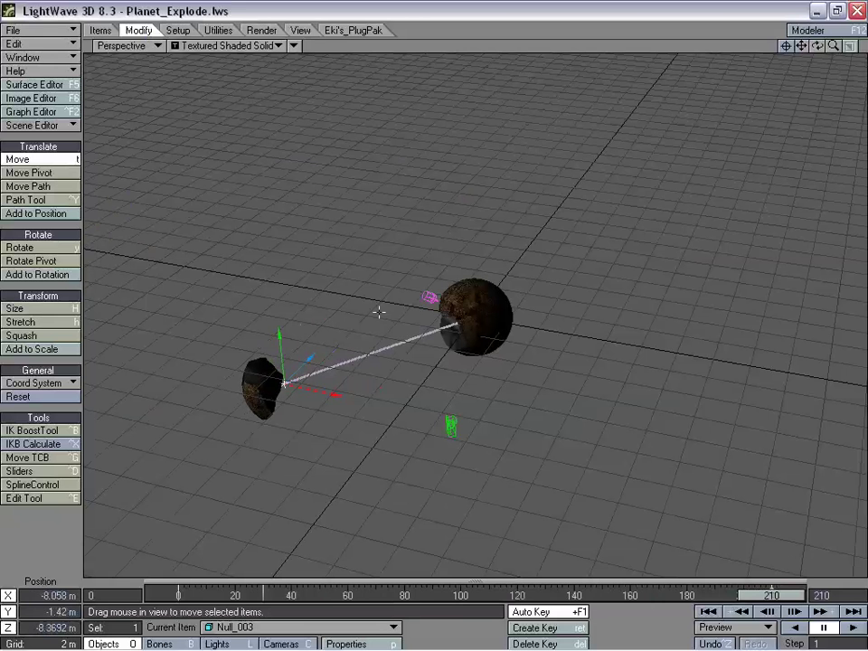
# - Switch to the Camera View and scrub back and forth from frame 30 to examine how the fragments leave the planet
pyautogui.click(122, 45)
pyautogui.click(126, 73)
pyautogui.moveTo(773, 604); pyautogui.dragTo(262, 600)
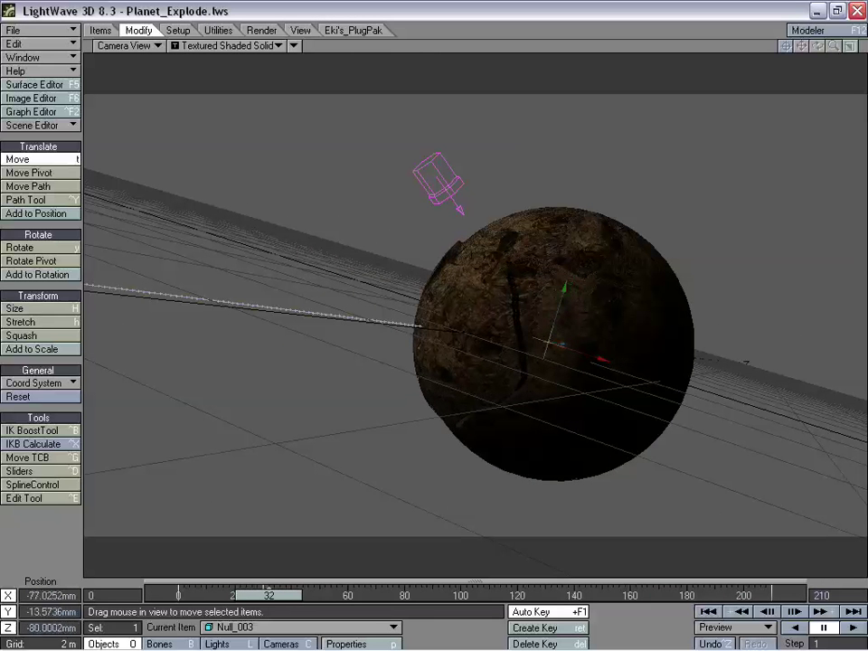
pyautogui.moveTo(286, 594); pyautogui.dragTo(257, 595)
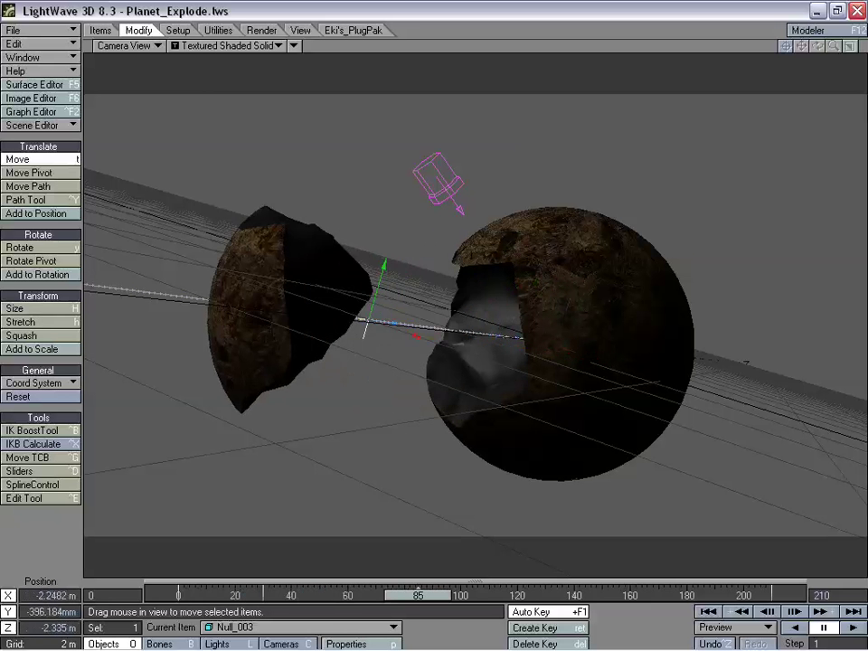
pyautogui.moveTo(384, 595); pyautogui.dragTo(274, 595)
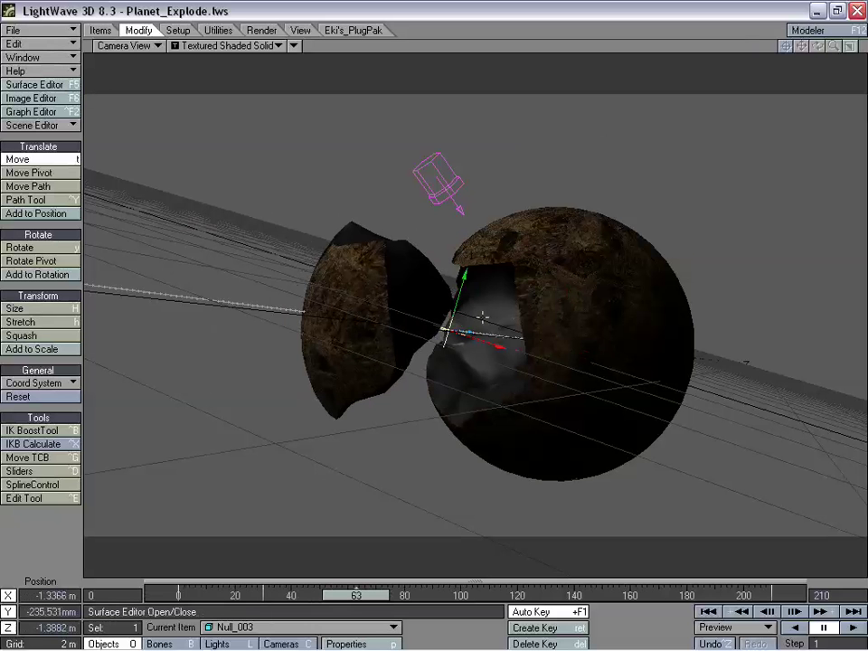
pyautogui.moveTo(360, 596); pyautogui.dragTo(308, 594)
# - Open Null_003's curves in the Graph Editor and set the Position.X key at frame 30 to Linear
pyautogui.click(31, 111)
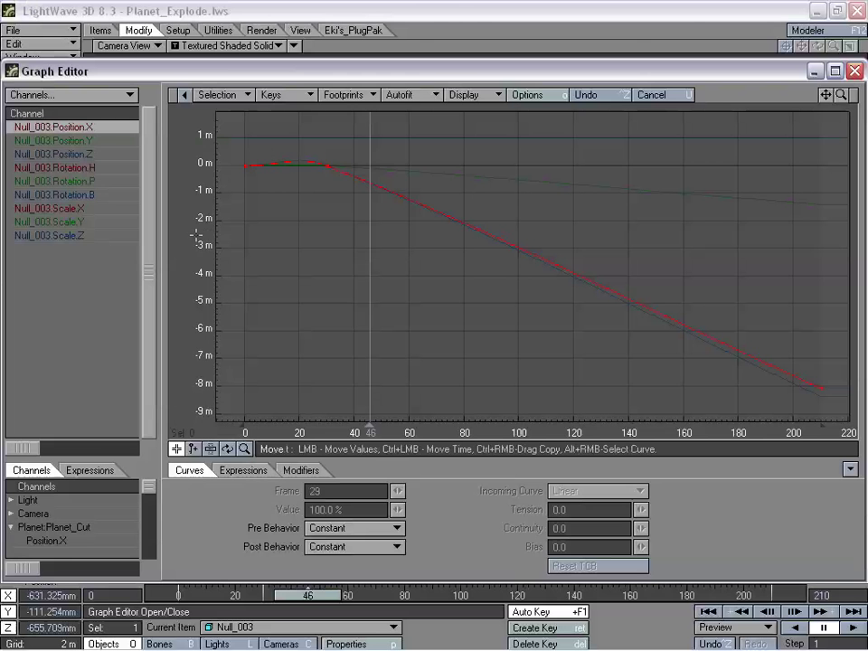
pyautogui.click(50, 140)
pyautogui.click(61, 155)
pyautogui.click(64, 182)
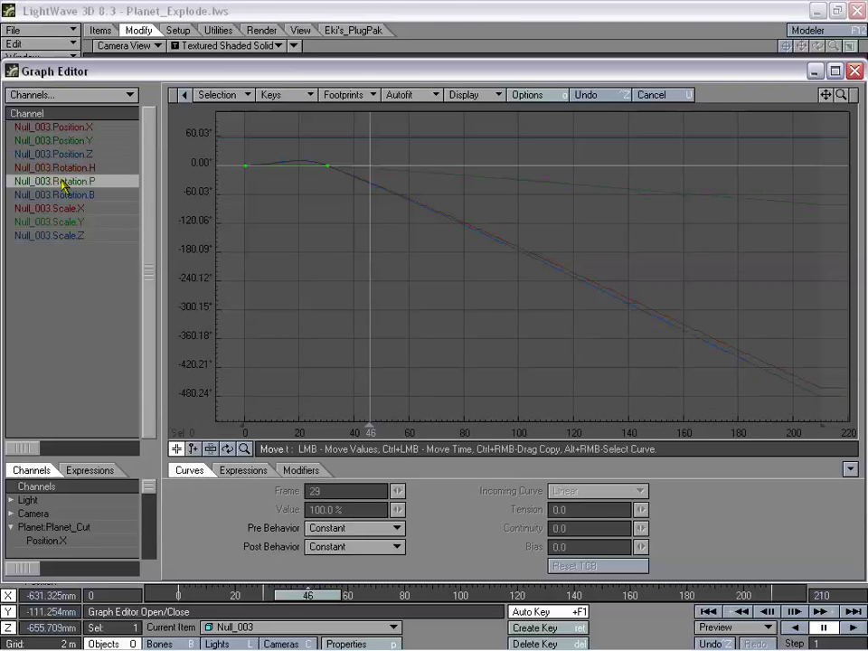
pyautogui.click(69, 208)
pyautogui.click(88, 128)
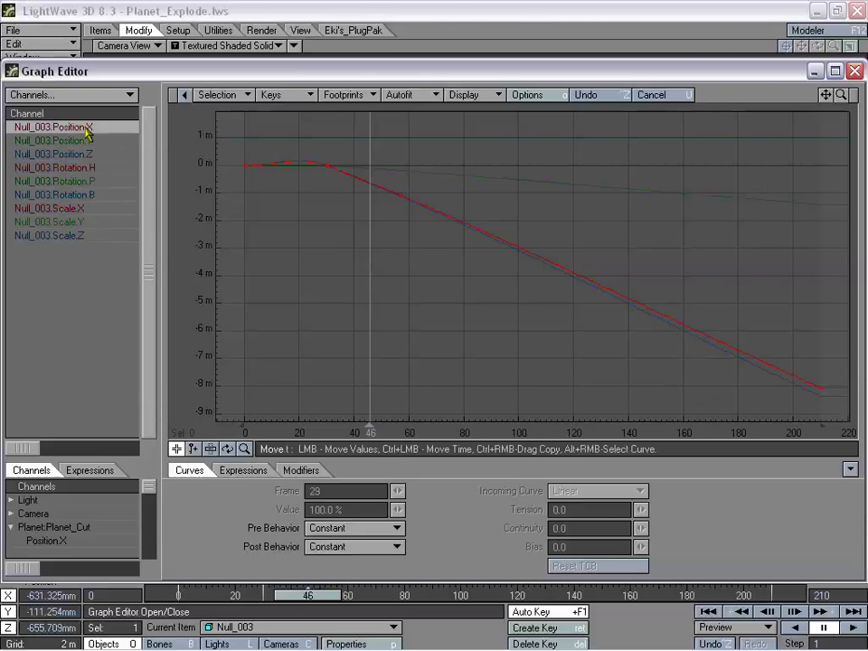
pyautogui.rightClick(311, 177)
pyautogui.click(244, 223)
# - Set the frame 30 keys of Null_003's Position.Y and Position.Z channels to Linear
pyautogui.click(82, 142)
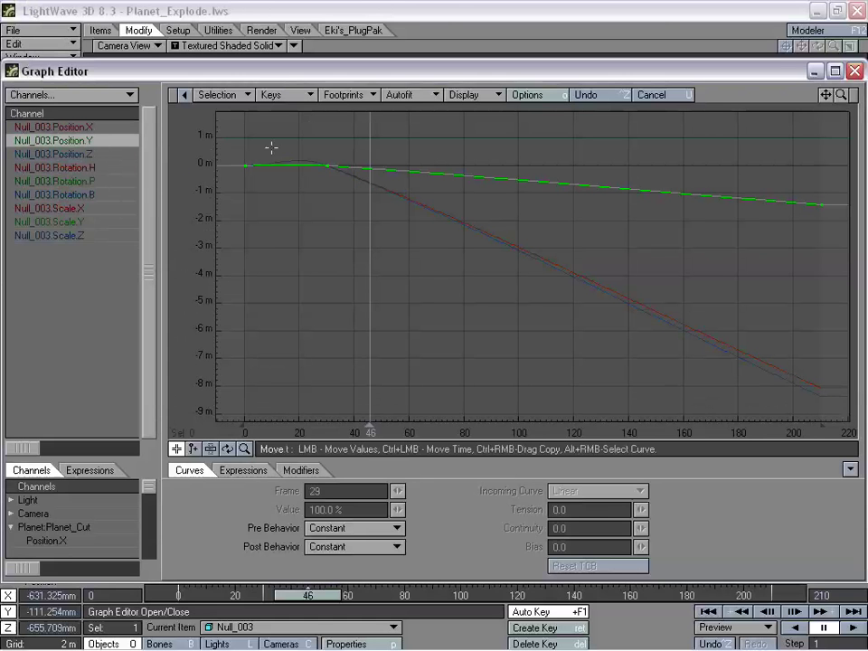
pyautogui.rightClick(320, 166)
pyautogui.click(246, 216)
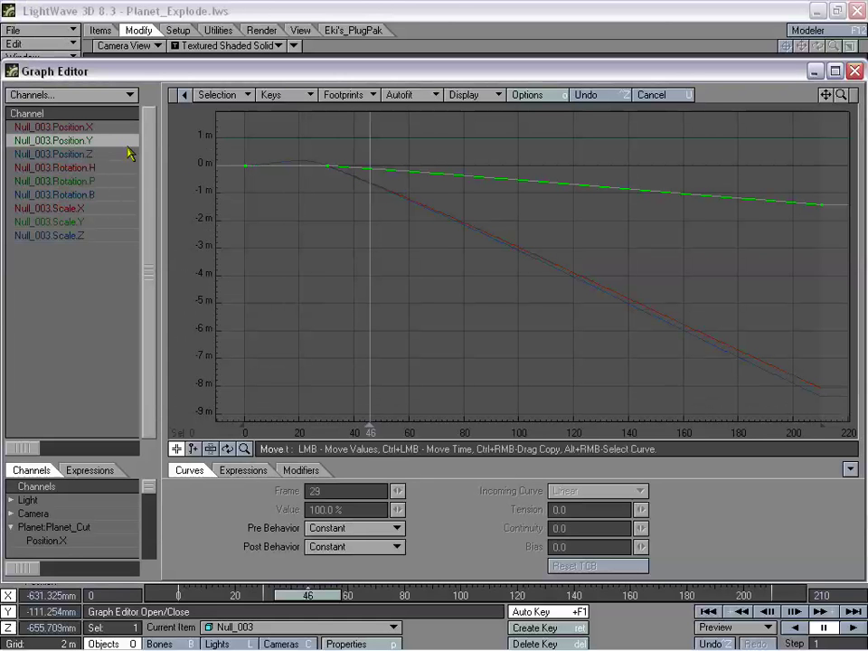
pyautogui.click(81, 153)
pyautogui.rightClick(322, 167)
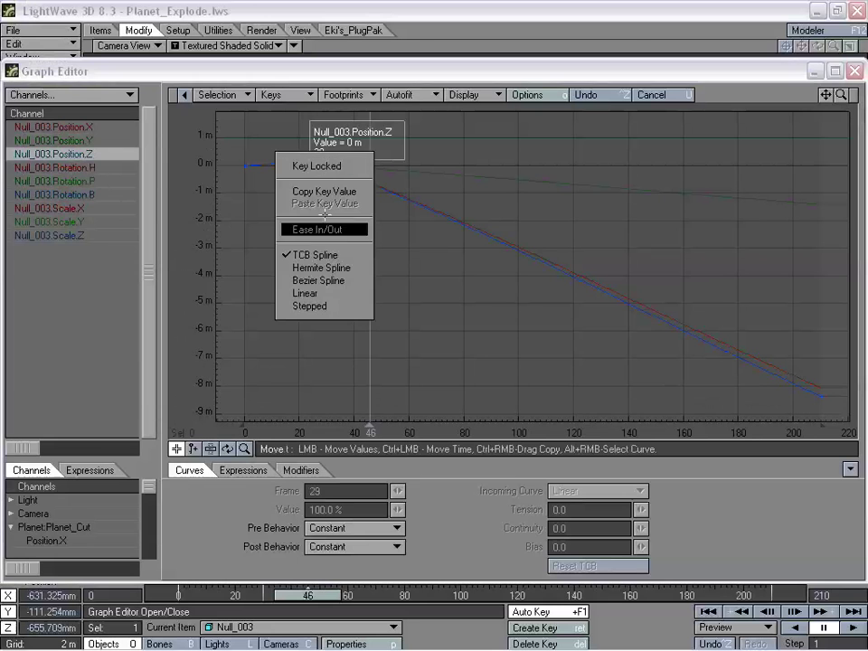
pyautogui.click(323, 294)
# - Examine Null_003's rotation and scale curves and the curve type of the Rotation.H key at frame 30
pyautogui.rightClick(78, 169)
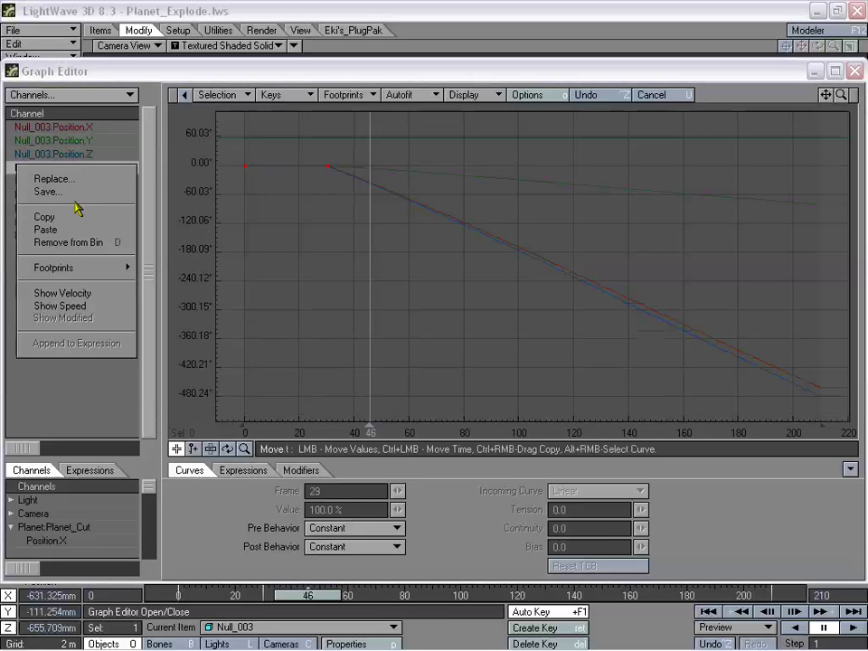
pyautogui.click(4, 184)
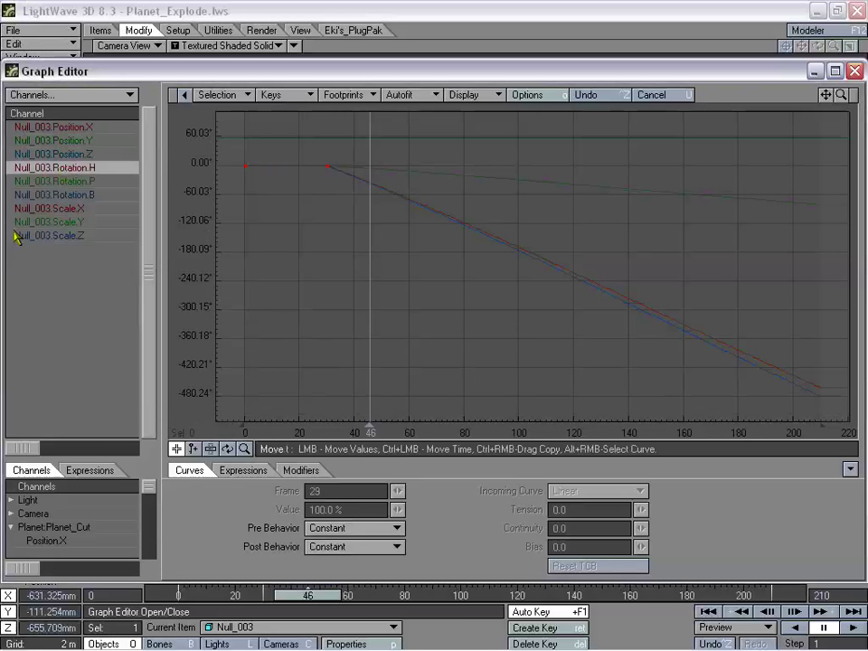
pyautogui.click(80, 181)
pyautogui.click(92, 169)
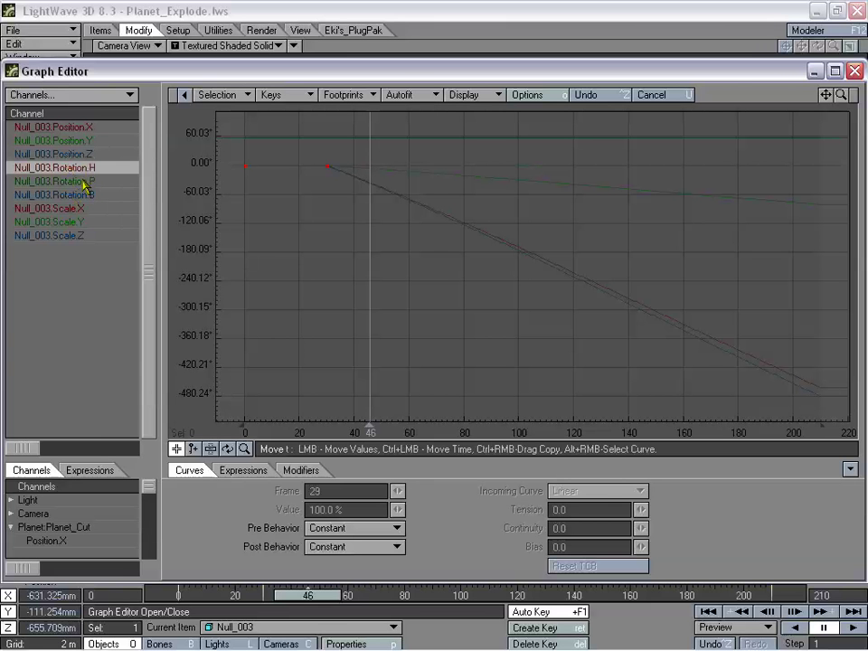
pyautogui.rightClick(326, 167)
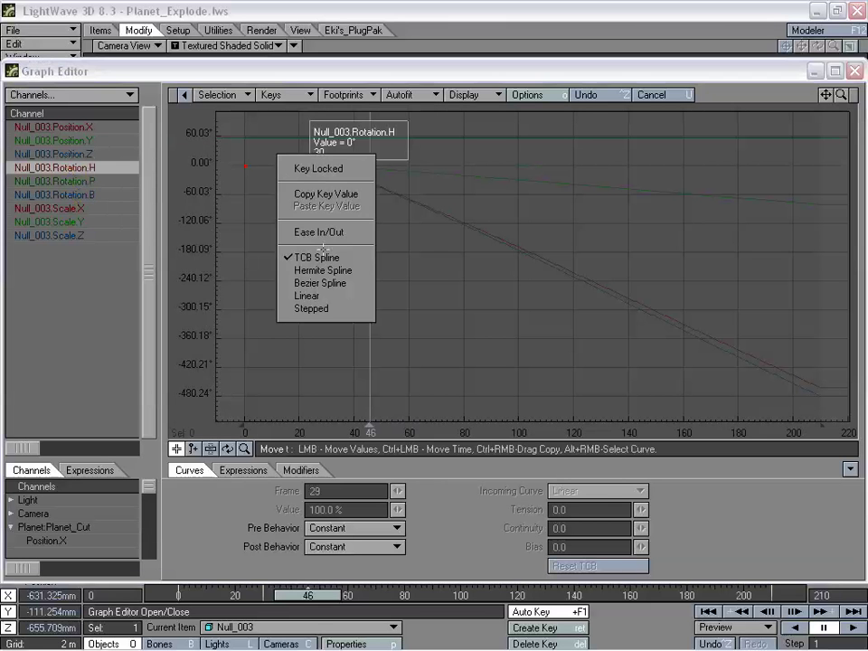
pyautogui.click(77, 181)
pyautogui.click(74, 194)
pyautogui.click(73, 222)
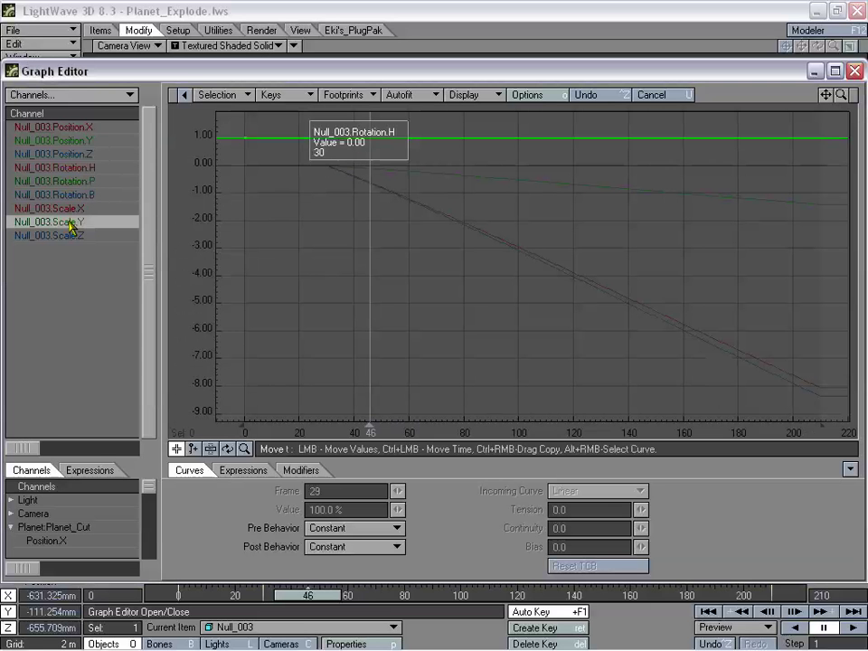
pyautogui.click(71, 234)
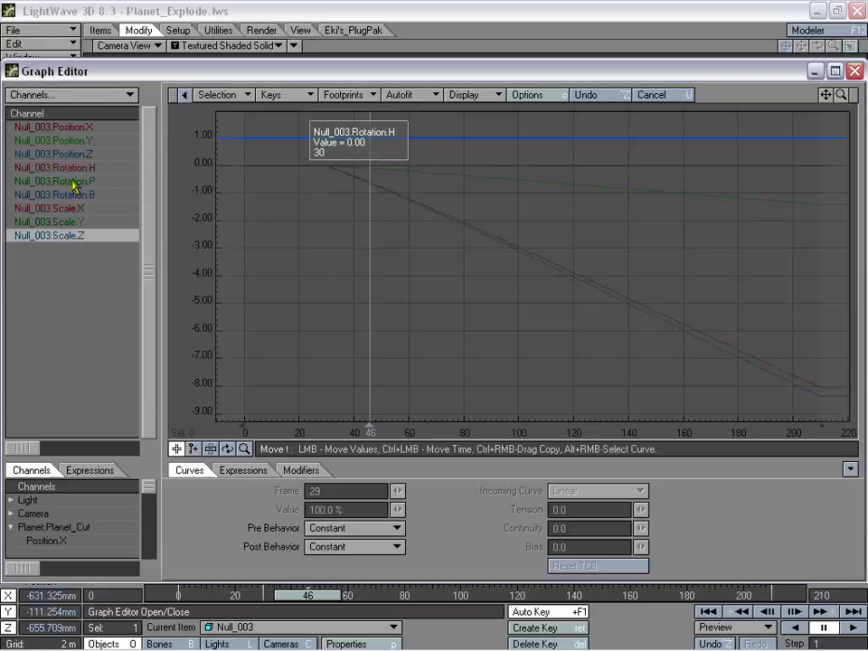
# - Close the Graph Editor and scrub through the animation to frame 75 to check the motion before and after frame 30
pyautogui.click(854, 71)
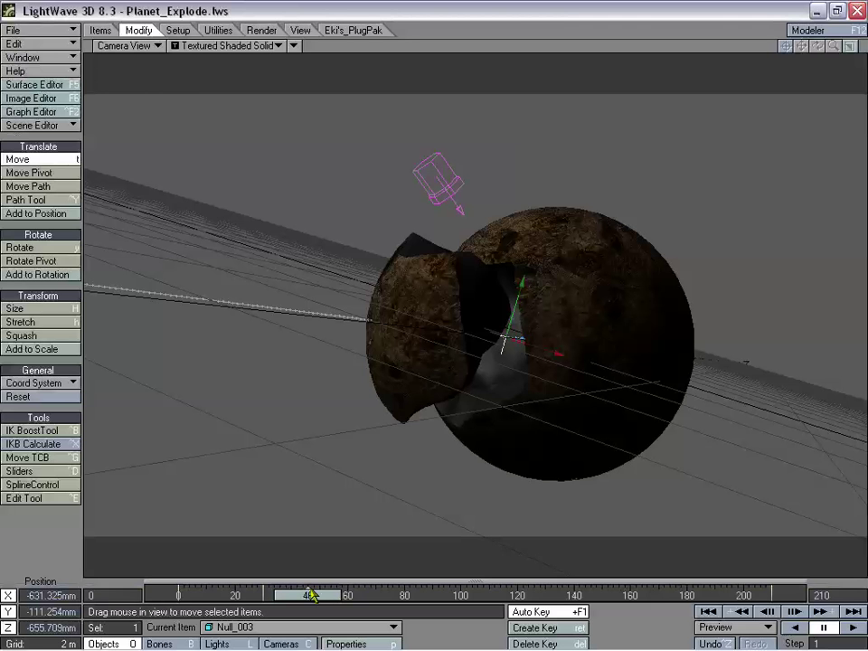
pyautogui.moveTo(310, 594); pyautogui.dragTo(197, 594)
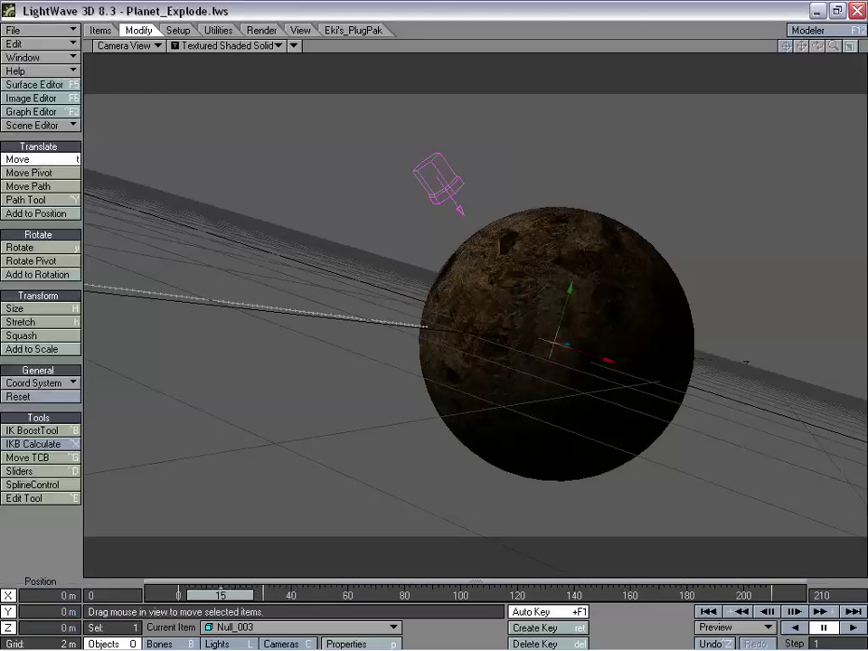
pyautogui.moveTo(251, 594); pyautogui.dragTo(390, 594)
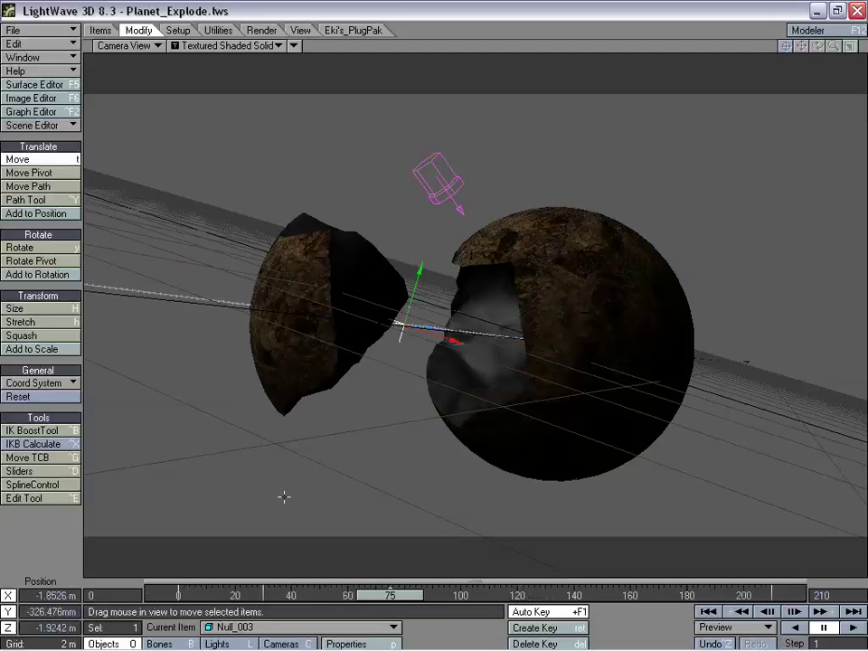
# - Make Planet:3-2 the current item and create a motion key for it at frame 75
pyautogui.click(267, 623)
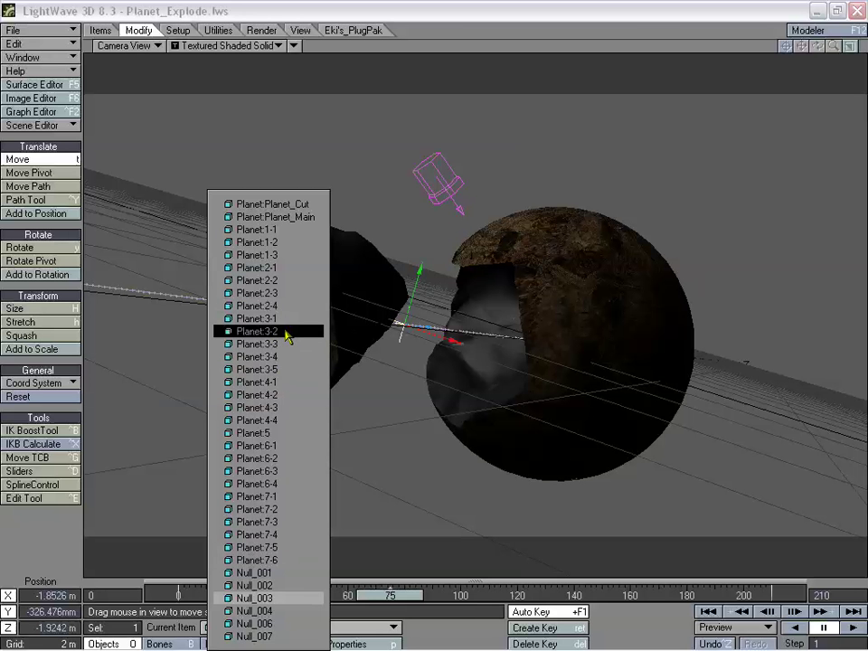
pyautogui.click(287, 332)
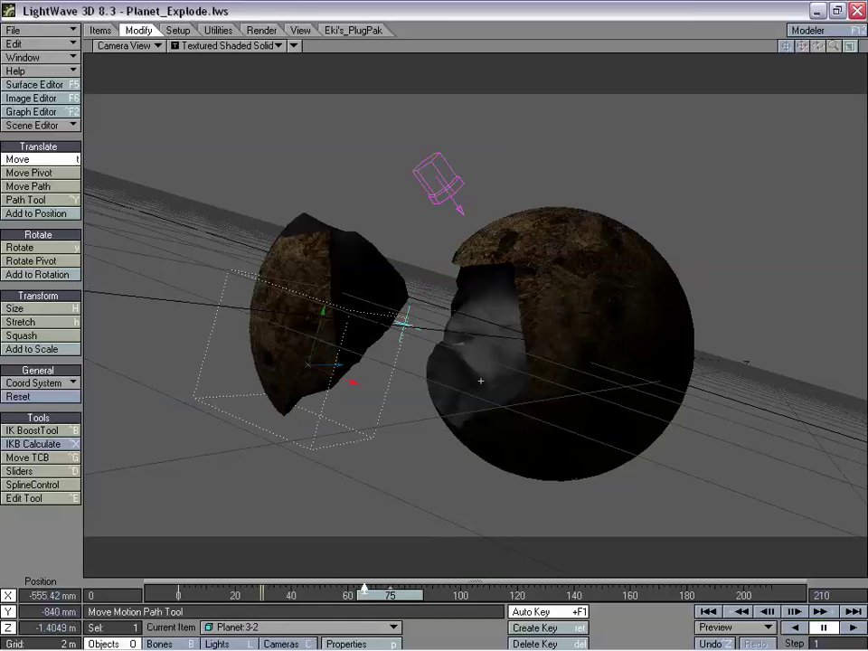
pyautogui.click(536, 627)
pyautogui.click(598, 322)
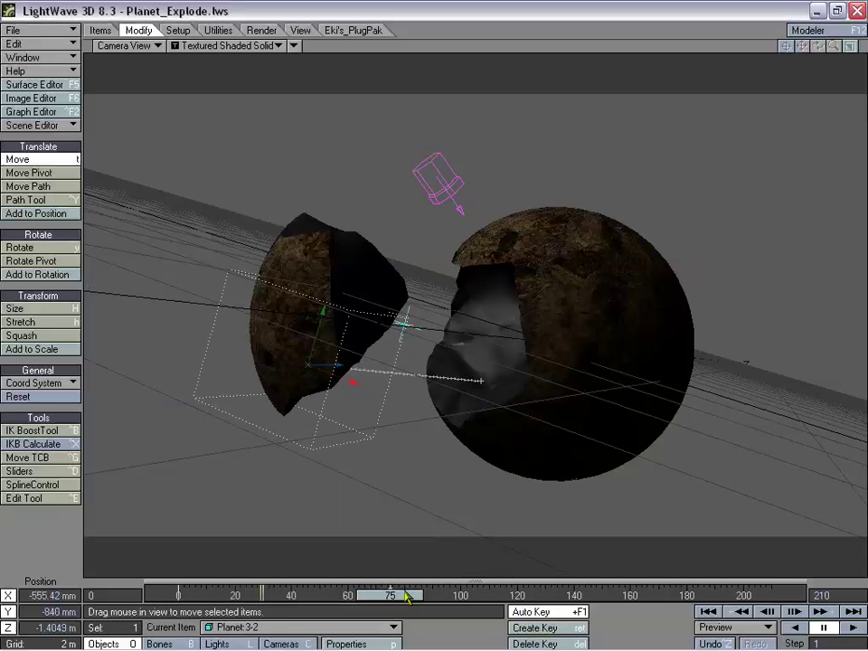
# - At frame 210, view the scene in Perspective and move Planet:3-2 away from the other fragments of its group
pyautogui.moveTo(394, 602); pyautogui.dragTo(615, 596)
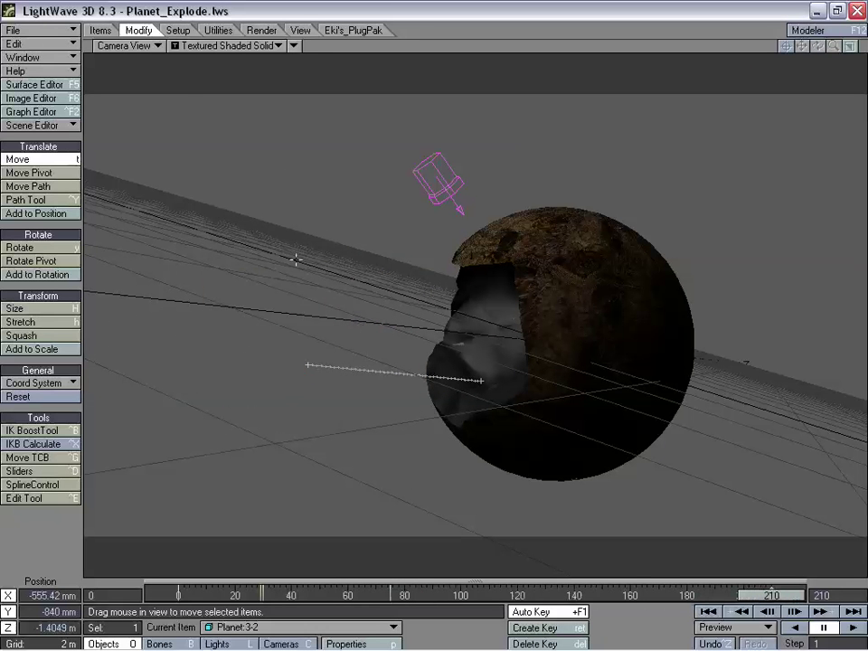
pyautogui.click(126, 45)
pyautogui.click(154, 107)
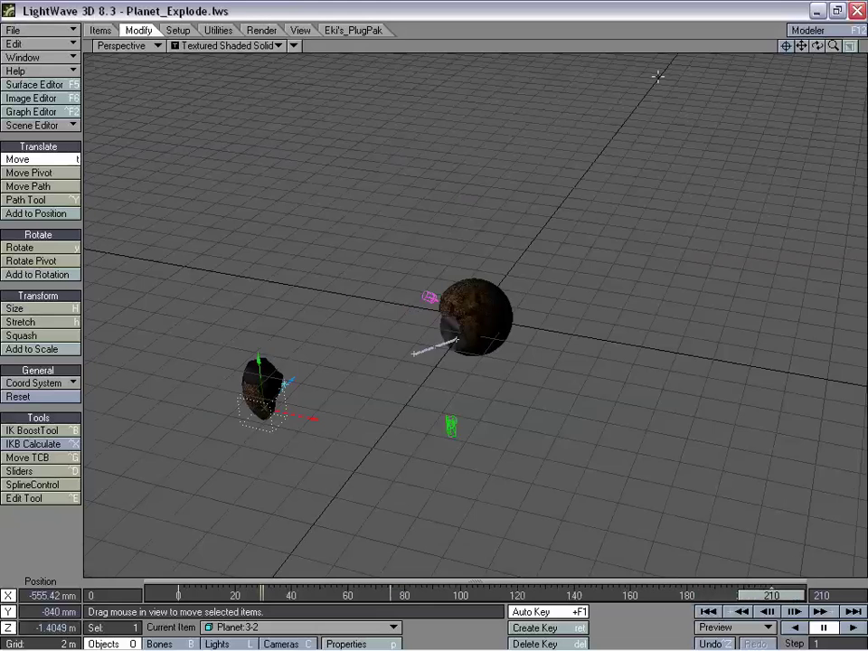
pyautogui.moveTo(819, 46); pyautogui.dragTo(846, 45)
pyautogui.moveTo(806, 46); pyautogui.dragTo(808, 47, button='right')
pyautogui.moveTo(806, 46); pyautogui.dragTo(435, 322)
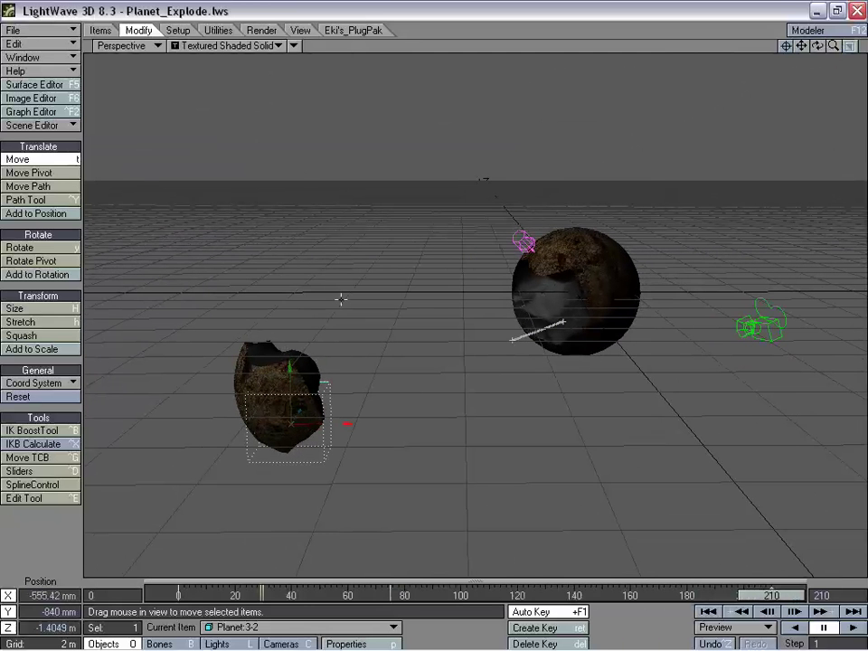
pyautogui.moveTo(347, 423); pyautogui.dragTo(470, 416)
pyautogui.moveTo(378, 434); pyautogui.dragTo(463, 443)
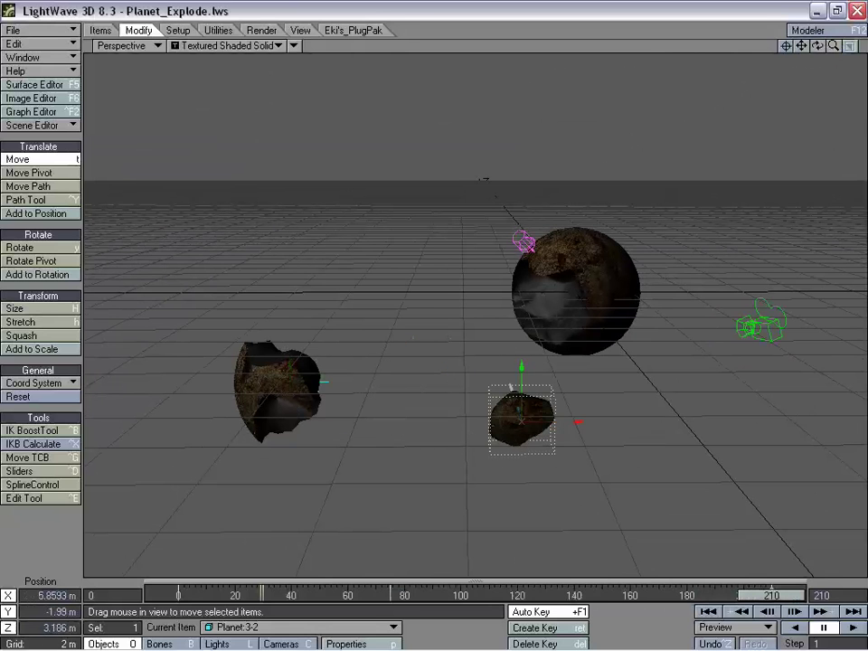
pyautogui.moveTo(469, 403); pyautogui.dragTo(435, 311, button='right')
pyautogui.moveTo(435, 312); pyautogui.dragTo(496, 412)
pyautogui.moveTo(495, 412); pyautogui.dragTo(502, 420, button='right')
# - Scrub through the animation in Perspective and Camera View to check Planet:3-2's motion before and after frame 75
pyautogui.moveTo(771, 595); pyautogui.dragTo(240, 594)
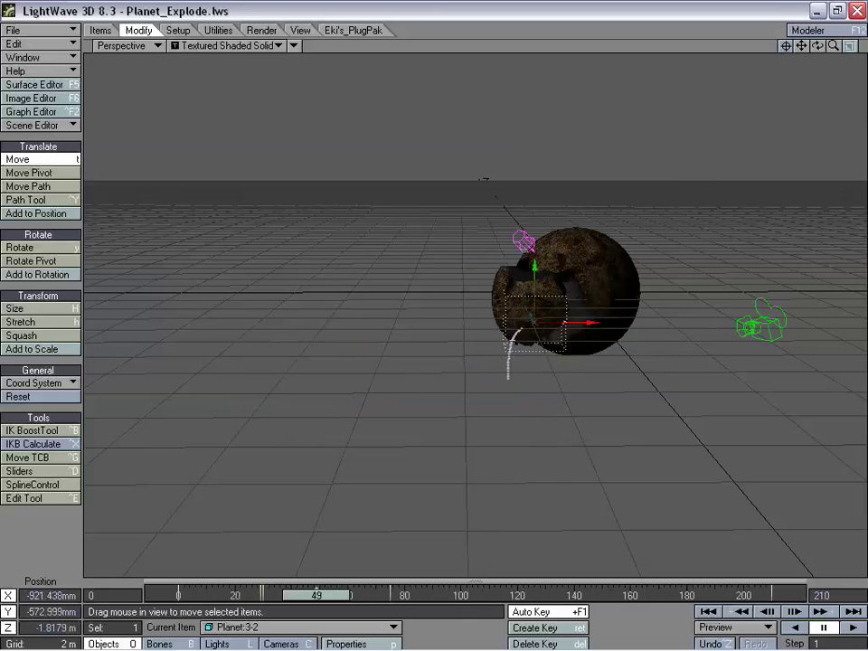
pyautogui.moveTo(317, 594); pyautogui.dragTo(257, 595)
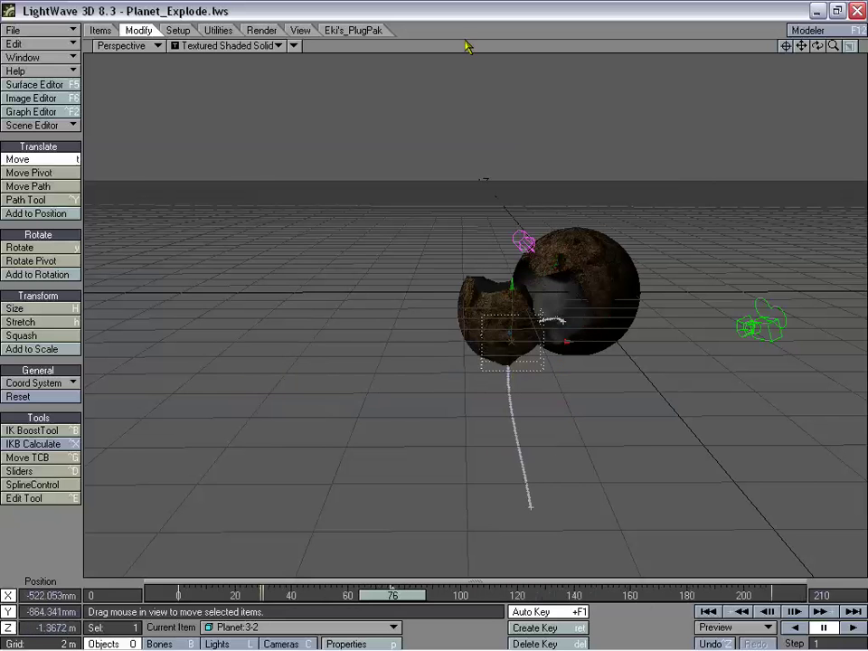
pyautogui.click(127, 45)
pyautogui.click(128, 71)
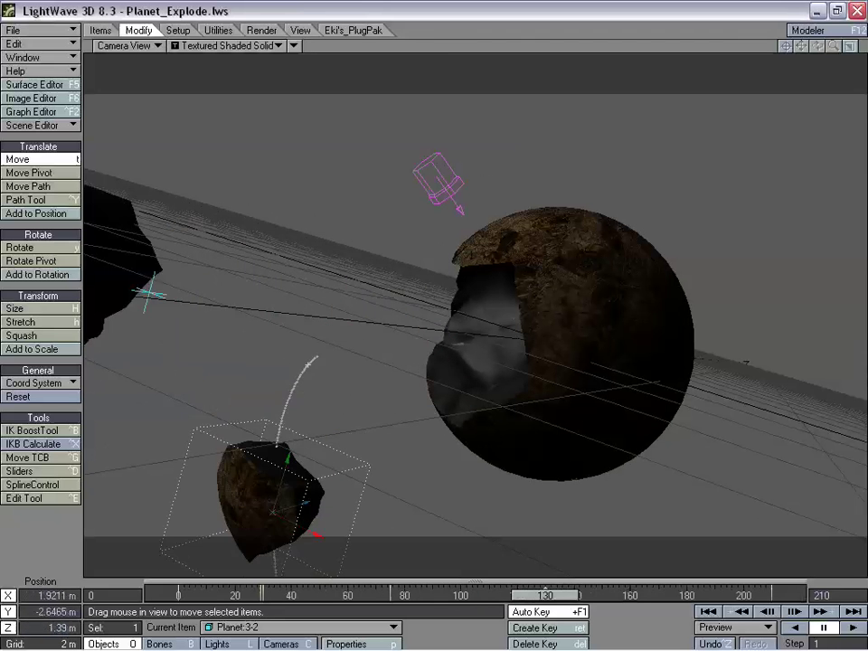
pyautogui.moveTo(545, 594); pyautogui.dragTo(429, 558)
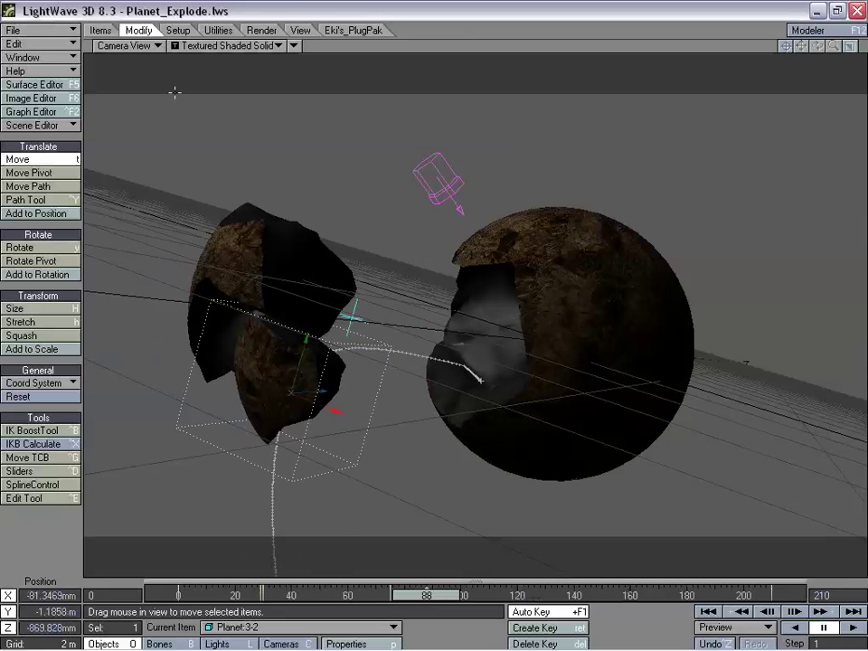
# - Open the Graph Editor and set the frame 75 keys of Planet:3-2's Position.X, Position.Y and Position.Z channels to Linear
pyautogui.click(26, 111)
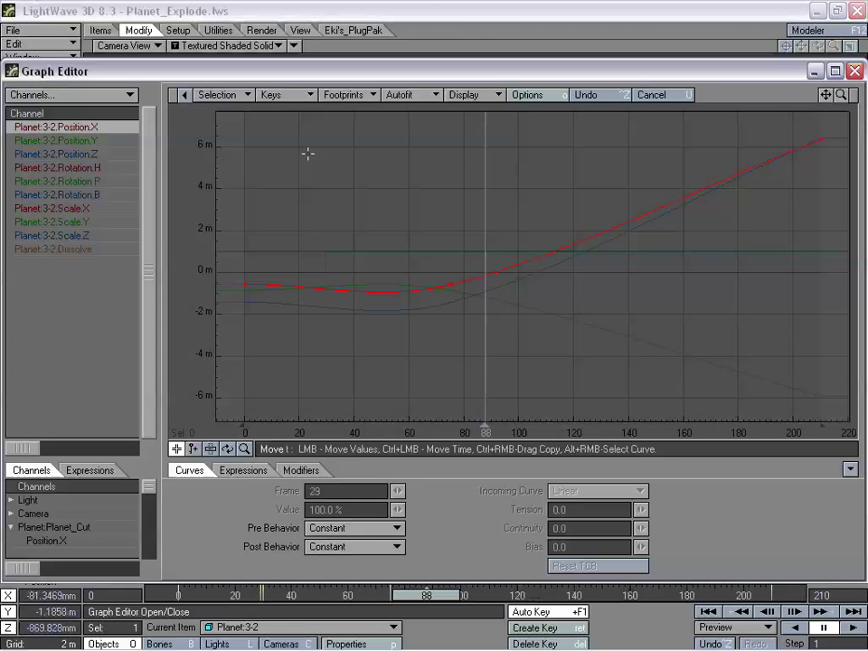
pyautogui.rightClick(446, 282)
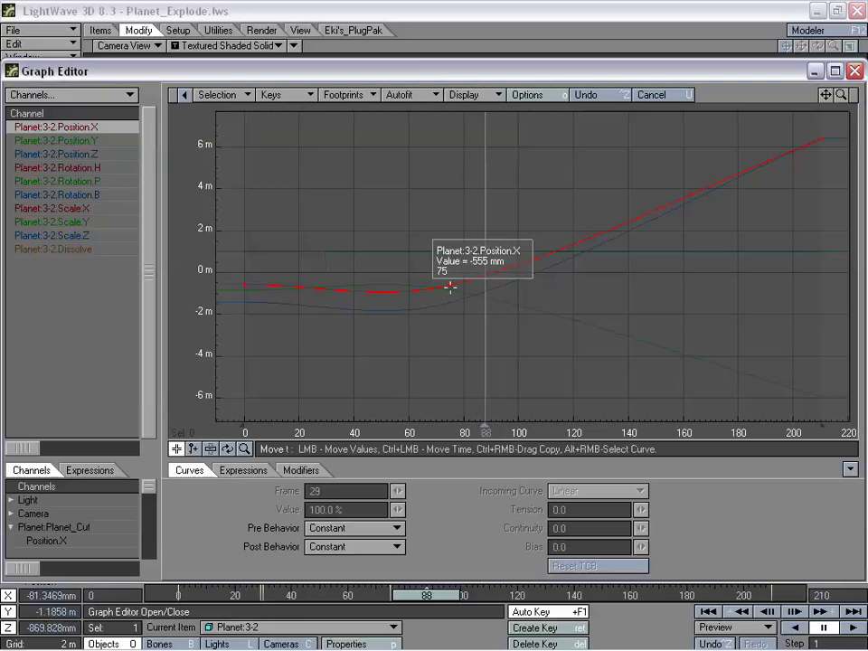
pyautogui.rightClick(451, 288)
pyautogui.click(450, 414)
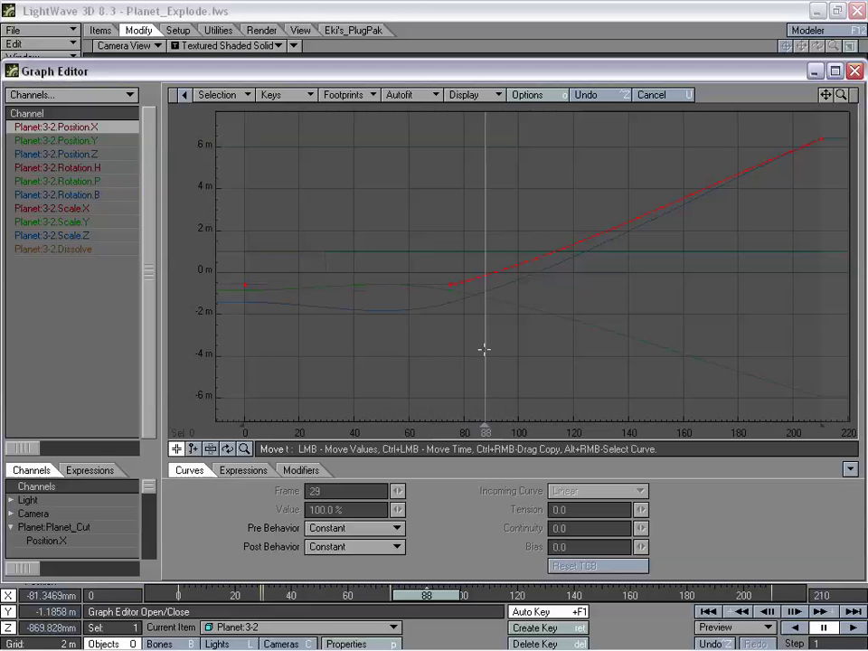
pyautogui.click(81, 142)
pyautogui.rightClick(449, 287)
pyautogui.click(435, 413)
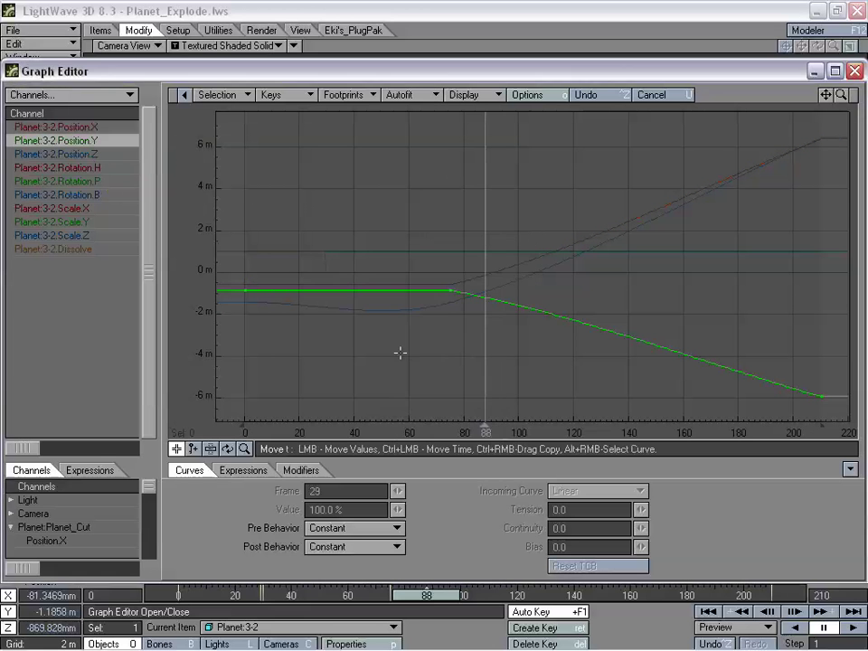
pyautogui.click(78, 154)
pyautogui.rightClick(451, 298)
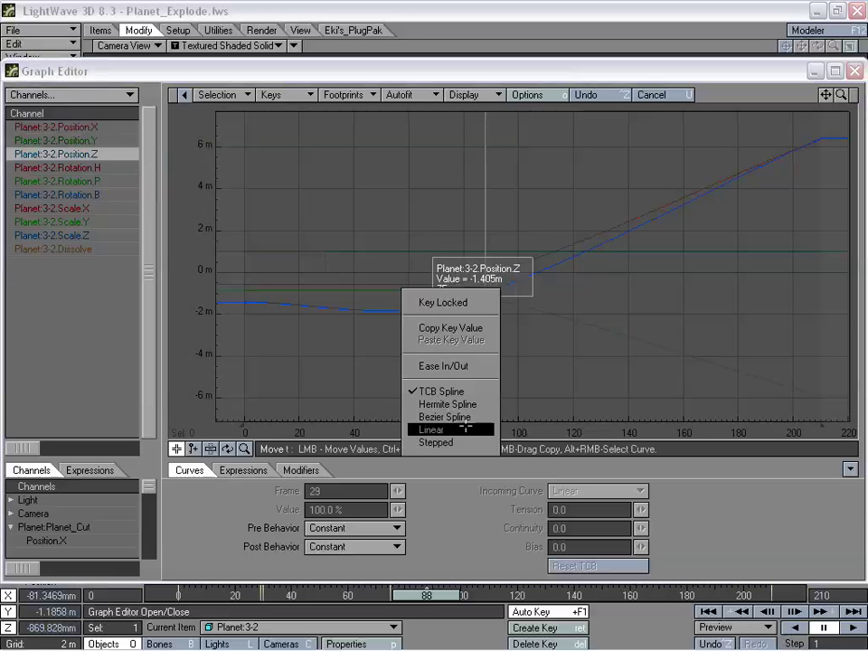
pyautogui.click(463, 429)
# - Set the frame 75 keys of Planet:3-2's Rotation.H, Rotation.P and Rotation.B channels to Linear
pyautogui.click(90, 168)
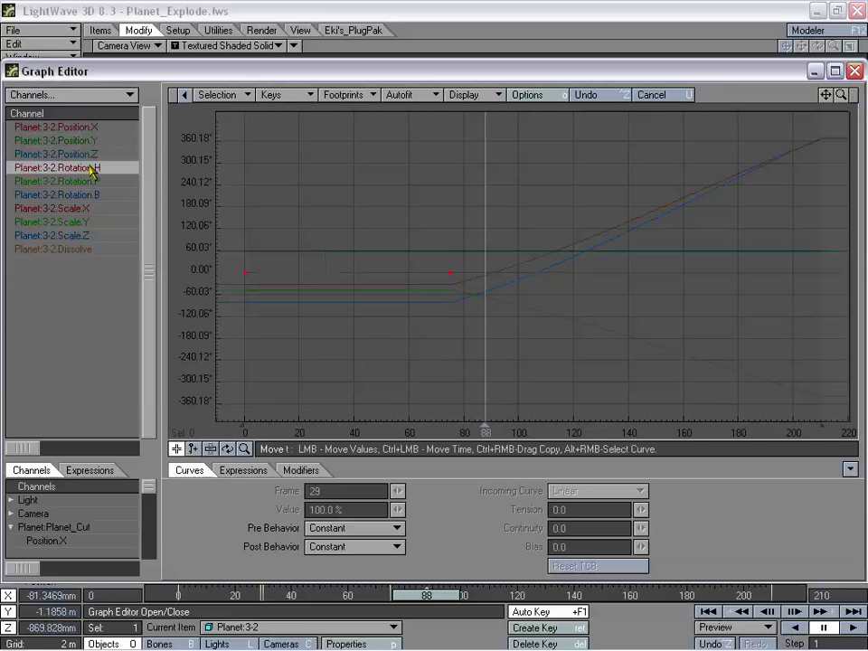
pyautogui.rightClick(446, 271)
pyautogui.click(452, 400)
pyautogui.click(68, 182)
pyautogui.rightClick(450, 272)
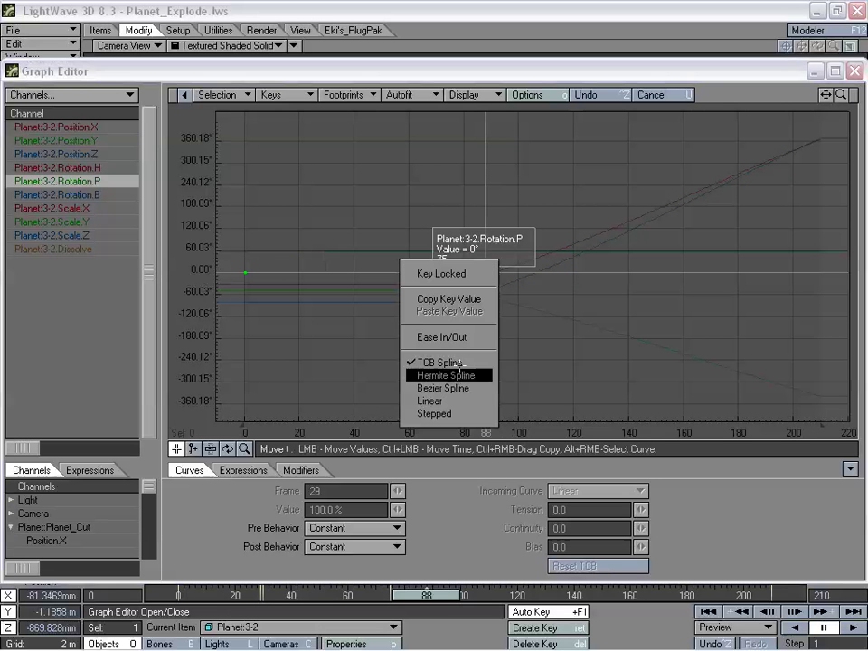
pyautogui.click(452, 401)
pyautogui.click(68, 195)
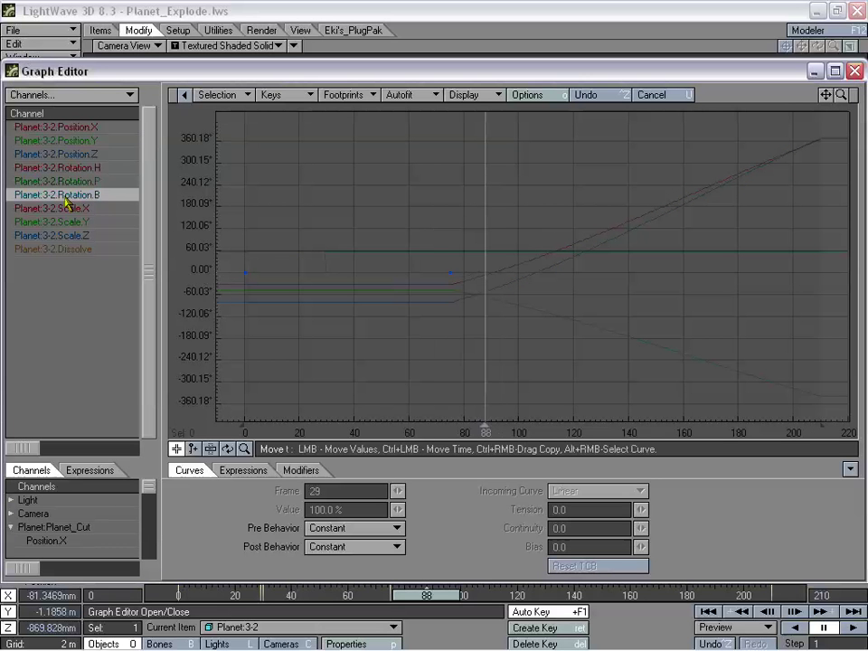
pyautogui.rightClick(450, 272)
pyautogui.click(467, 400)
# - Close the Graph Editor and reposition Planet:3-2 at frame 210 to about X 3.29 m, Y -5.43 m, Z 1.28 m
pyautogui.click(853, 73)
pyautogui.moveTo(426, 594); pyautogui.dragTo(316, 595)
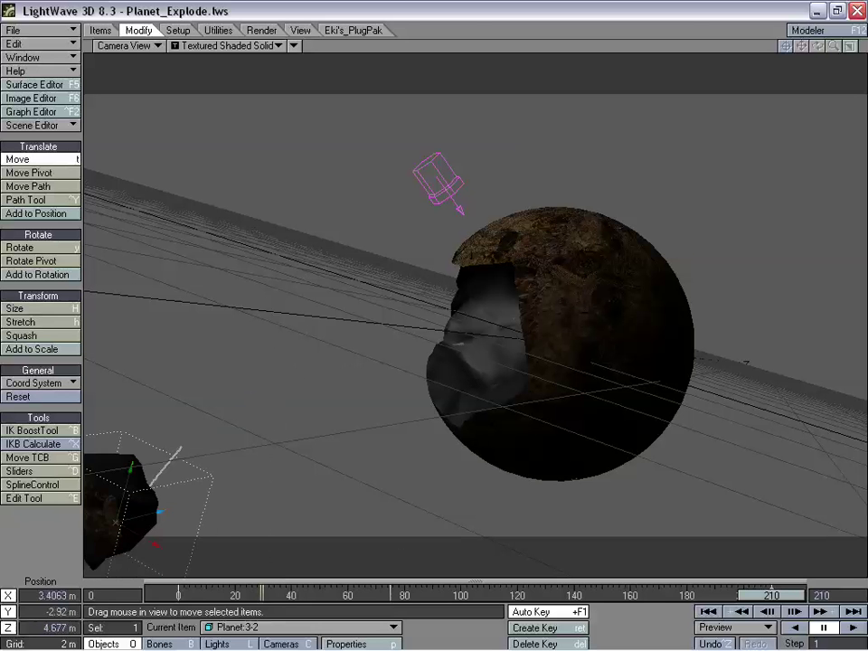
pyautogui.moveTo(770, 595); pyautogui.dragTo(178, 594)
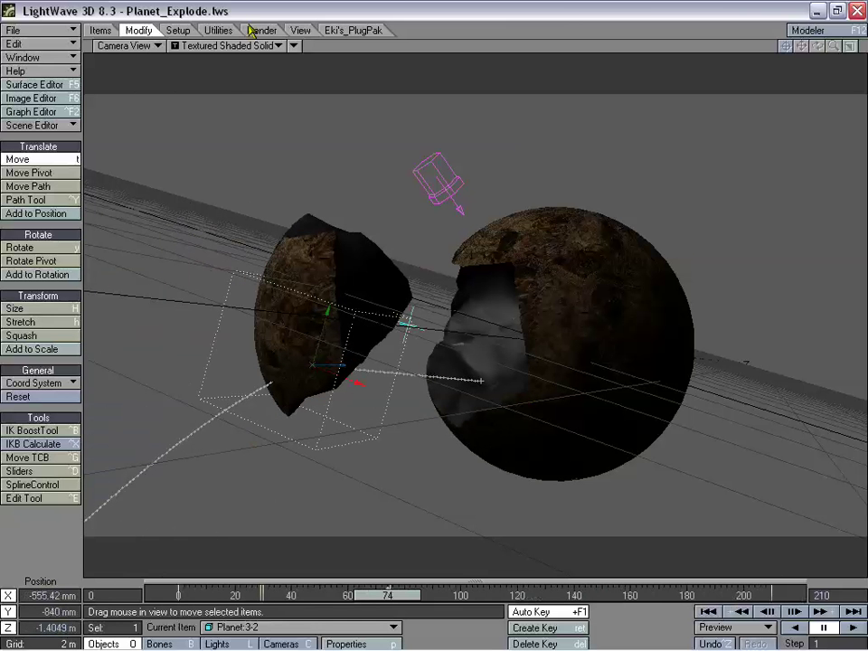
# - In Perspective view, rotate Planet:3-2 freehand in heading and pitch at frame 210 to make it tumble
pyautogui.click(131, 45)
pyautogui.click(120, 108)
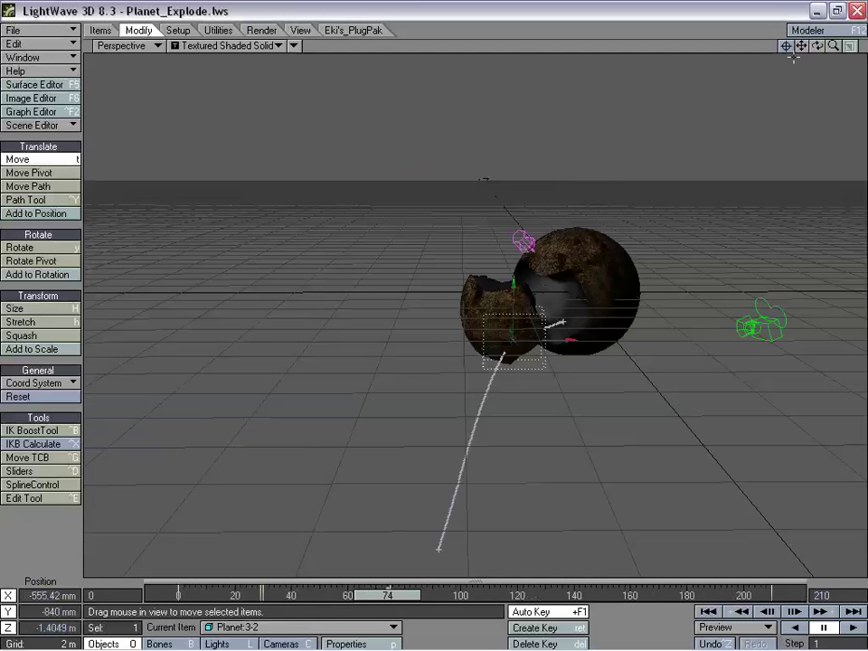
pyautogui.moveTo(817, 45); pyautogui.dragTo(810, 78)
pyautogui.moveTo(396, 597); pyautogui.dragTo(779, 597)
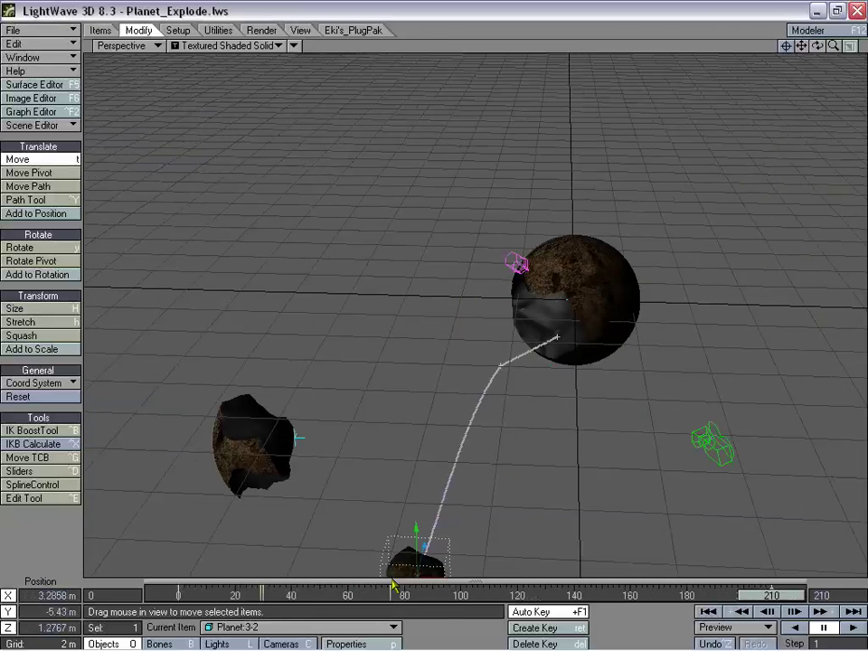
pyautogui.moveTo(799, 47); pyautogui.dragTo(434, 316)
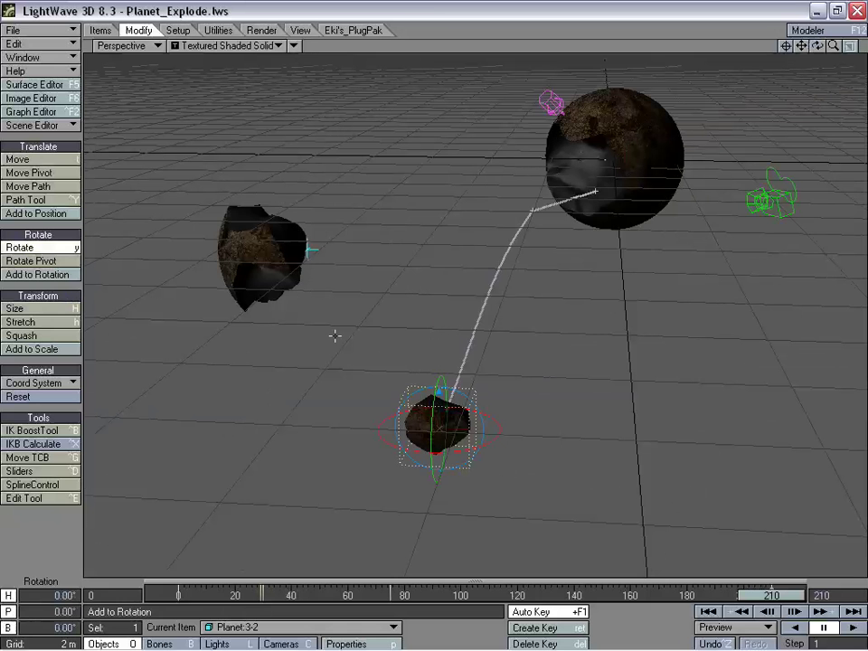
pyautogui.moveTo(440, 428); pyautogui.dragTo(358, 389)
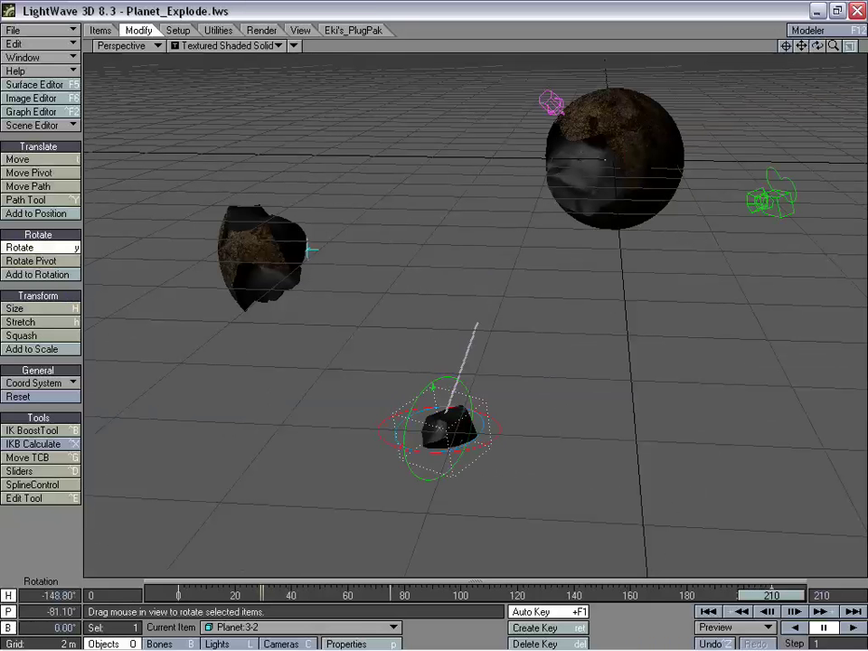
pyautogui.click(765, 611)
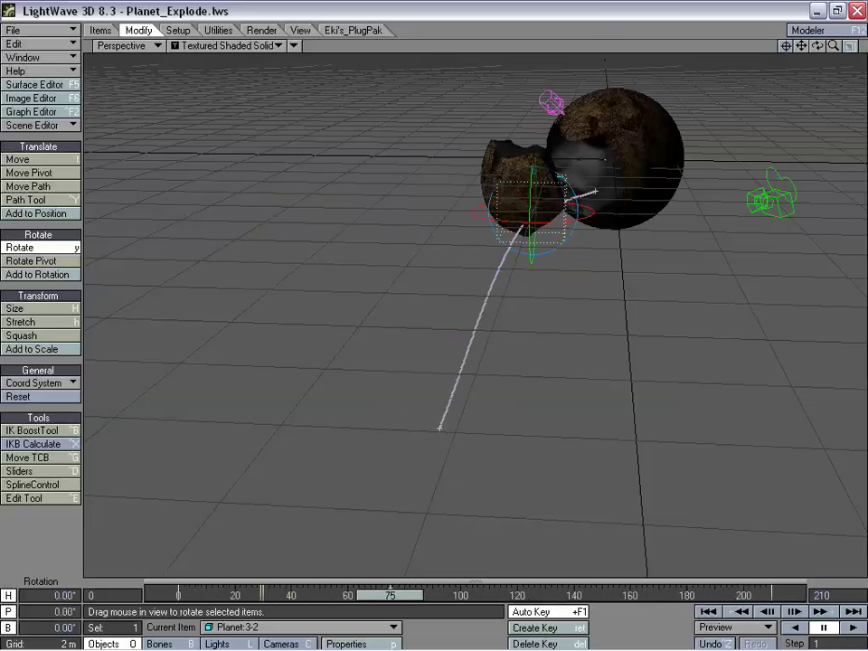
# - Make Planet:3-3 the current item and create a motion key for it at frame 75
pyautogui.click(299, 624)
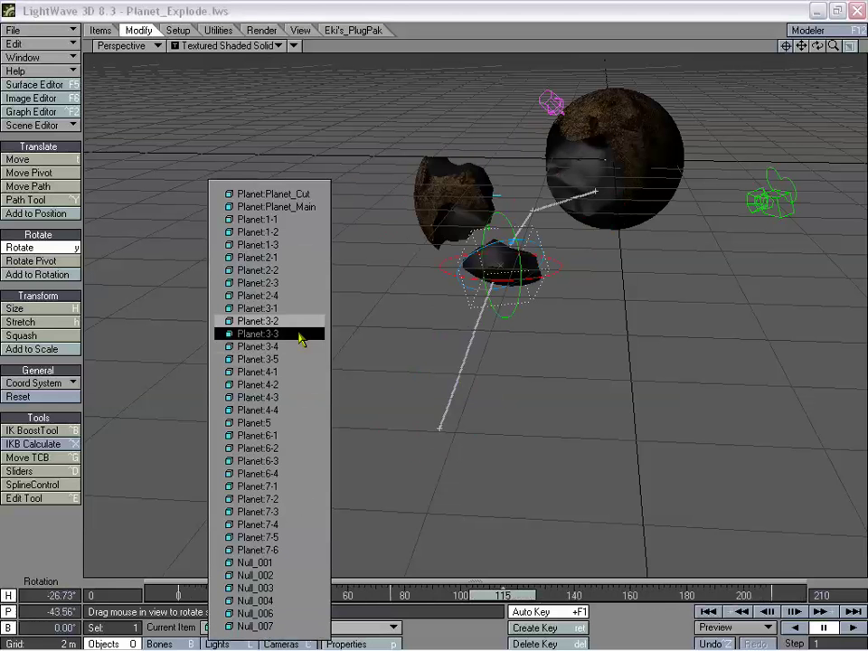
pyautogui.click(301, 335)
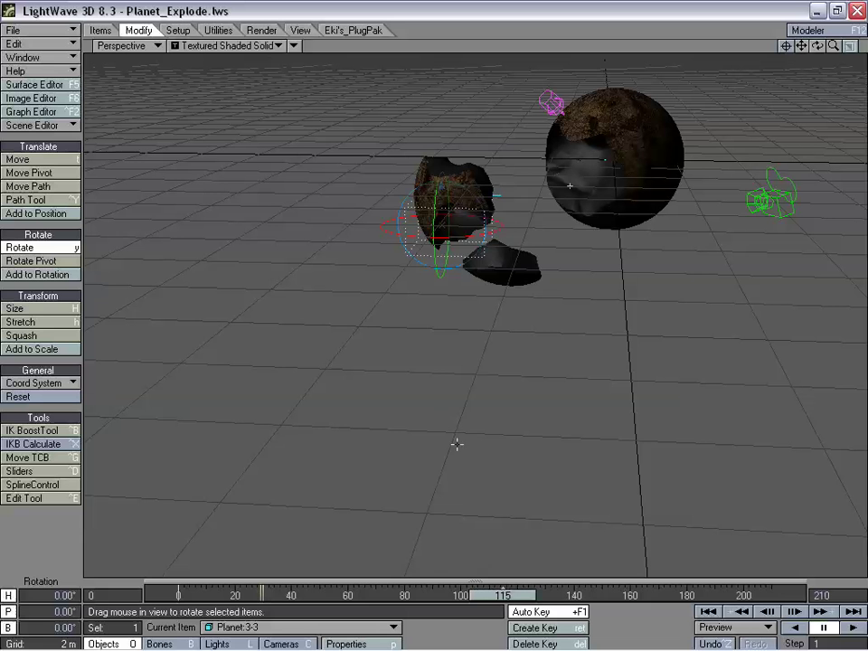
pyautogui.moveTo(488, 597); pyautogui.dragTo(389, 597)
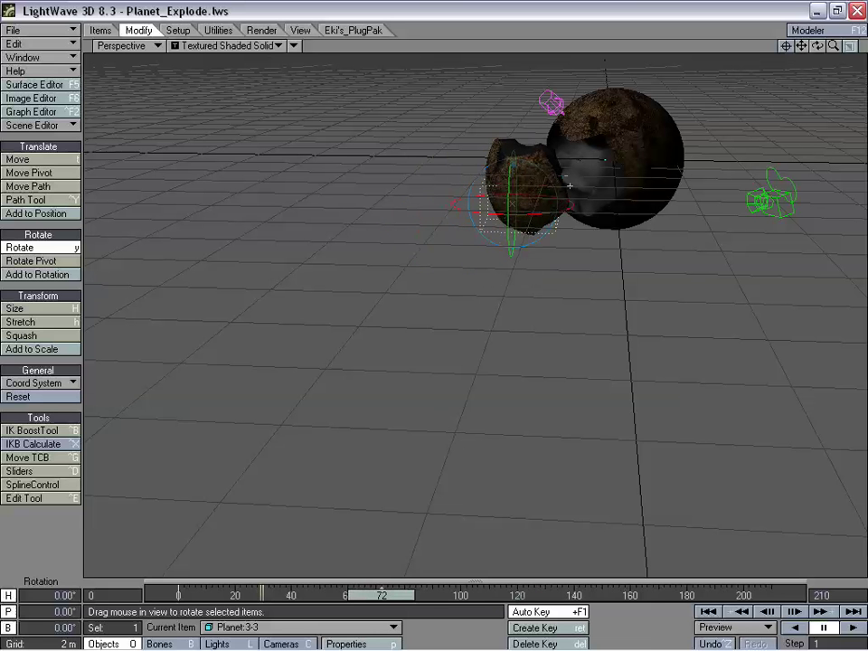
pyautogui.press('Return')
pyautogui.press('Return')
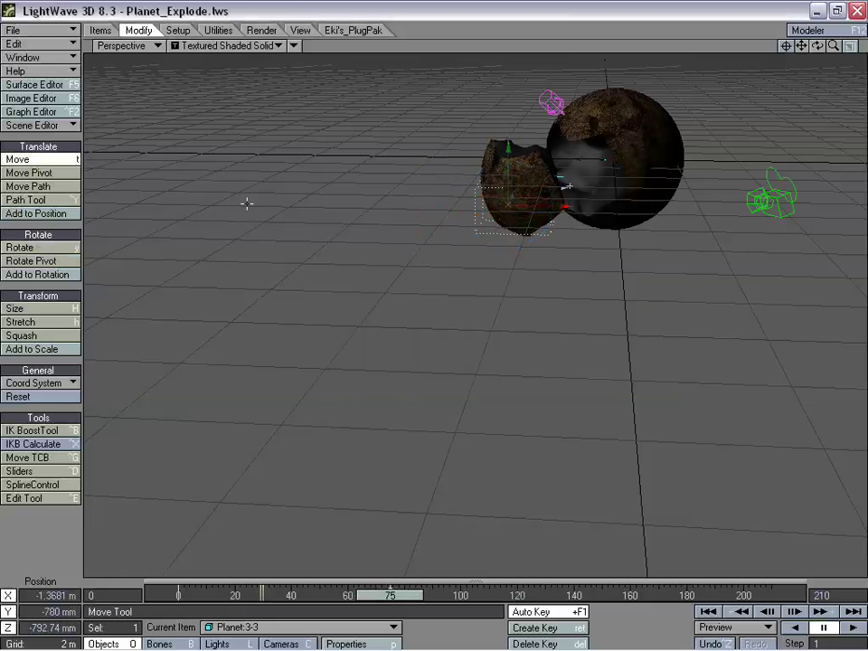
# - Move Planet:3-3 down to about Y -6 m at frame 210 and scrub back to check its path
pyautogui.moveTo(386, 601); pyautogui.dragTo(771, 598)
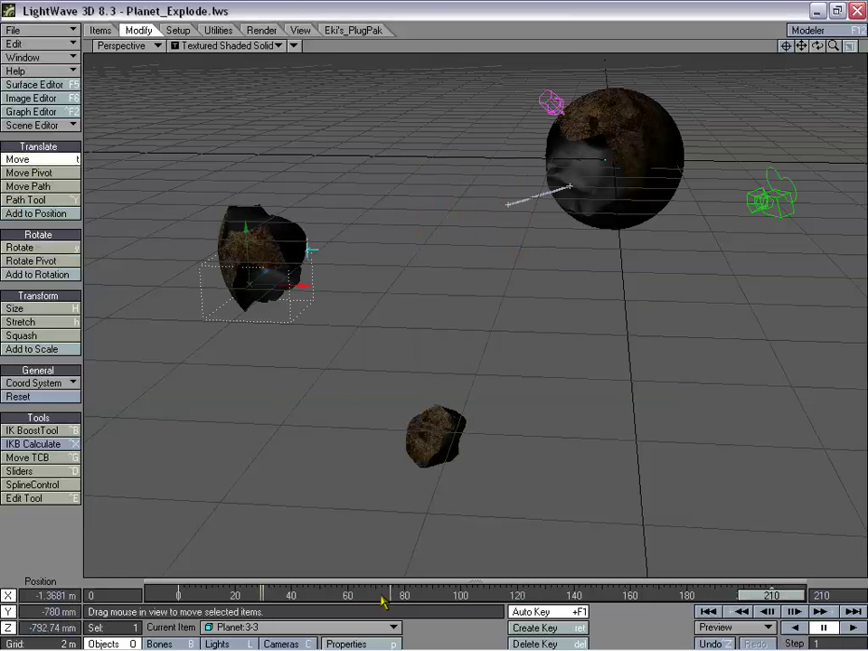
pyautogui.moveTo(816, 47); pyautogui.dragTo(581, 283)
pyautogui.moveTo(581, 283); pyautogui.dragTo(581, 419, button='right')
pyautogui.moveTo(586, 294); pyautogui.dragTo(624, 283)
pyautogui.moveTo(624, 283); pyautogui.dragTo(674, 334, button='right')
pyautogui.keyDown('alt'); pyautogui.moveTo(674, 333); pyautogui.dragTo(461, 268); pyautogui.keyUp('alt')
pyautogui.moveTo(630, 337); pyautogui.dragTo(644, 348)
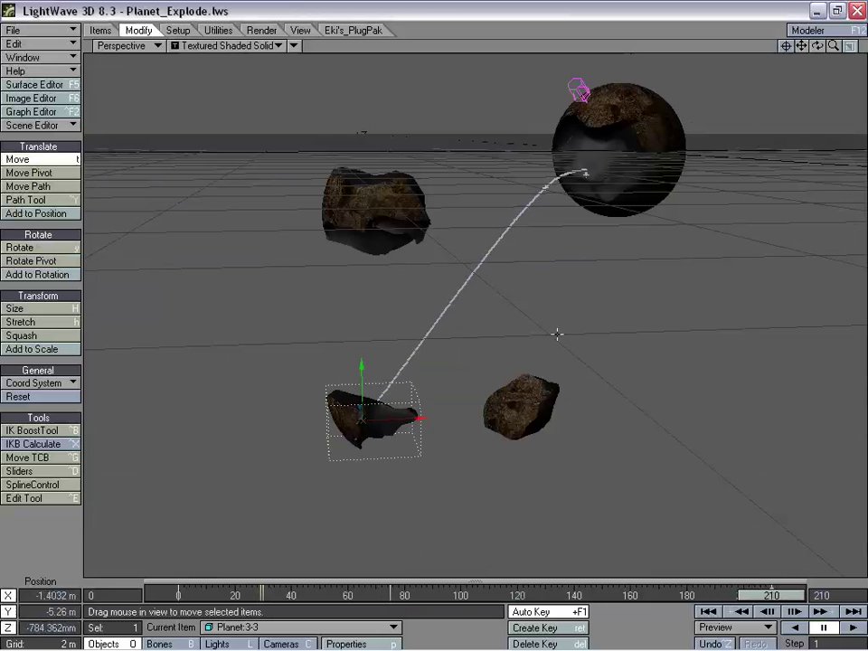
pyautogui.moveTo(557, 334); pyautogui.dragTo(557, 334)
pyautogui.moveTo(771, 595); pyautogui.dragTo(582, 595)
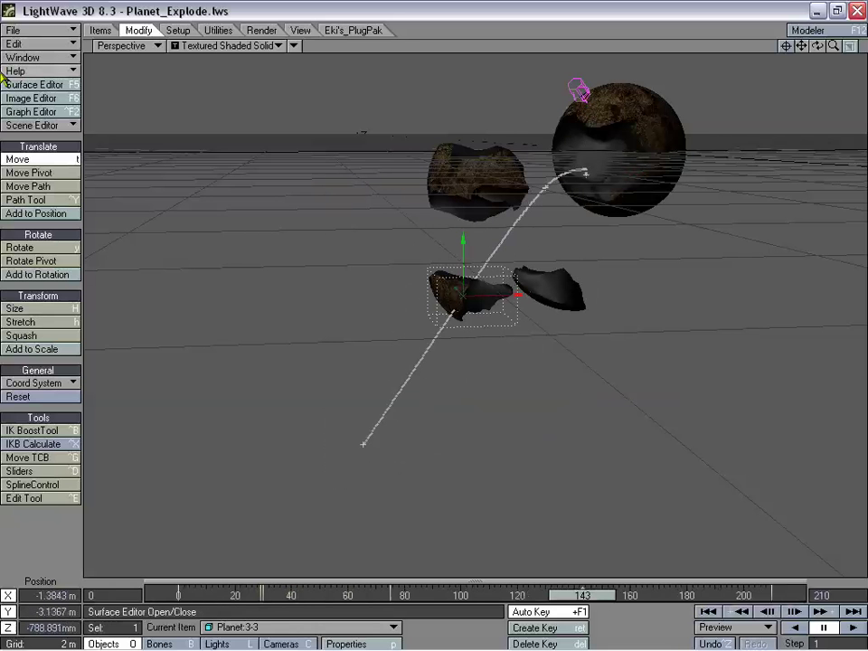
# - In the Graph Editor, set the frame 75 keys of Planet:3-3's Position X, Y and Z channels to Linear
pyautogui.click(39, 111)
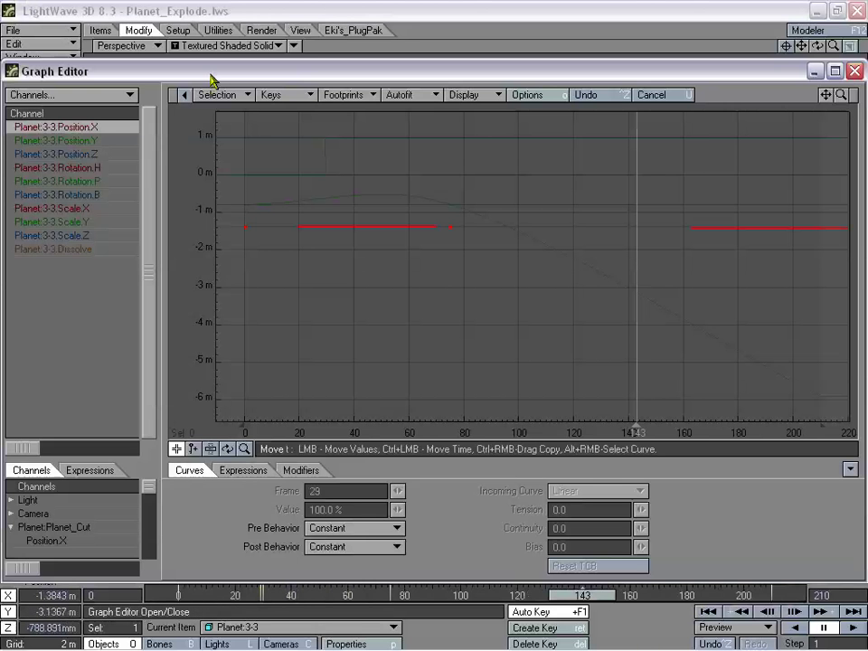
pyautogui.rightClick(450, 234)
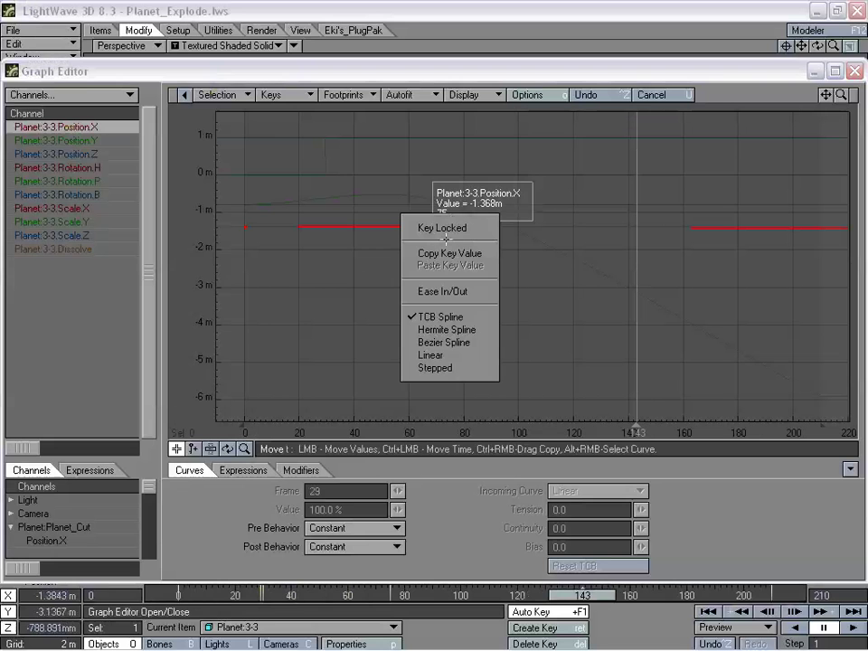
pyautogui.click(456, 364)
pyautogui.rightClick(450, 227)
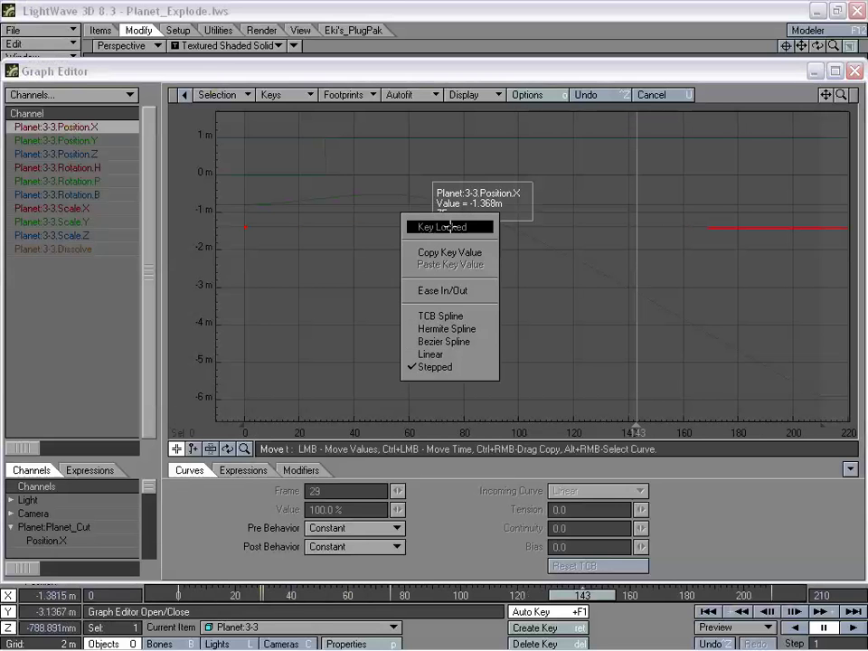
pyautogui.click(447, 353)
pyautogui.click(55, 140)
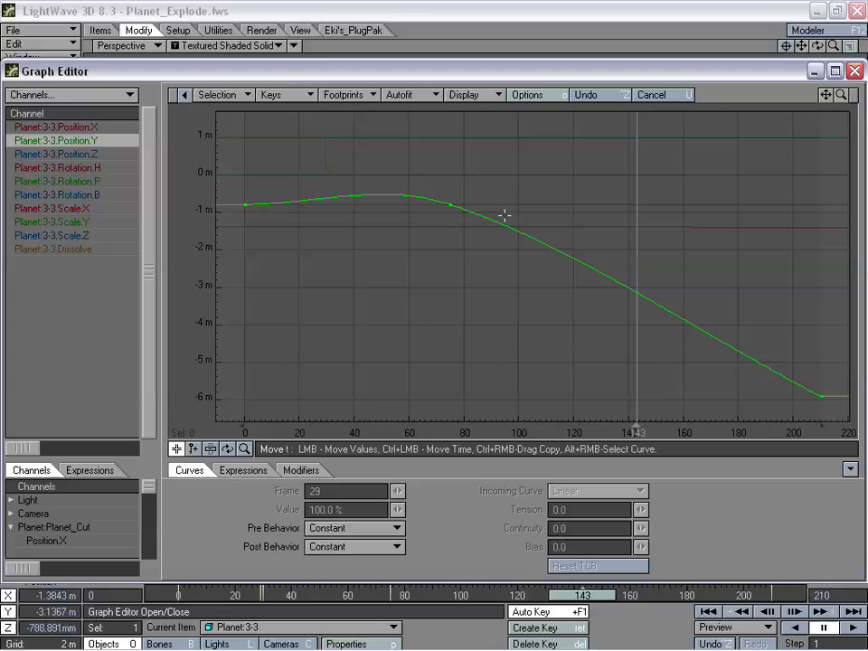
pyautogui.rightClick(447, 202)
pyautogui.click(461, 332)
pyautogui.click(57, 153)
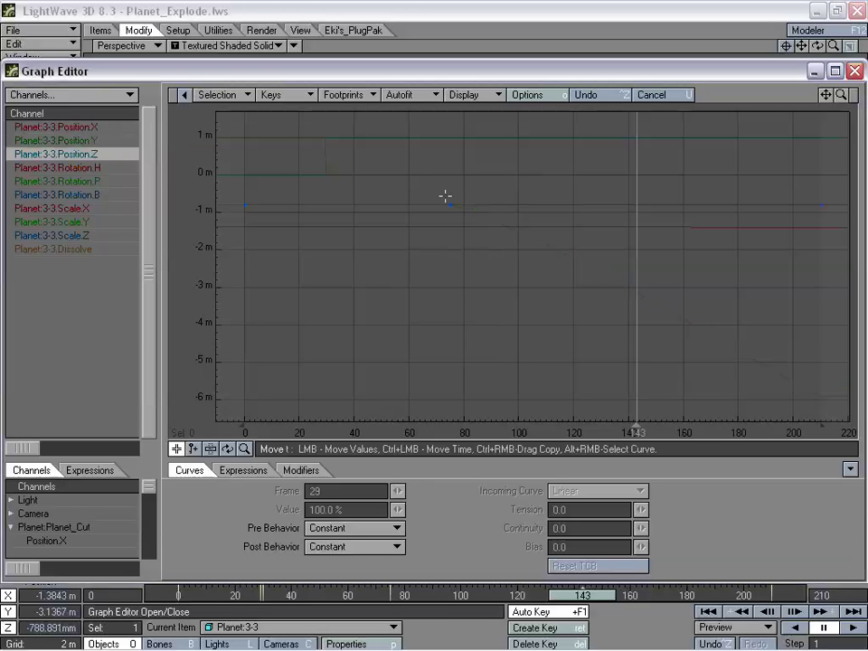
pyautogui.rightClick(453, 206)
pyautogui.click(463, 331)
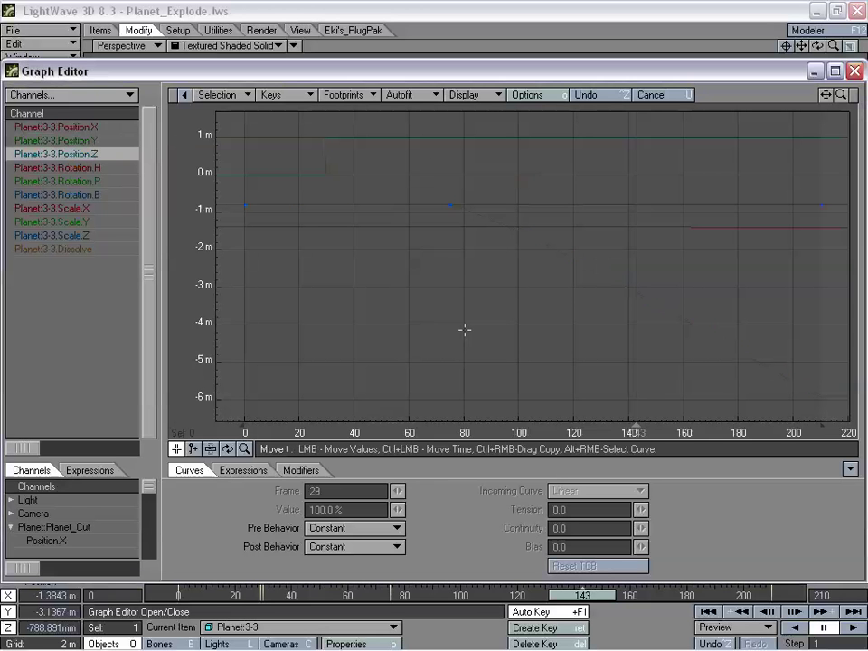
# - Set the frame 75 keys of Planet:3-3's Rotation H, P and B channels to Linear and close the Graph Editor
pyautogui.click(82, 168)
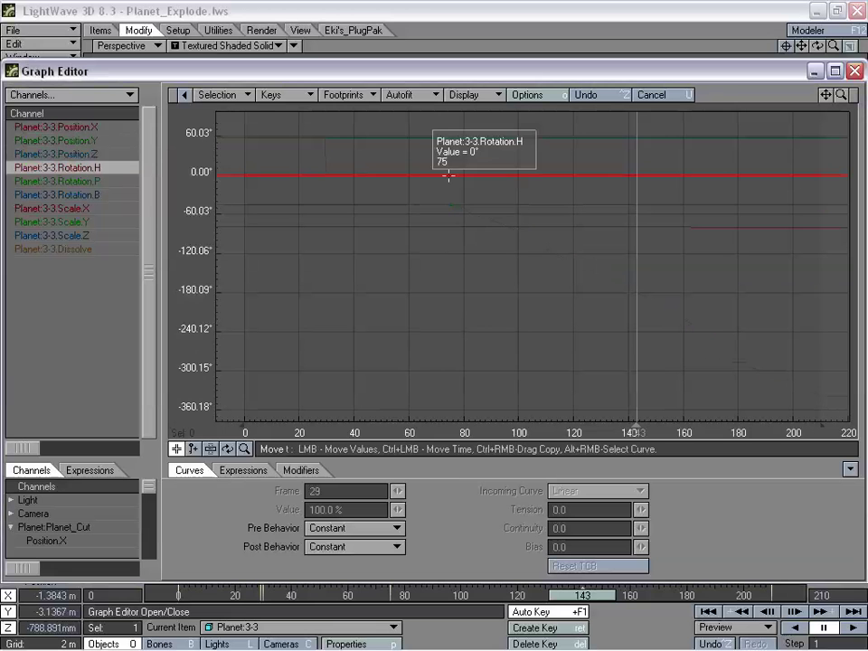
pyautogui.rightClick(446, 174)
pyautogui.click(451, 304)
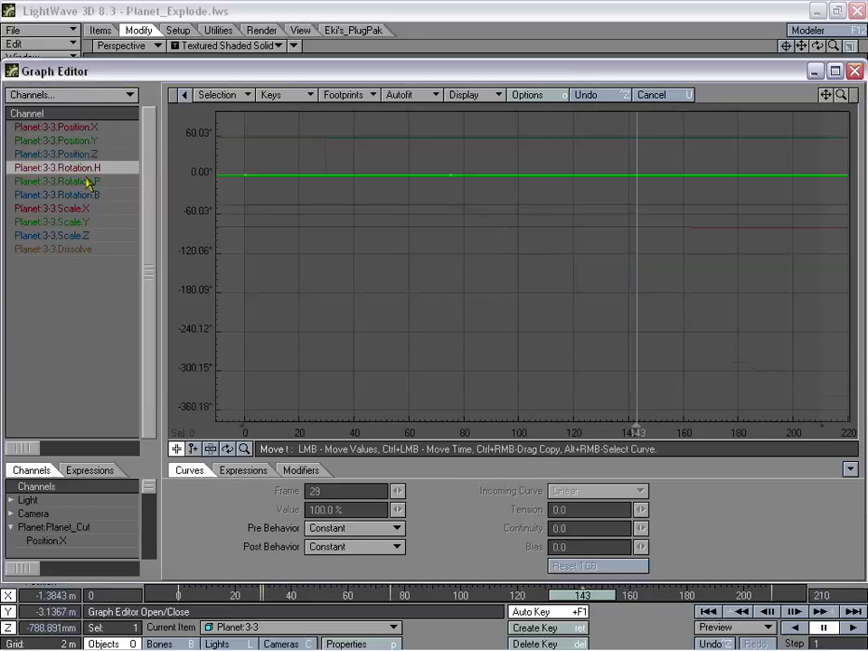
pyautogui.rightClick(450, 174)
pyautogui.click(453, 302)
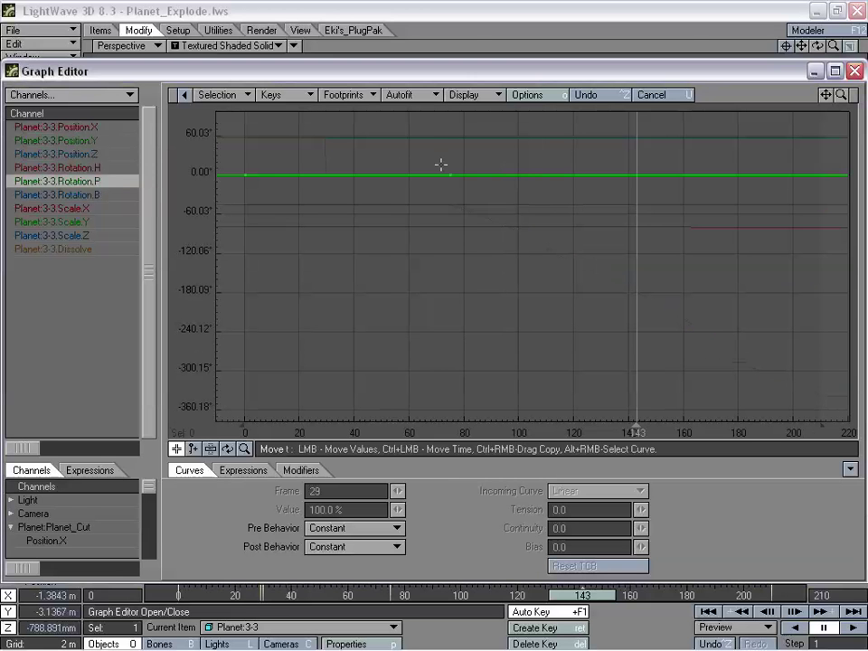
pyautogui.click(68, 194)
pyautogui.rightClick(450, 174)
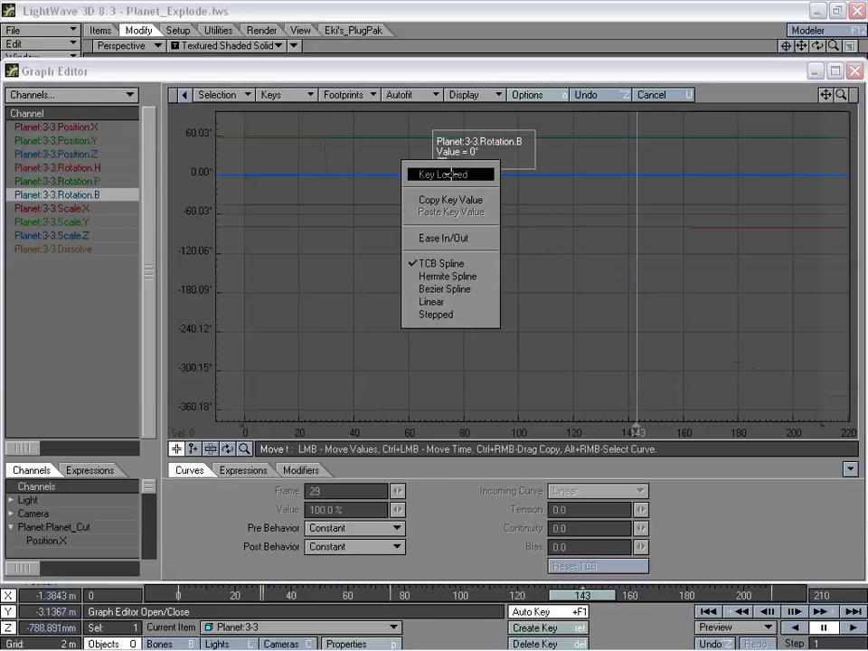
pyautogui.click(461, 302)
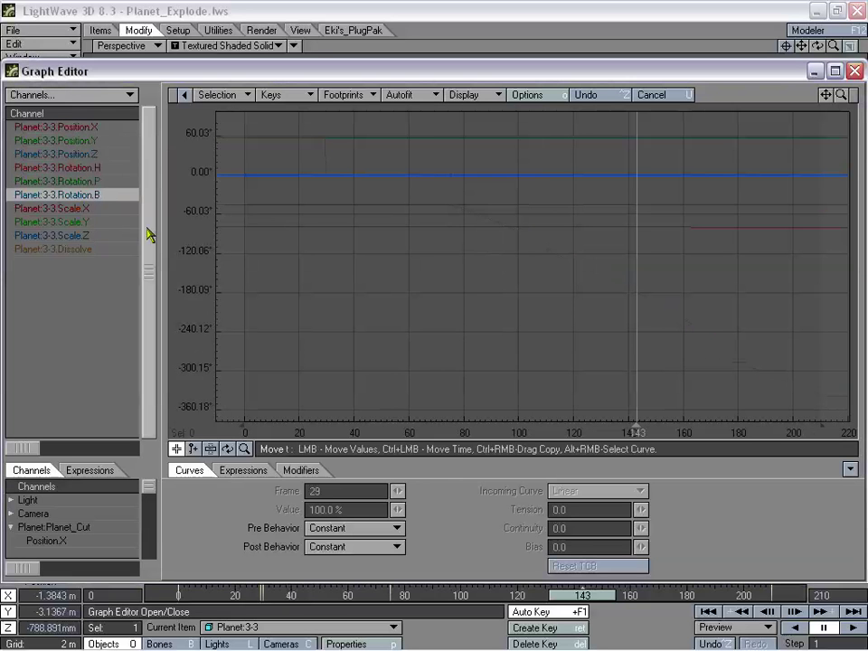
pyautogui.click(853, 71)
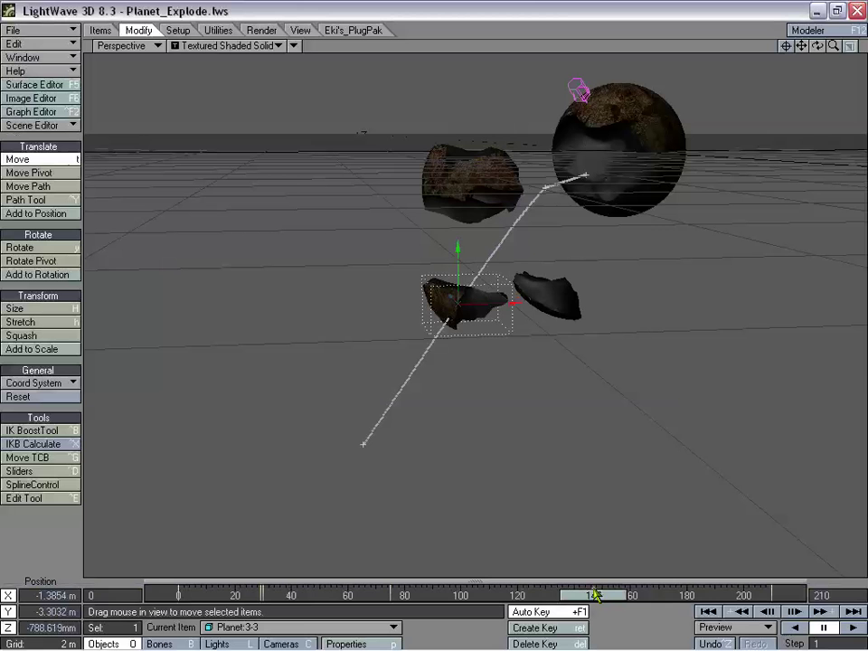
# - Rotate Planet:3-3 at frame 210 to about heading 84° and pitch -160°, and scrub back to check the tumble
pyautogui.moveTo(595, 594); pyautogui.dragTo(771, 594)
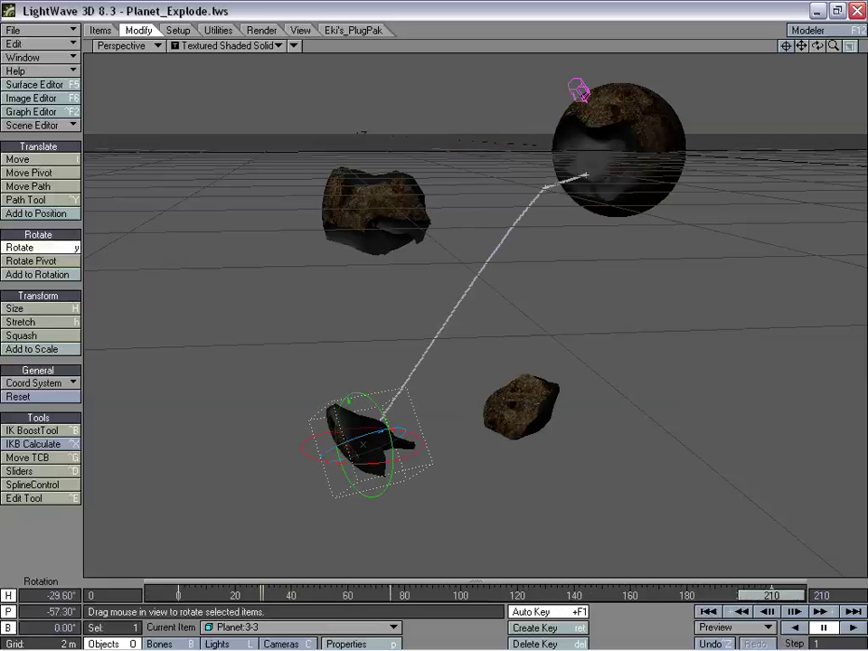
pyautogui.moveTo(362, 443); pyautogui.dragTo(455, 363)
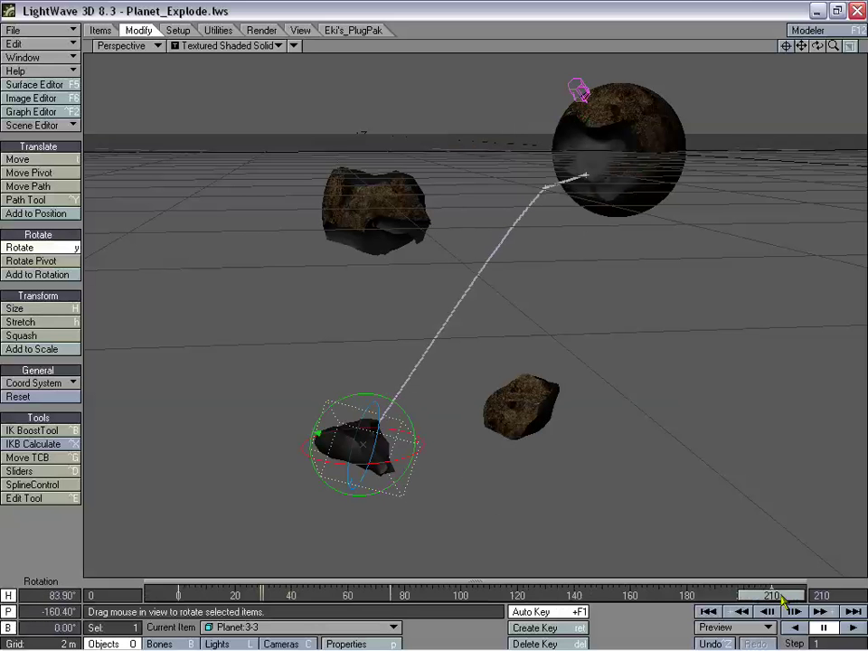
pyautogui.moveTo(779, 595); pyautogui.dragTo(500, 594)
# - Make Planet:3-4 the current item and create a motion key for it at frame 75
pyautogui.click(300, 626)
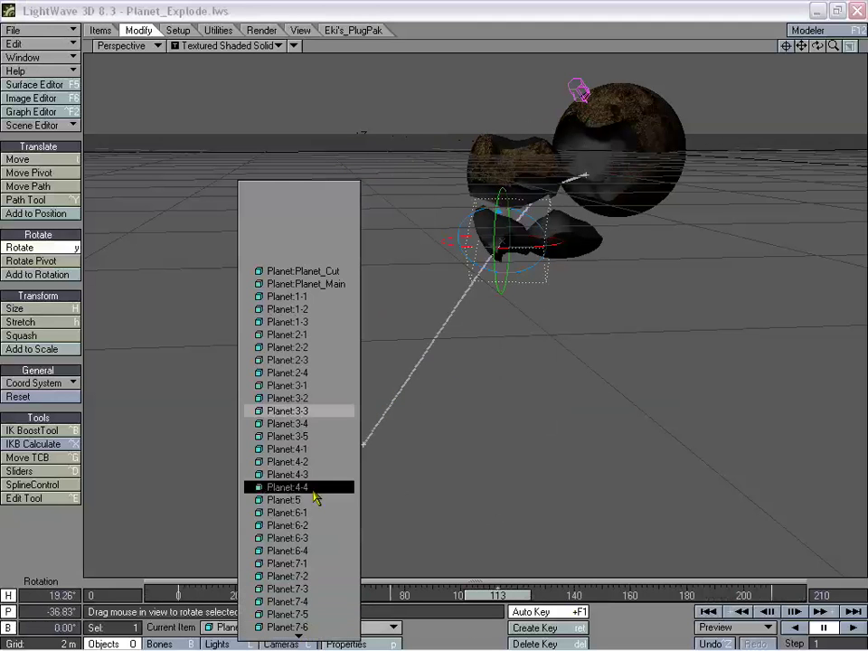
pyautogui.click(314, 424)
pyautogui.moveTo(513, 595); pyautogui.dragTo(377, 595)
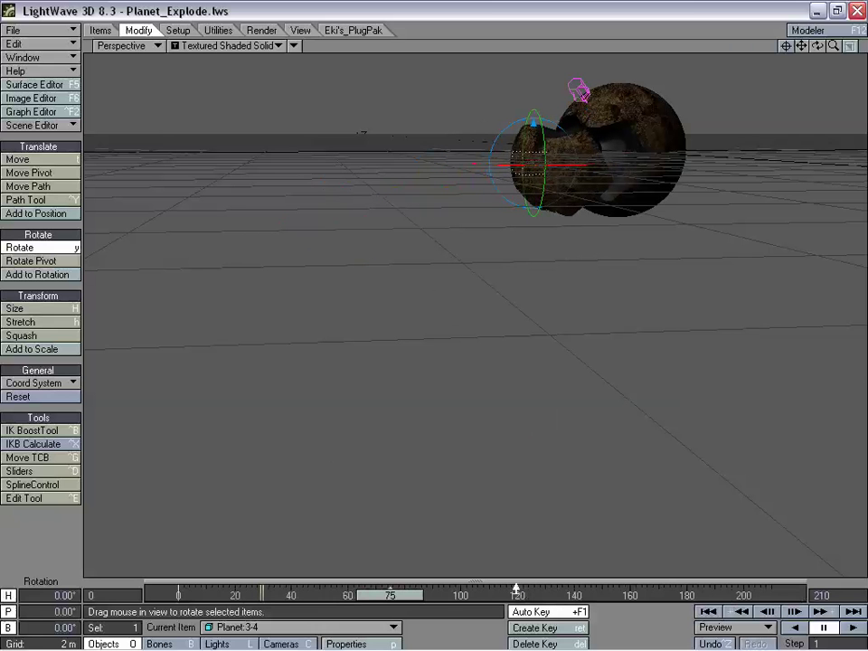
pyautogui.press('Return')
pyautogui.press('Return')
# - Move Planet:3-4 away from its group at frame 210 to about X -10.15 m, Y -0.88 m, Z -7.33 m
pyautogui.moveTo(389, 595); pyautogui.dragTo(771, 594)
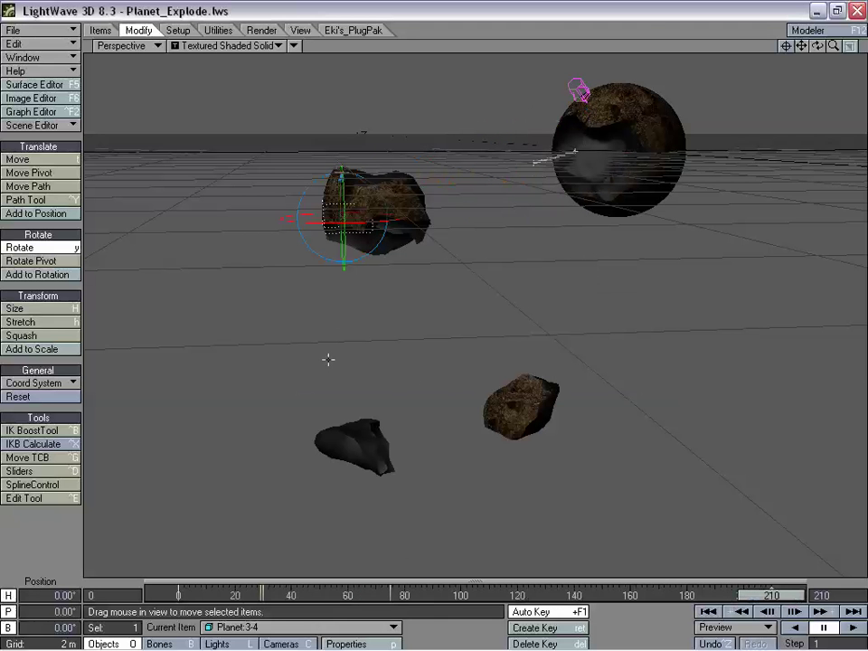
pyautogui.moveTo(817, 46); pyautogui.dragTo(604, 244)
pyautogui.moveTo(603, 253); pyautogui.dragTo(592, 253)
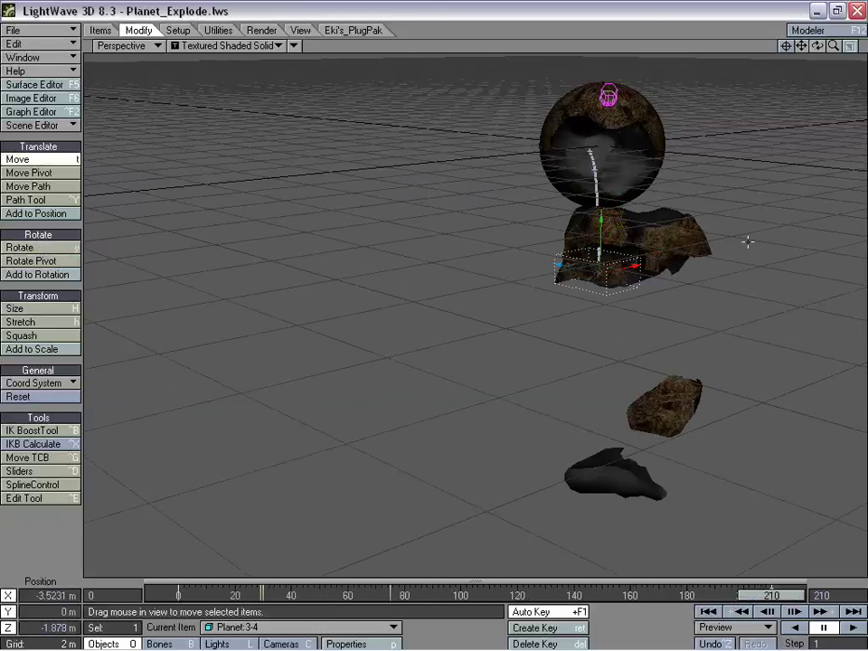
pyautogui.moveTo(817, 46); pyautogui.dragTo(767, 53)
pyautogui.moveTo(427, 236); pyautogui.dragTo(426, 244)
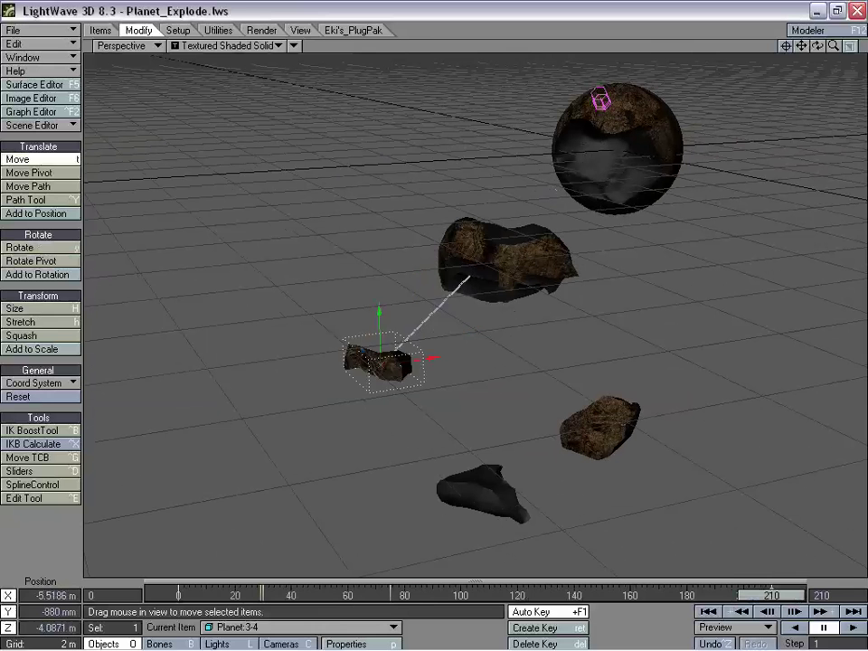
pyautogui.moveTo(380, 361); pyautogui.dragTo(176, 461)
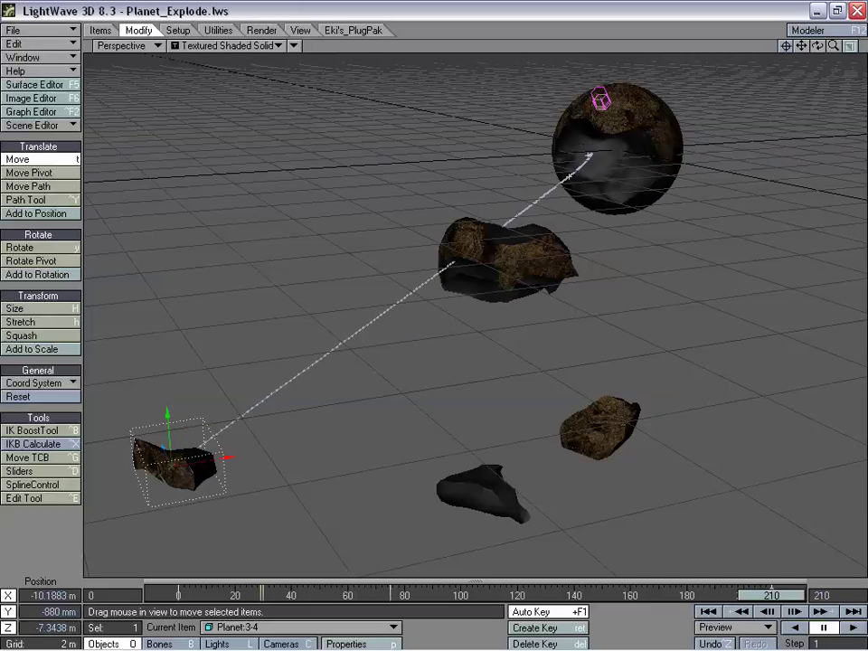
# - Check Planet:3-4's break-off in Camera View by scrubbing back to about frame 84, and return to Perspective view
pyautogui.moveTo(817, 46); pyautogui.dragTo(791, 56)
pyautogui.click(126, 46)
pyautogui.click(128, 65)
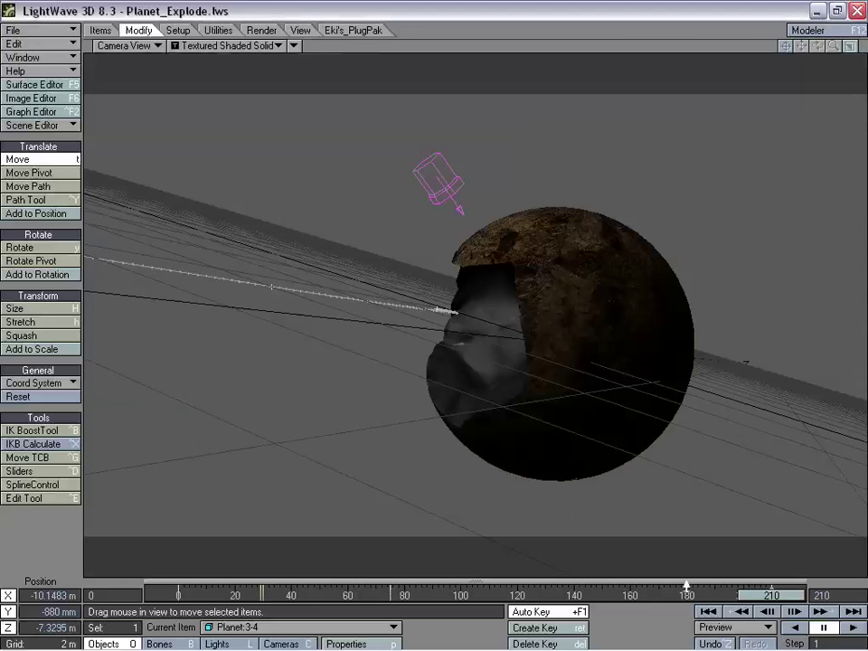
pyautogui.moveTo(765, 594); pyautogui.dragTo(415, 595)
pyautogui.click(136, 46)
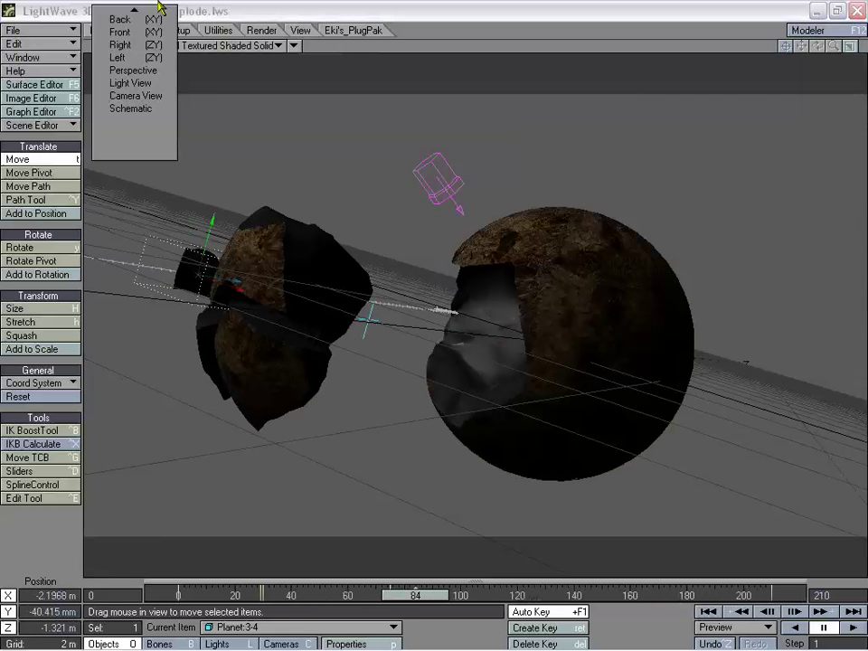
pyautogui.click(134, 109)
# - Rotate Planet:3-4 freehand at frame 210 to about heading -505° and pitch -27°, adding bank, and scrub back to about frame 124
pyautogui.moveTo(826, 44)
pyautogui.mouseDown()
pyautogui.moveTo(779, 44)
pyautogui.moveTo(864, 43)
pyautogui.moveTo(817, 56)
pyautogui.moveTo(823, 50)
pyautogui.mouseUp()
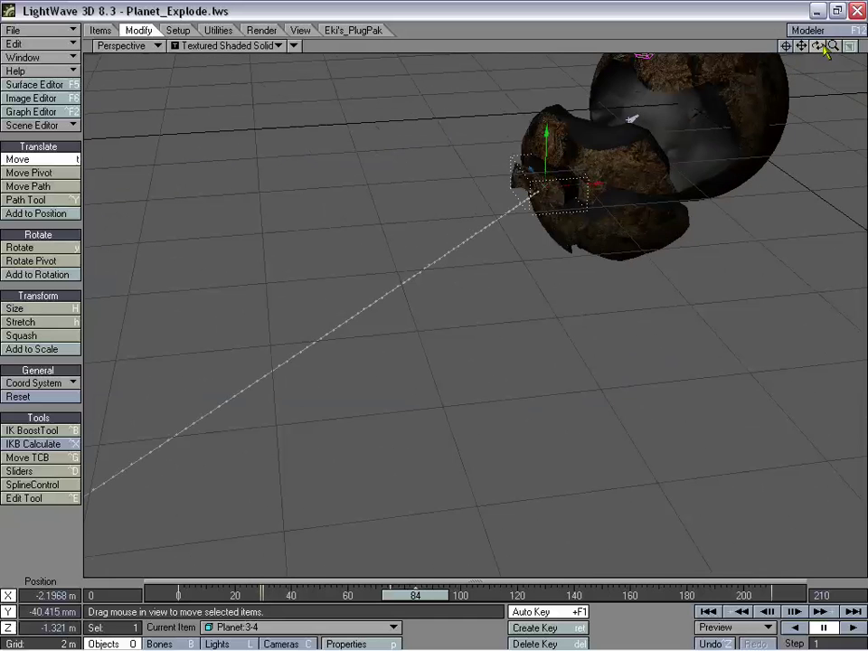
pyautogui.moveTo(434, 597); pyautogui.dragTo(770, 595)
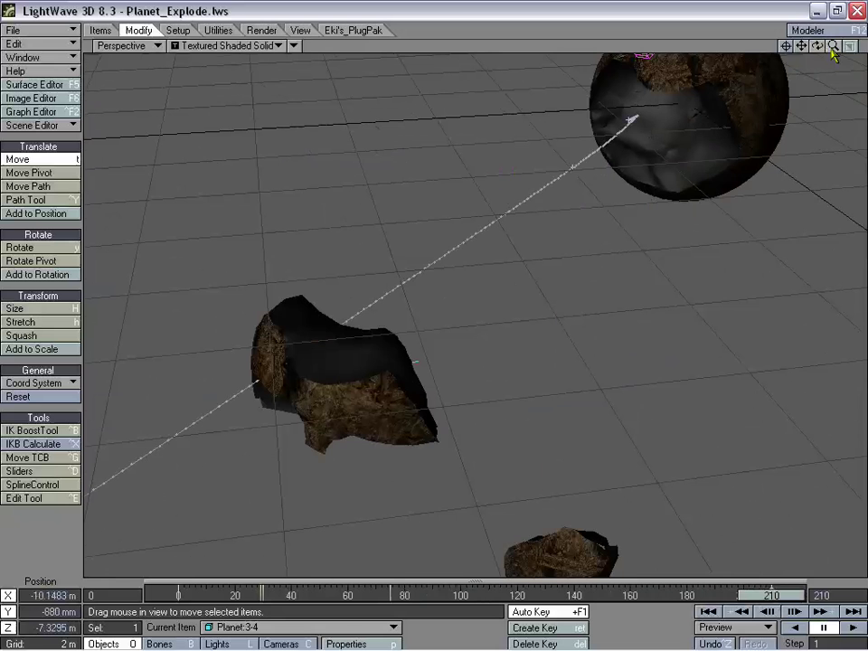
pyautogui.moveTo(832, 46); pyautogui.dragTo(825, 46)
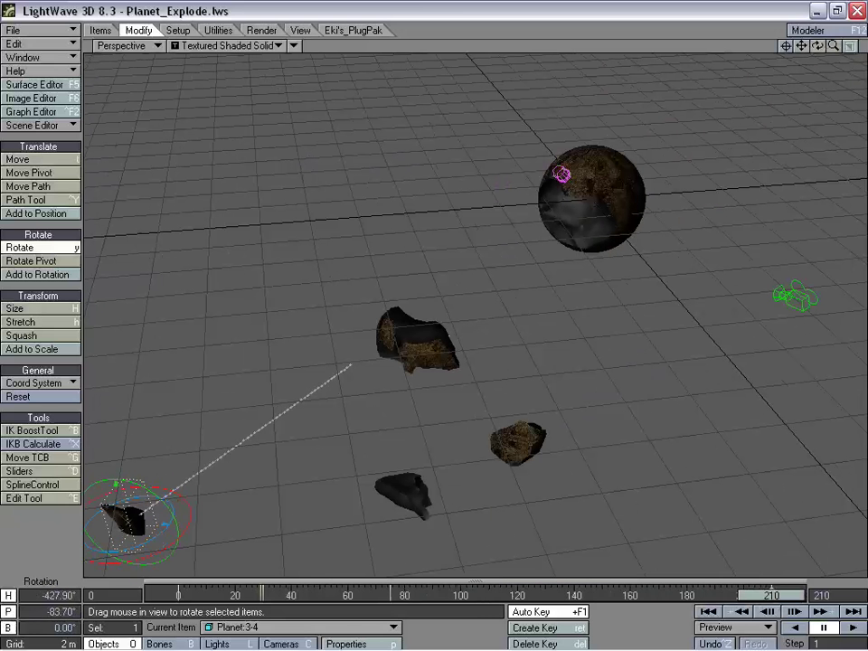
pyautogui.moveTo(767, 596)
pyautogui.mouseDown()
pyautogui.moveTo(358, 596)
pyautogui.moveTo(770, 596)
pyautogui.mouseUp()
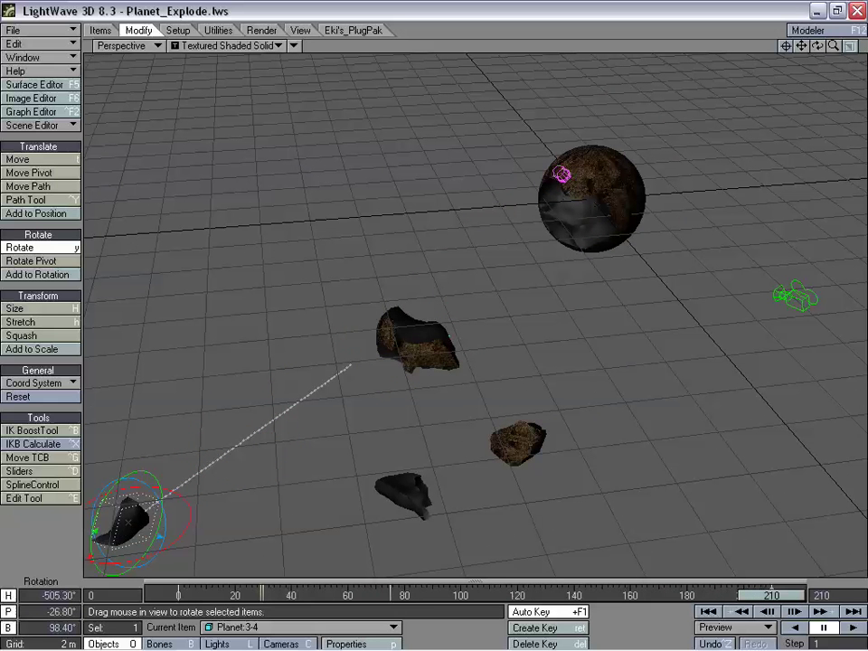
pyautogui.moveTo(771, 596); pyautogui.dragTo(535, 596)
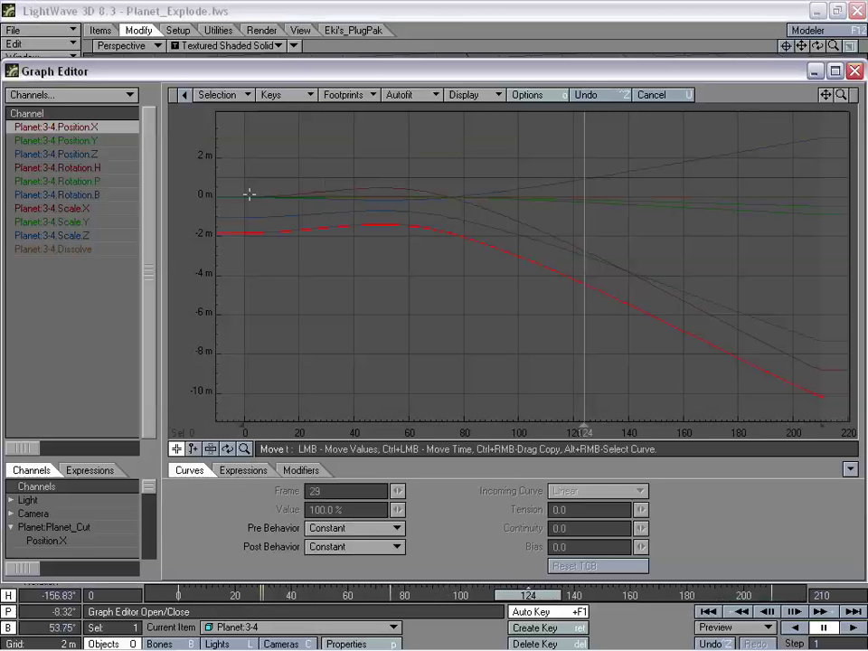
# - In the Graph Editor, set the frame 75 keys of Planet:3-4's Position X, Y and Z channels to Linear
pyautogui.rightClick(445, 230)
pyautogui.click(432, 359)
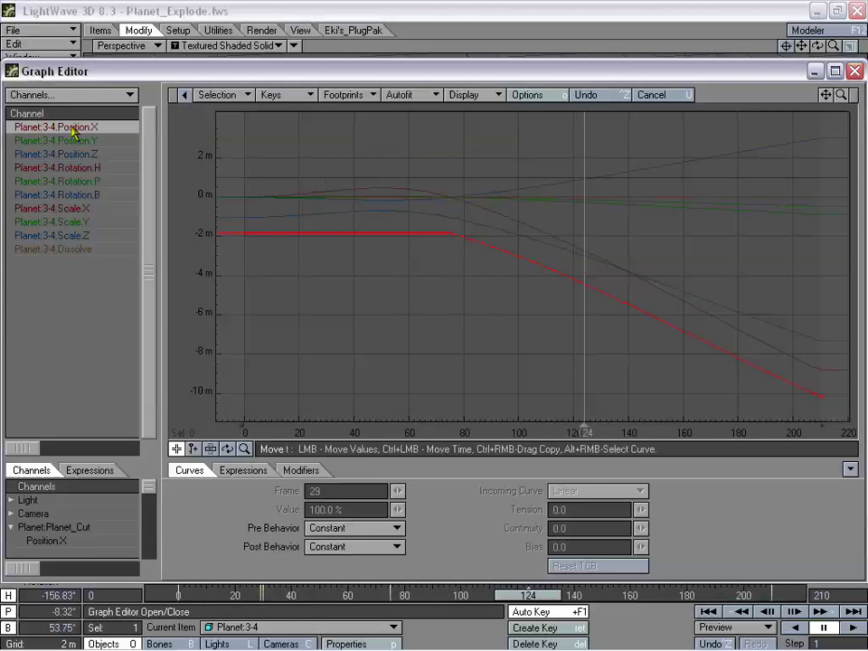
pyautogui.keyDown('alt'); pyautogui.rightClick(419, 200); pyautogui.keyUp('alt')
pyautogui.rightClick(449, 198)
pyautogui.click(445, 323)
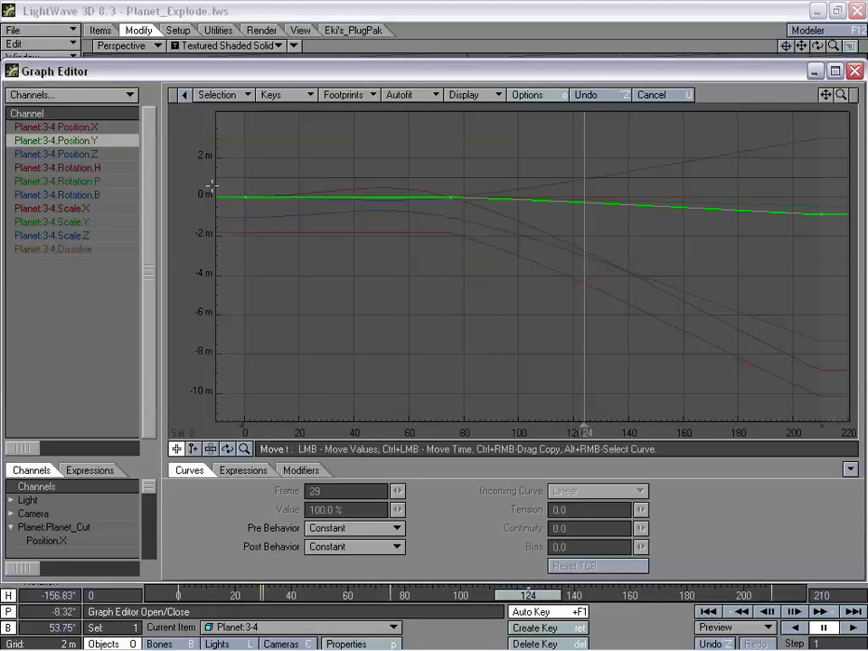
pyautogui.click(123, 155)
pyautogui.rightClick(435, 213)
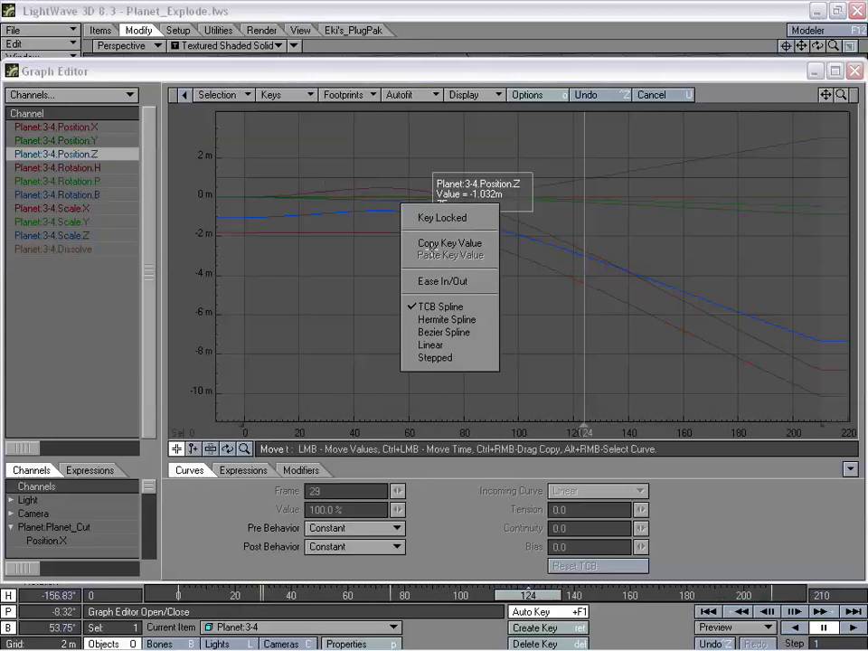
pyautogui.click(431, 345)
# - Set the frame 75 keys of Planet:3-4's Rotation H, P and B channels to Linear
pyautogui.click(79, 168)
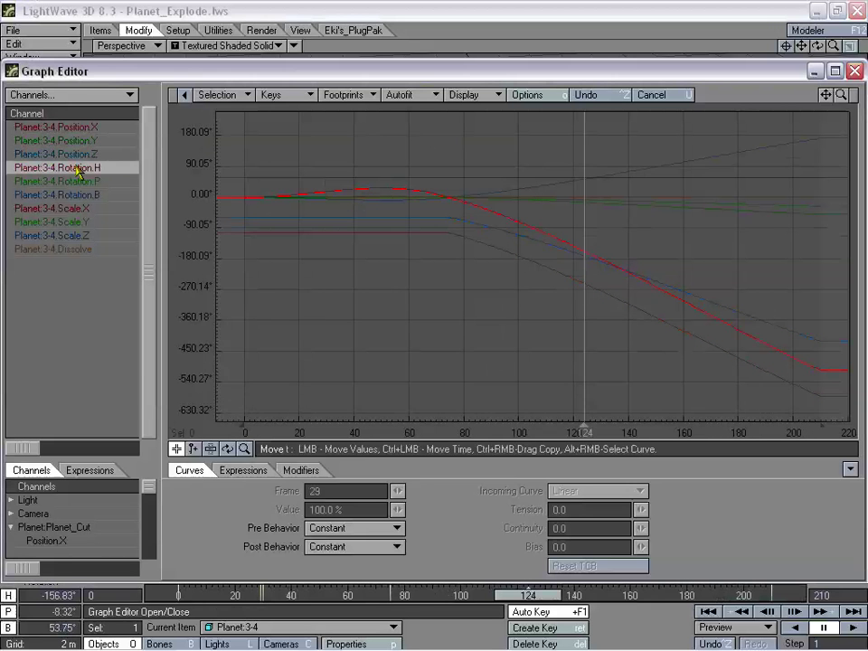
pyautogui.rightClick(453, 199)
pyautogui.click(458, 334)
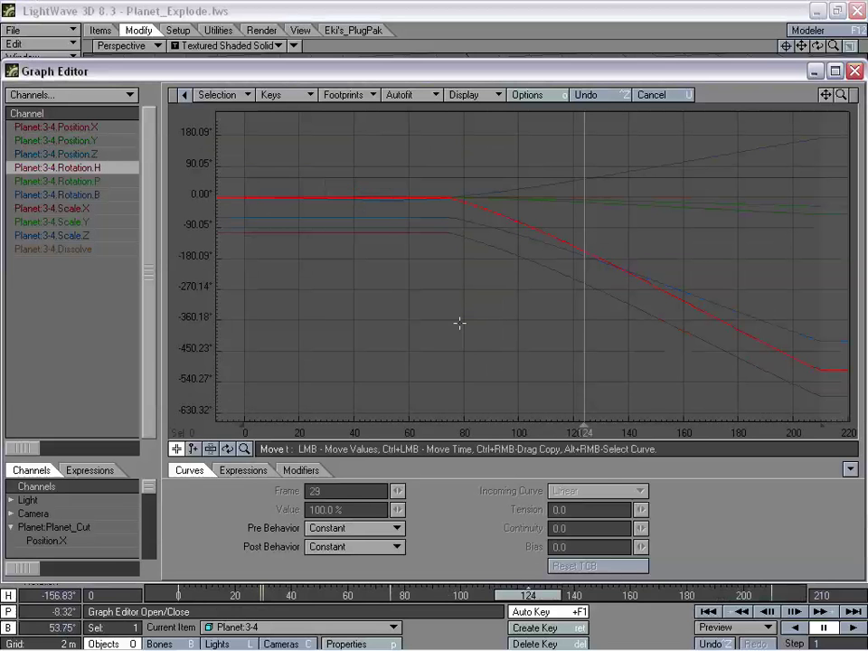
pyautogui.click(91, 181)
pyautogui.rightClick(453, 195)
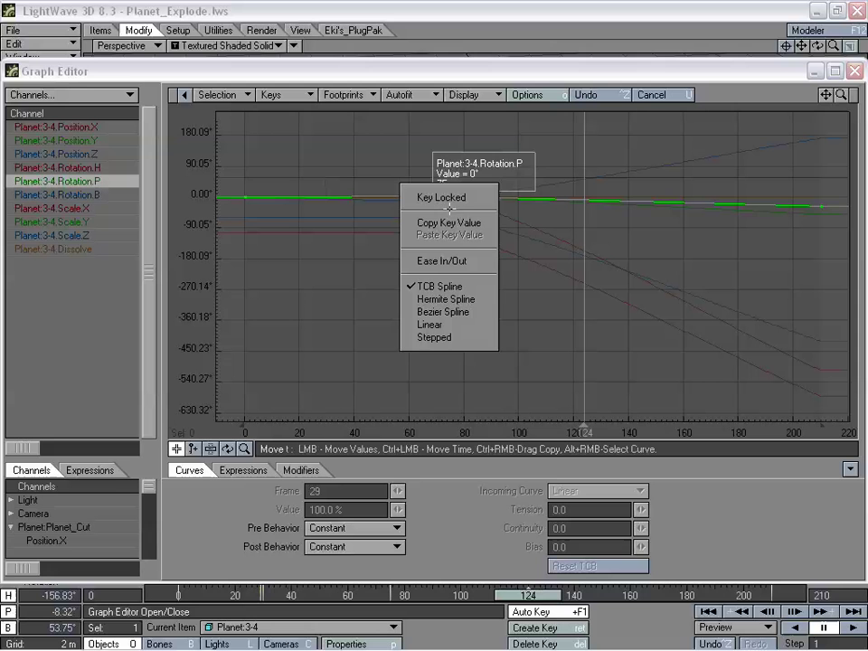
pyautogui.click(452, 324)
pyautogui.click(68, 195)
pyautogui.rightClick(448, 196)
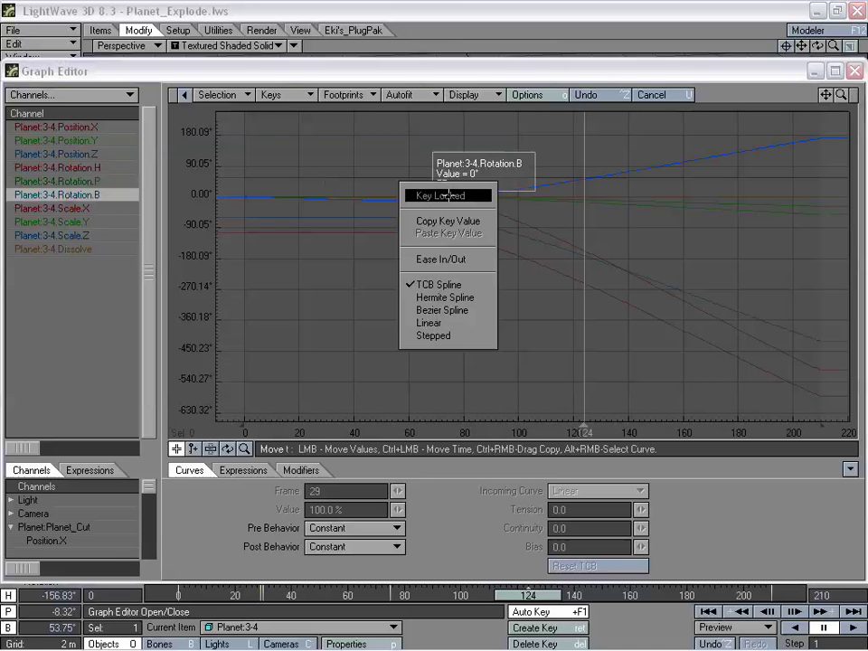
pyautogui.click(438, 310)
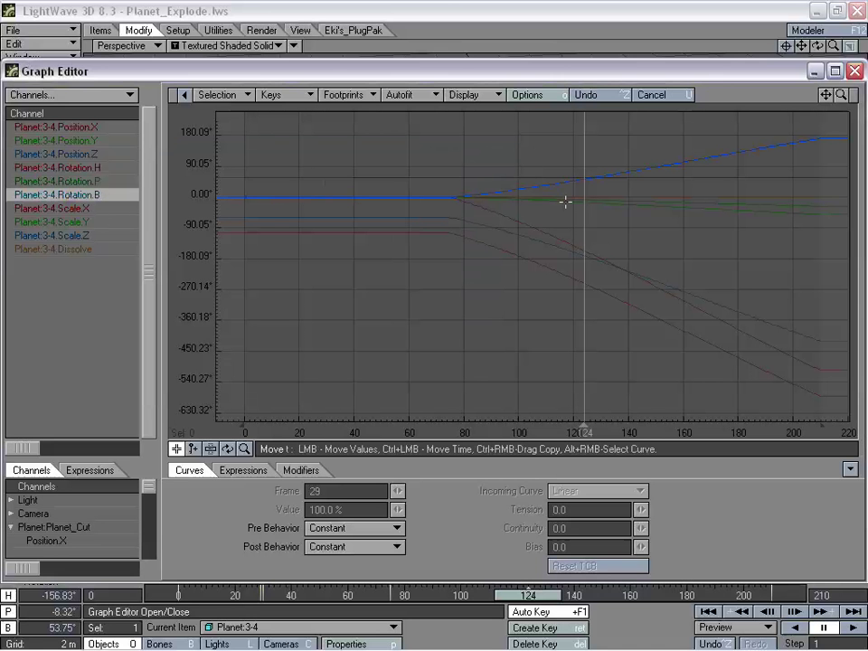
# - Close the Graph Editor, select Planet:3-1 and create a motion key for it at frame 75
pyautogui.click(854, 70)
pyautogui.moveTo(531, 601); pyautogui.dragTo(387, 595)
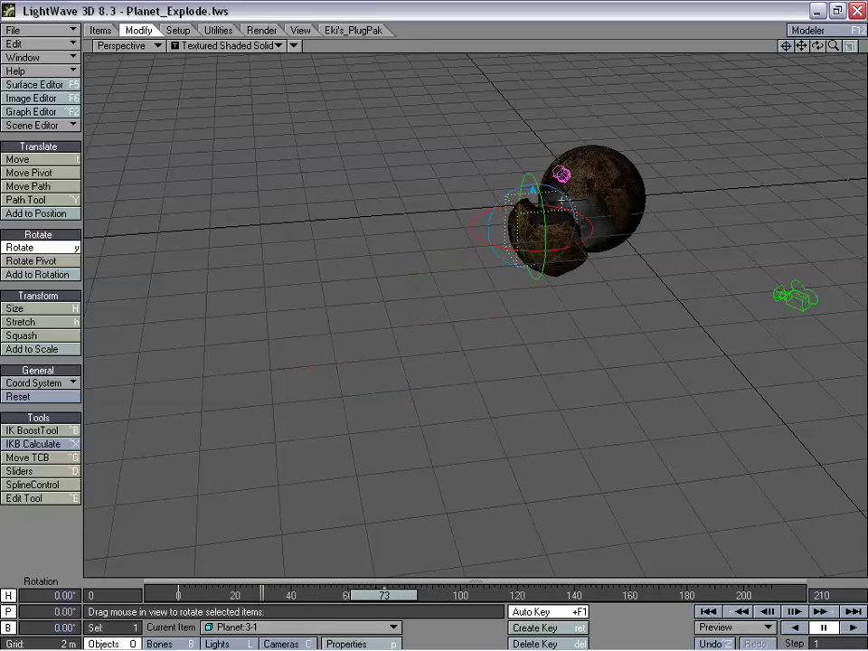
pyautogui.press('Return')
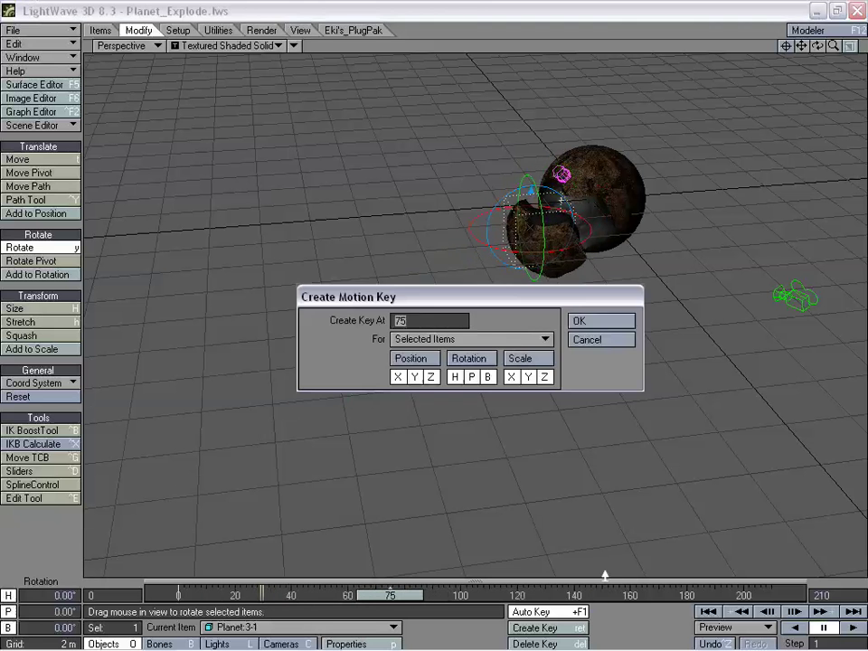
pyautogui.press('Return')
# - At frame 210, raise Planet:3-1 to about 1.82 m on Y and rotate it to about heading -19°, pitch 3° and bank -34°
pyautogui.moveTo(386, 594); pyautogui.dragTo(770, 594)
pyautogui.click(18, 160)
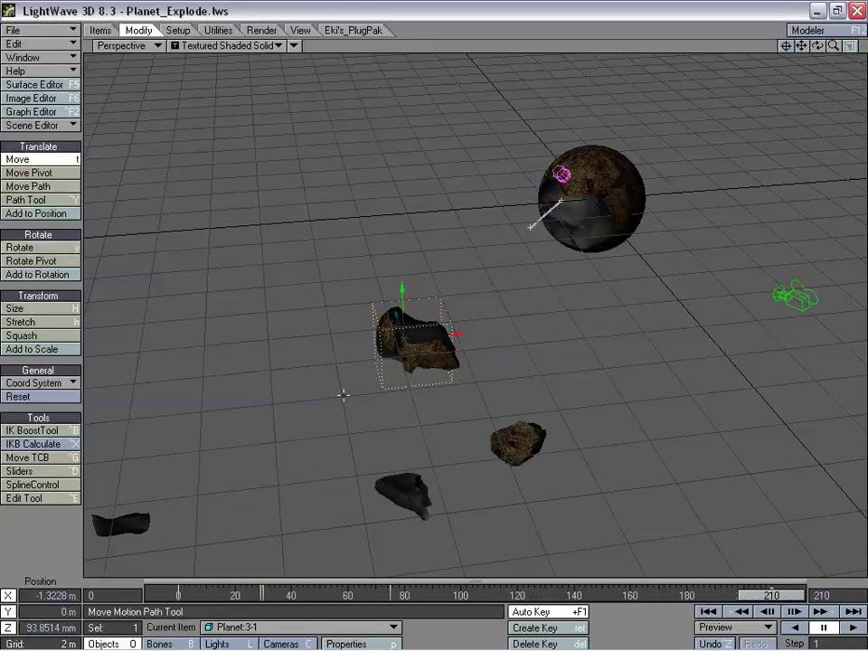
pyautogui.press('y')
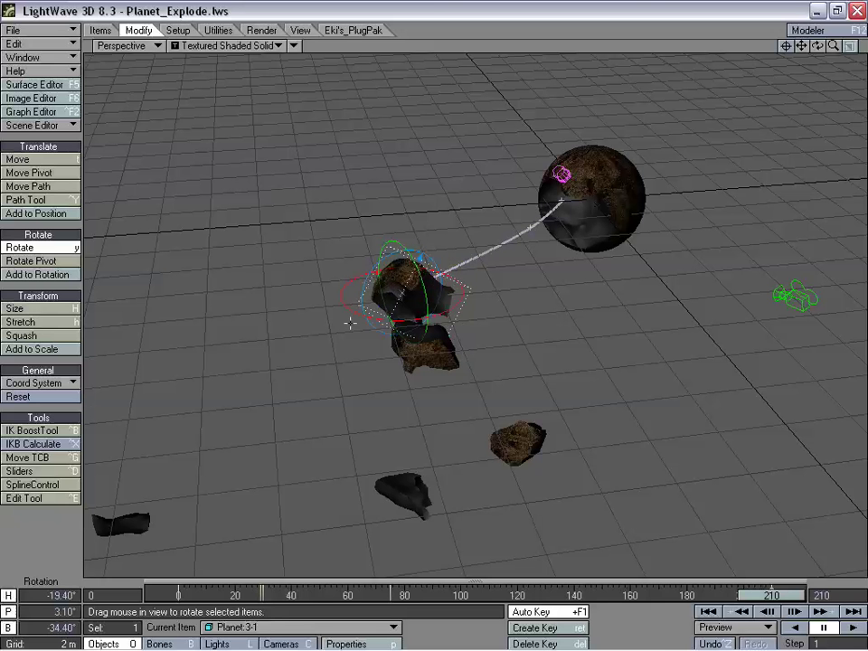
pyautogui.moveTo(750, 596)
pyautogui.mouseDown()
pyautogui.moveTo(366, 595)
pyautogui.moveTo(751, 595)
pyautogui.mouseUp()
# - Move Planet:3-1 at frame 210 up to about 3.39 m on Y and outward from the planet on X and Z
pyautogui.press('t')
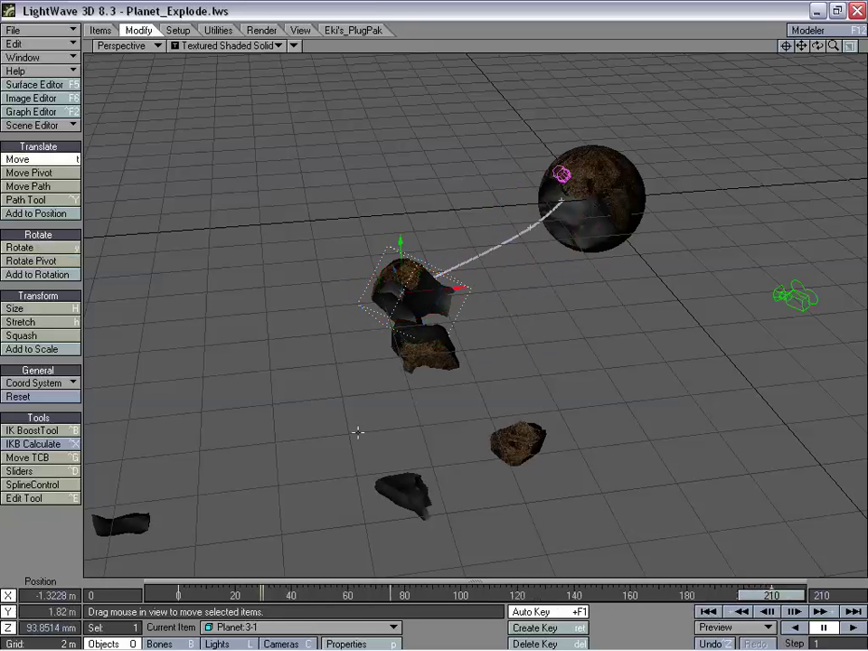
pyautogui.moveTo(379, 451); pyautogui.dragTo(723, 554)
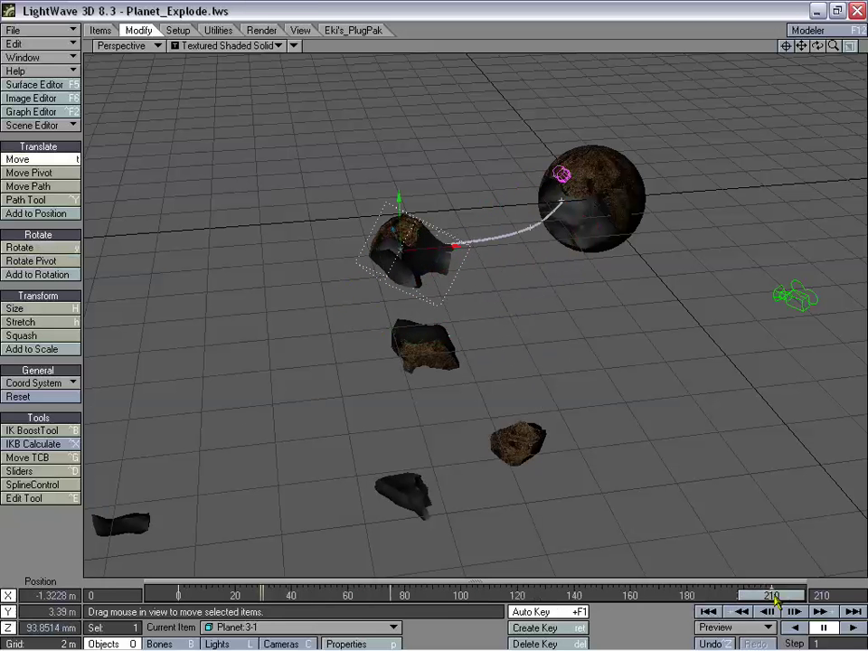
pyautogui.moveTo(775, 599)
pyautogui.mouseDown()
pyautogui.moveTo(226, 595)
pyautogui.moveTo(771, 595)
pyautogui.mouseUp()
pyautogui.moveTo(606, 410); pyautogui.dragTo(584, 388)
# - Check Planet:3-1's flight in Camera View by scrubbing back to about frame 89, and return to Perspective view
pyautogui.moveTo(773, 595); pyautogui.dragTo(556, 595)
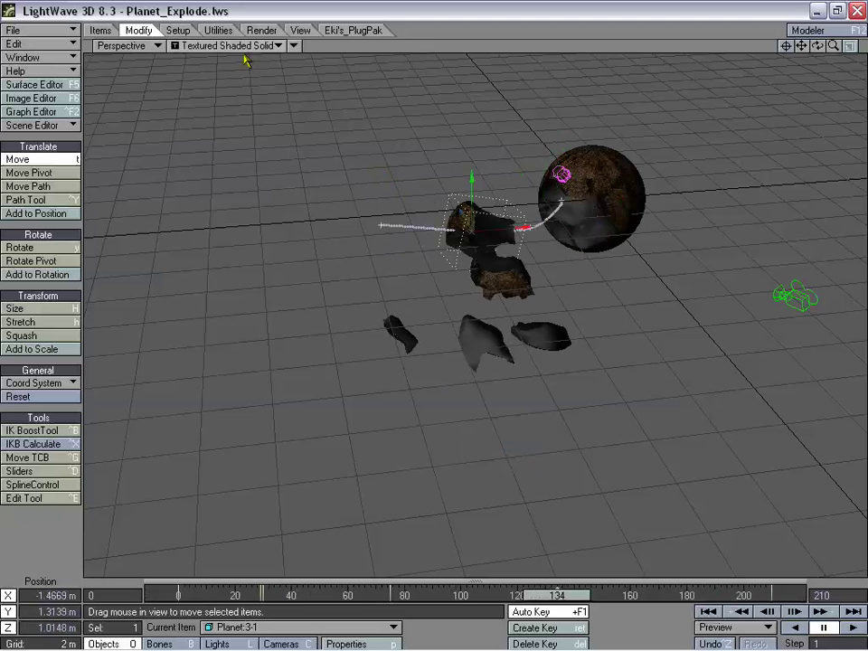
pyautogui.click(127, 45)
pyautogui.click(139, 71)
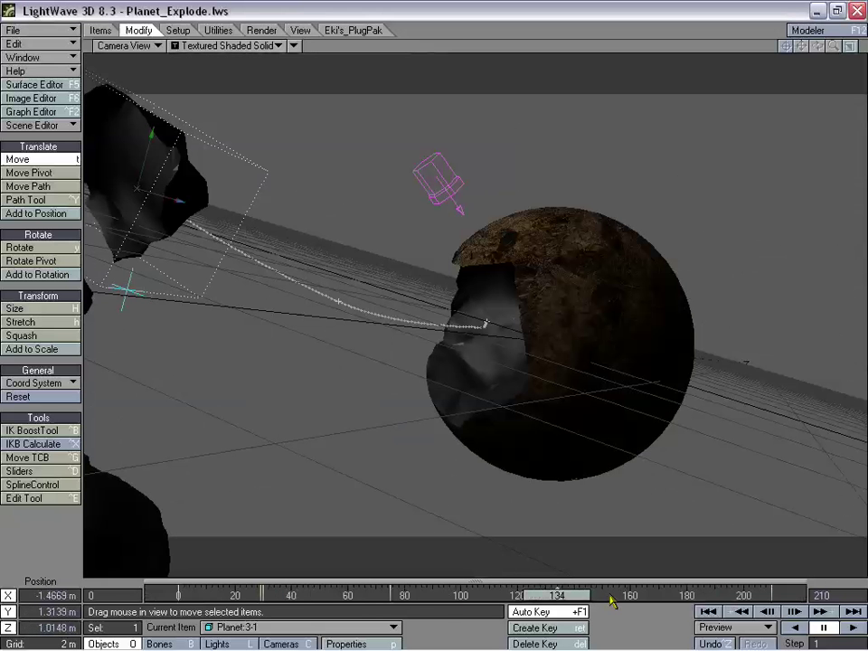
pyautogui.moveTo(611, 596); pyautogui.dragTo(429, 594)
pyautogui.click(135, 45)
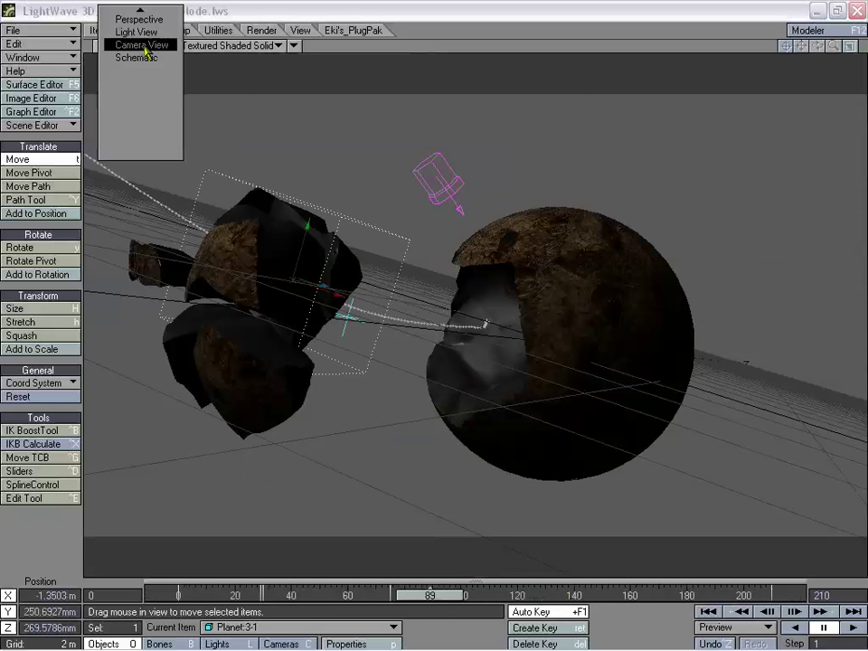
pyautogui.click(138, 20)
# - Rotate Planet:3-1 freehand at frame 210 to about heading 2.6°, pitch 8.8° and bank -61.3°
pyautogui.press('y')
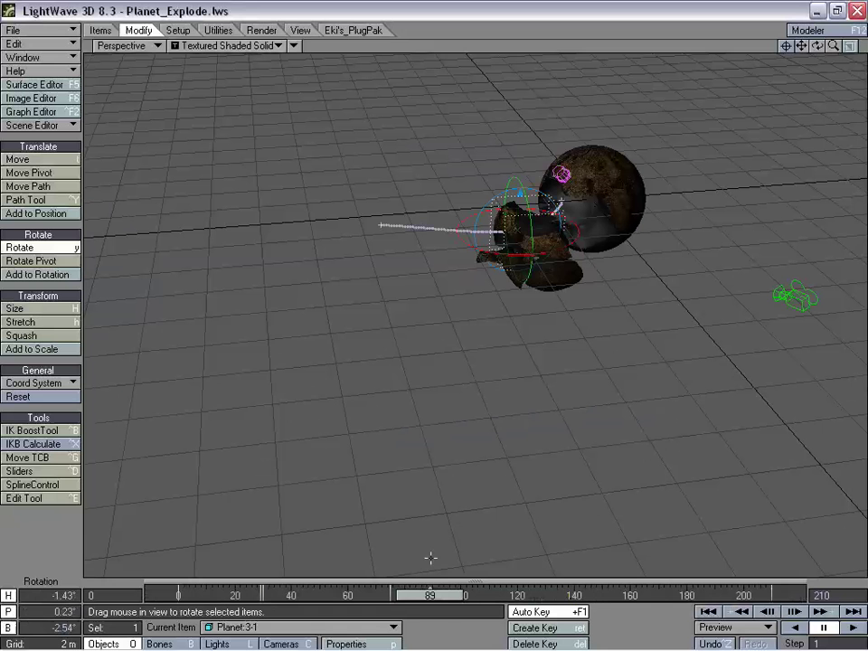
pyautogui.moveTo(430, 595); pyautogui.dragTo(771, 595)
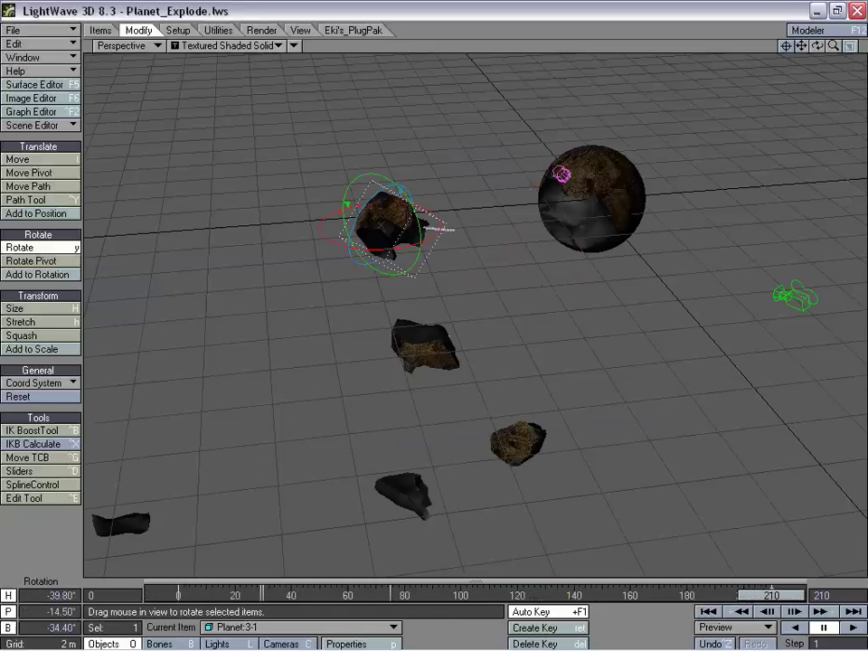
pyautogui.moveTo(289, 149); pyautogui.dragTo(302, 186)
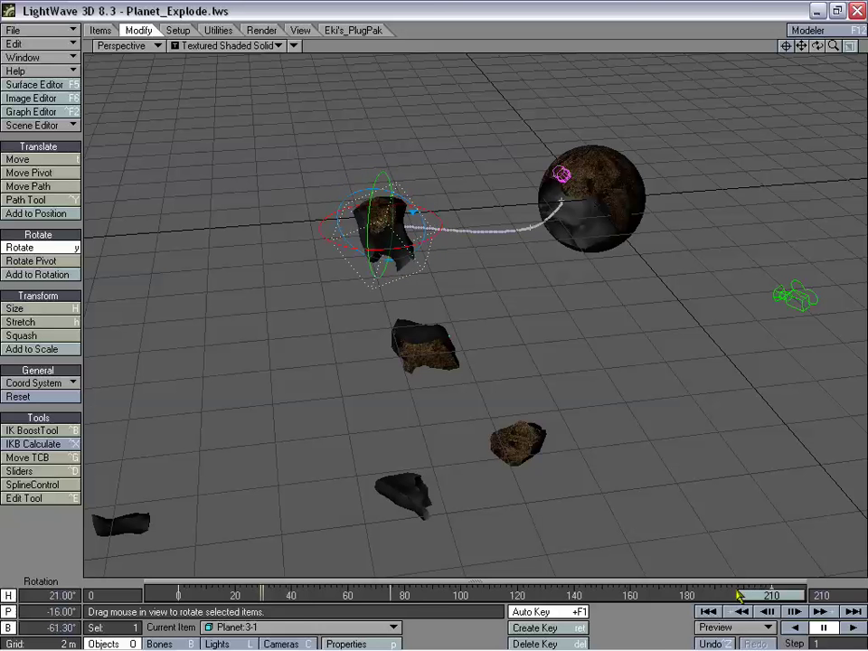
pyautogui.moveTo(737, 594); pyautogui.dragTo(771, 594)
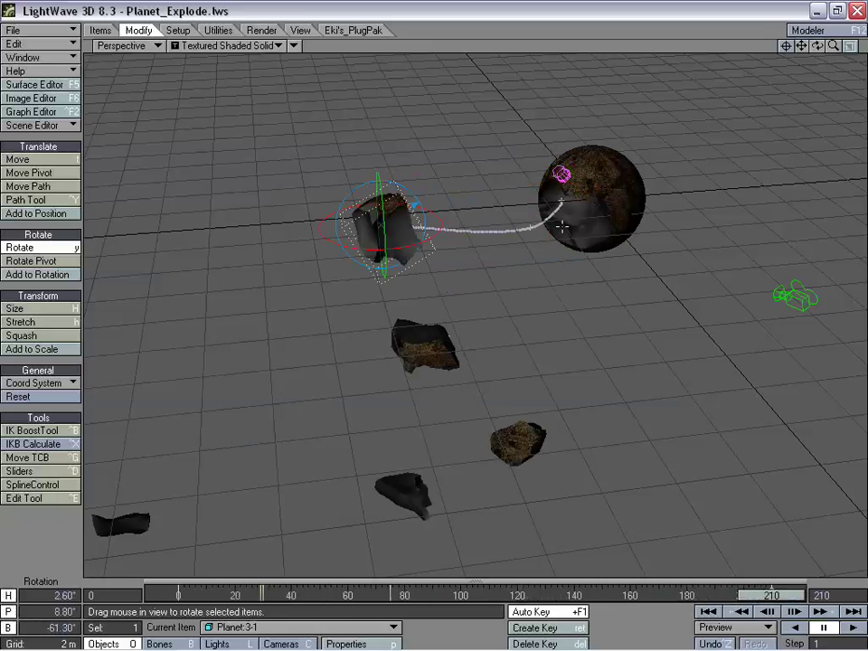
# - Check Planet:3-1's tumble in Camera View by scrubbing between about frames 94 and 156, and return to Perspective view
pyautogui.click(122, 47)
pyautogui.click(131, 64)
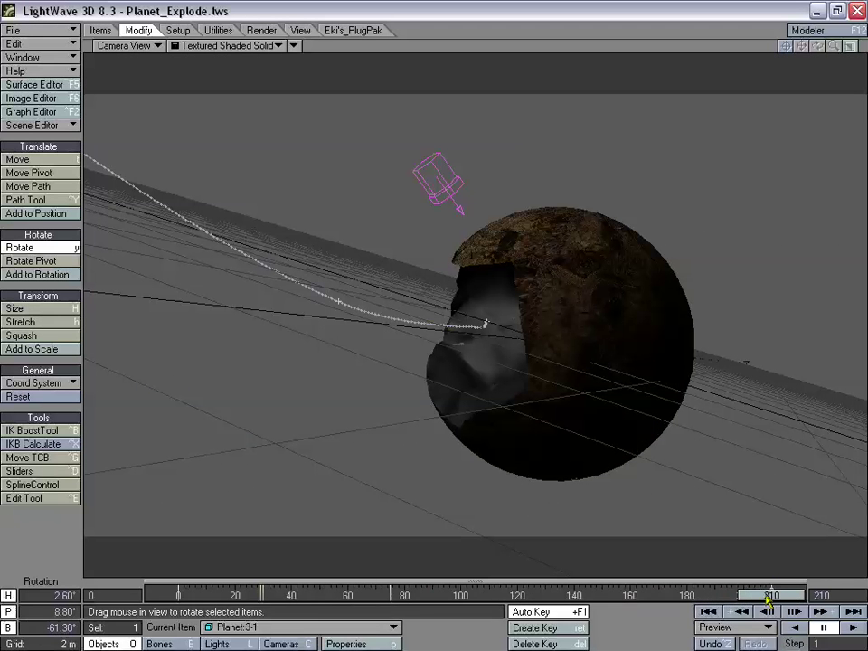
pyautogui.moveTo(769, 594); pyautogui.dragTo(477, 594)
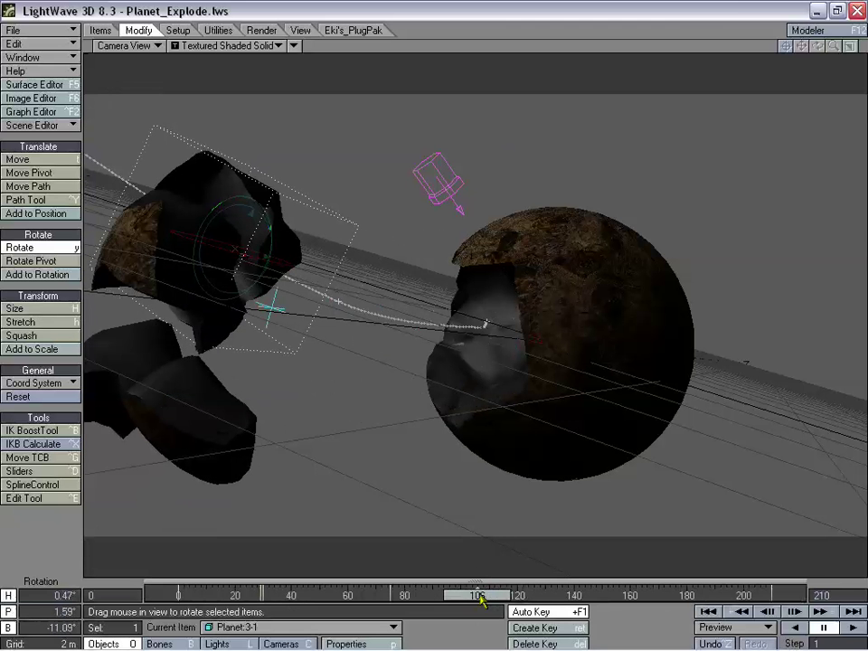
pyautogui.moveTo(478, 594); pyautogui.dragTo(500, 594)
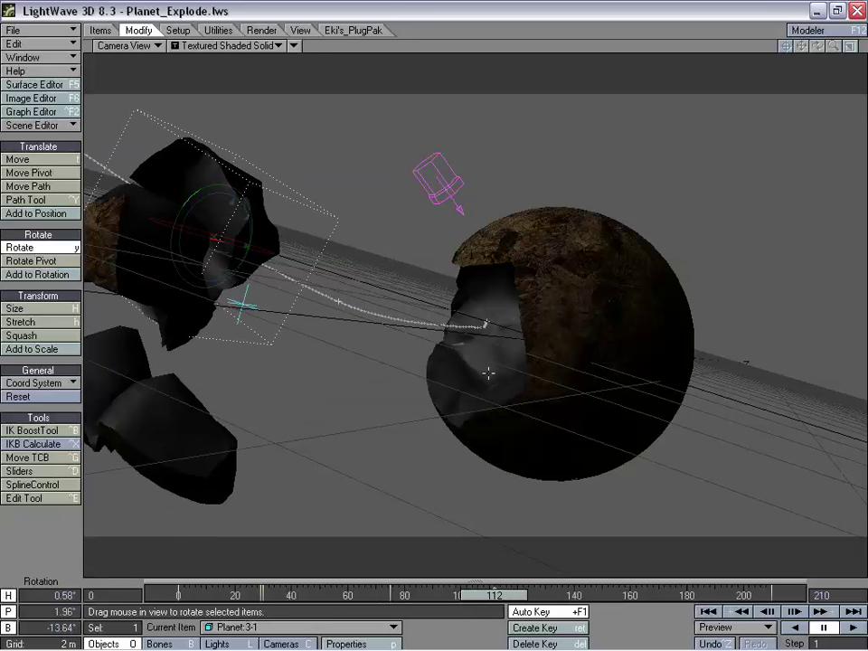
pyautogui.moveTo(497, 594); pyautogui.dragTo(445, 594)
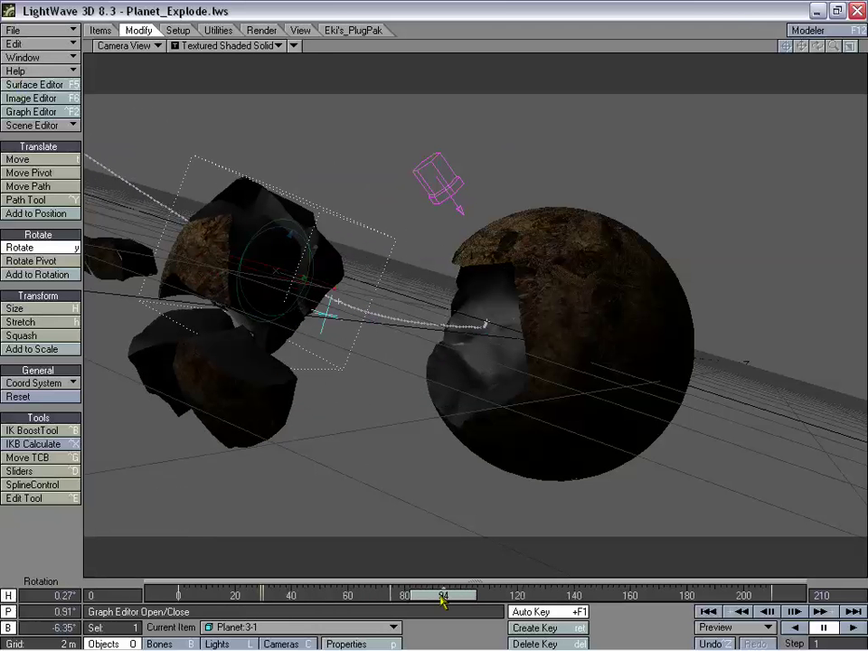
pyautogui.moveTo(442, 593)
pyautogui.mouseDown()
pyautogui.moveTo(235, 594)
pyautogui.moveTo(731, 594)
pyautogui.moveTo(442, 600)
pyautogui.mouseUp()
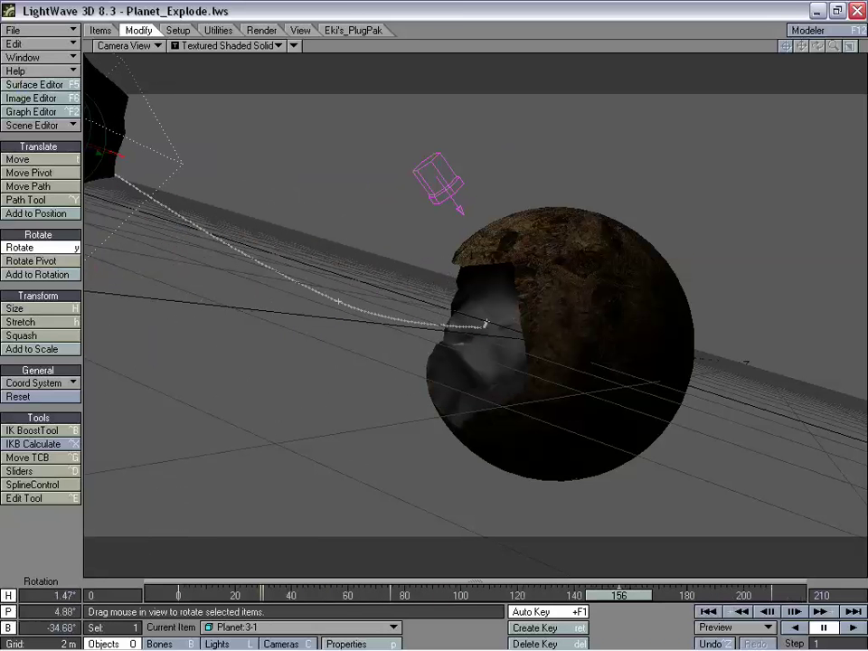
pyautogui.click(127, 45)
pyautogui.click(123, 112)
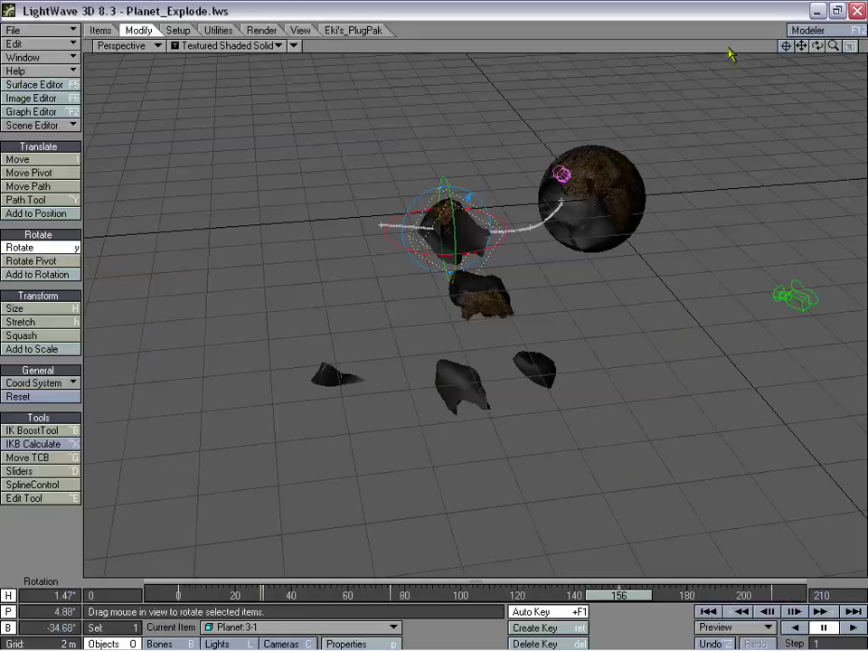
# - In the Graph Editor, set the frame 75 keys of Planet:3-1's Position X, Y and Z channels to Linear
pyautogui.moveTo(833, 46); pyautogui.dragTo(536, 275)
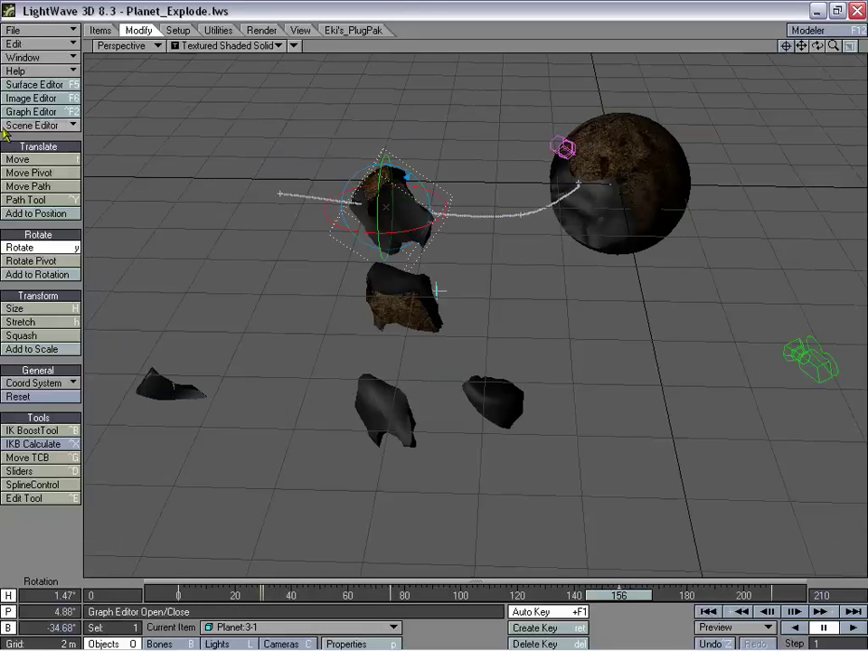
pyautogui.click(43, 113)
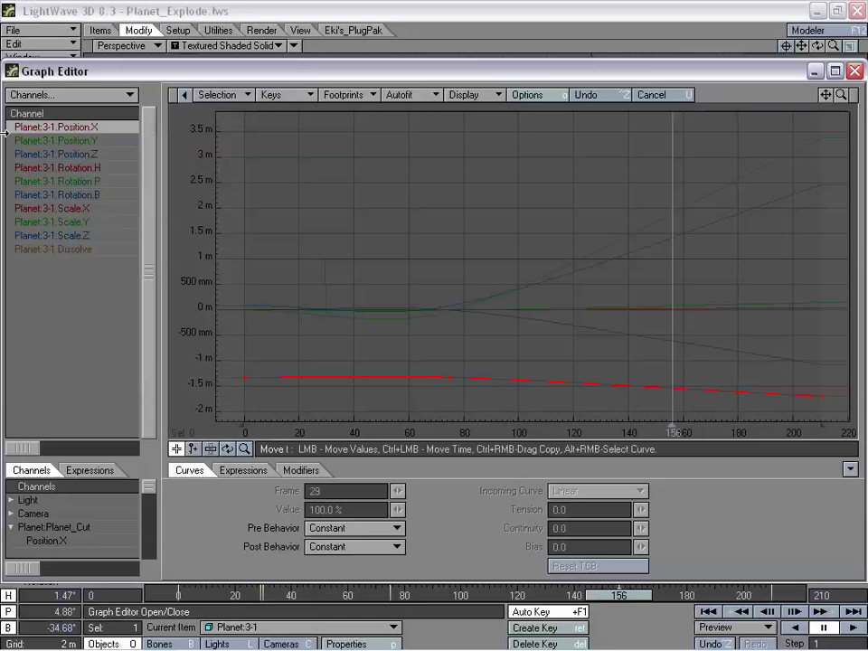
pyautogui.rightClick(450, 378)
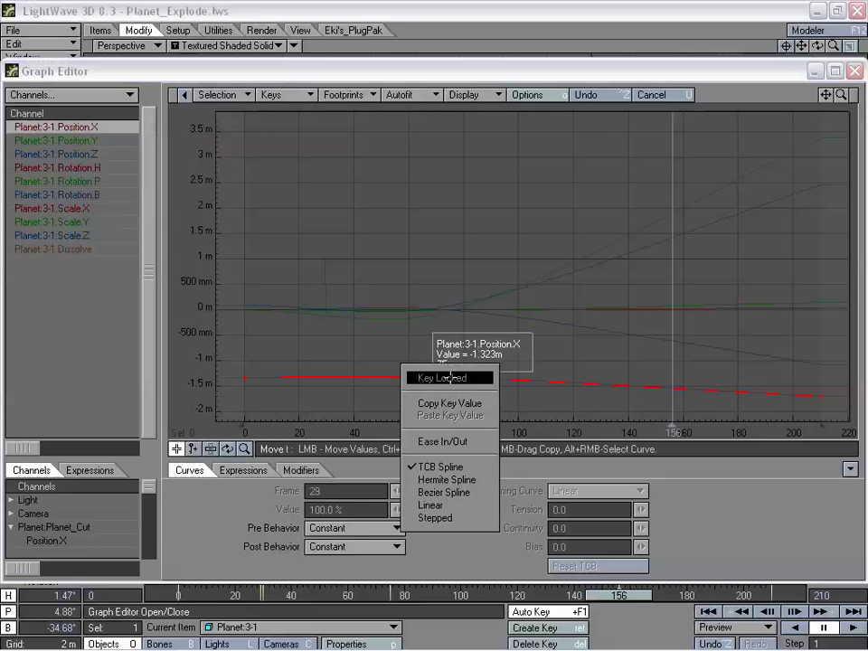
pyautogui.click(449, 505)
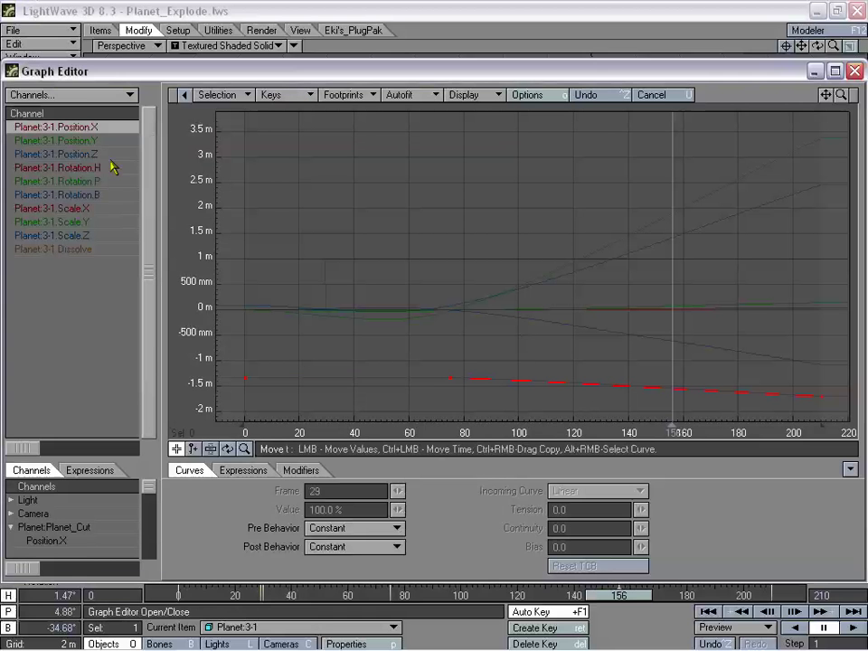
pyautogui.click(81, 140)
pyautogui.rightClick(450, 311)
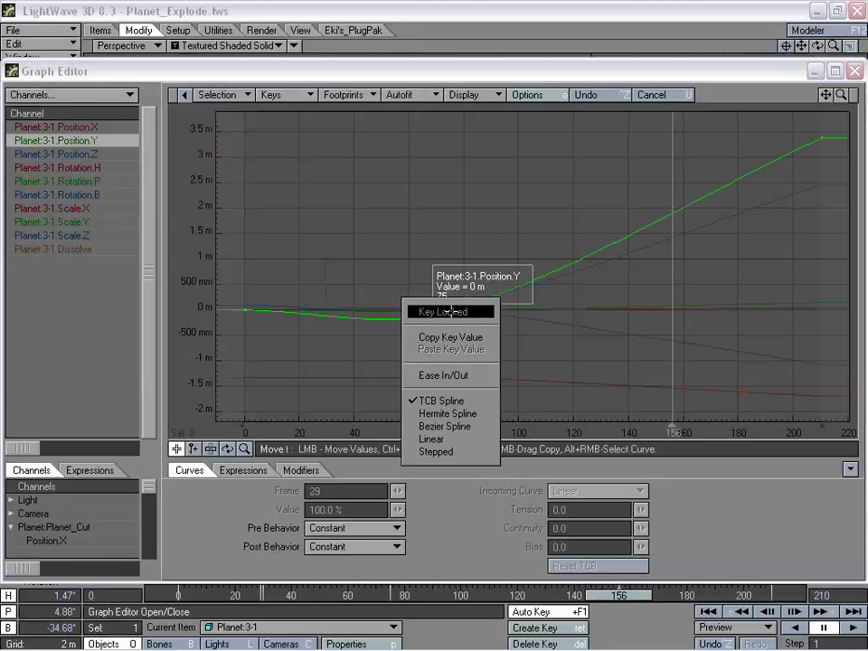
pyautogui.click(457, 440)
pyautogui.click(81, 154)
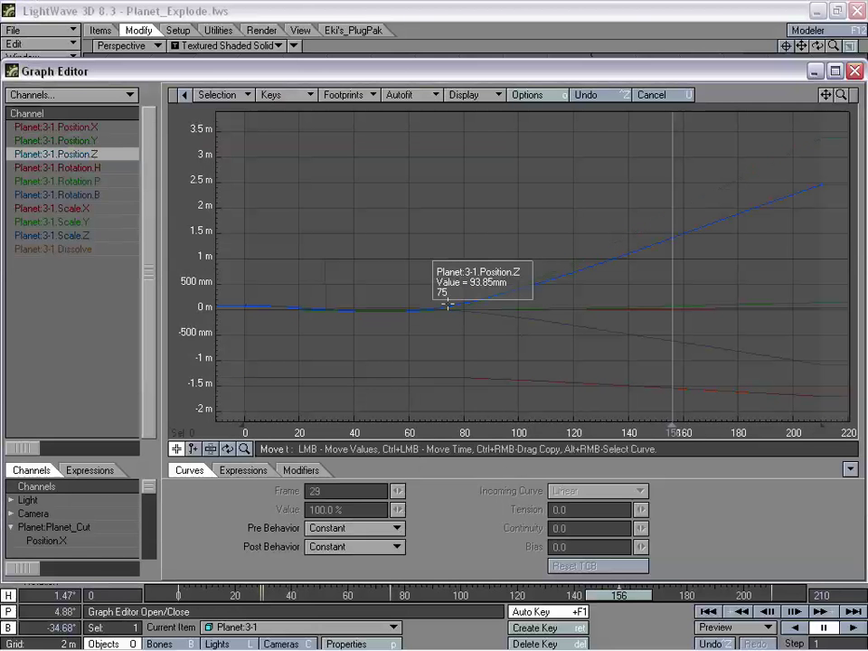
pyautogui.rightClick(447, 304)
pyautogui.click(452, 432)
# - Set the frame 75 keys of Planet:3-1's Rotation H, P and B channels to Linear and close the Graph Editor
pyautogui.click(86, 169)
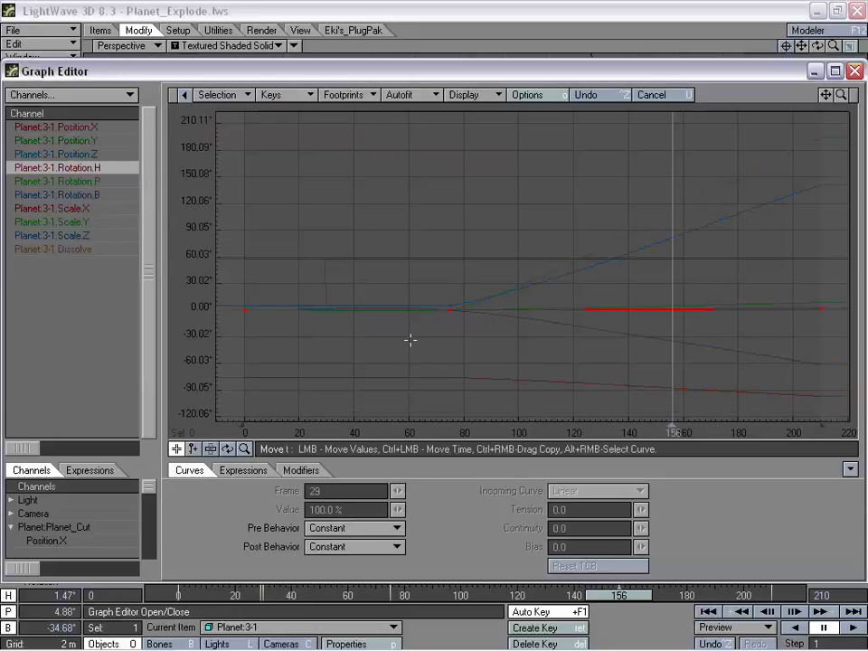
pyautogui.rightClick(449, 310)
pyautogui.click(470, 435)
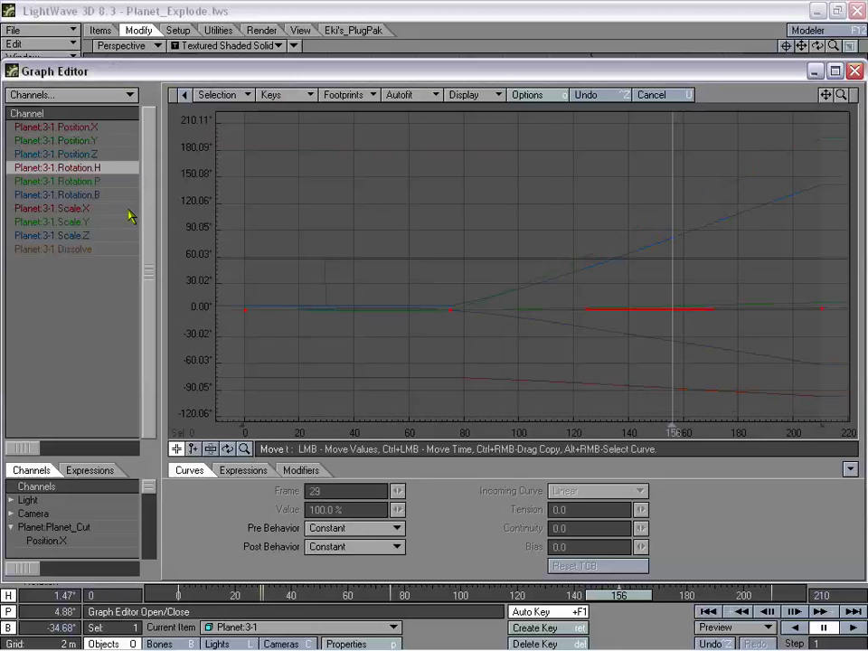
pyautogui.click(90, 182)
pyautogui.rightClick(449, 308)
pyautogui.click(425, 434)
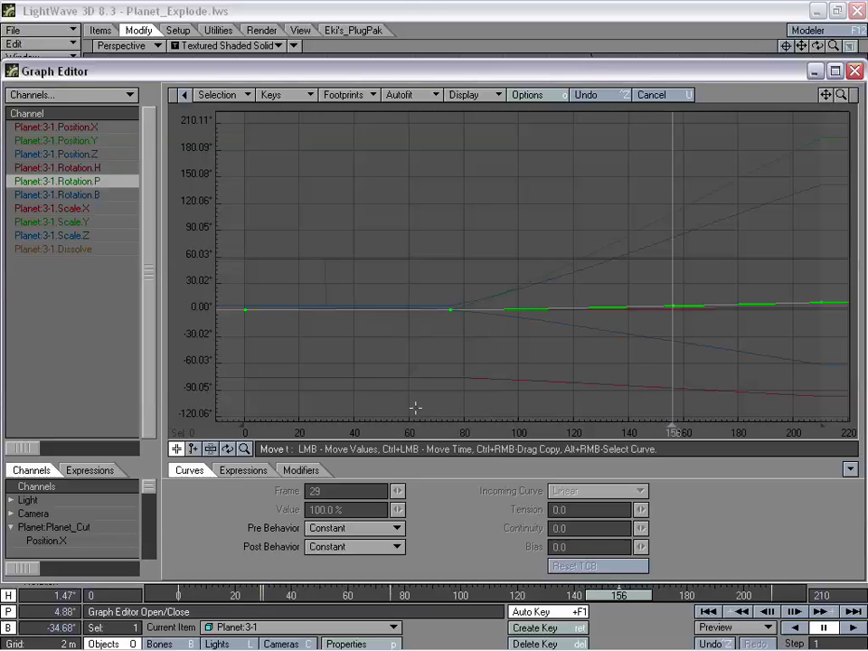
pyautogui.click(90, 195)
pyautogui.rightClick(450, 309)
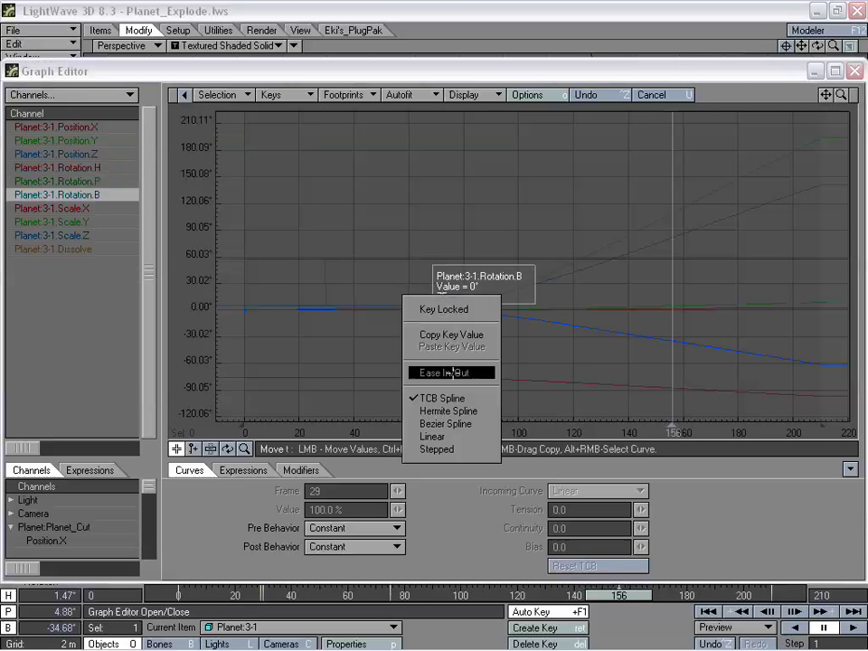
pyautogui.click(457, 436)
pyautogui.click(854, 72)
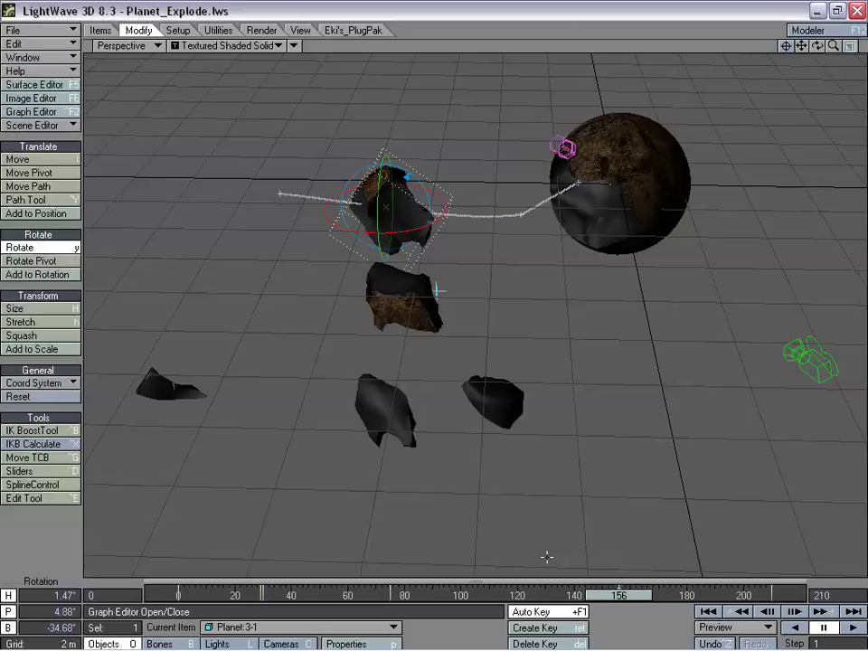
# - Review Planet:3-1's linear break-off from another Perspective angle and in Camera View, scrubbing back and stopping at frame 108
pyautogui.moveTo(610, 601); pyautogui.dragTo(641, 601)
pyautogui.moveTo(816, 46); pyautogui.dragTo(432, 7)
pyautogui.click(149, 46)
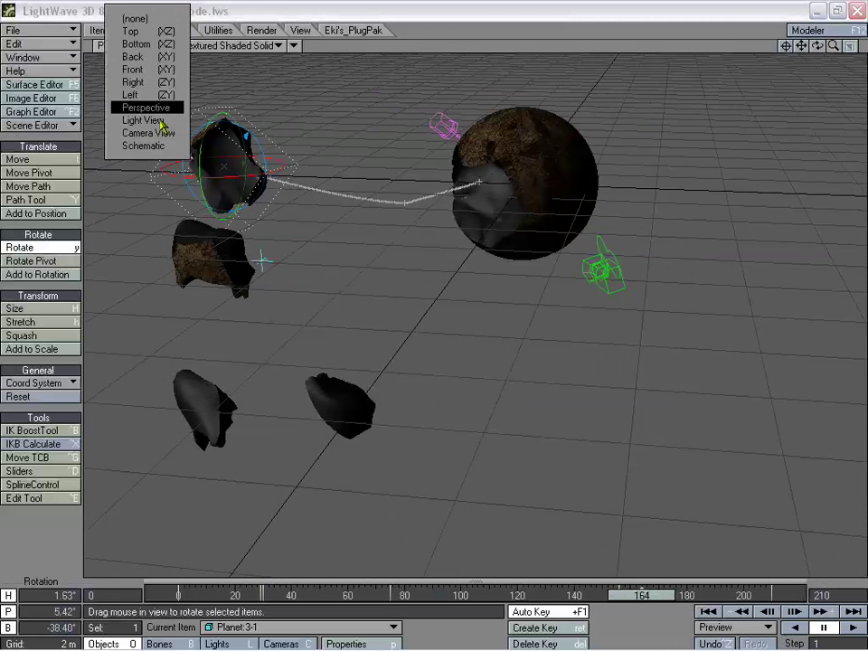
pyautogui.click(373, 123)
pyautogui.click(113, 45)
pyautogui.click(135, 70)
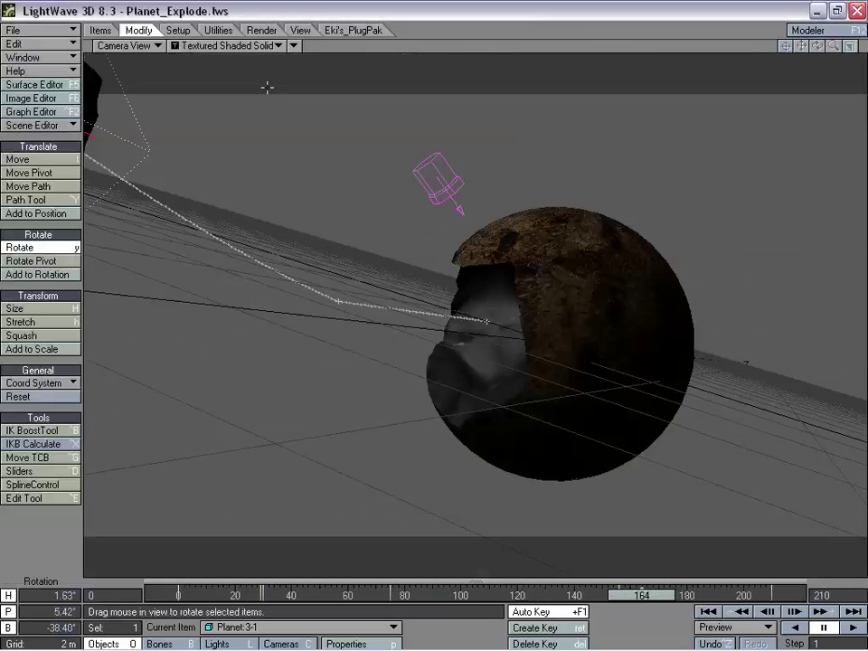
pyautogui.moveTo(637, 595); pyautogui.dragTo(260, 594)
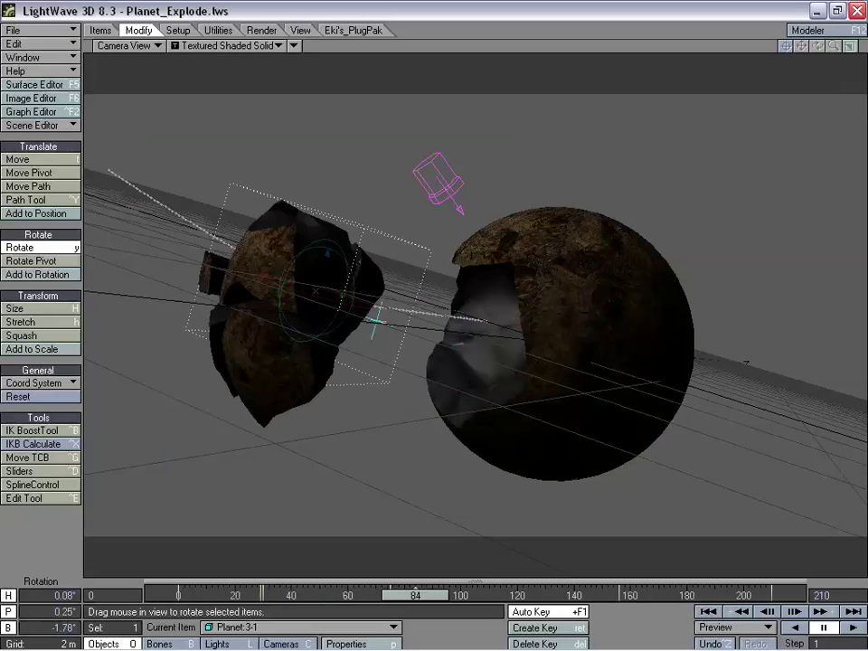
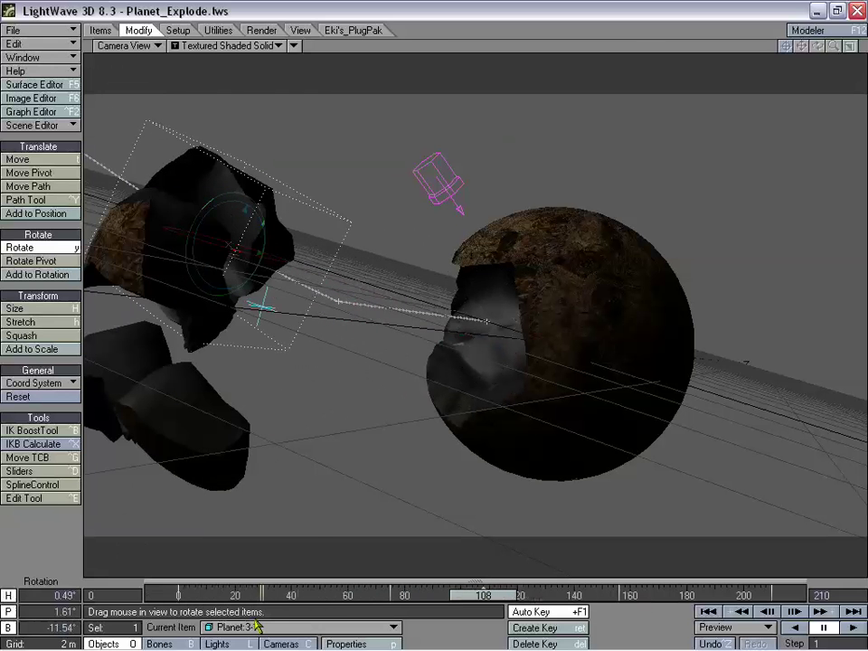
pyautogui.moveTo(257, 626); pyautogui.dragTo(292, 581)
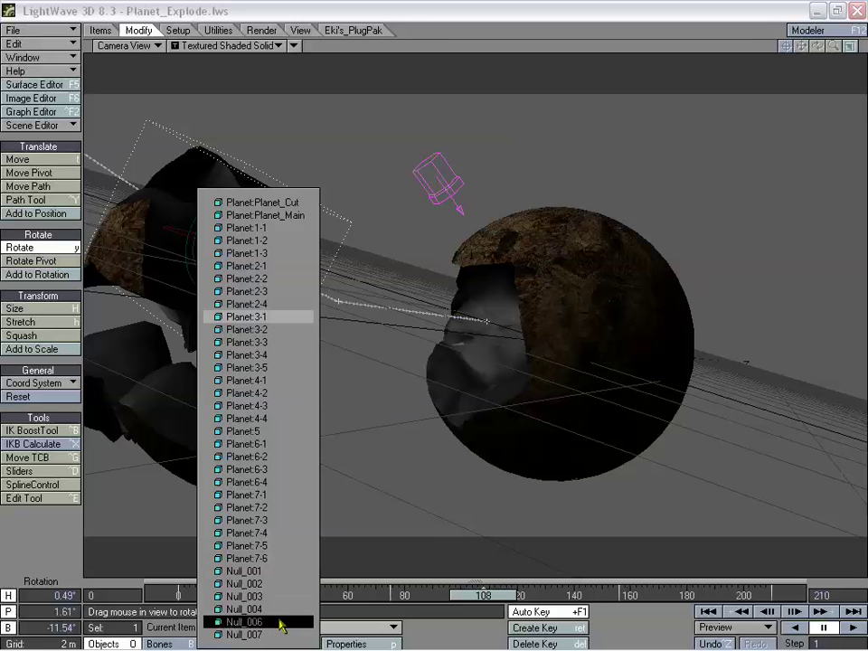
pyautogui.moveTo(280, 624); pyautogui.dragTo(290, 610)
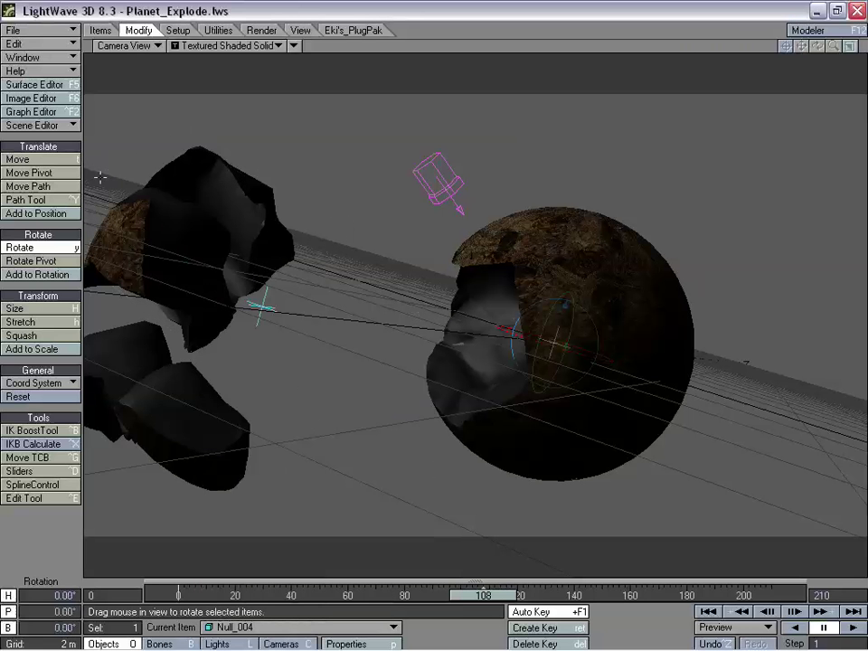
pyautogui.click(63, 159)
pyautogui.moveTo(369, 419); pyautogui.dragTo(369, 329, button='right')
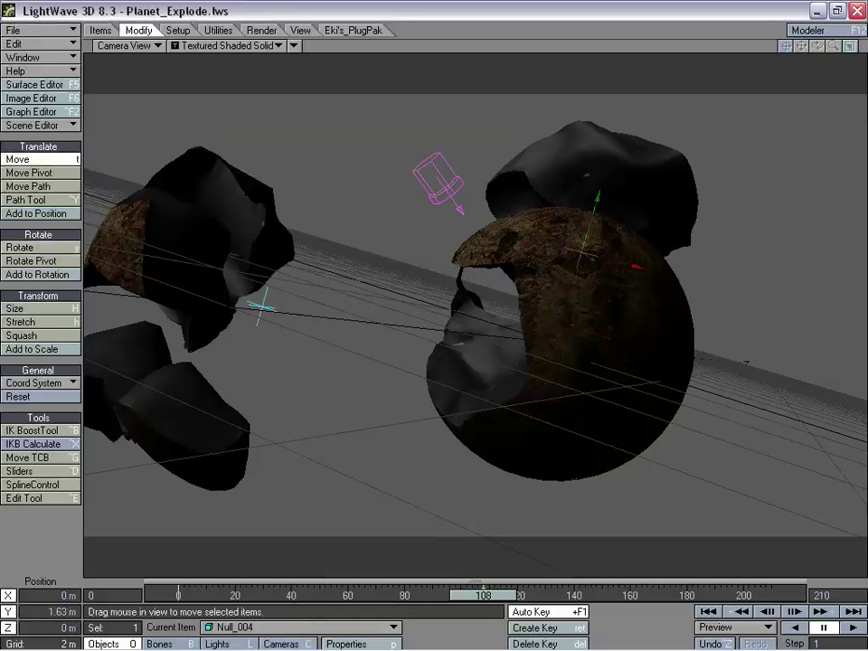
pyautogui.moveTo(100, 145); pyautogui.dragTo(100, 126, button='right')
pyautogui.moveTo(369, 490); pyautogui.dragTo(369, 414, button='right')
pyautogui.press('z')
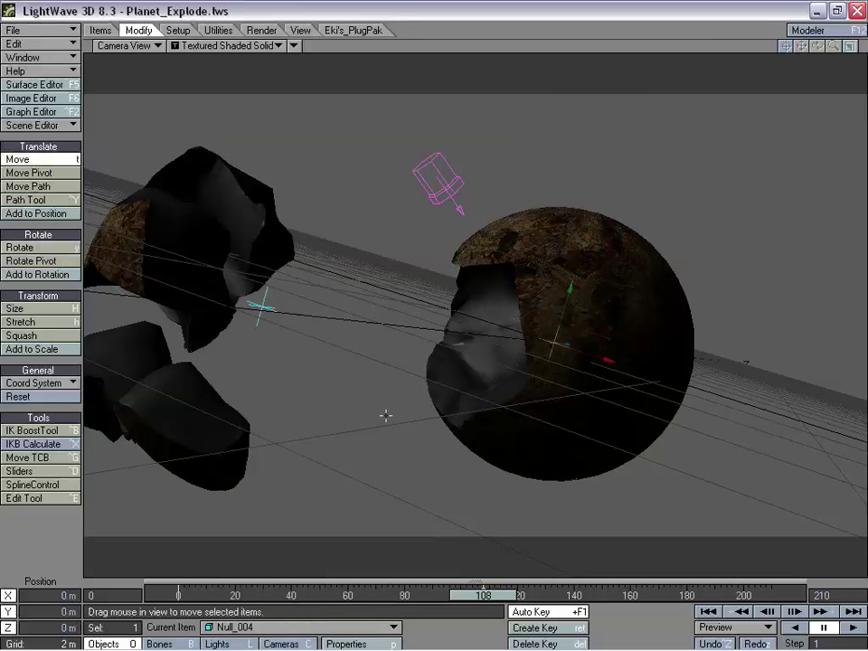
pyautogui.click(525, 641)
pyautogui.click(574, 322)
# - Rotate Null_003 at frame 210 to a heading of about -24° and a pitch of about 60°, and scrub through the resulting tumble
pyautogui.moveTo(485, 601); pyautogui.dragTo(347, 599)
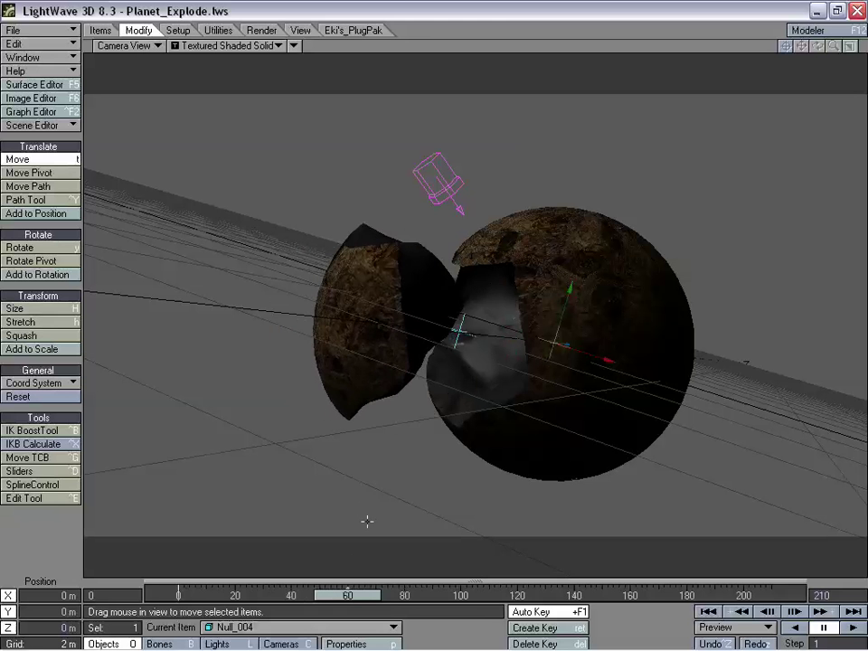
pyautogui.moveTo(360, 598); pyautogui.dragTo(212, 598)
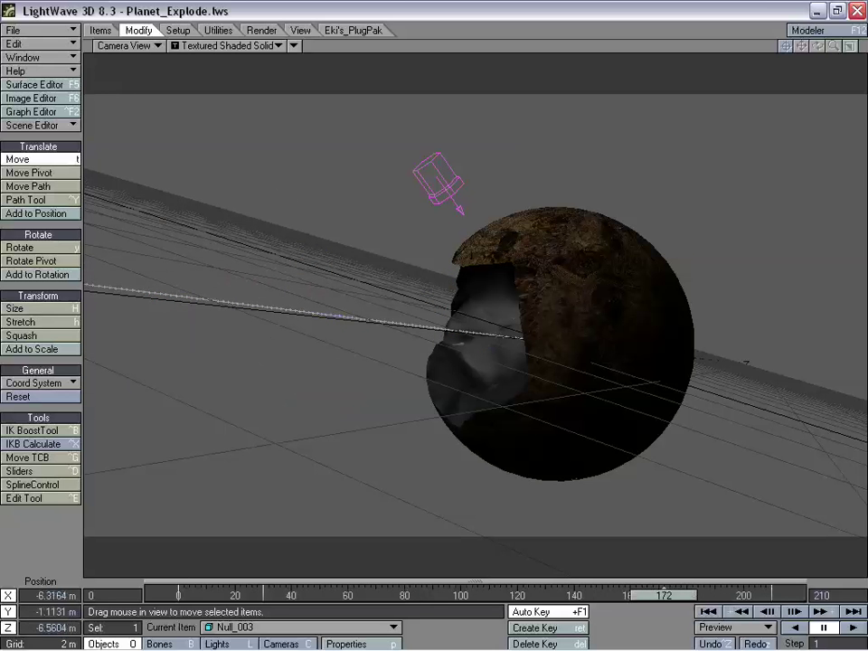
pyautogui.click(127, 45)
pyautogui.click(140, 107)
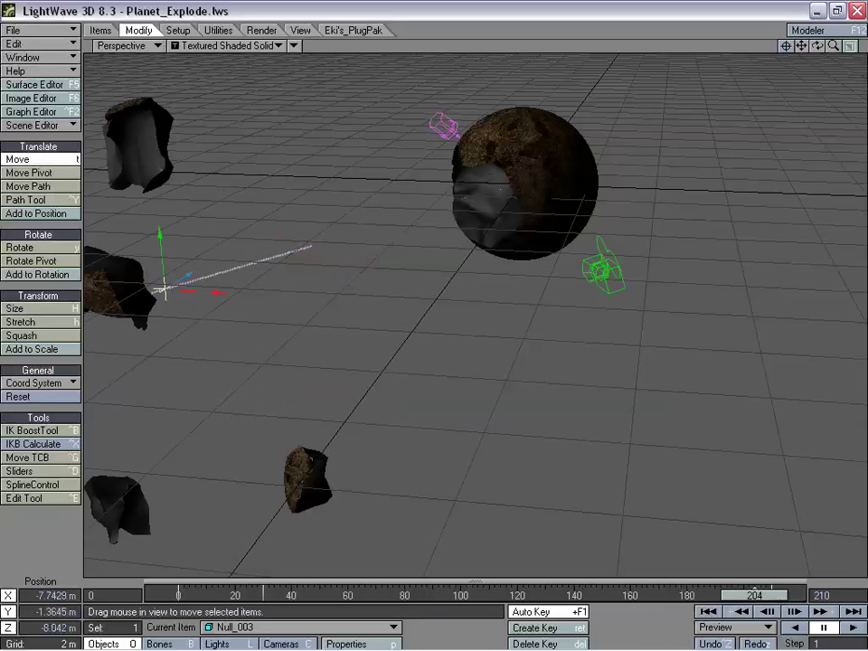
pyautogui.press('y')
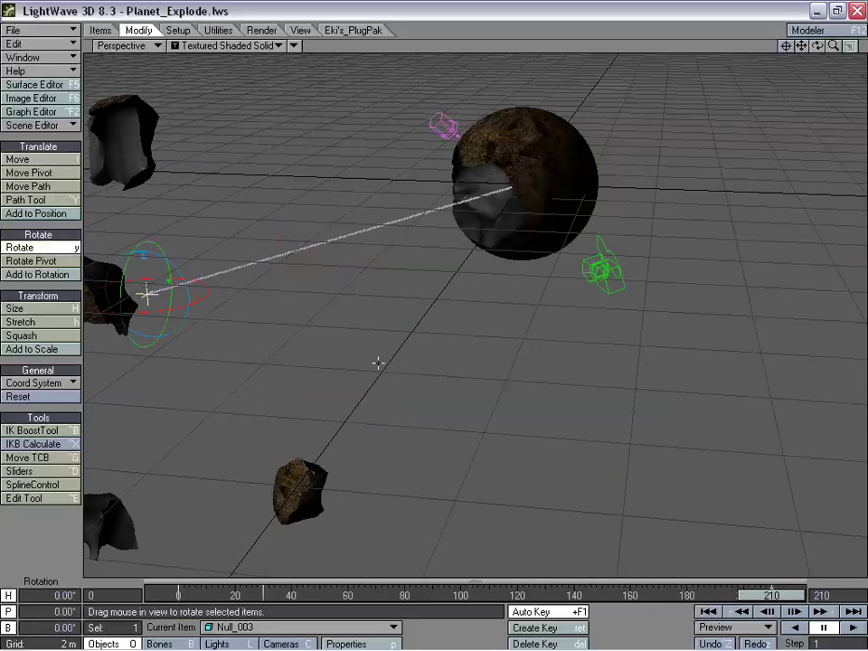
pyautogui.moveTo(378, 362); pyautogui.dragTo(378, 361)
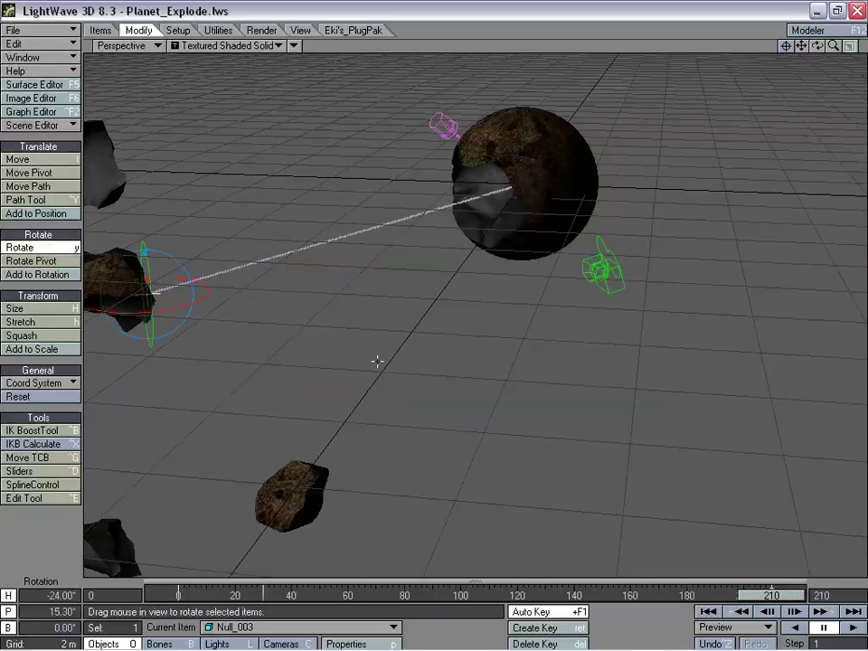
pyautogui.moveTo(771, 595)
pyautogui.mouseDown()
pyautogui.moveTo(185, 594)
pyautogui.moveTo(771, 593)
pyautogui.mouseUp()
pyautogui.moveTo(551, 298); pyautogui.dragTo(563, 372)
pyautogui.moveTo(799, 597); pyautogui.dragTo(181, 594)
pyautogui.click(793, 611)
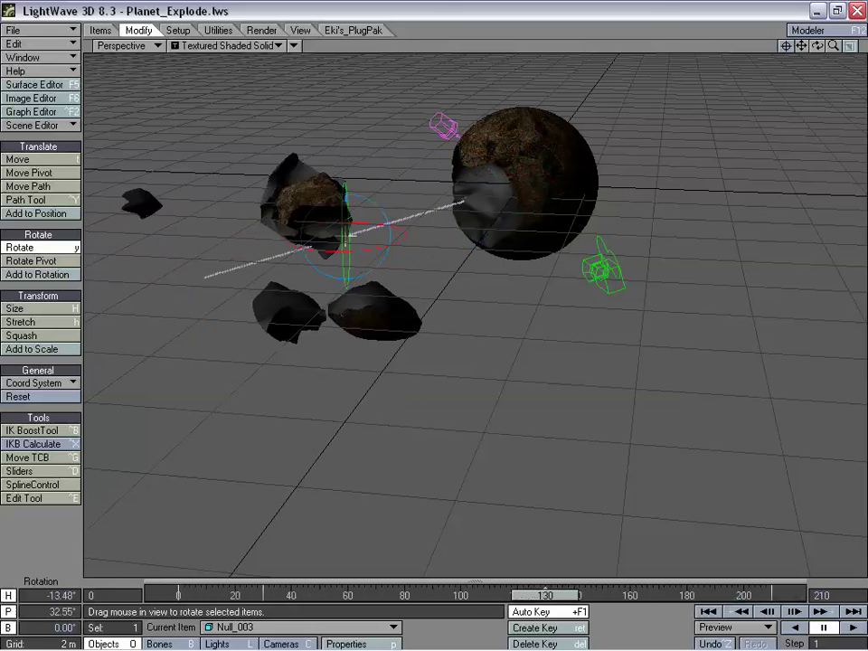
# - Open the Graph Editor and check the interpolation type of Null_003's frame 30 key on the Position Z channel
pyautogui.click(76, 111)
pyautogui.click(115, 167)
pyautogui.click(81, 154)
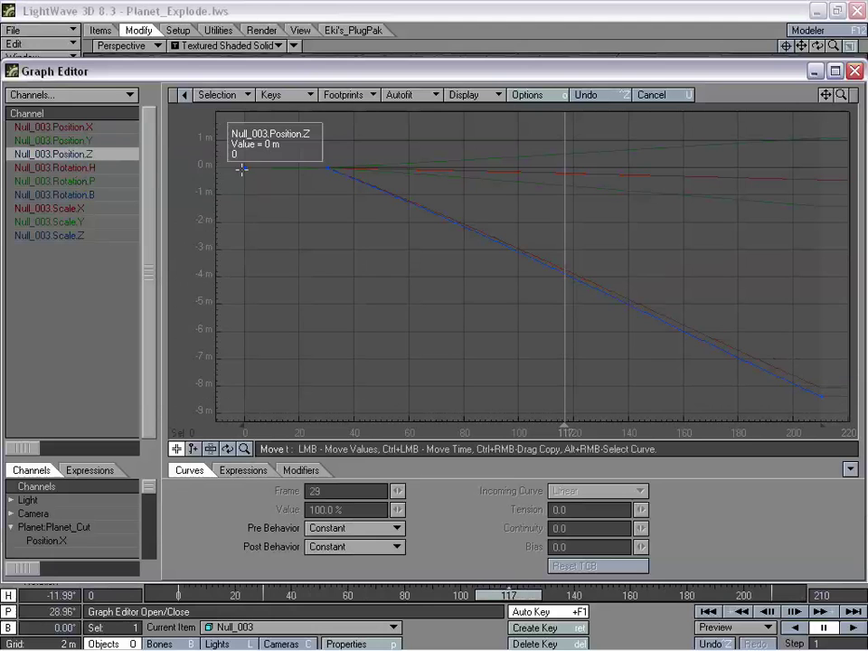
pyautogui.rightClick(326, 166)
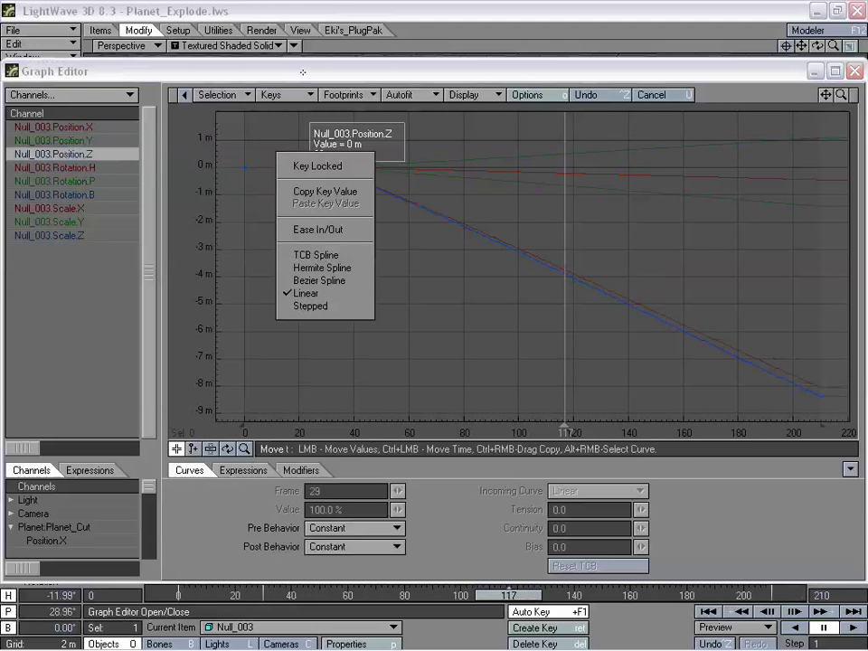
pyautogui.click(181, 120)
# - Set the frame 30 keys of Null_003's Rotation H, P and B channels to Linear and close the Graph Editor
pyautogui.click(72, 167)
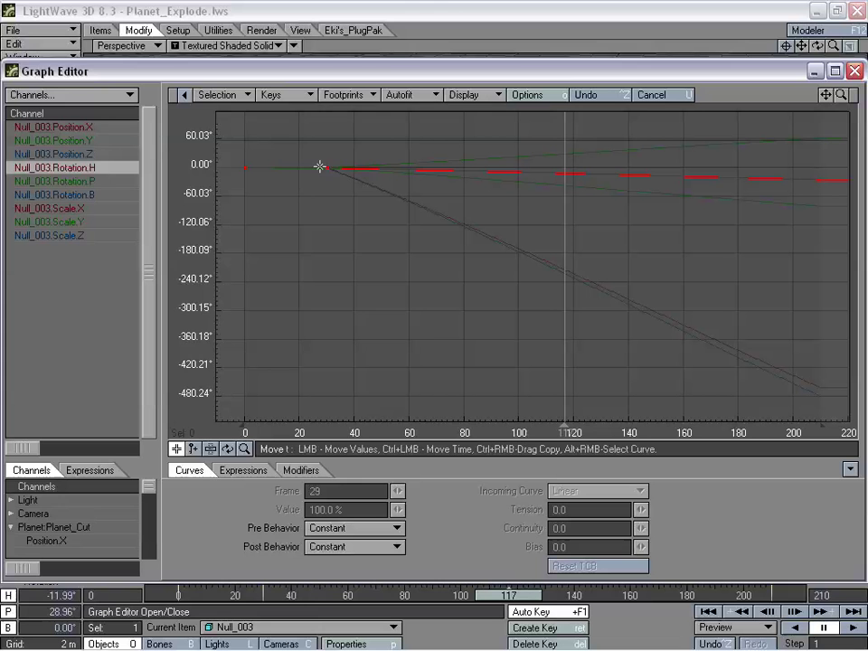
pyautogui.rightClick(320, 166)
pyautogui.click(335, 294)
pyautogui.click(89, 181)
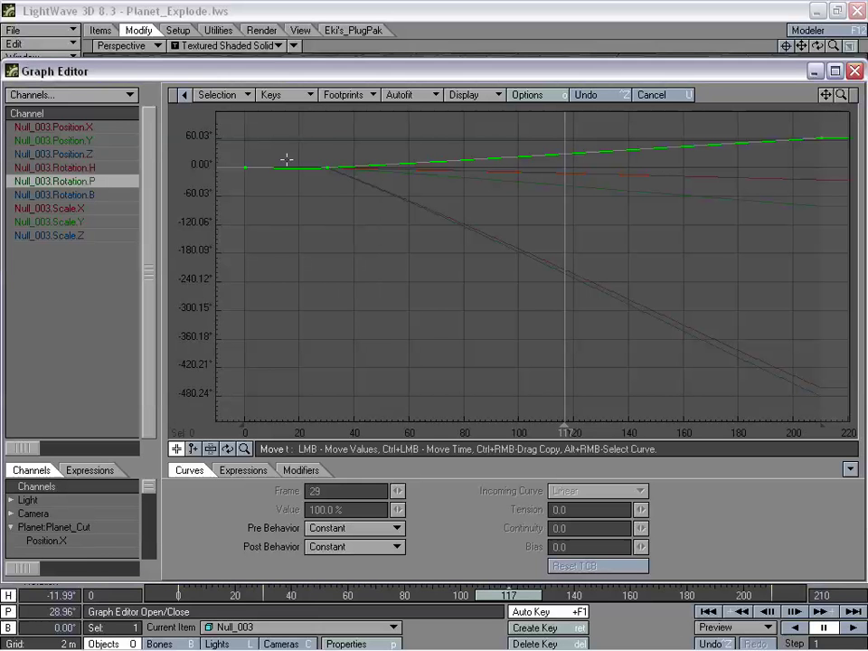
pyautogui.rightClick(327, 168)
pyautogui.click(323, 281)
pyautogui.click(88, 194)
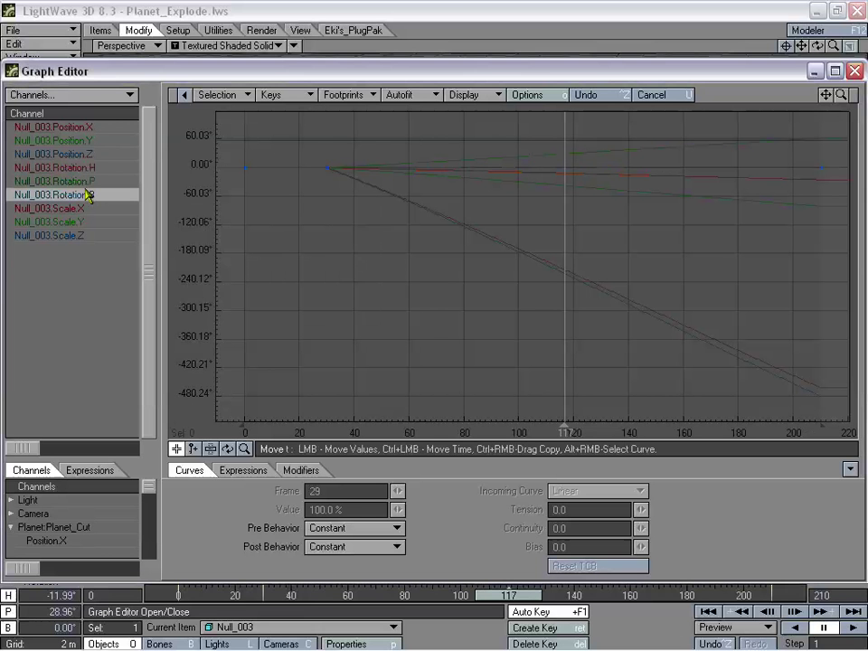
pyautogui.rightClick(327, 163)
pyautogui.click(336, 291)
pyautogui.click(854, 70)
# - Review Null_003's rotating fragment group in Camera View by scrubbing back from frame 117 to near the start
pyautogui.click(120, 45)
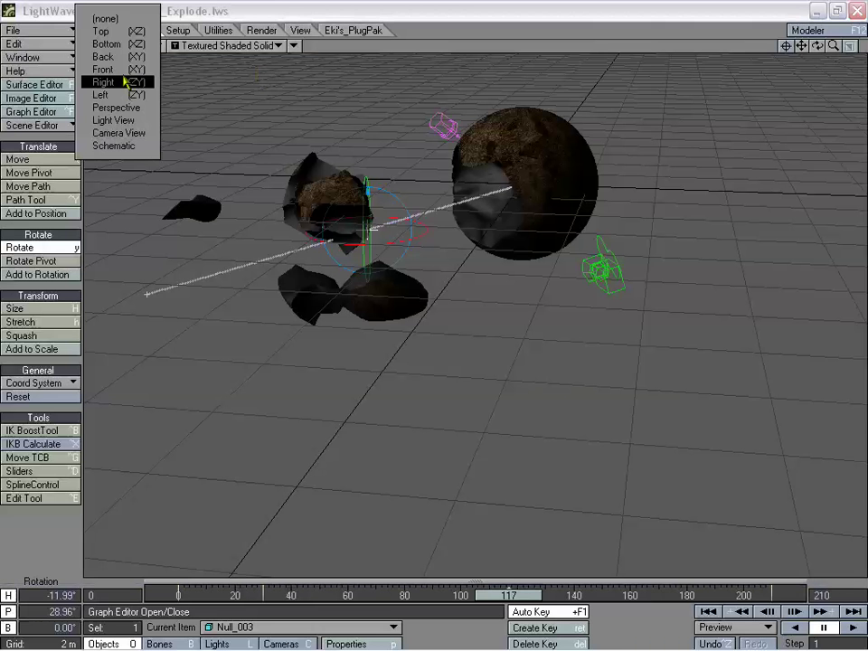
pyautogui.click(118, 133)
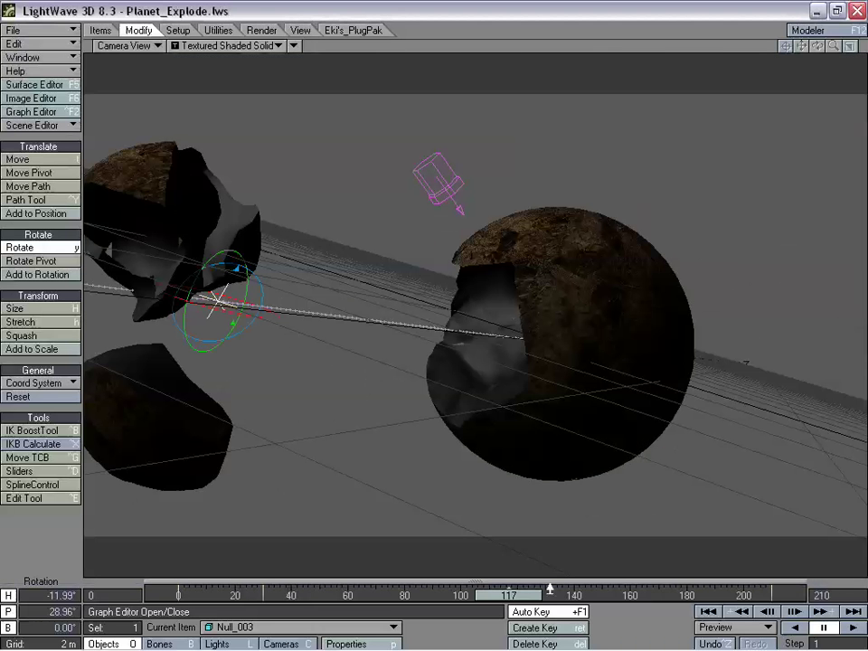
pyautogui.moveTo(549, 589)
pyautogui.mouseDown()
pyautogui.moveTo(607, 589)
pyautogui.moveTo(194, 589)
pyautogui.moveTo(771, 590)
pyautogui.moveTo(178, 590)
pyautogui.mouseUp()
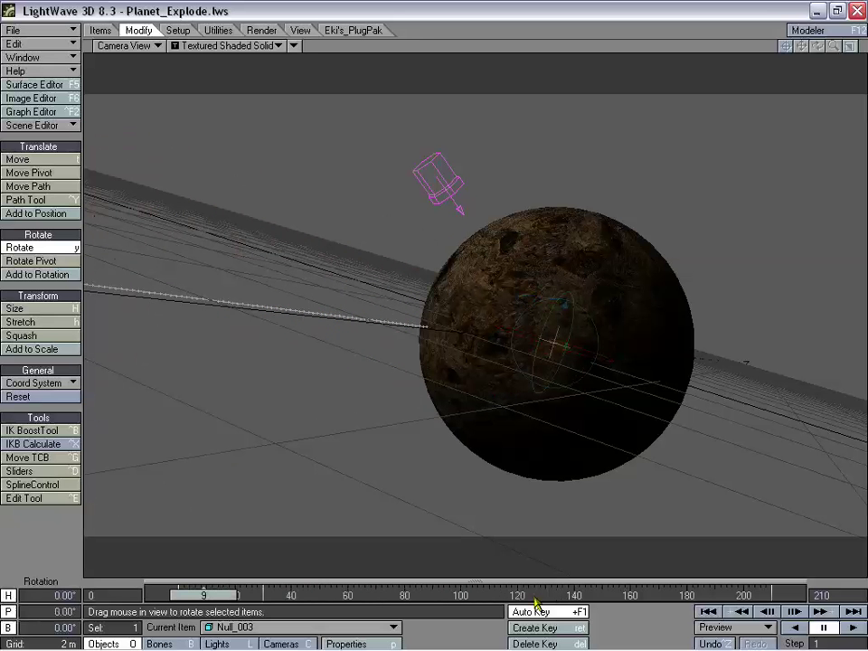
# - Select Null_004 and create a key for it at frame 60 to hold its starting position
pyautogui.click(305, 630)
pyautogui.click(305, 623)
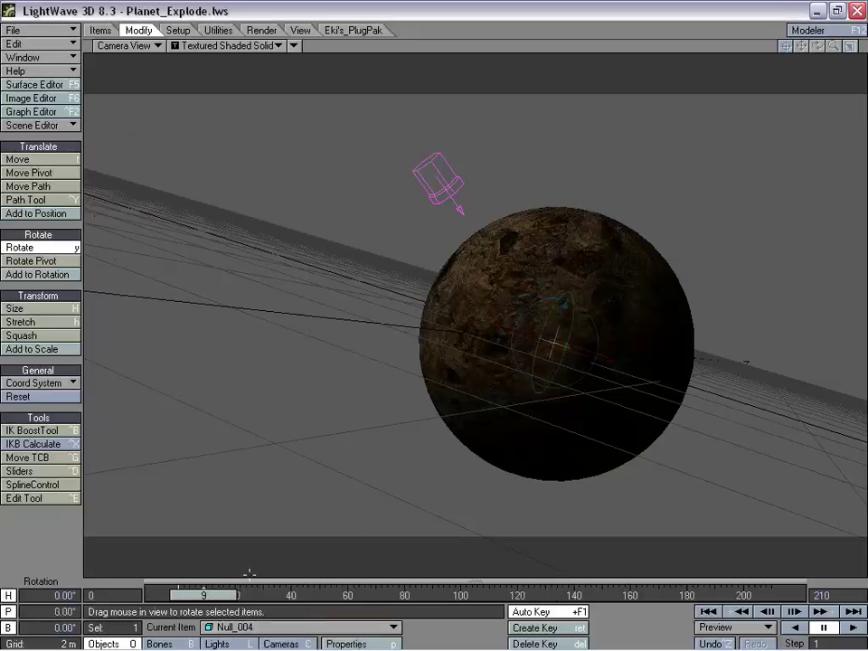
pyautogui.moveTo(226, 594); pyautogui.dragTo(771, 594)
pyautogui.moveTo(652, 593); pyautogui.dragTo(319, 594)
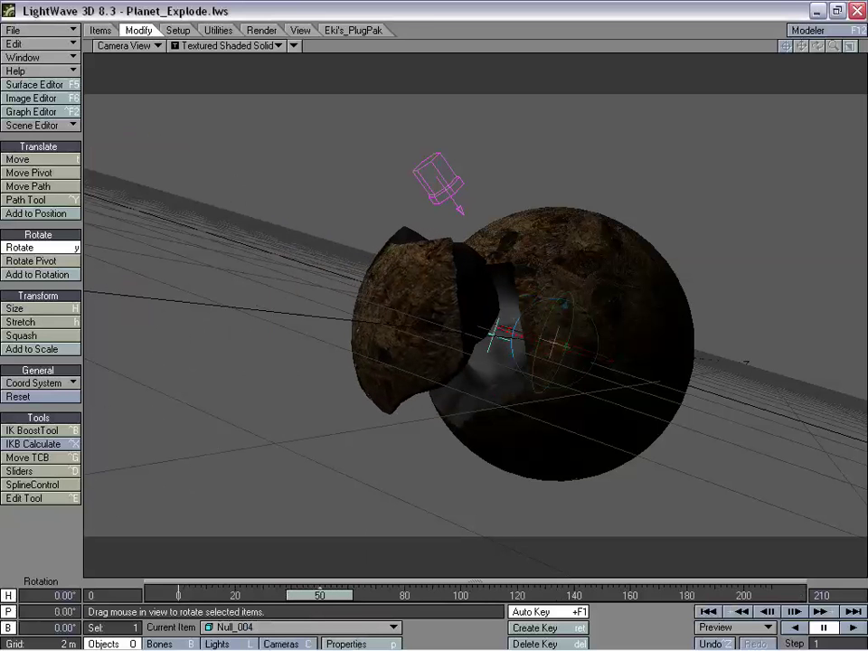
pyautogui.moveTo(346, 597)
pyautogui.mouseDown()
pyautogui.moveTo(371, 597)
pyautogui.moveTo(346, 598)
pyautogui.mouseUp()
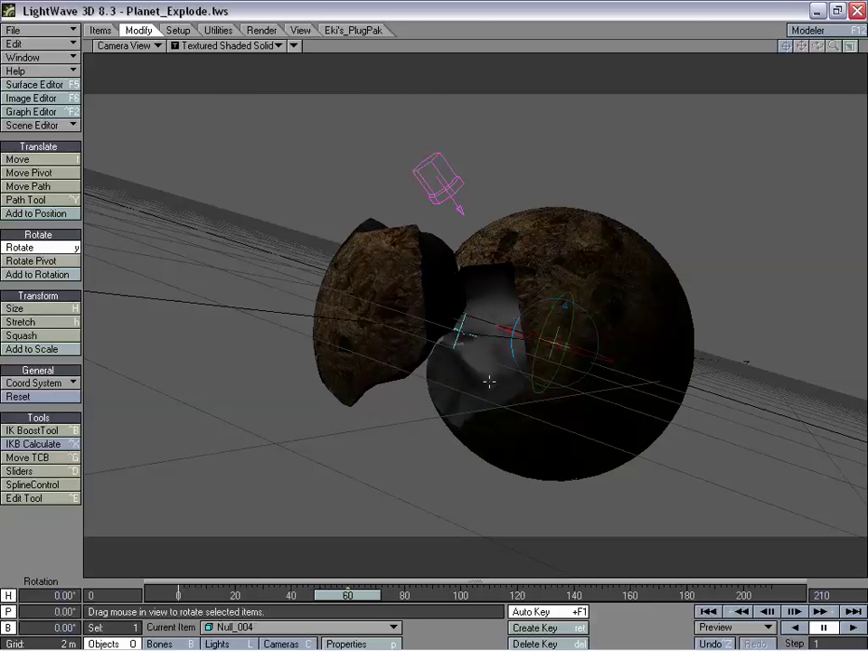
pyautogui.press('Return')
pyautogui.press('Return')
# - At frame 210, move Null_004 up and away from the planet to about X -3.5 m, Y 6.39 m, Z 9.54 m
pyautogui.moveTo(395, 586); pyautogui.dragTo(723, 595)
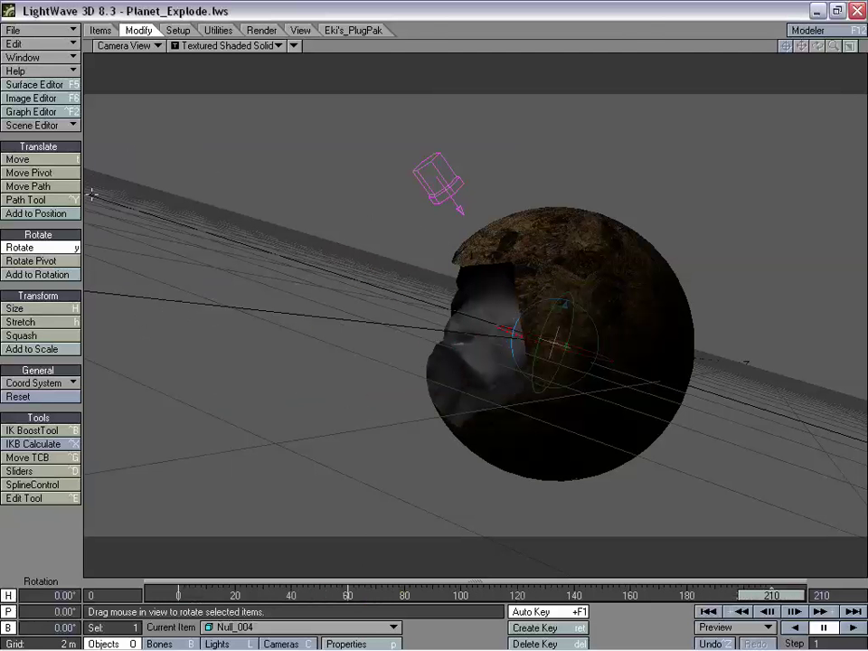
pyautogui.click(40, 159)
pyautogui.moveTo(477, 434); pyautogui.dragTo(454, 411)
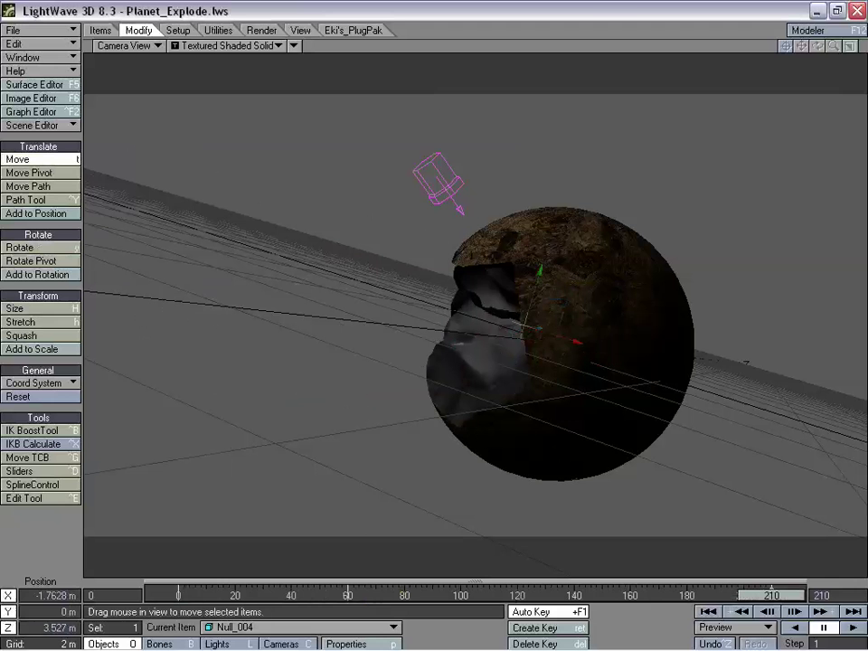
pyautogui.moveTo(473, 543); pyautogui.dragTo(473, 455, button='right')
pyautogui.moveTo(490, 492); pyautogui.dragTo(503, 479)
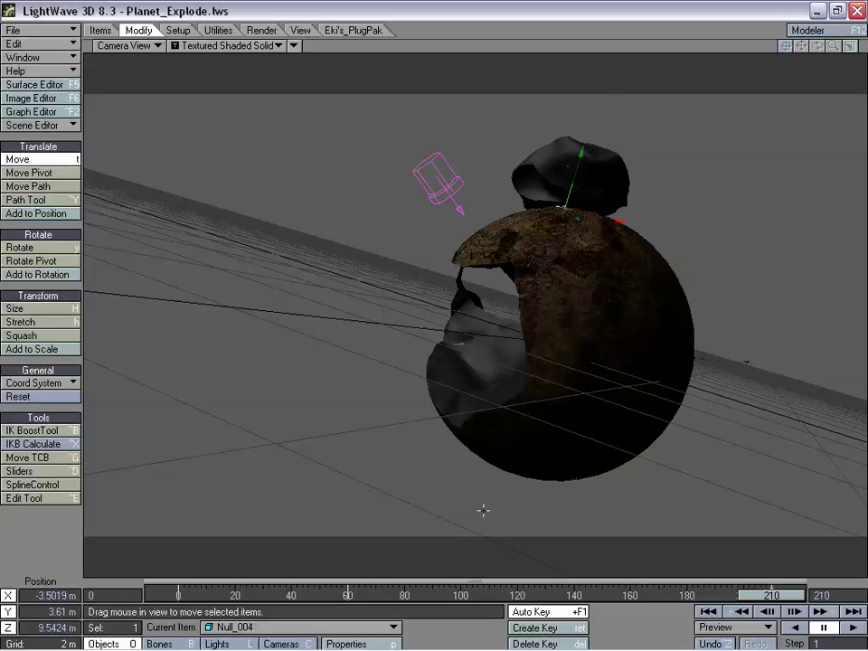
pyautogui.moveTo(483, 509); pyautogui.dragTo(483, 422, button='right')
# - Inspect Null_004's motion path from several angles in Perspective view, with Null_004 selected for moving
pyautogui.hotkey('shift', 'c')
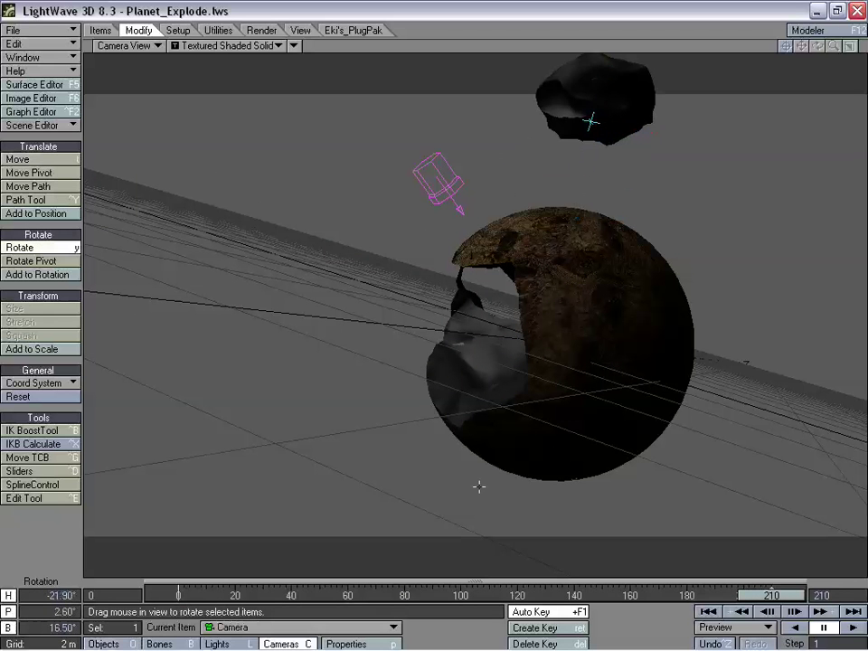
pyautogui.click(121, 46)
pyautogui.click(132, 112)
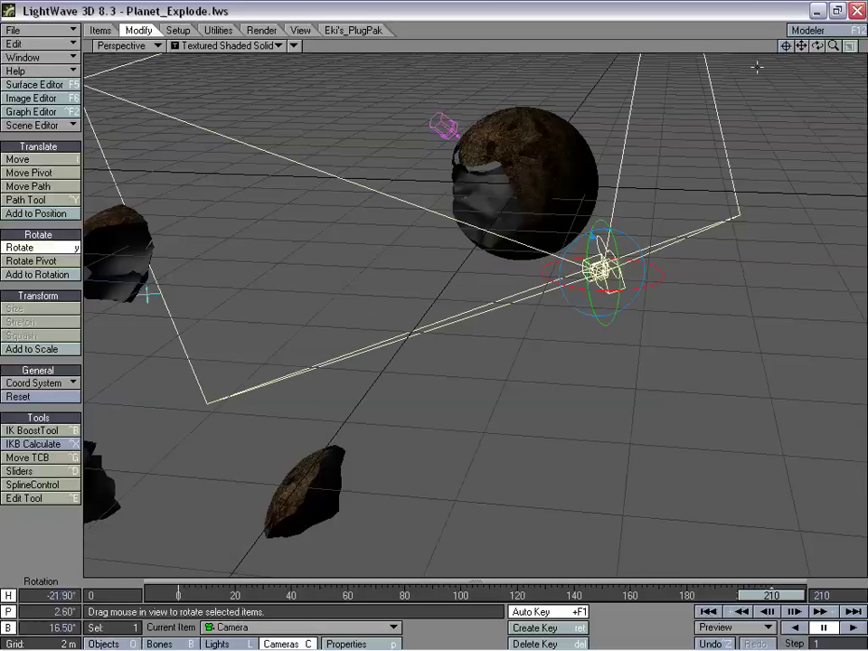
pyautogui.moveTo(832, 49); pyautogui.dragTo(591, 97)
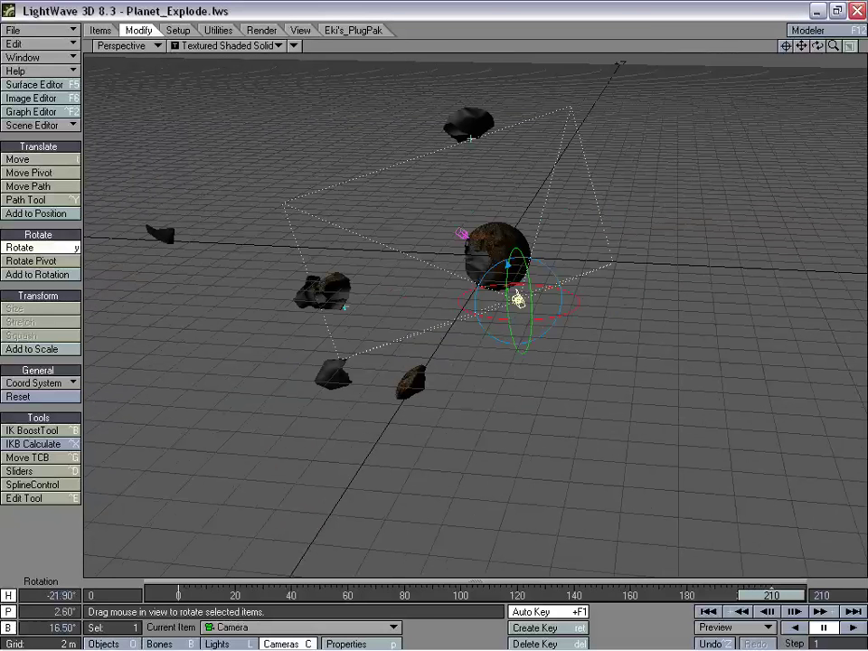
pyautogui.press('t')
pyautogui.click(470, 136)
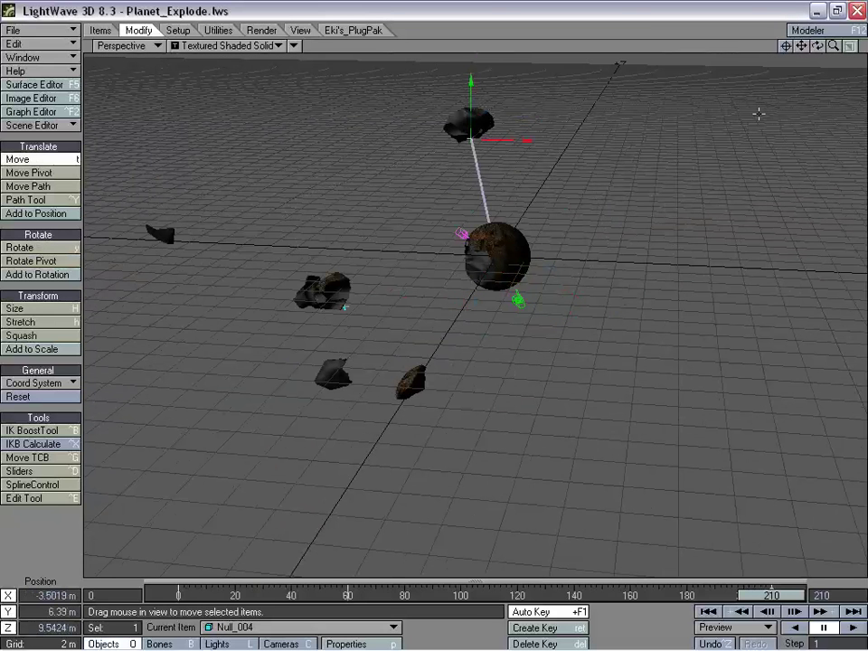
pyautogui.moveTo(818, 46); pyautogui.dragTo(744, 64)
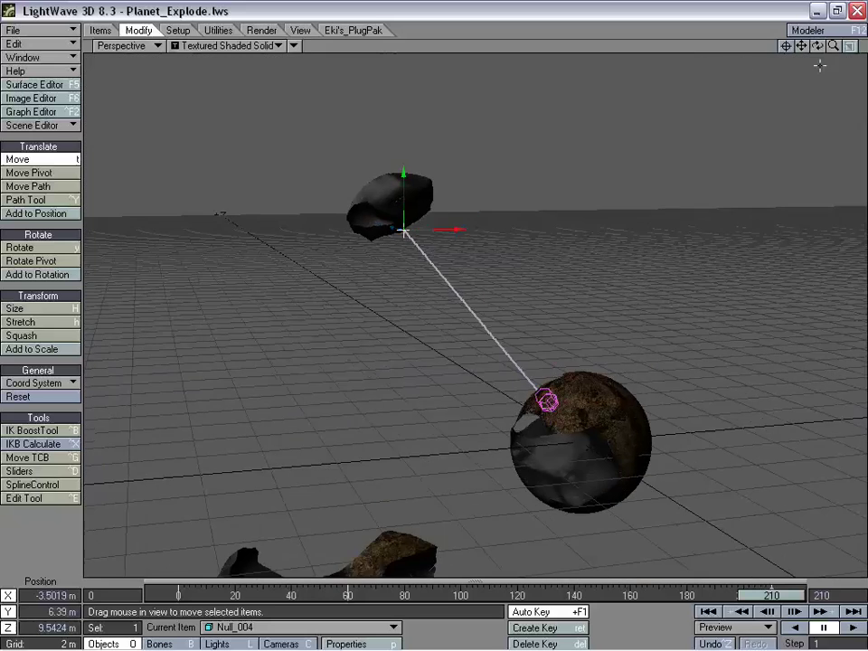
# - In Camera View, move Null_004 farther out at frame 210 to about X -5.22 m, Y 8.6 m, Z 11.14 m
pyautogui.click(121, 45)
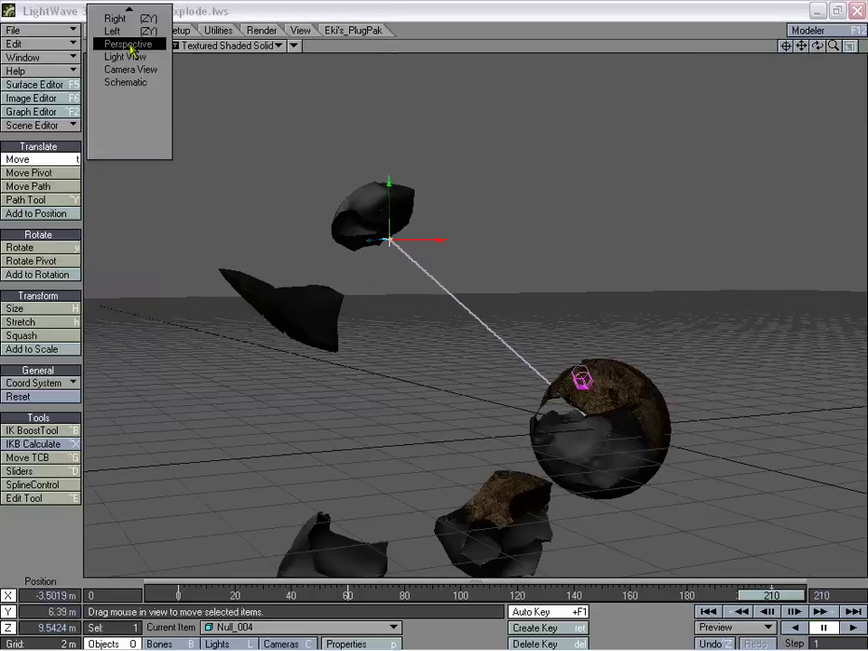
pyautogui.click(138, 68)
pyautogui.moveTo(607, 66); pyautogui.dragTo(616, 41)
pyautogui.moveTo(394, 281); pyautogui.dragTo(378, 281)
pyautogui.moveTo(378, 281); pyautogui.dragTo(378, 257, button='right')
pyautogui.moveTo(378, 257); pyautogui.dragTo(351, 244)
pyautogui.moveTo(568, 79); pyautogui.dragTo(571, 61)
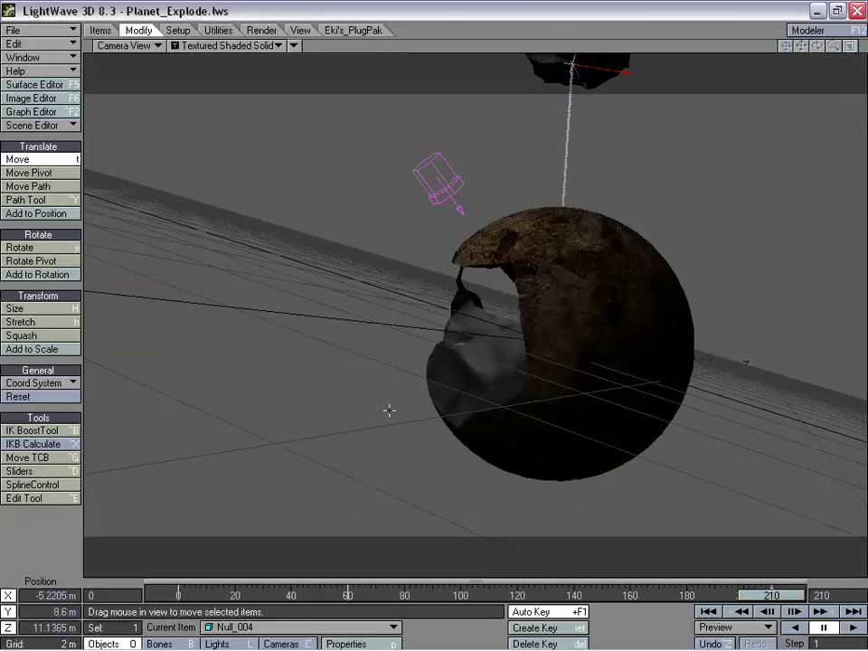
# - Review Null_004's departure in Camera View and Perspective view, scrubbing back from frame 210 through 117 to frame 83
pyautogui.moveTo(768, 601); pyautogui.dragTo(508, 595)
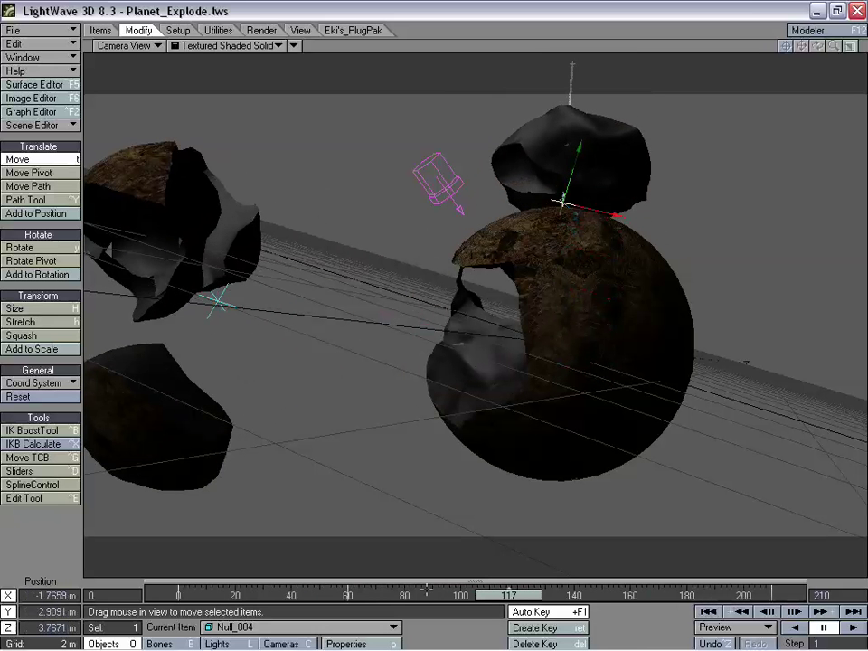
pyautogui.click(127, 50)
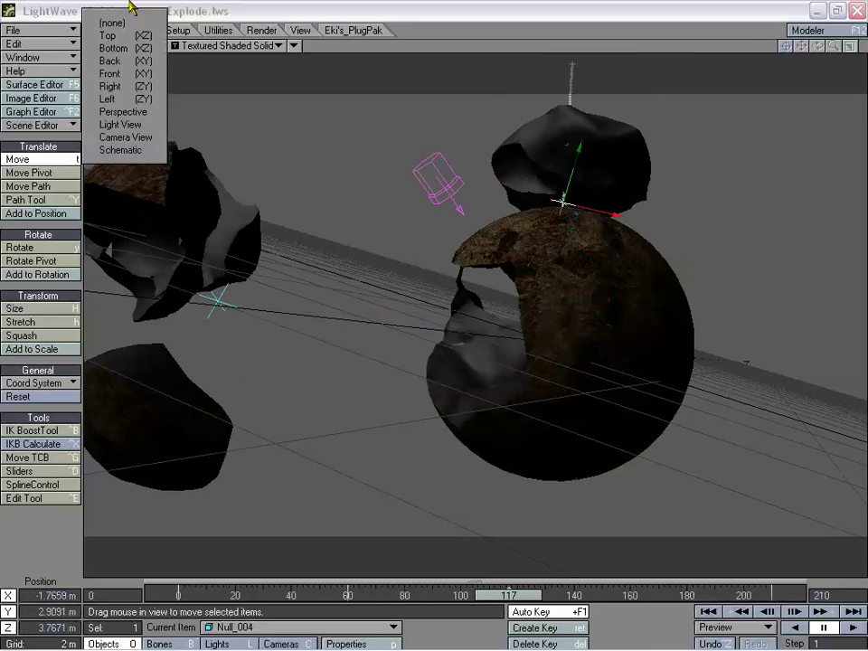
pyautogui.click(139, 98)
pyautogui.click(127, 47)
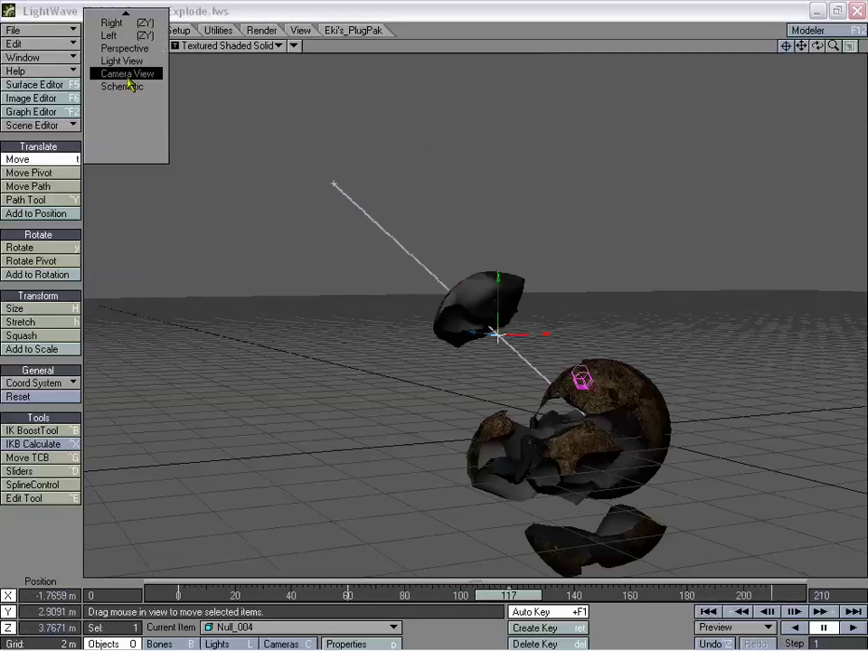
pyautogui.click(112, 72)
pyautogui.moveTo(511, 595); pyautogui.dragTo(412, 594)
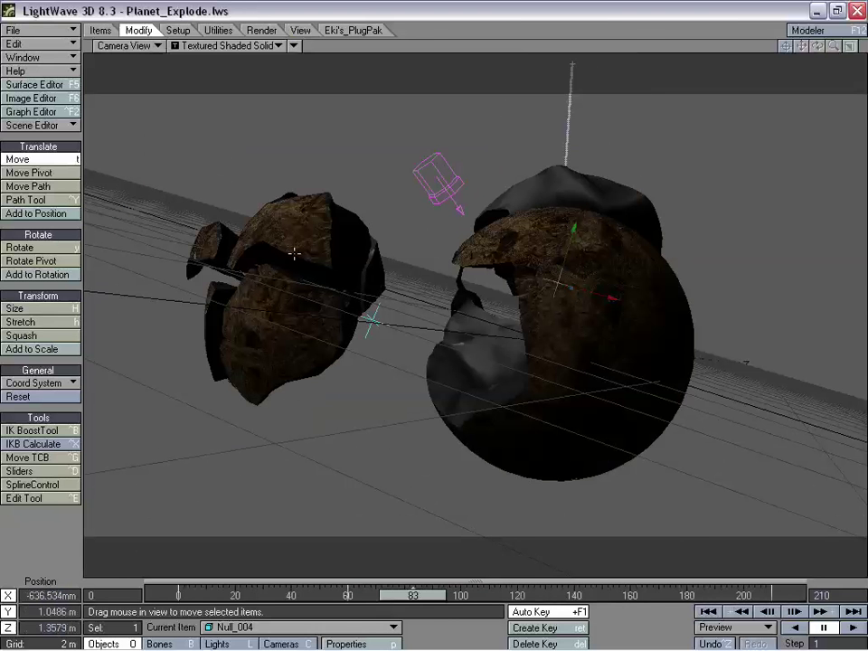
# - Examine Null_004's departure across frames 58 to 210 in Camera View and from several angles in Perspective view
pyautogui.moveTo(439, 587); pyautogui.dragTo(494, 594)
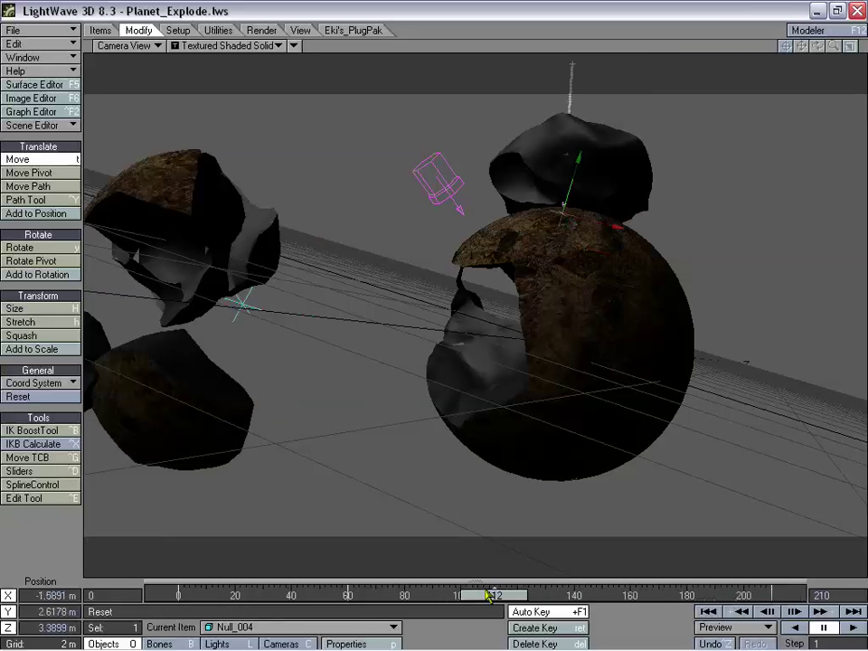
pyautogui.moveTo(488, 594); pyautogui.dragTo(771, 594)
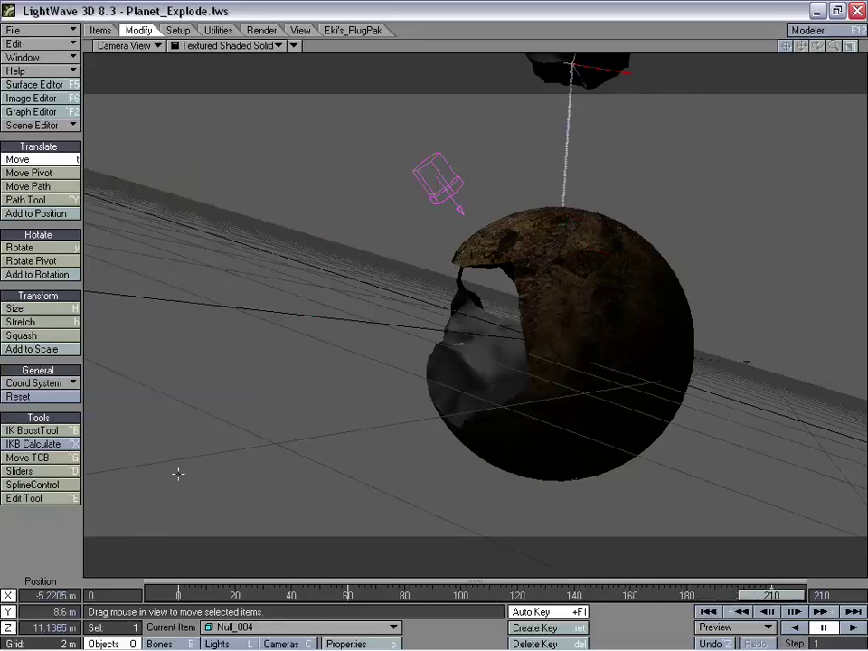
pyautogui.moveTo(771, 594); pyautogui.dragTo(467, 594)
pyautogui.click(152, 44)
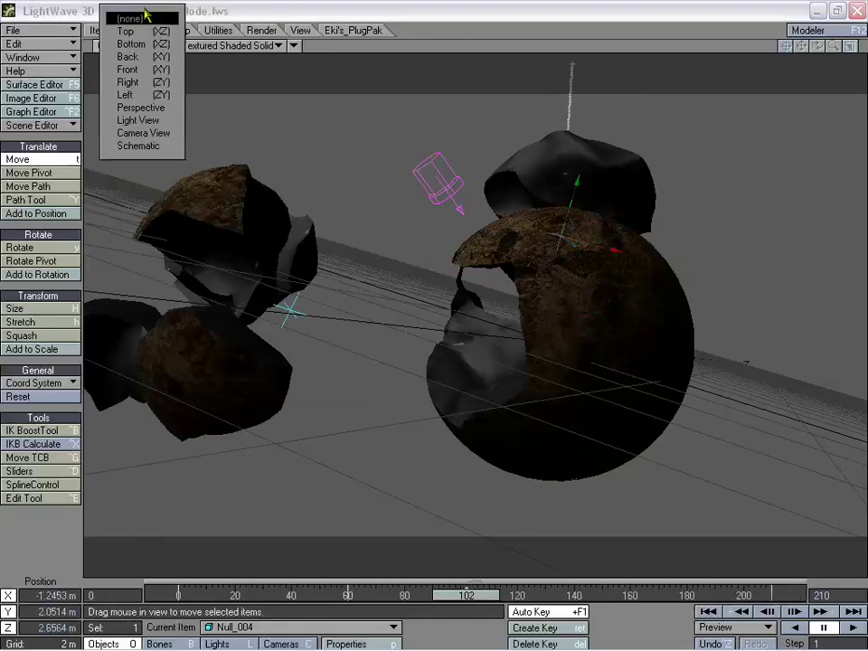
pyautogui.click(140, 108)
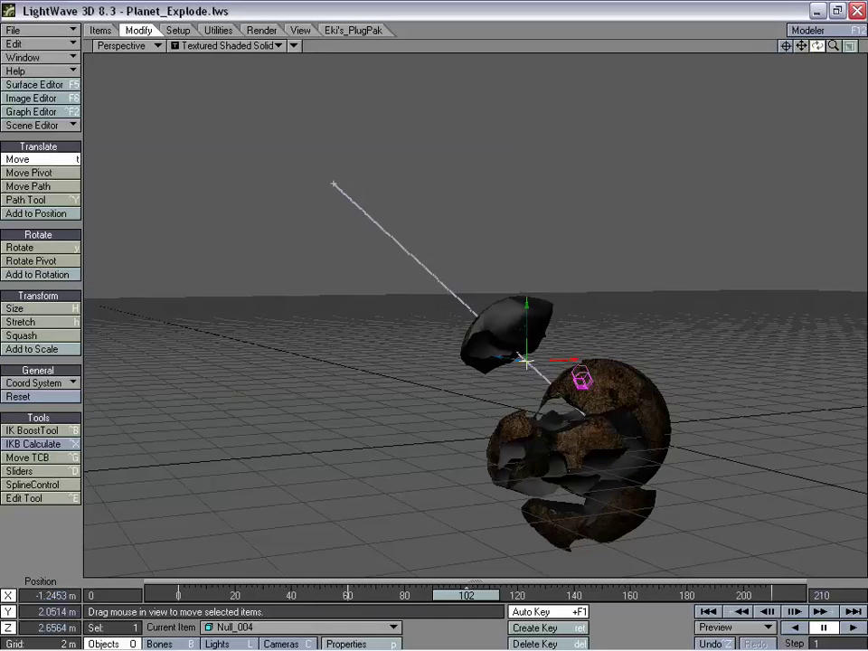
pyautogui.moveTo(817, 46); pyautogui.dragTo(652, 385)
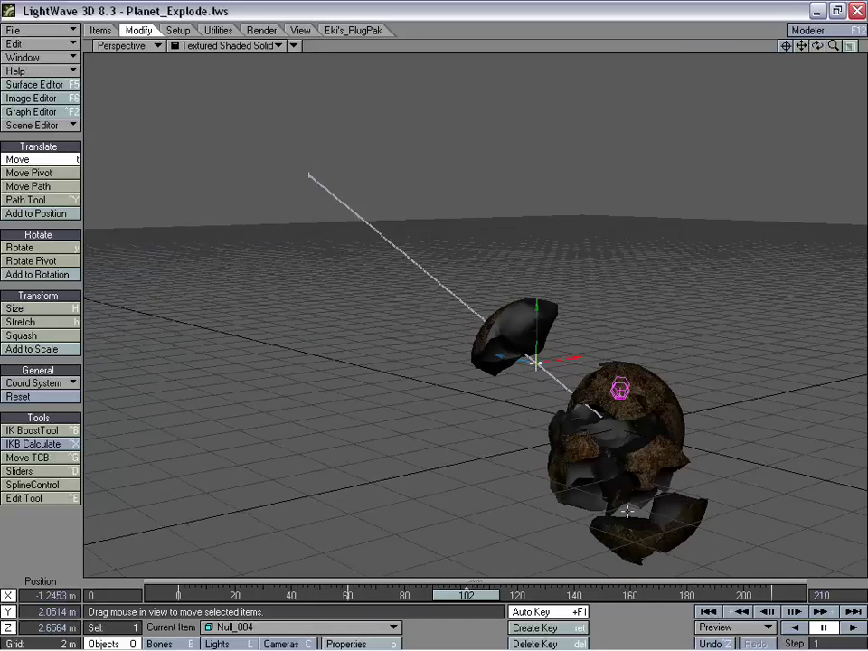
pyautogui.moveTo(476, 601)
pyautogui.mouseDown()
pyautogui.moveTo(213, 596)
pyautogui.moveTo(772, 595)
pyautogui.moveTo(483, 595)
pyautogui.mouseUp()
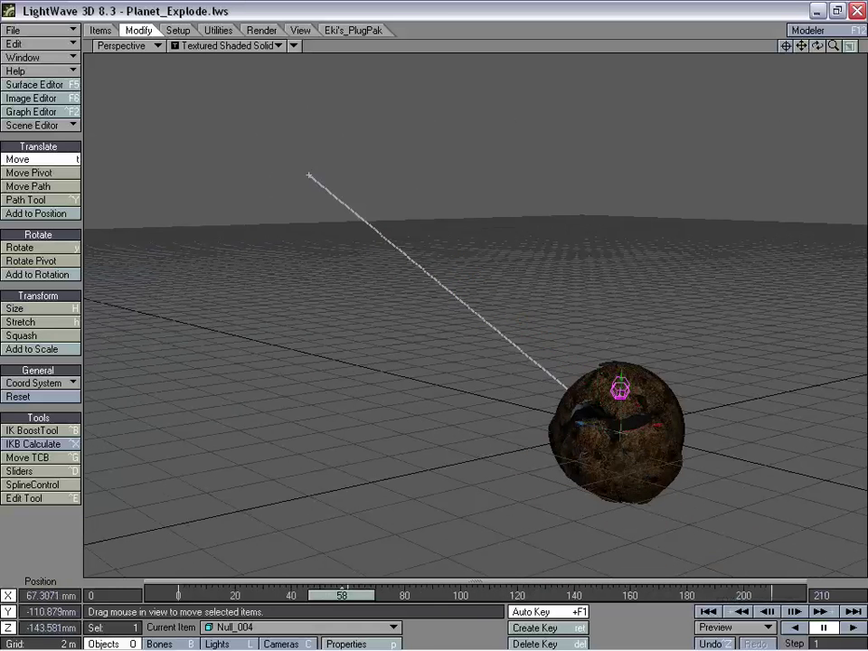
pyautogui.moveTo(720, 594); pyautogui.dragTo(534, 594)
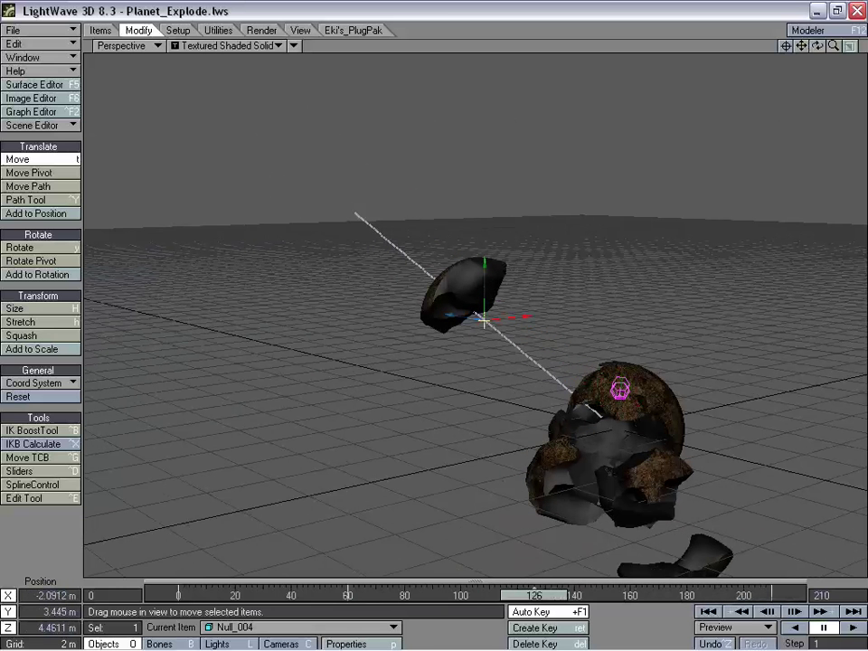
pyautogui.moveTo(831, 47); pyautogui.dragTo(858, 82)
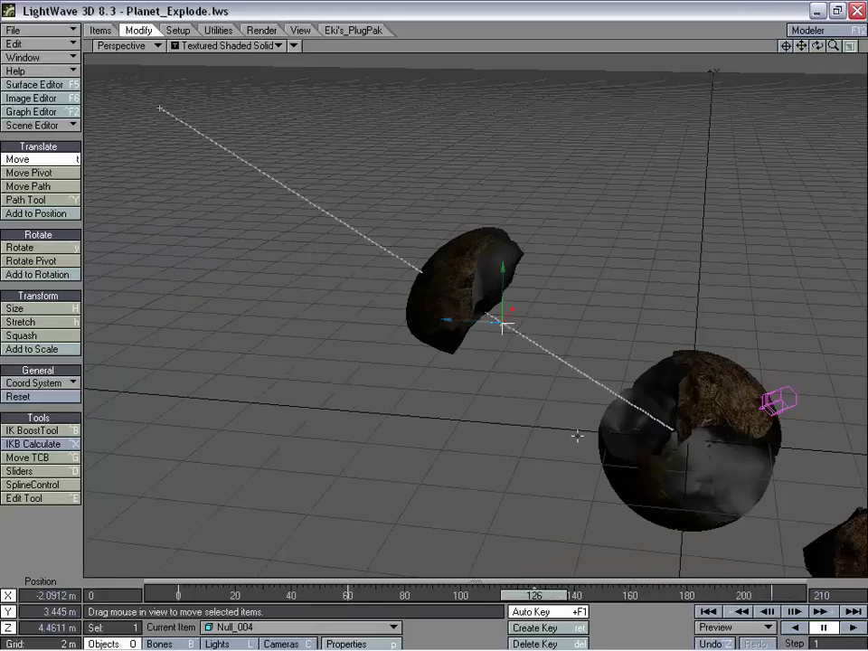
# - Scrub between frames 6 and 210 in Perspective view to examine Null_004's drift before frame 60 and its outward travel
pyautogui.moveTo(534, 595); pyautogui.dragTo(398, 595)
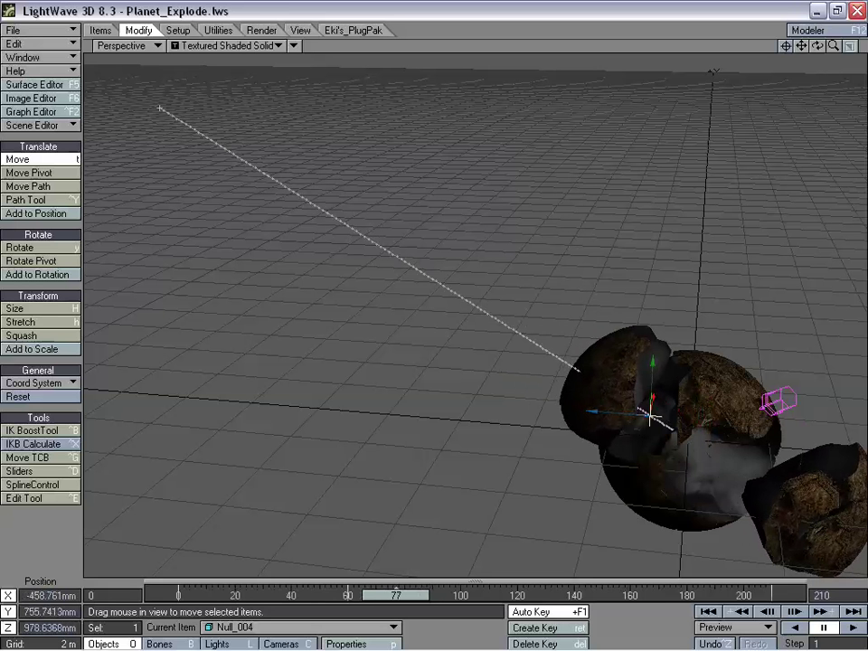
pyautogui.moveTo(395, 595); pyautogui.dragTo(468, 594)
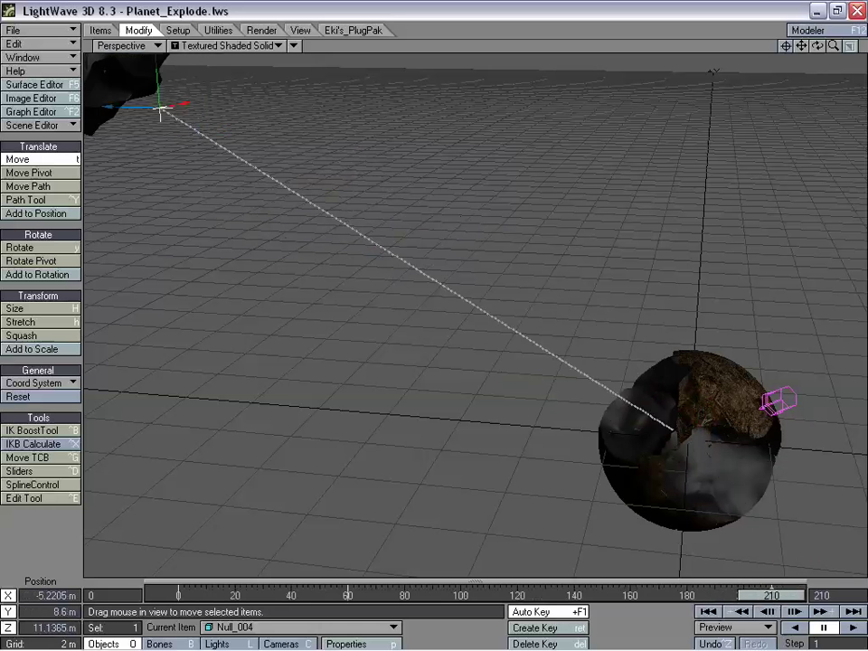
pyautogui.moveTo(771, 595); pyautogui.dragTo(379, 595)
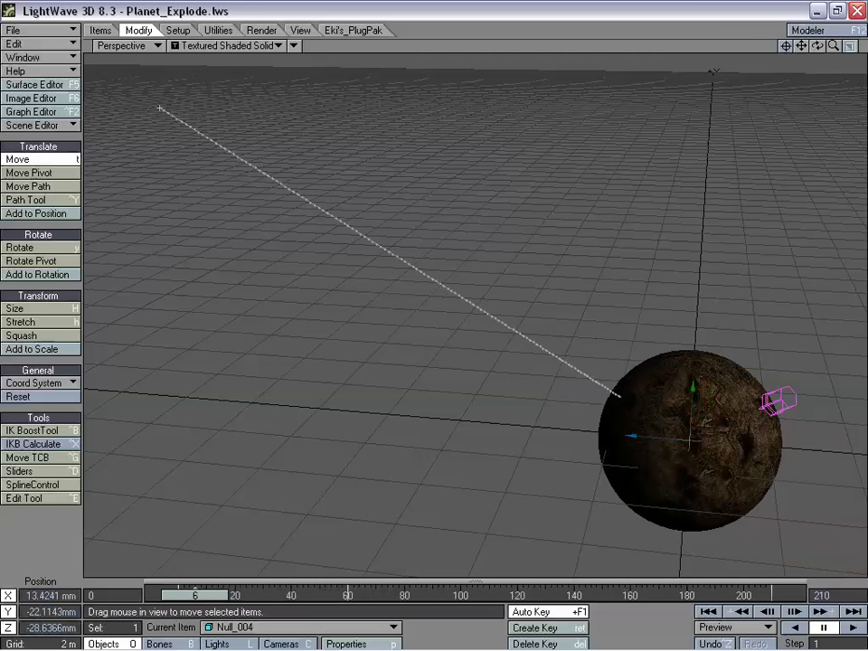
pyautogui.moveTo(246, 595)
pyautogui.mouseDown()
pyautogui.moveTo(280, 595)
pyautogui.moveTo(251, 594)
pyautogui.mouseUp()
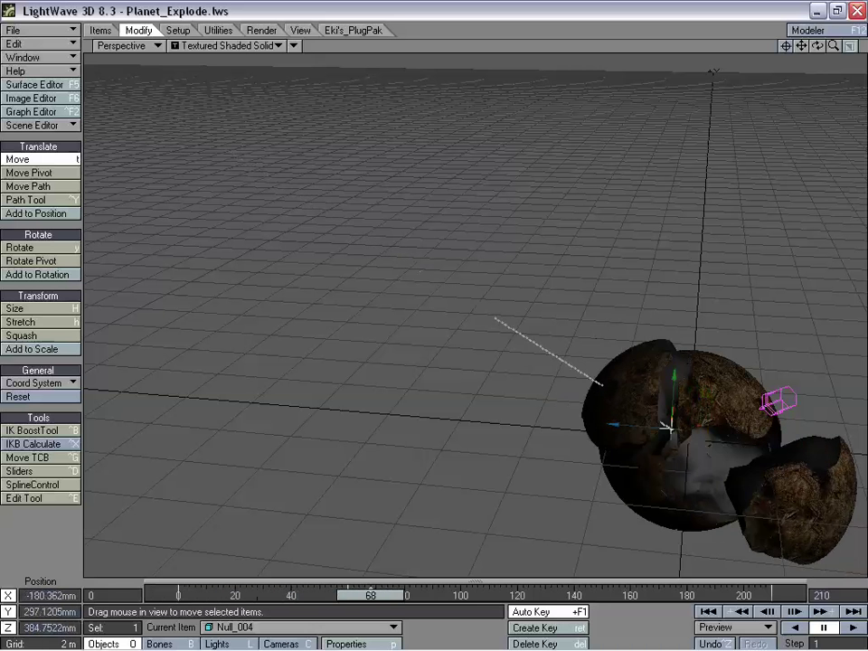
pyautogui.moveTo(485, 595); pyautogui.dragTo(449, 594)
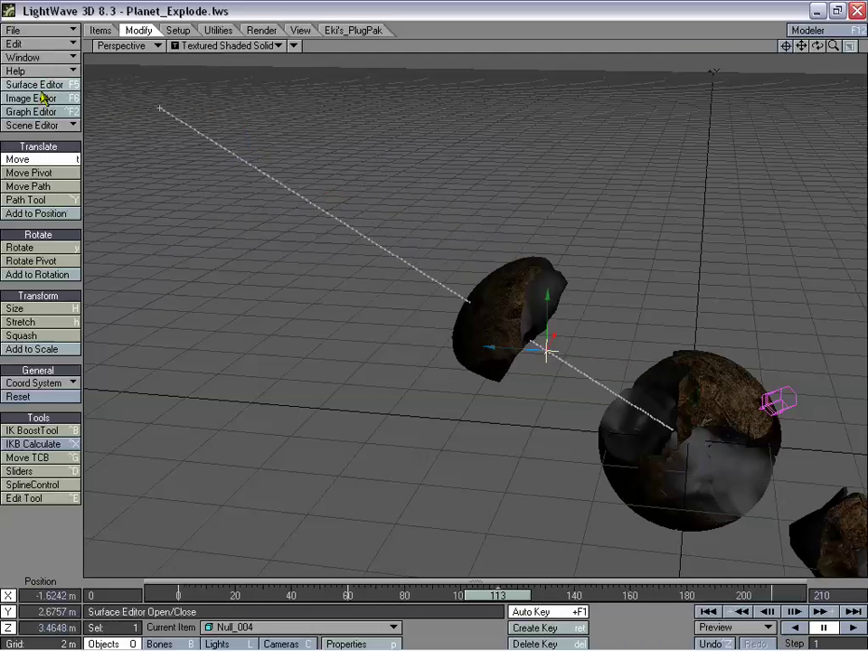
# - In the Graph Editor, set the frame 60 keys of Null_004's Position X, Y and Z channels to Linear
pyautogui.click(39, 111)
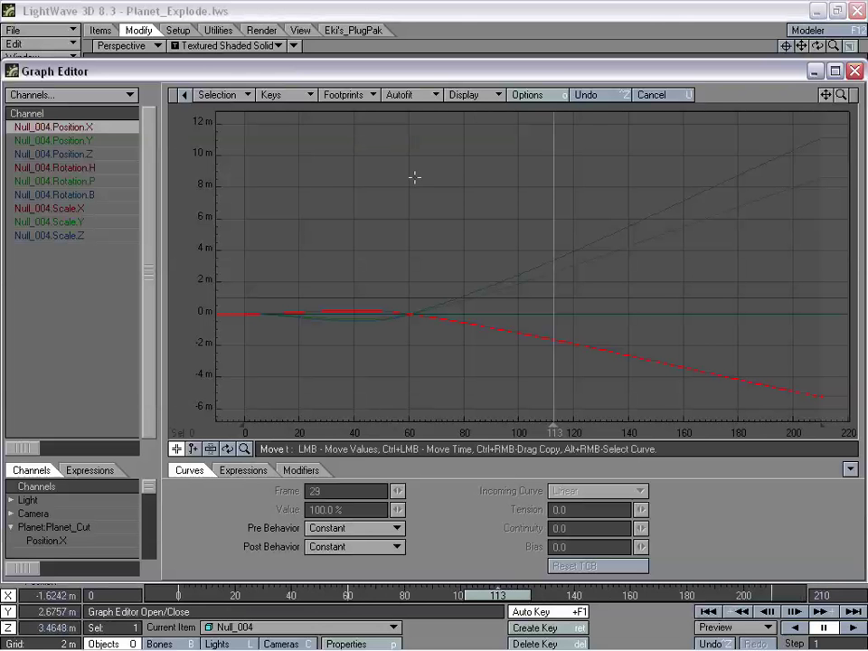
pyautogui.moveTo(409, 313); pyautogui.dragTo(404, 435, button='right')
pyautogui.click(71, 142)
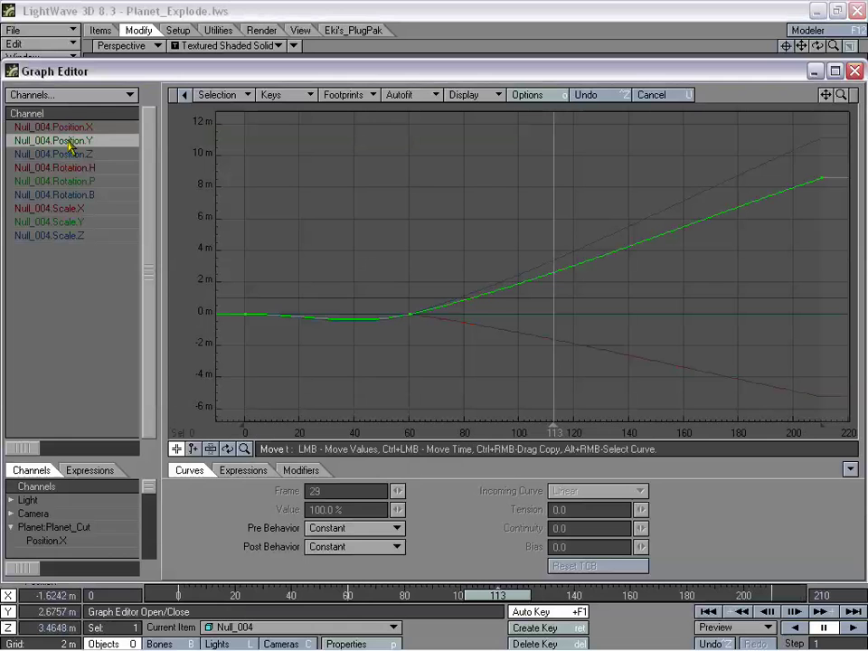
pyautogui.rightClick(407, 314)
pyautogui.click(406, 430)
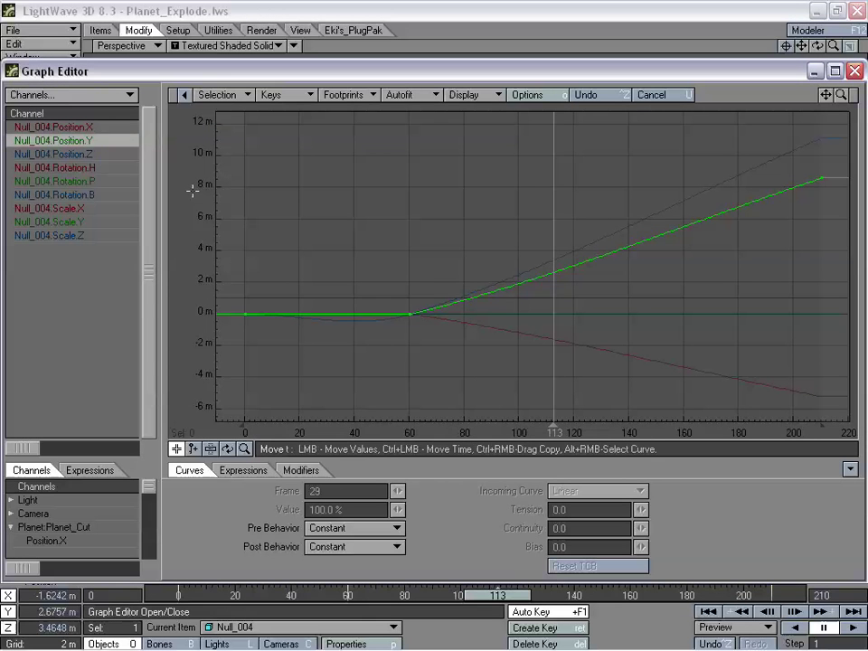
pyautogui.click(102, 156)
pyautogui.rightClick(409, 315)
pyautogui.click(406, 440)
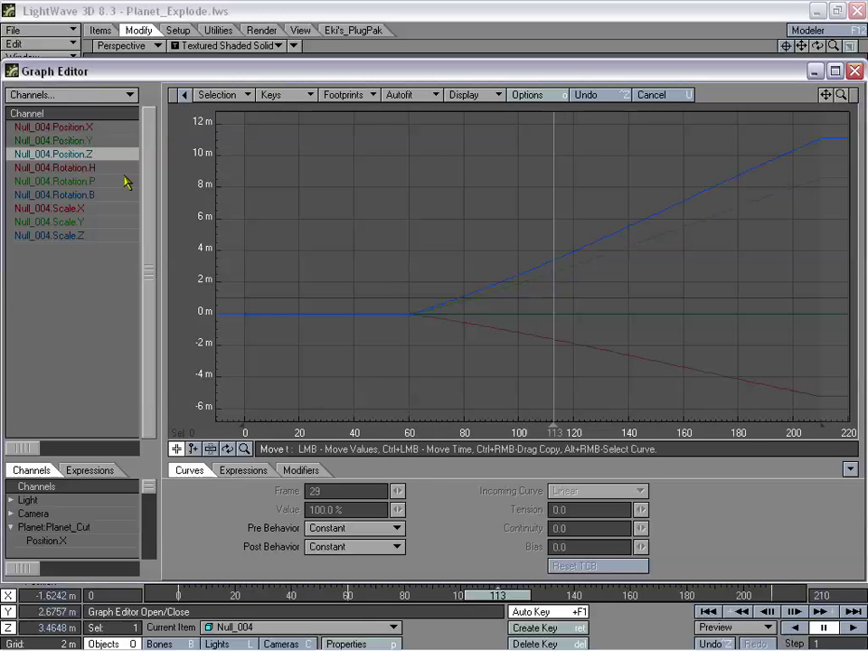
# - Set the frame 60 keys of Null_004's Rotation H, P and B channels to Linear and close the Graph Editor
pyautogui.click(115, 168)
pyautogui.rightClick(404, 312)
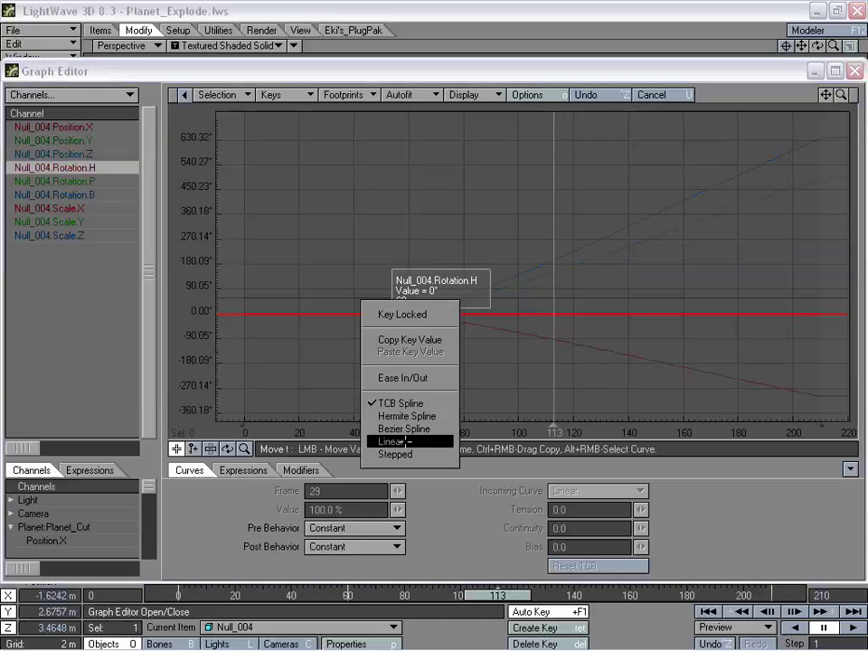
pyautogui.click(406, 440)
pyautogui.click(90, 181)
pyautogui.rightClick(412, 316)
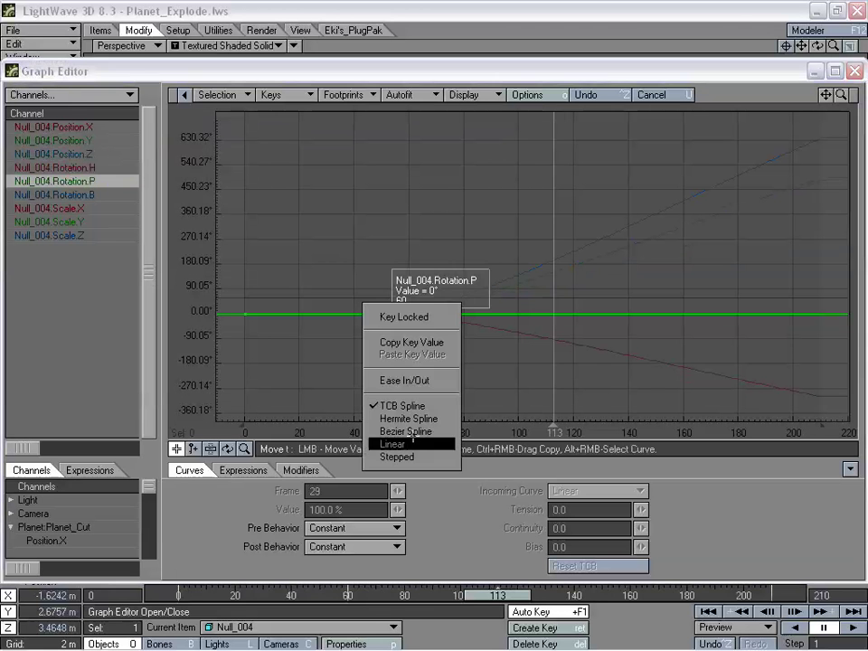
pyautogui.click(412, 440)
pyautogui.click(87, 196)
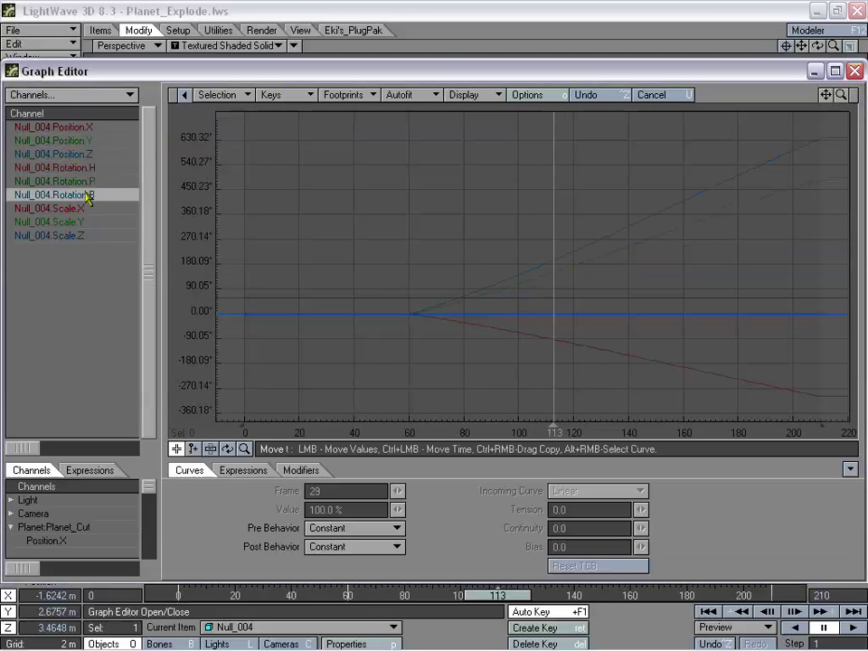
pyautogui.rightClick(408, 316)
pyautogui.click(418, 440)
pyautogui.click(855, 71)
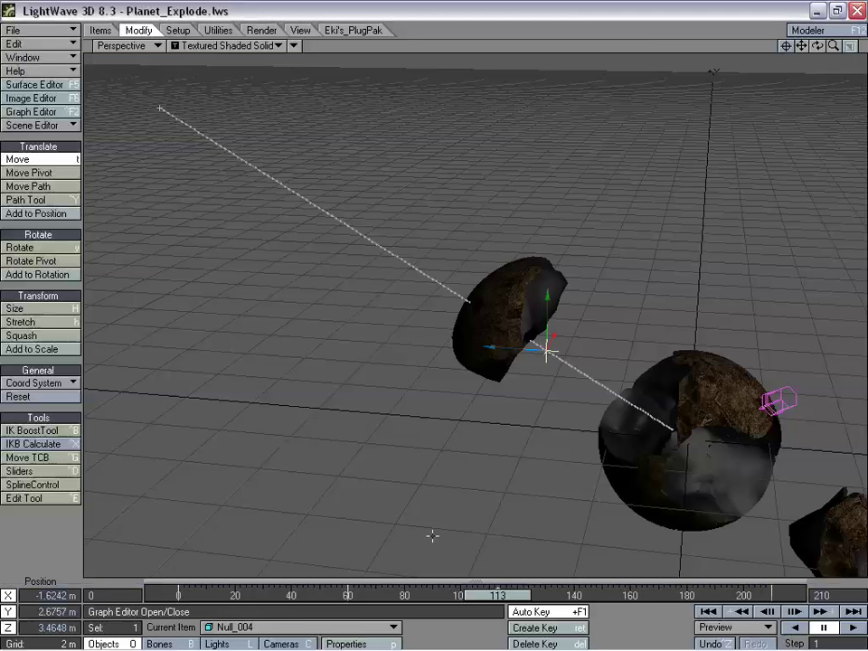
# - Review Null_004's motion with its linear keys by scrubbing the timeline in Perspective view and Camera View
pyautogui.moveTo(497, 595)
pyautogui.mouseDown()
pyautogui.moveTo(178, 595)
pyautogui.moveTo(771, 595)
pyautogui.moveTo(311, 595)
pyautogui.moveTo(498, 601)
pyautogui.mouseUp()
pyautogui.click(125, 46)
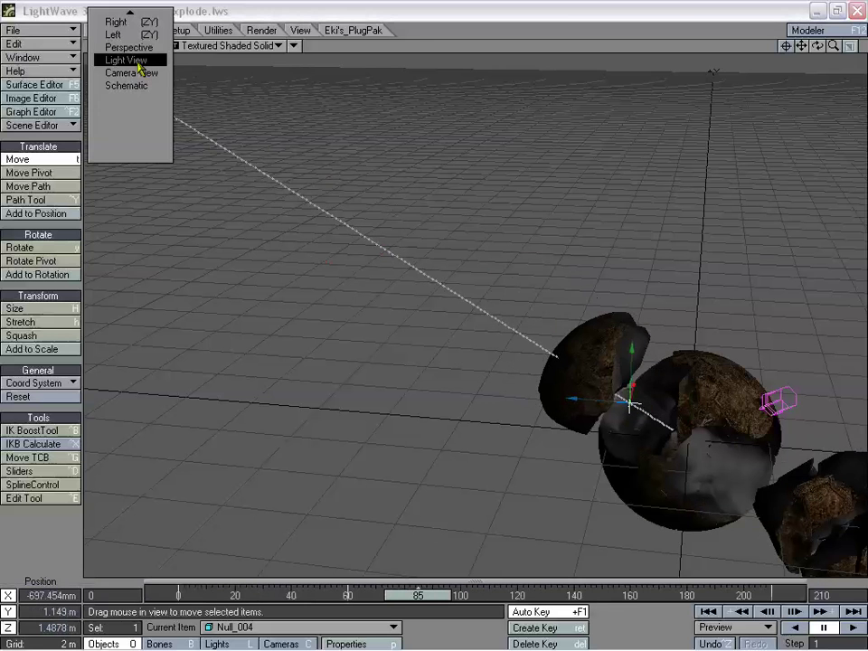
pyautogui.click(135, 72)
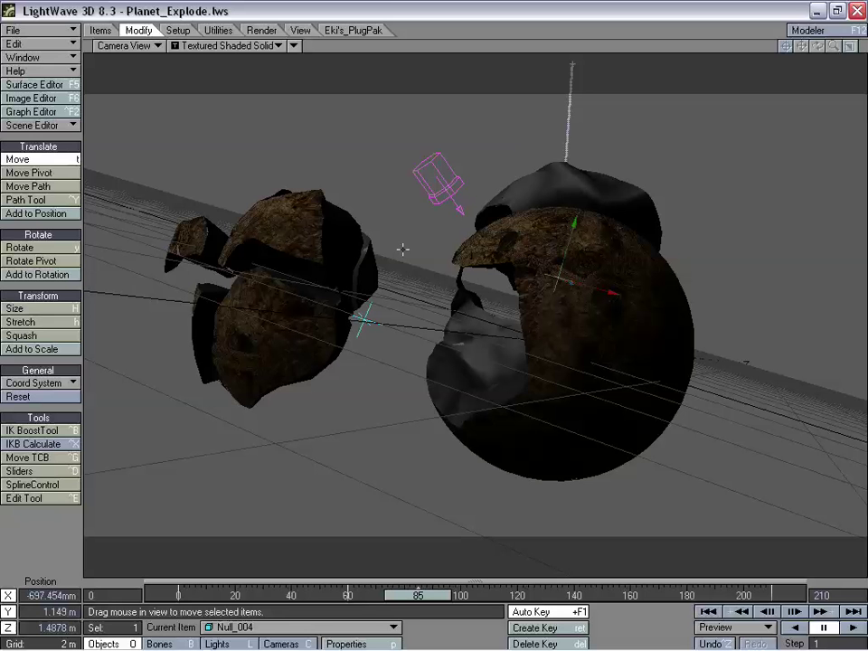
pyautogui.moveTo(417, 595); pyautogui.dragTo(263, 595)
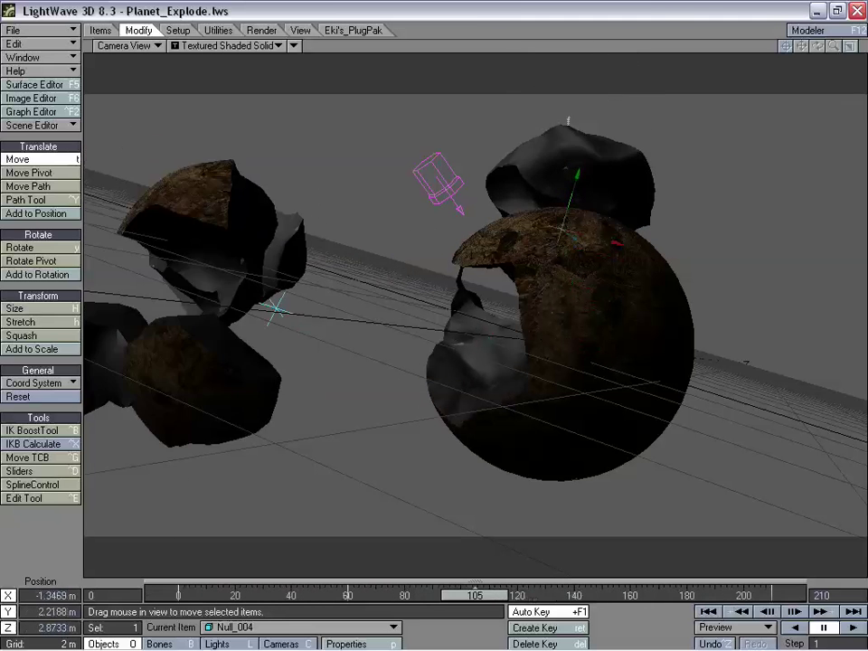
pyautogui.moveTo(413, 595); pyautogui.dragTo(316, 594)
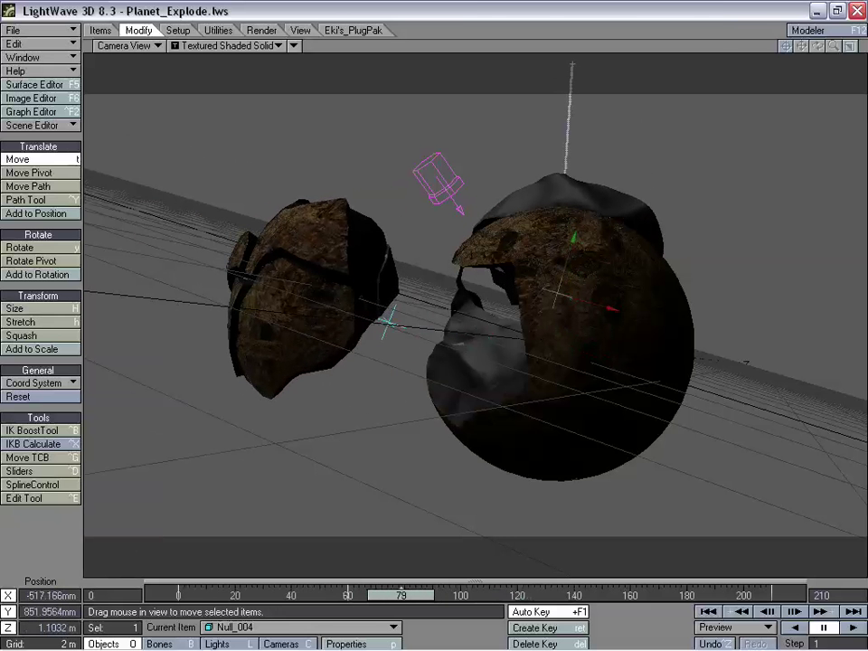
pyautogui.click(152, 45)
pyautogui.click(146, 111)
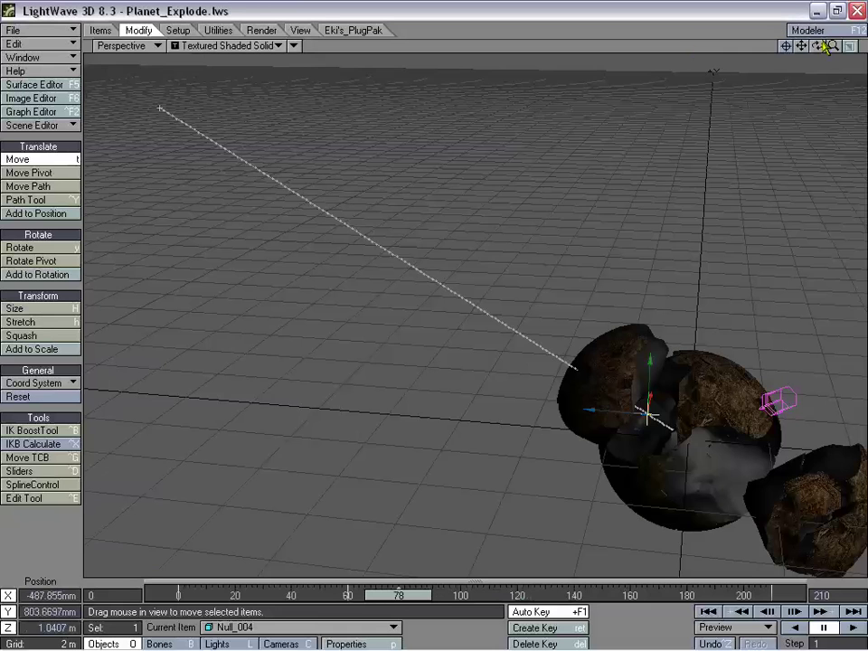
pyautogui.moveTo(824, 47); pyautogui.dragTo(829, 32)
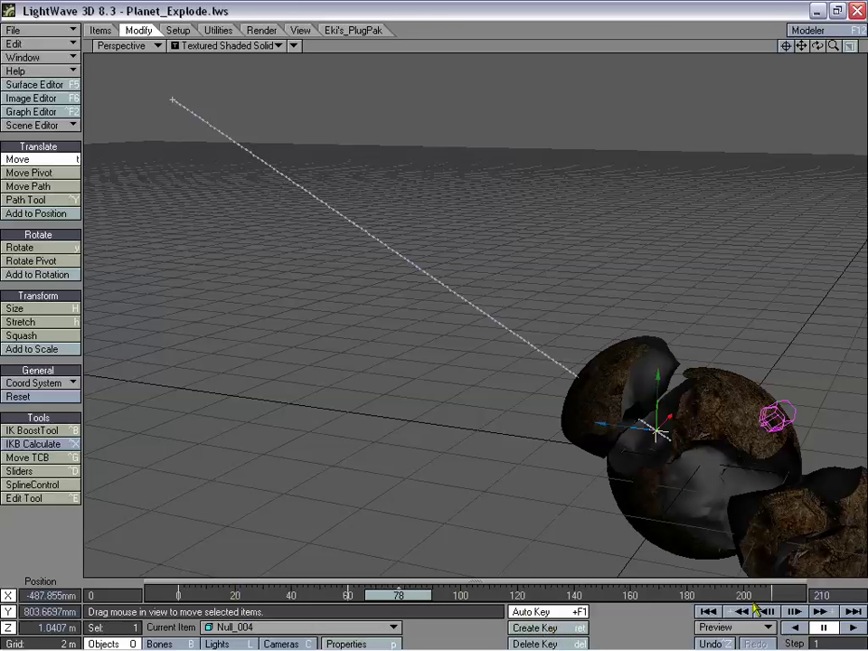
# - Select the fragment Planet:4-2 and create a key for it at frame 78 in Camera View
pyautogui.click(246, 627)
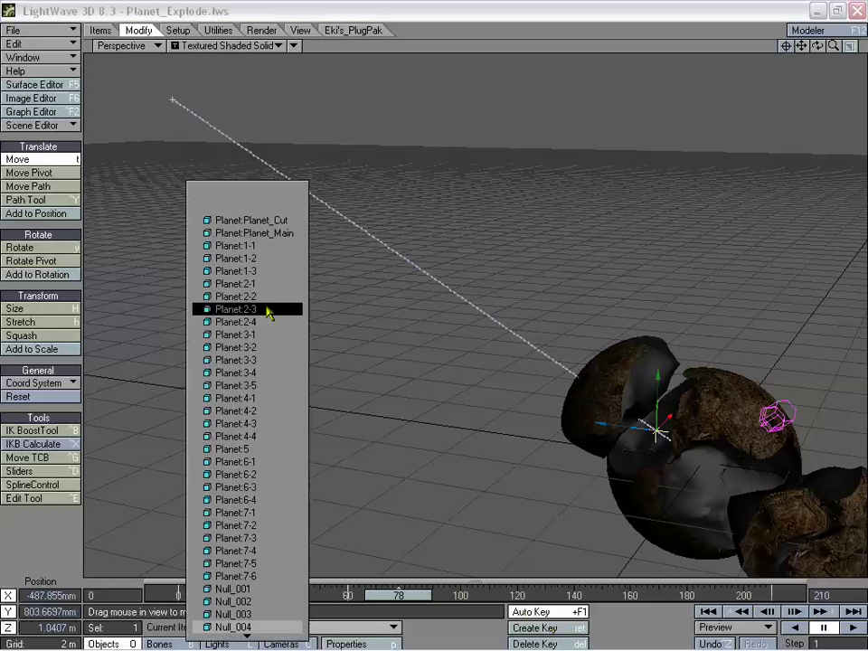
pyautogui.click(265, 410)
pyautogui.moveTo(818, 45); pyautogui.dragTo(800, 45)
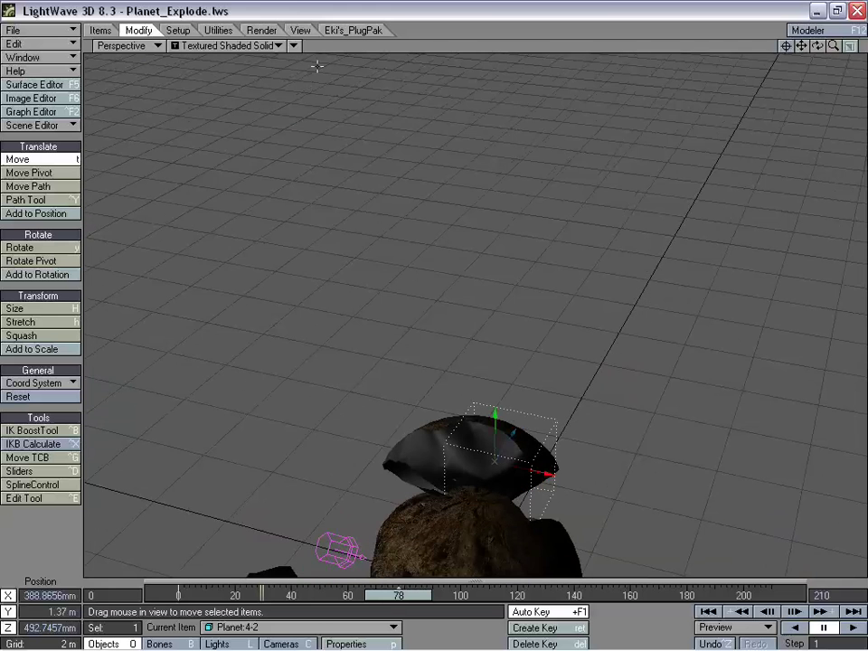
pyautogui.click(152, 44)
pyautogui.click(145, 68)
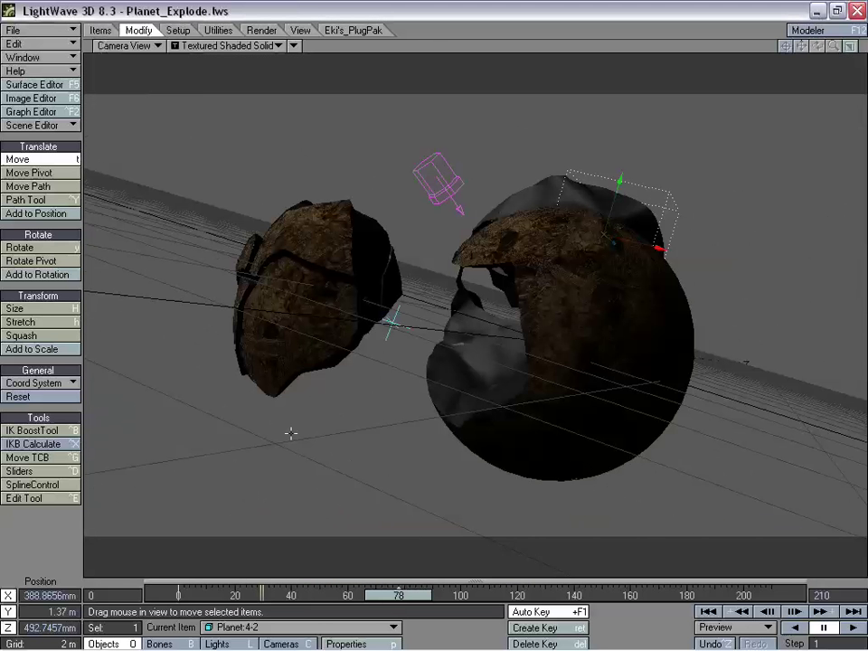
pyautogui.click(512, 627)
pyautogui.click(597, 323)
# - At frame 210, move Planet:4-2 away to about X 6.11 m, Y 1.77 m, Z 12.5 m and rotate it to H -243.7°, P 65.6°
pyautogui.moveTo(405, 598); pyautogui.dragTo(773, 595)
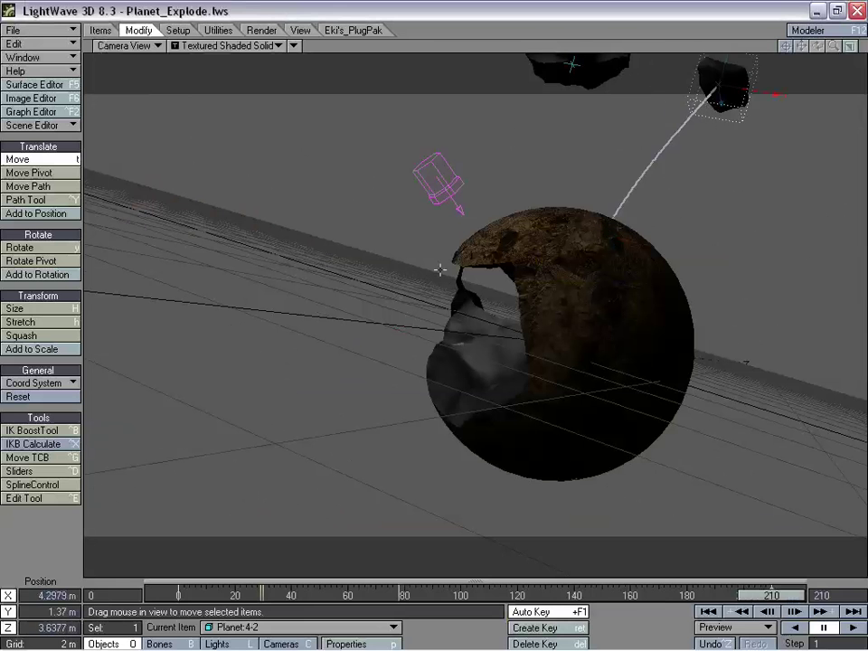
pyautogui.moveTo(439, 269)
pyautogui.mouseDown()
pyautogui.moveTo(434, 276)
pyautogui.moveTo(452, 280)
pyautogui.mouseUp()
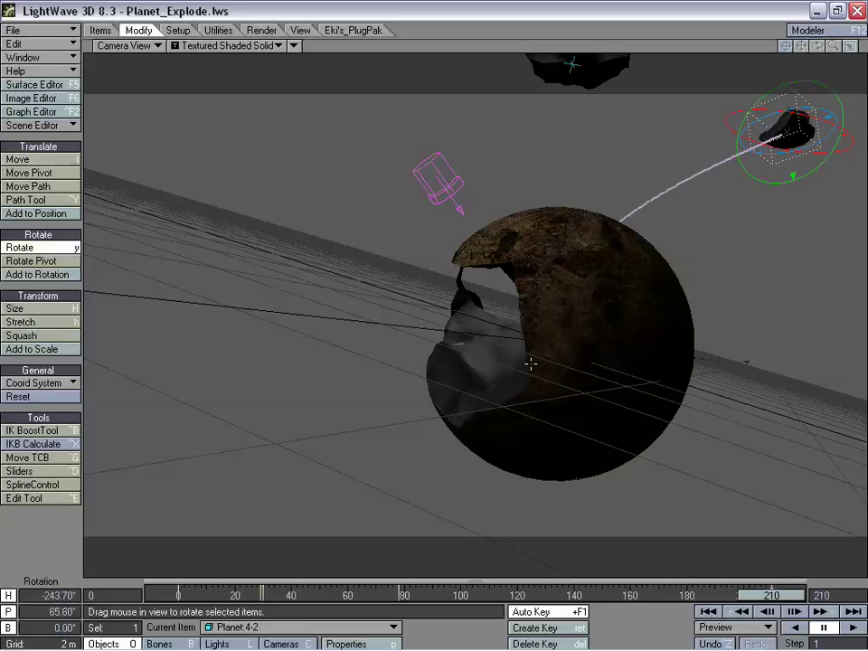
pyautogui.moveTo(770, 600); pyautogui.dragTo(257, 595)
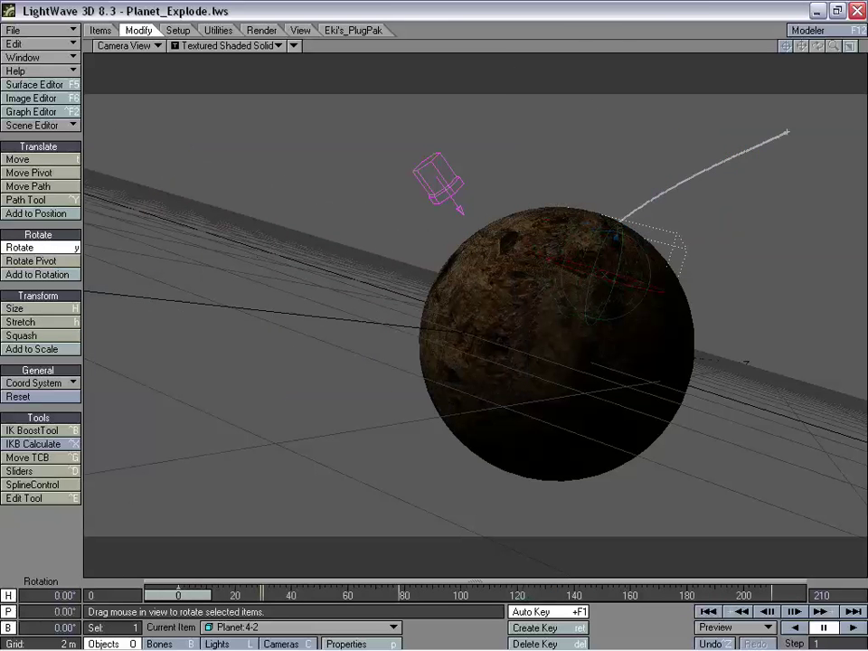
pyautogui.moveTo(178, 594); pyautogui.dragTo(770, 595)
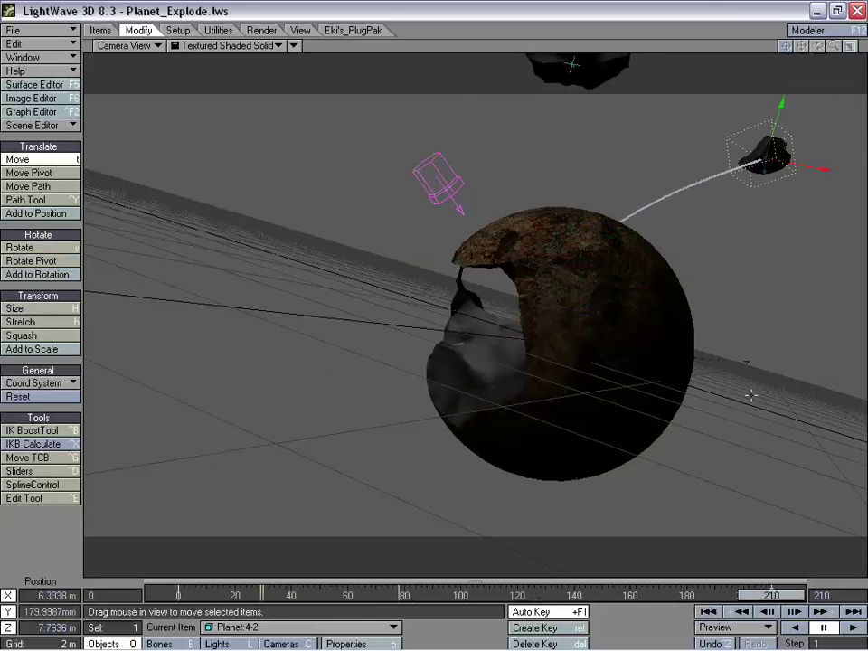
pyautogui.moveTo(774, 595)
pyautogui.mouseDown()
pyautogui.moveTo(290, 595)
pyautogui.moveTo(771, 595)
pyautogui.mouseUp()
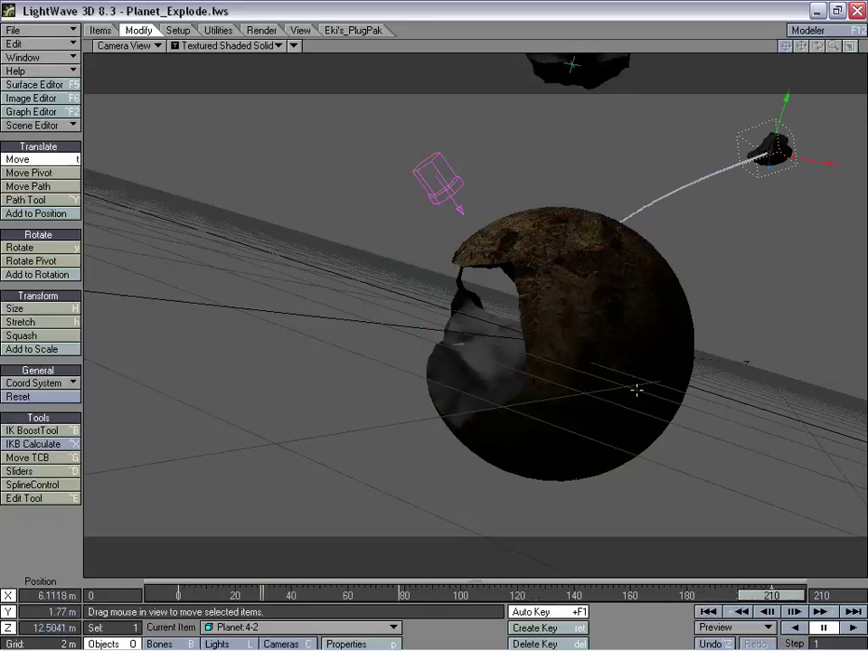
# - Reposition Planet:4-2 at frame 210 to about X 5.54 m, Y 30 mm, Z 7.09 m and set its frame 78 Position X, Y, Z keys to Linear
pyautogui.moveTo(771, 594)
pyautogui.mouseDown()
pyautogui.moveTo(263, 594)
pyautogui.moveTo(770, 594)
pyautogui.mouseUp()
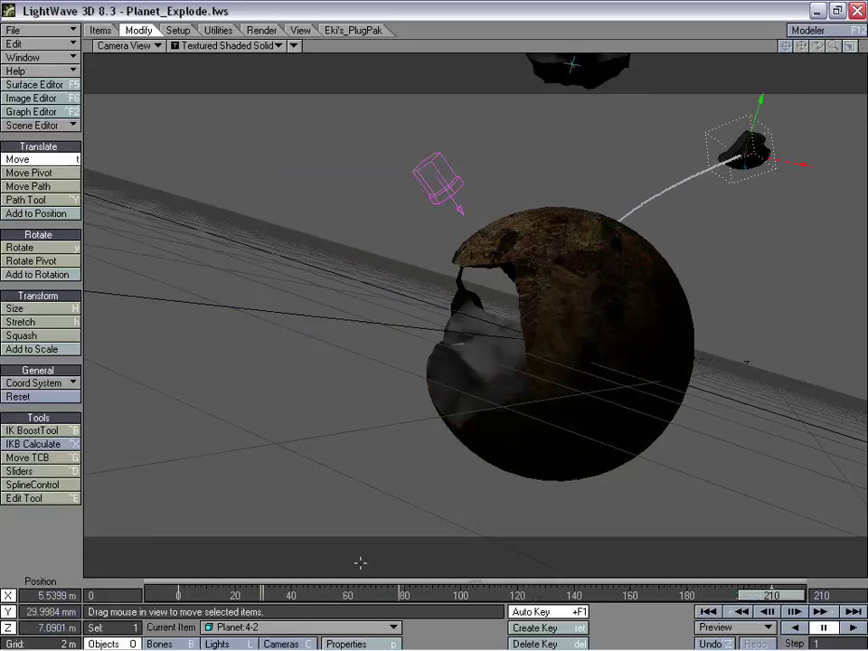
pyautogui.click(43, 109)
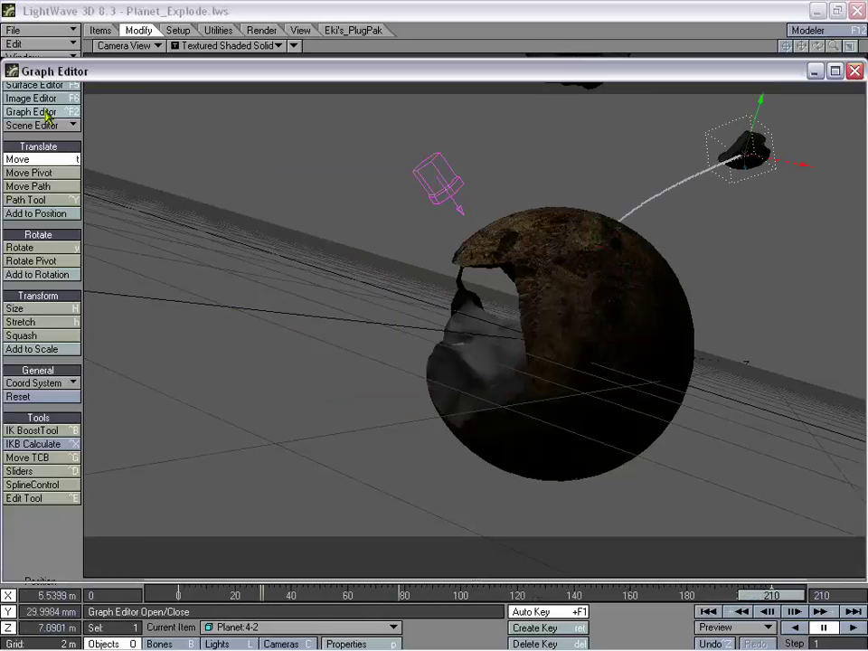
pyautogui.rightClick(455, 288)
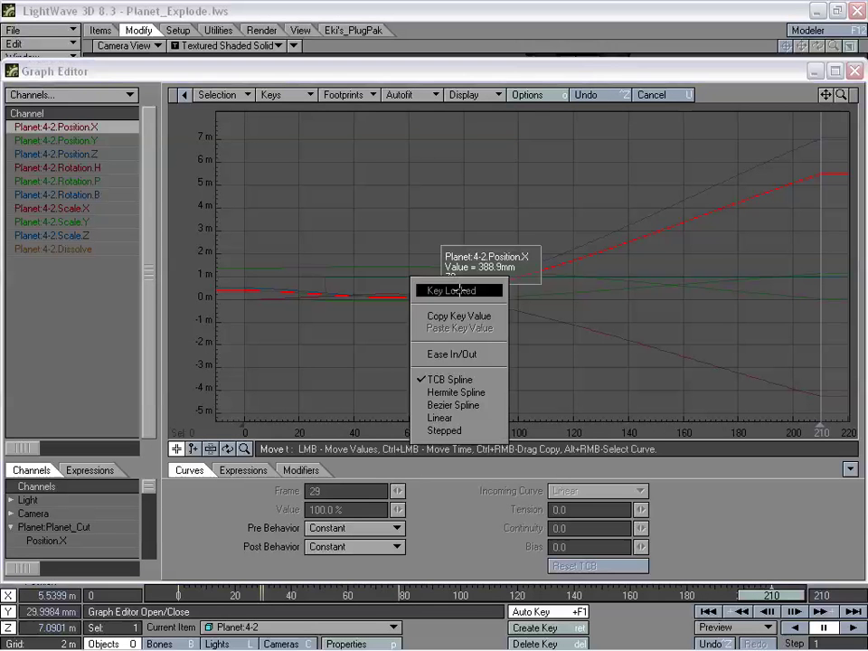
pyautogui.click(449, 417)
pyautogui.rightClick(431, 266)
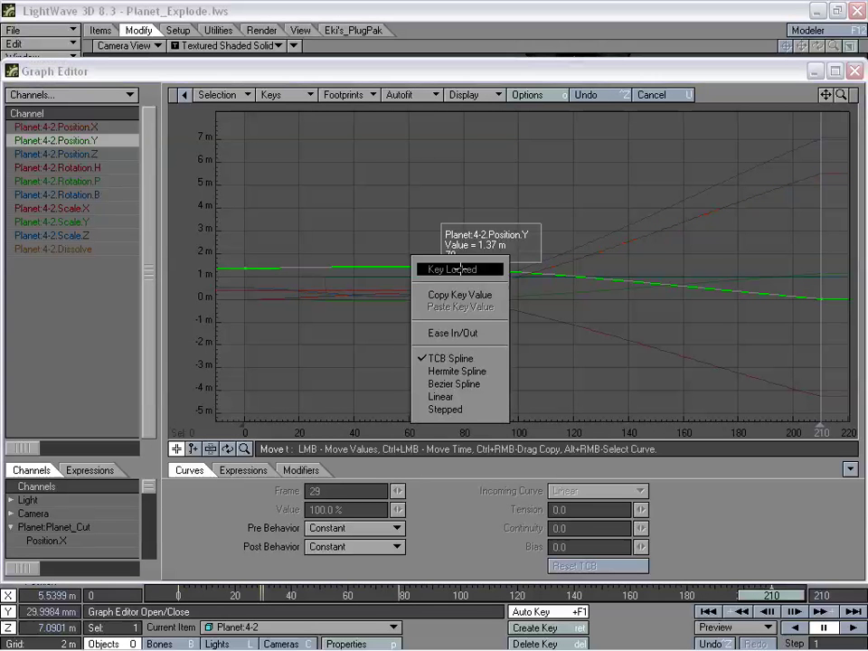
pyautogui.click(462, 396)
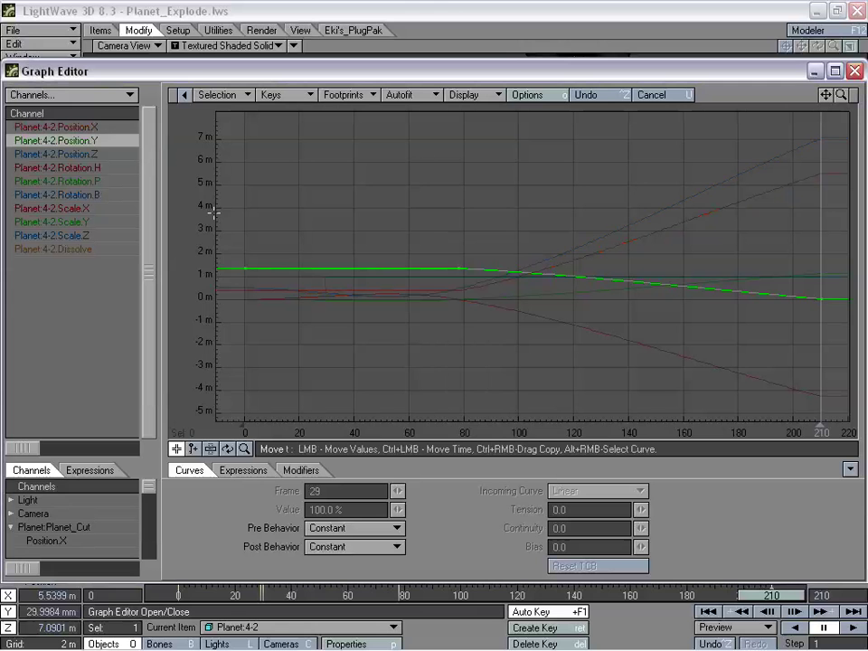
pyautogui.rightClick(461, 293)
pyautogui.click(452, 416)
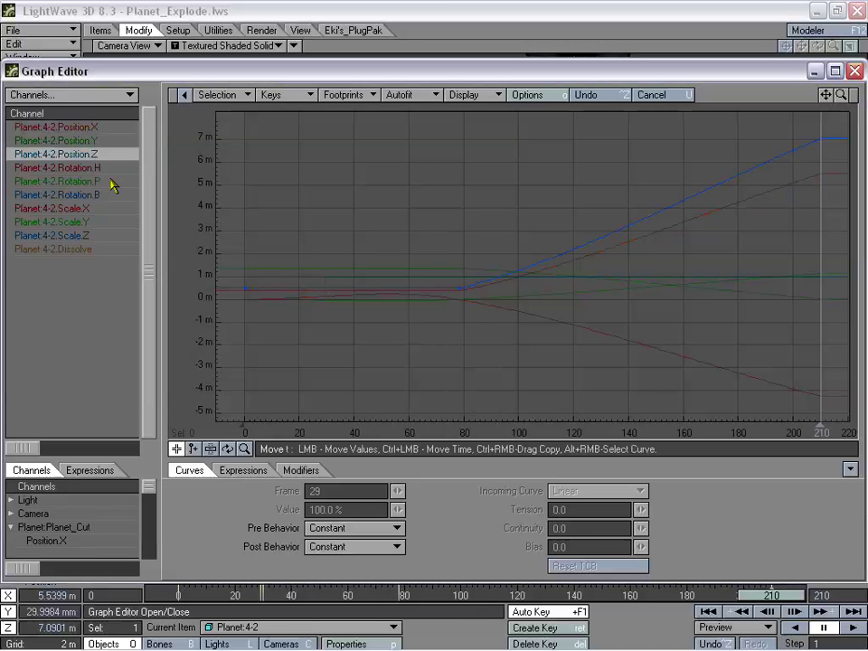
# - Set the frame 78 keys of Planet:4-2's Rotation H, P and B channels to Linear and close the Graph Editor
pyautogui.click(76, 167)
pyautogui.rightClick(465, 302)
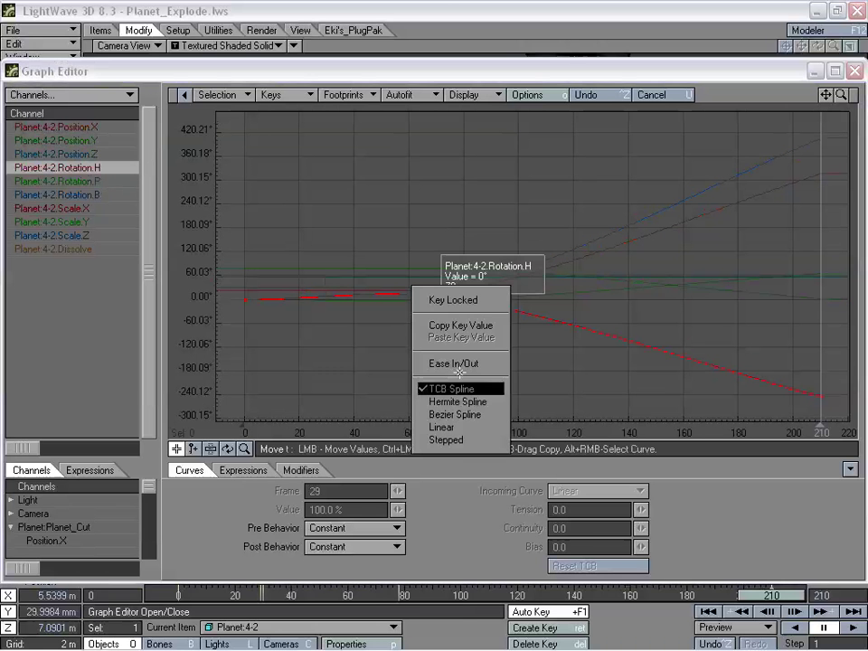
pyautogui.click(449, 427)
pyautogui.rightClick(457, 299)
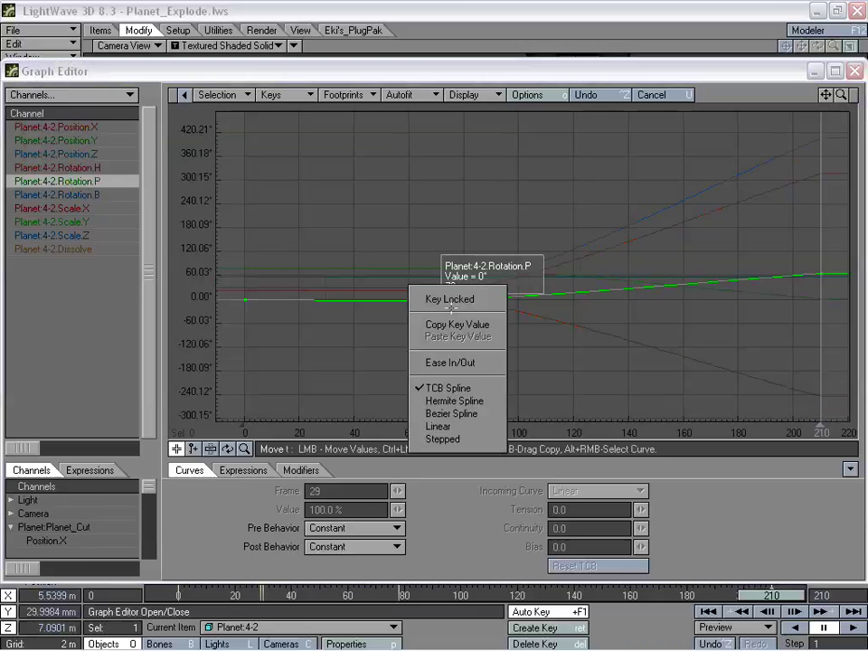
pyautogui.click(451, 426)
pyautogui.click(110, 199)
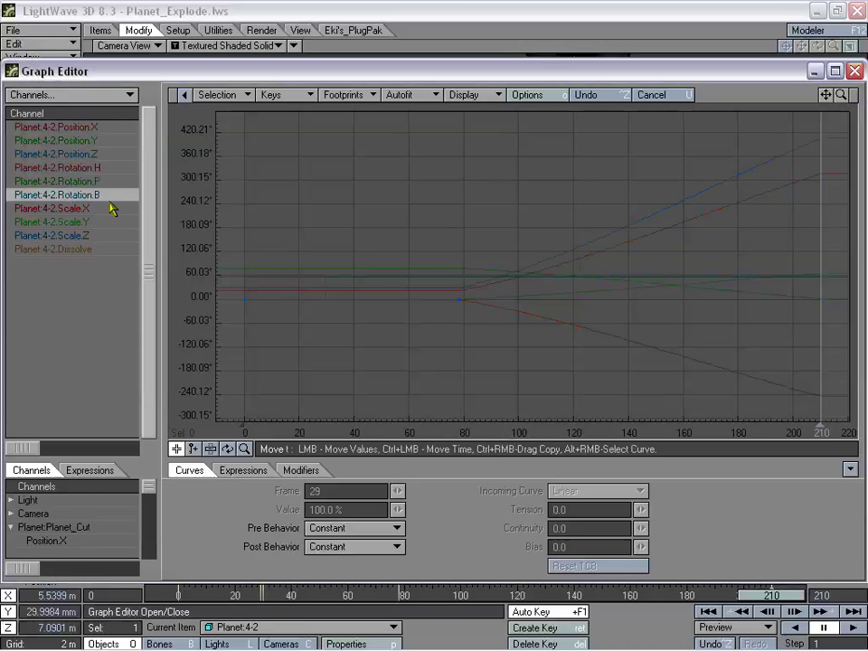
pyautogui.rightClick(460, 299)
pyautogui.click(459, 427)
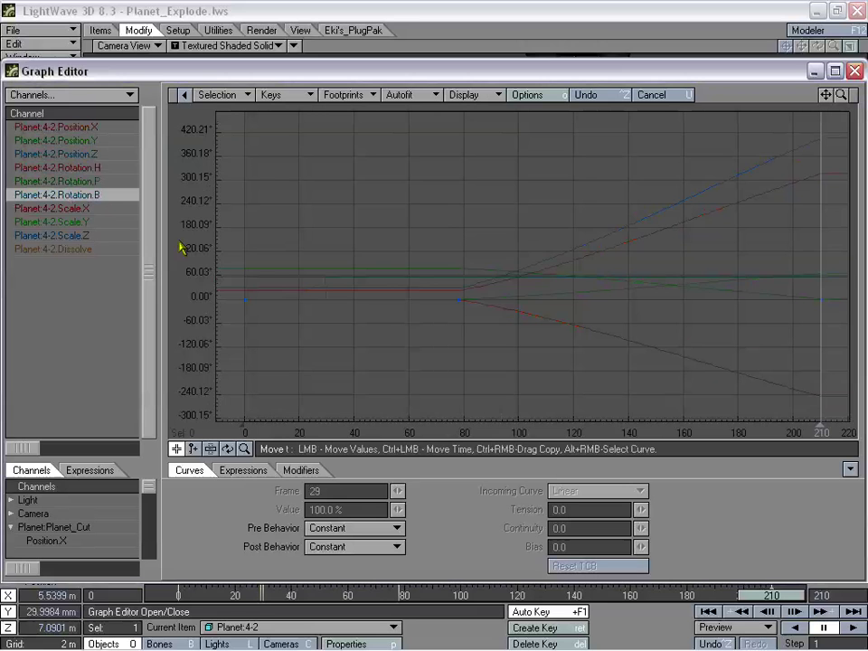
pyautogui.click(81, 208)
pyautogui.click(102, 195)
pyautogui.click(87, 154)
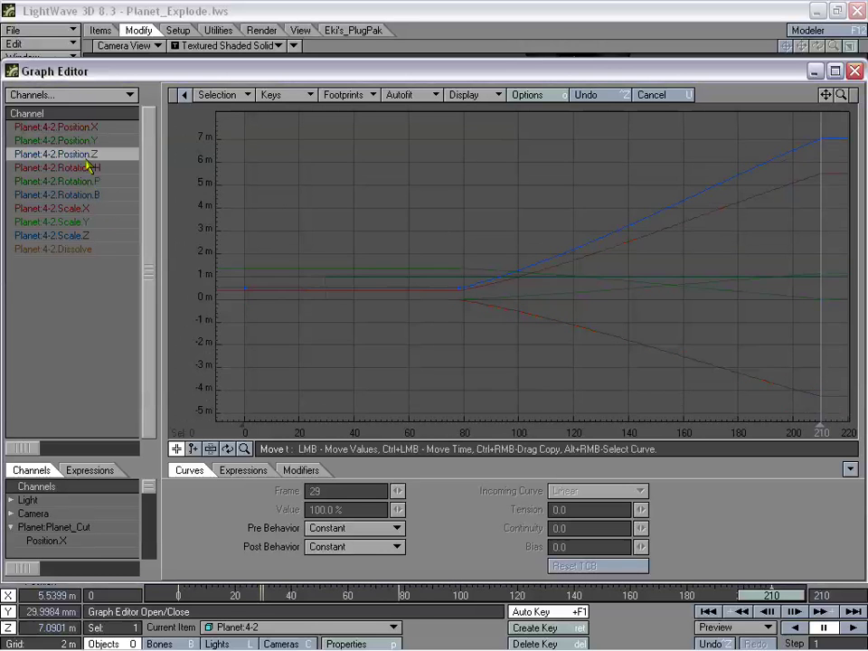
pyautogui.click(854, 71)
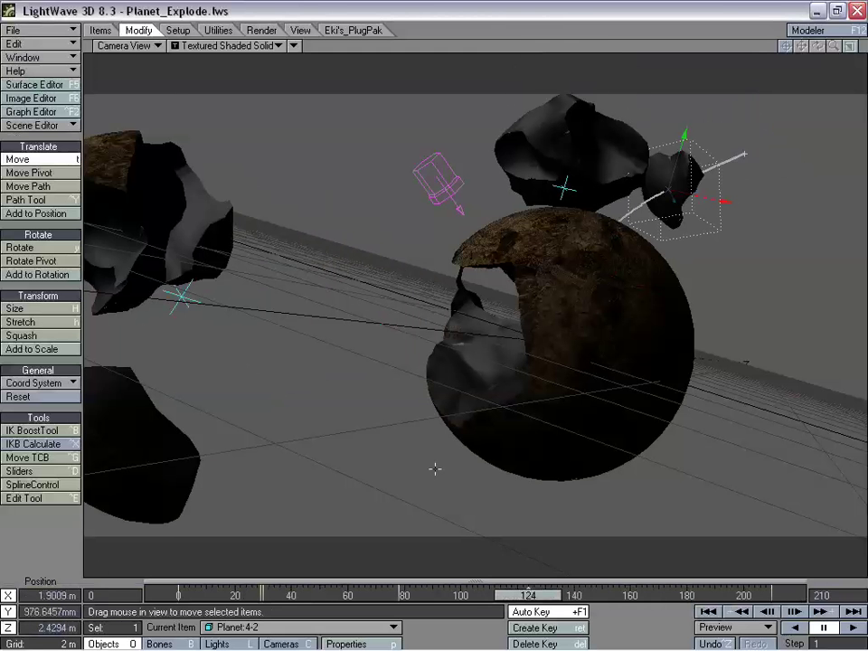
# - Examine Planet:4-2's motion path and position between frames 124 and 158 in Perspective view and Camera View
pyautogui.click(127, 45)
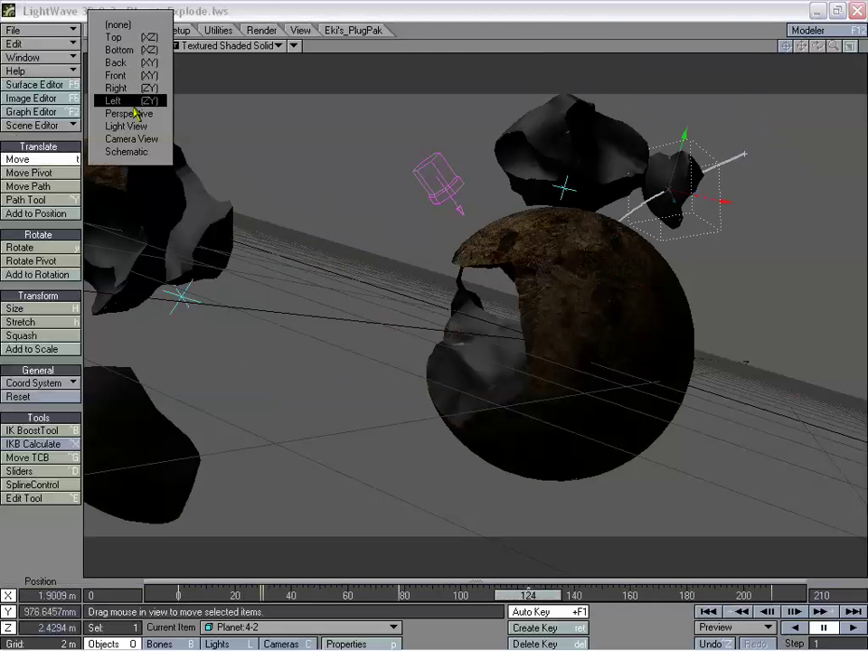
pyautogui.click(131, 113)
pyautogui.moveTo(819, 48); pyautogui.dragTo(818, 45)
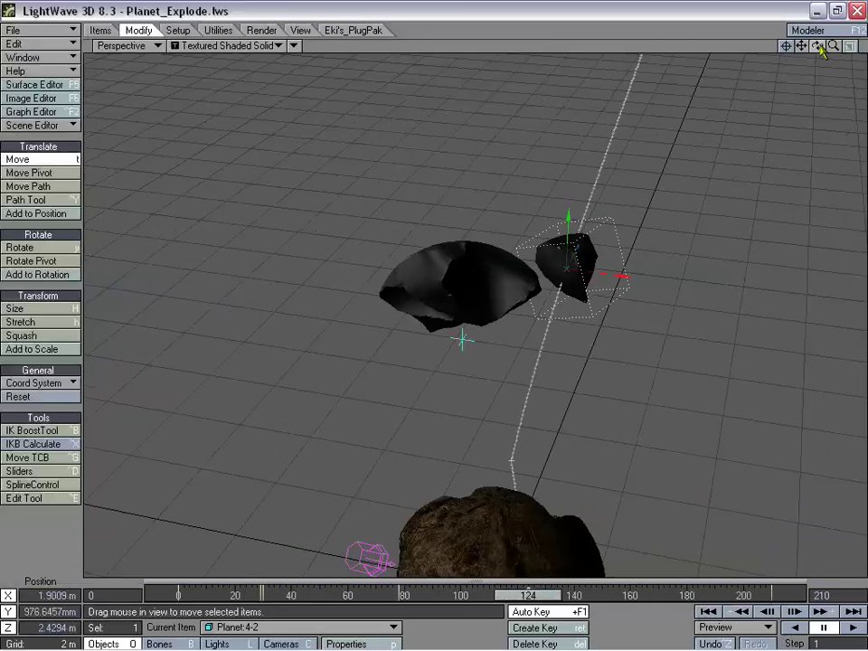
pyautogui.click(127, 46)
pyautogui.click(128, 138)
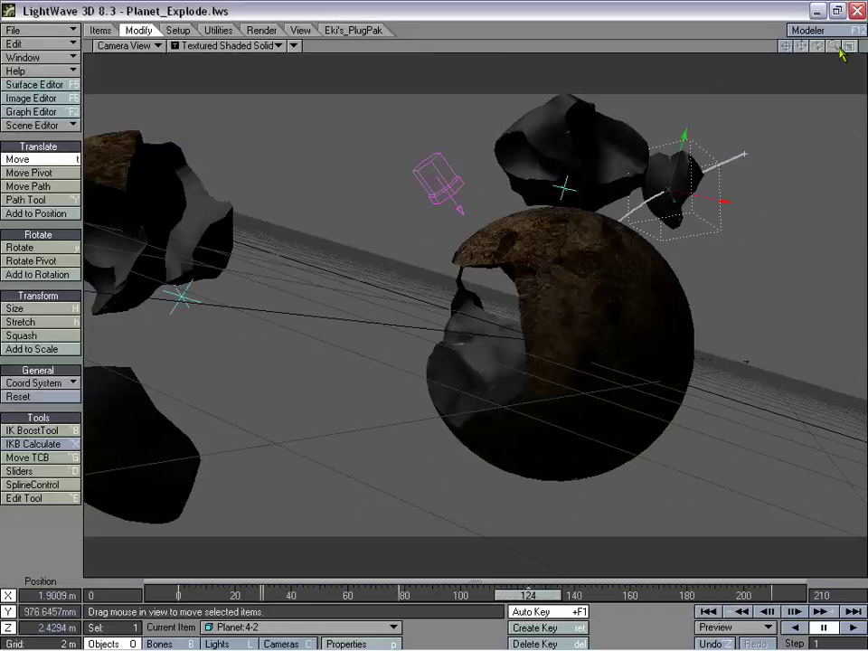
pyautogui.click(127, 45)
pyautogui.click(115, 44)
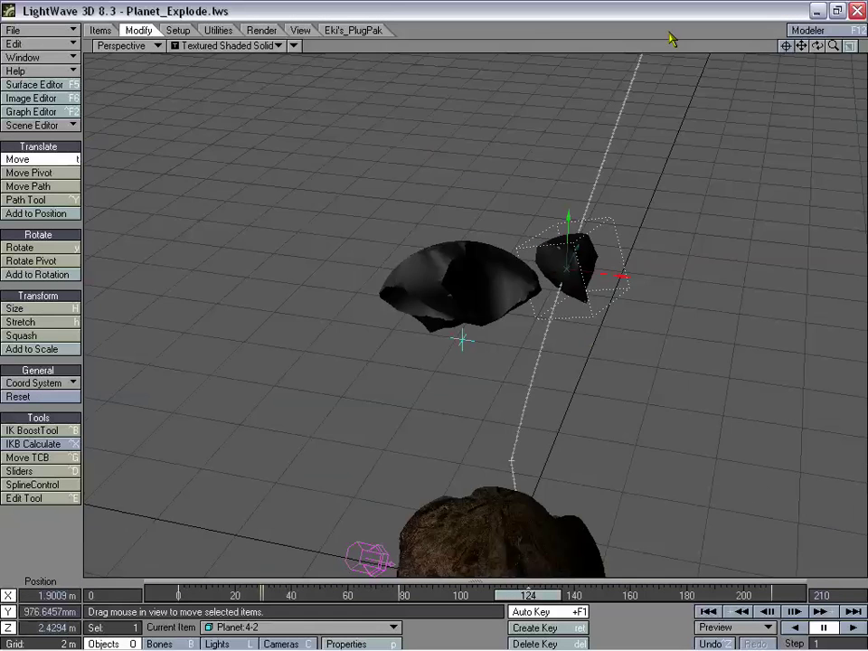
pyautogui.moveTo(817, 46); pyautogui.dragTo(759, 29)
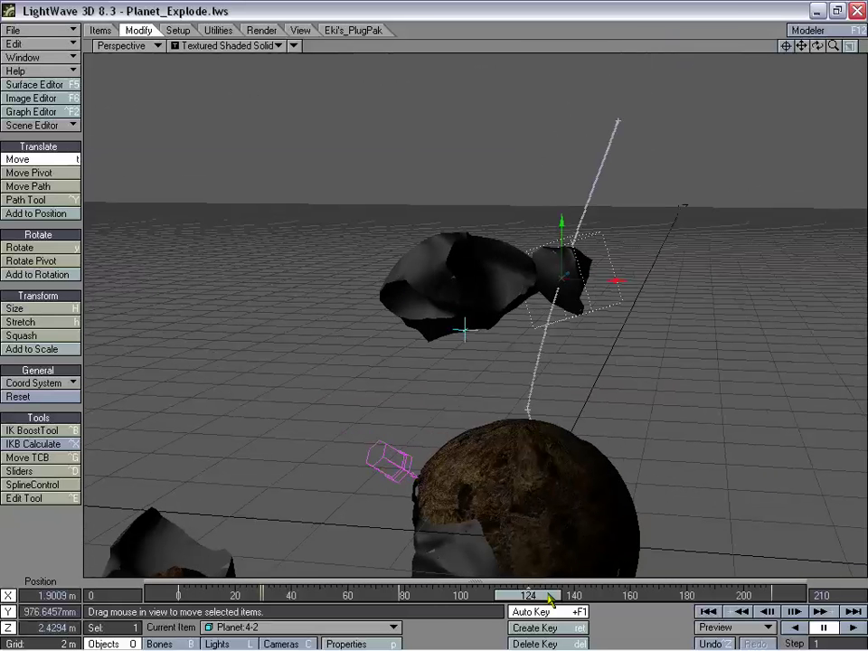
pyautogui.moveTo(549, 598); pyautogui.dragTo(624, 595)
pyautogui.click(127, 45)
pyautogui.click(146, 82)
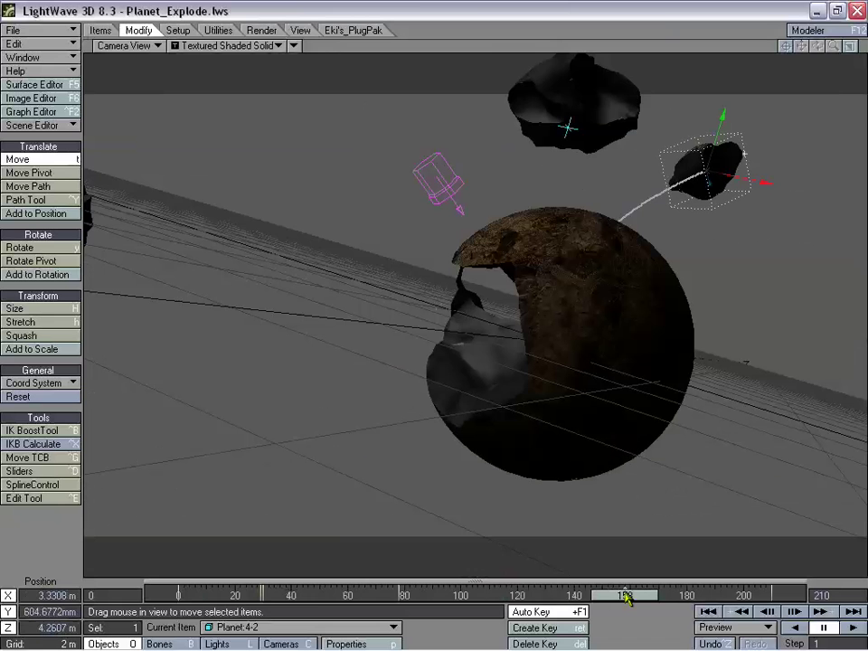
pyautogui.moveTo(625, 599); pyautogui.dragTo(601, 595)
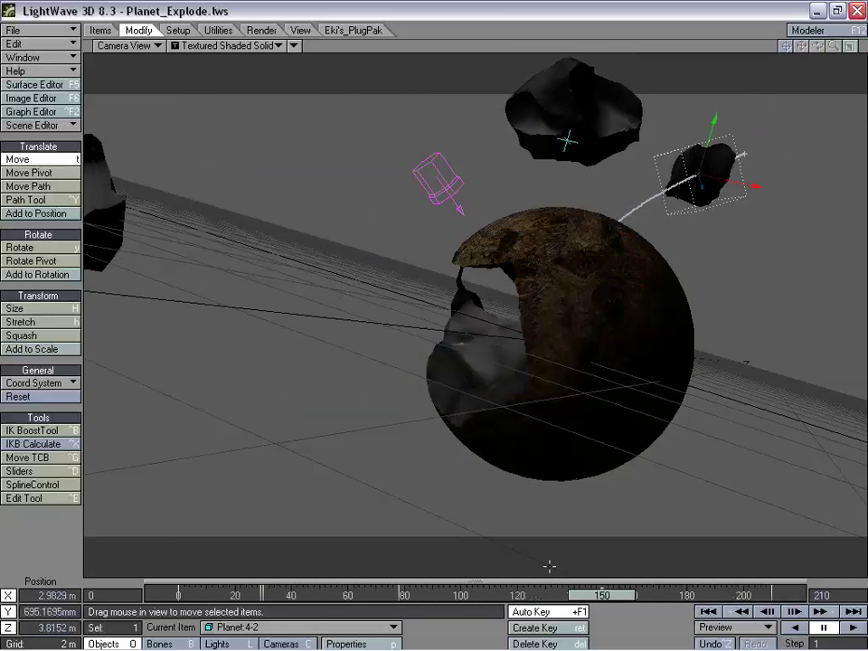
pyautogui.click(159, 47)
pyautogui.click(163, 108)
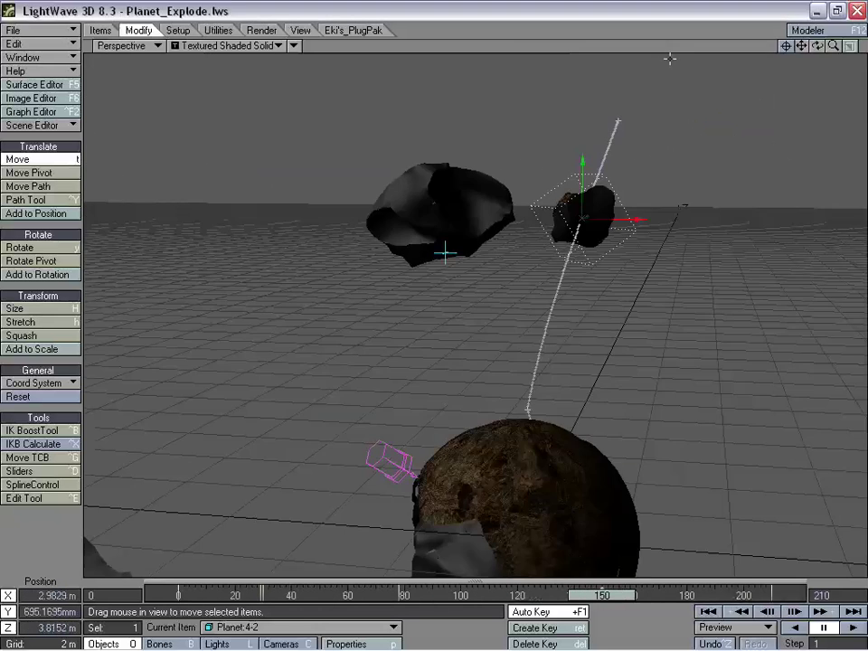
pyautogui.moveTo(817, 46); pyautogui.dragTo(778, 86)
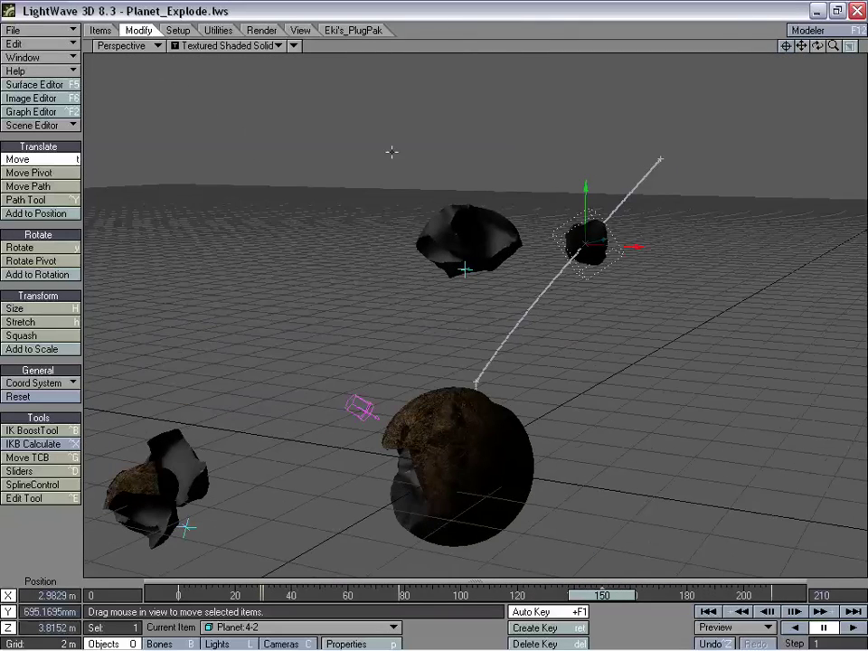